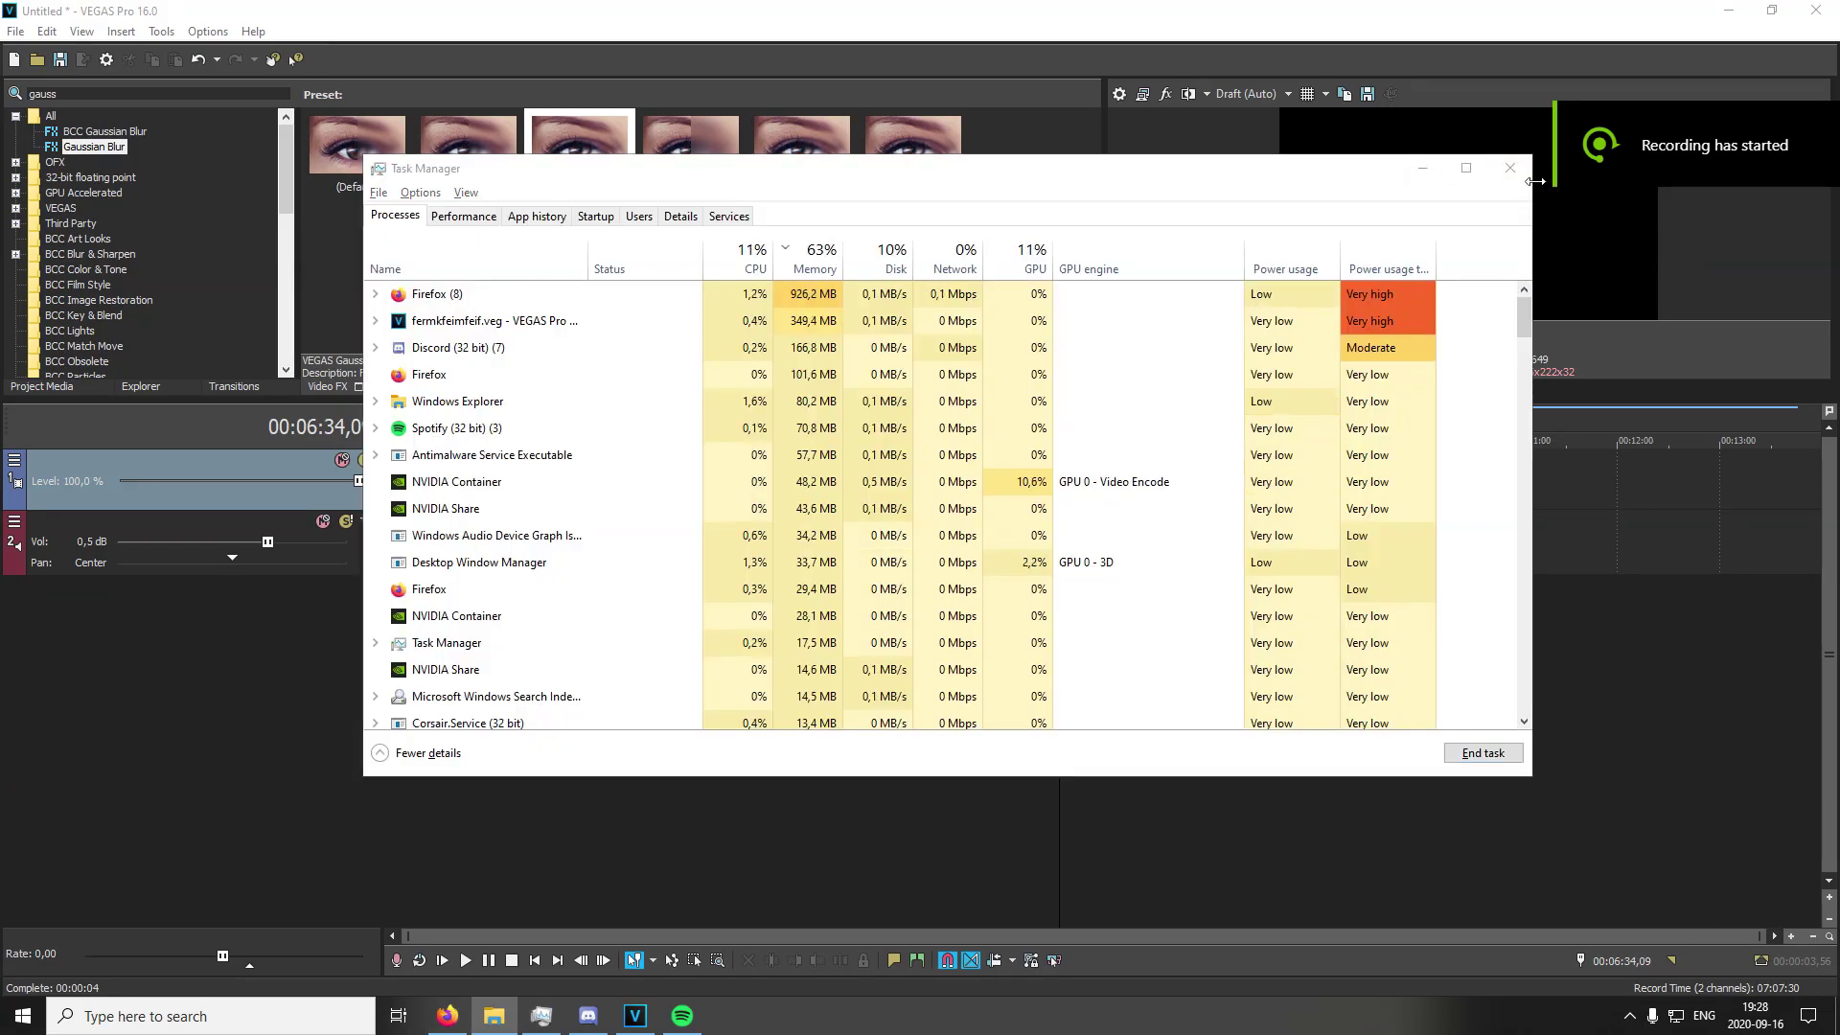
# Close Task Manager and place the clip "Fortnite 2020.09.12 - 11.42.12.02.DVR" at the start of the empty timeline
pyautogui.click(1512, 168)
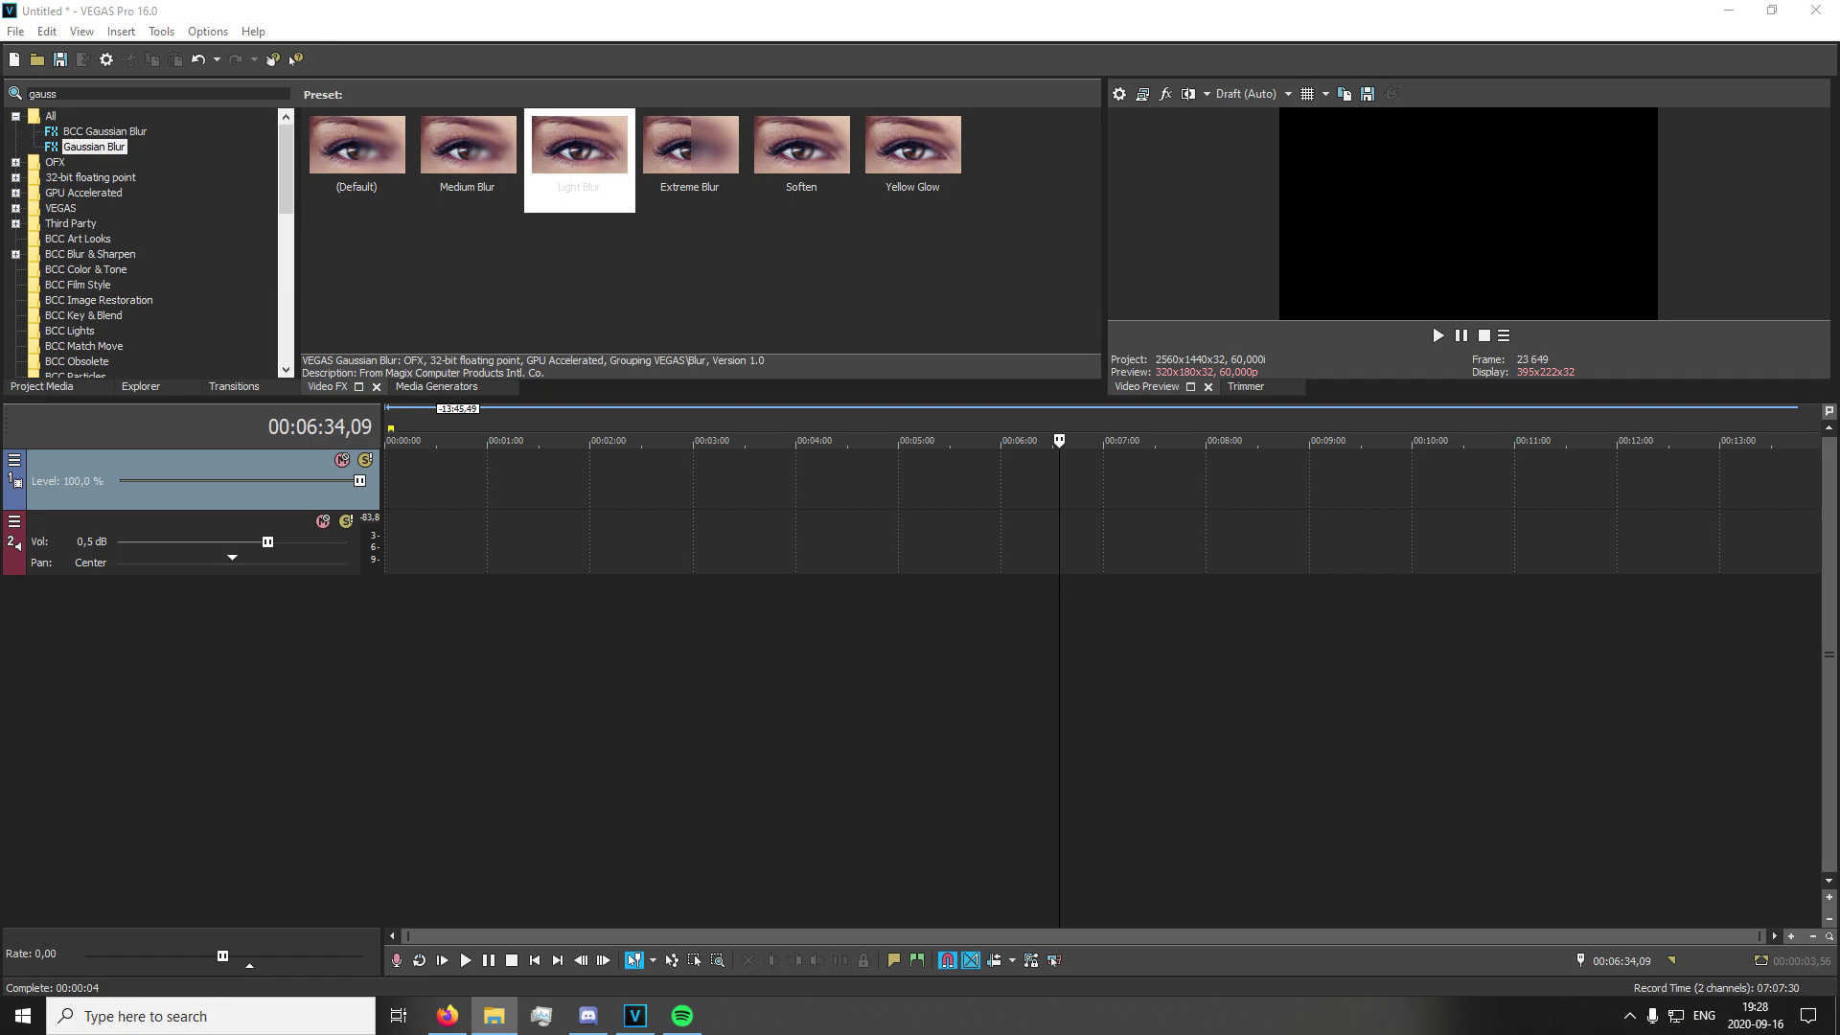
pyautogui.moveTo(1836, 422); pyautogui.dragTo(398, 480)
pyautogui.click(1090, 403)
pyautogui.scroll(5, 577, 638)
pyautogui.scroll(-5, 577, 638)
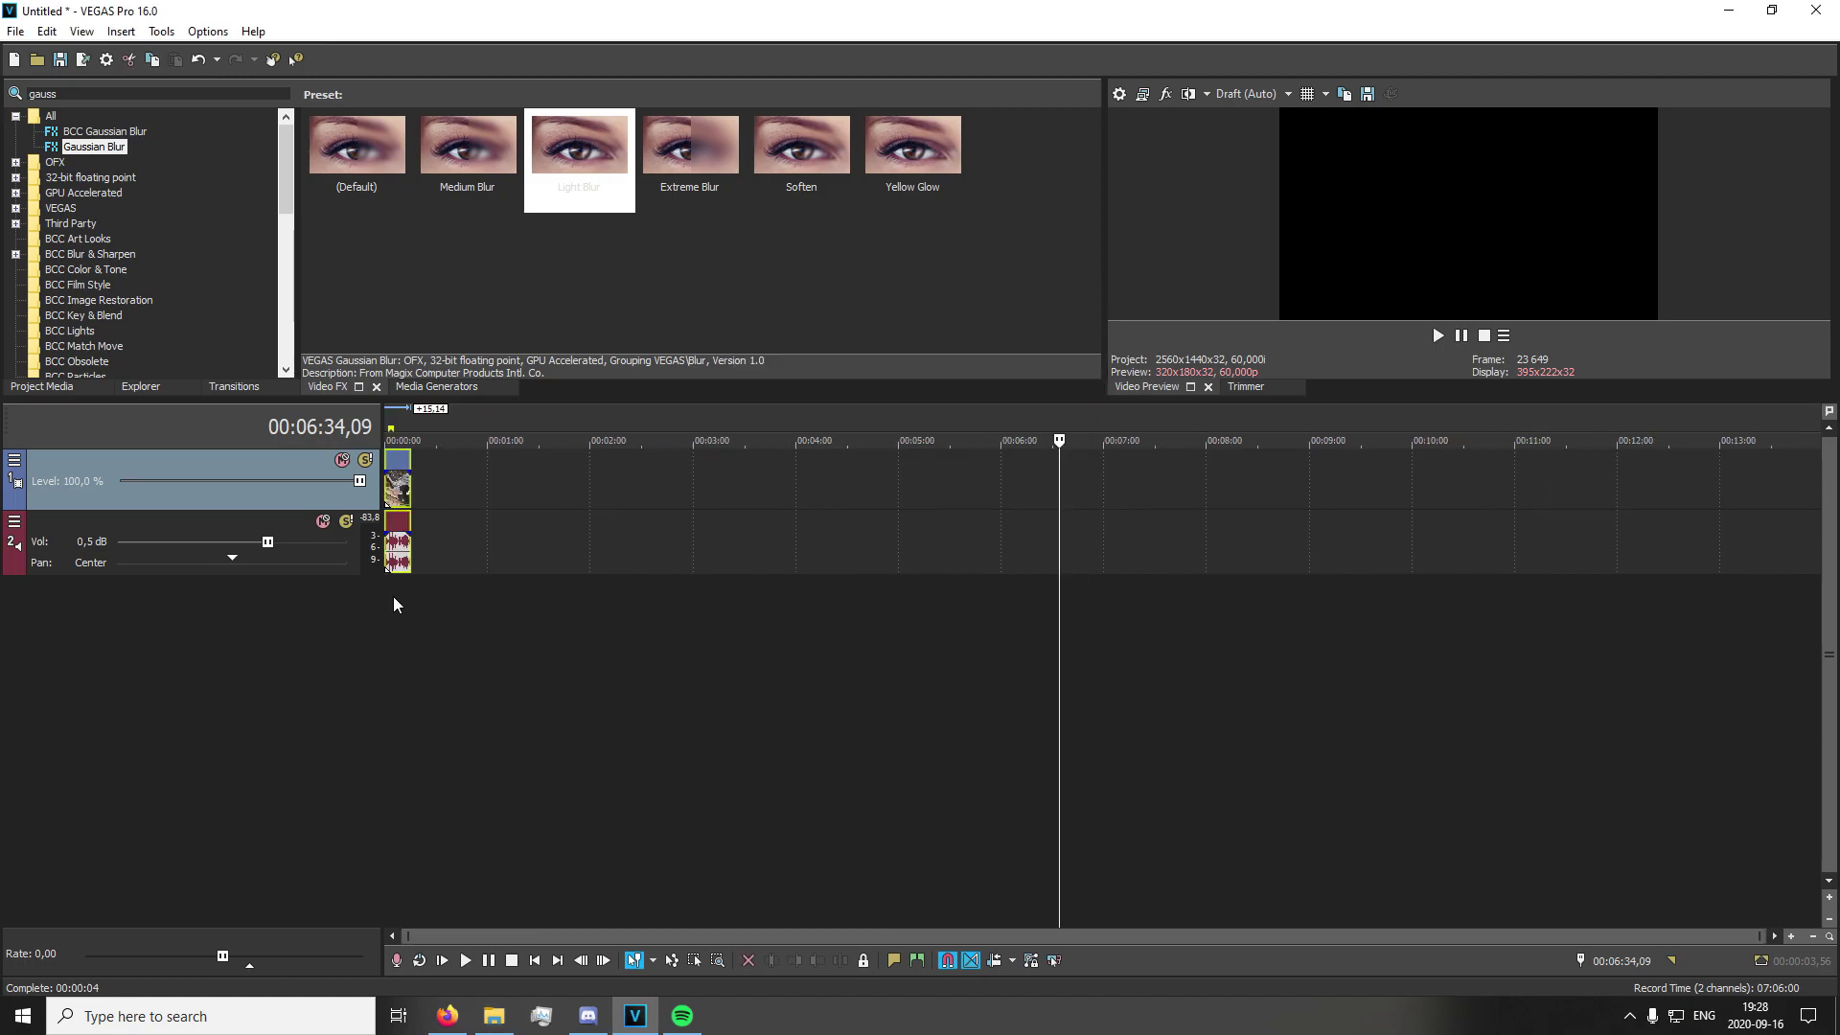
# Split the gameplay clip at 00:00:09,53 and delete the part before the split
pyautogui.click(393, 596)
pyautogui.scroll(12, 485, 635)
pyautogui.moveTo(867, 642); pyautogui.dragTo(1085, 601)
pyautogui.press('s')
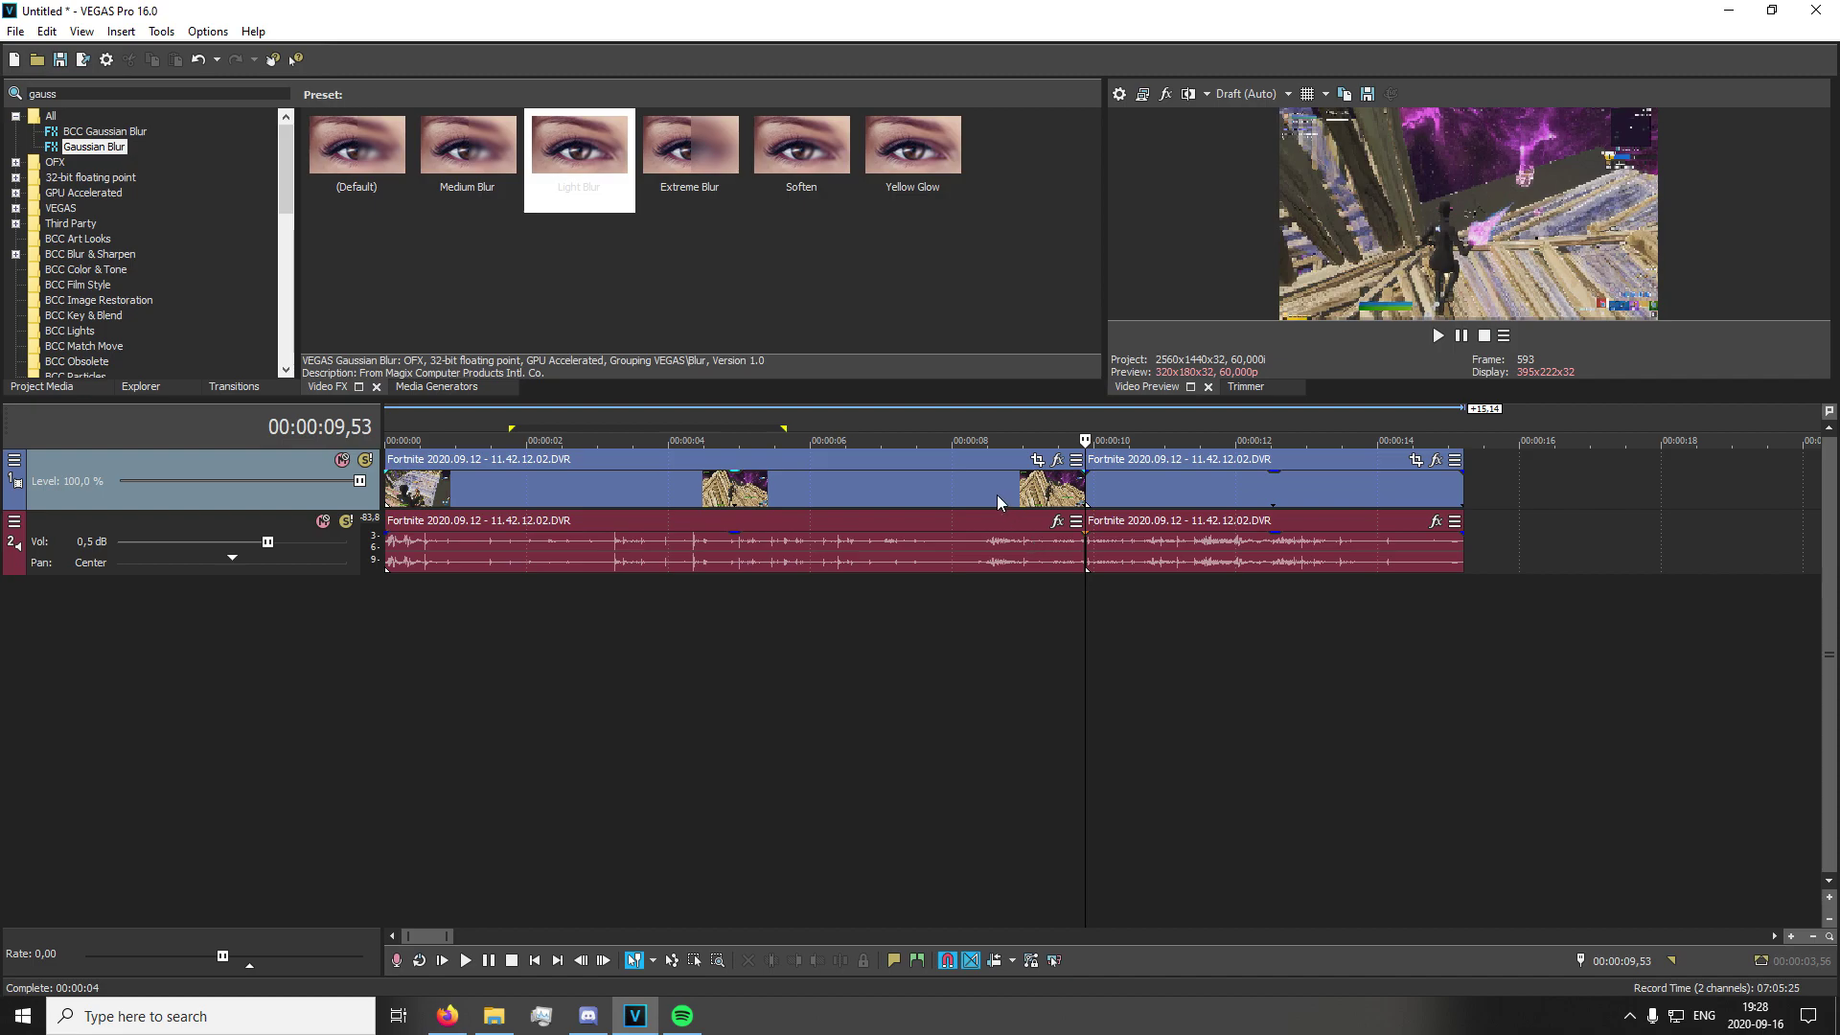
pyautogui.click(996, 494)
pyautogui.press('Delete')
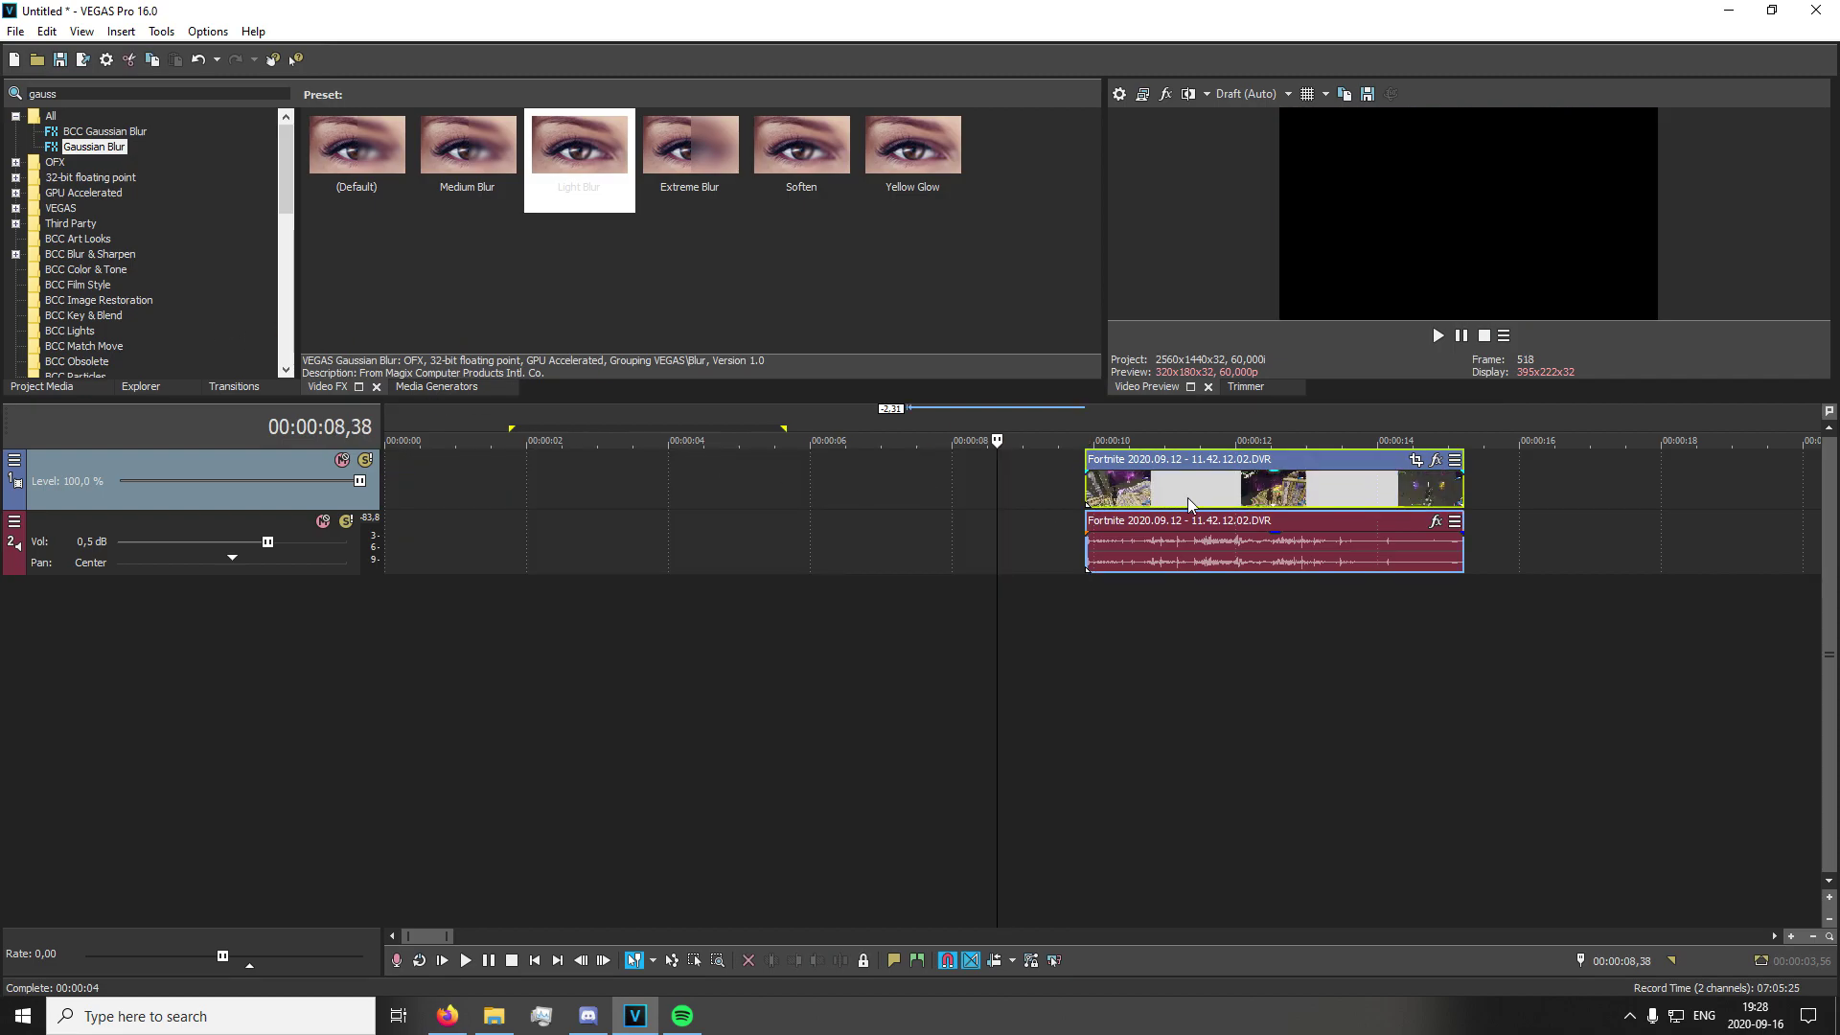
# Move the remaining gameplay clip to the start of the timeline
pyautogui.moveTo(1187, 498); pyautogui.dragTo(448, 499)
pyautogui.click(449, 499)
pyautogui.click(465, 503)
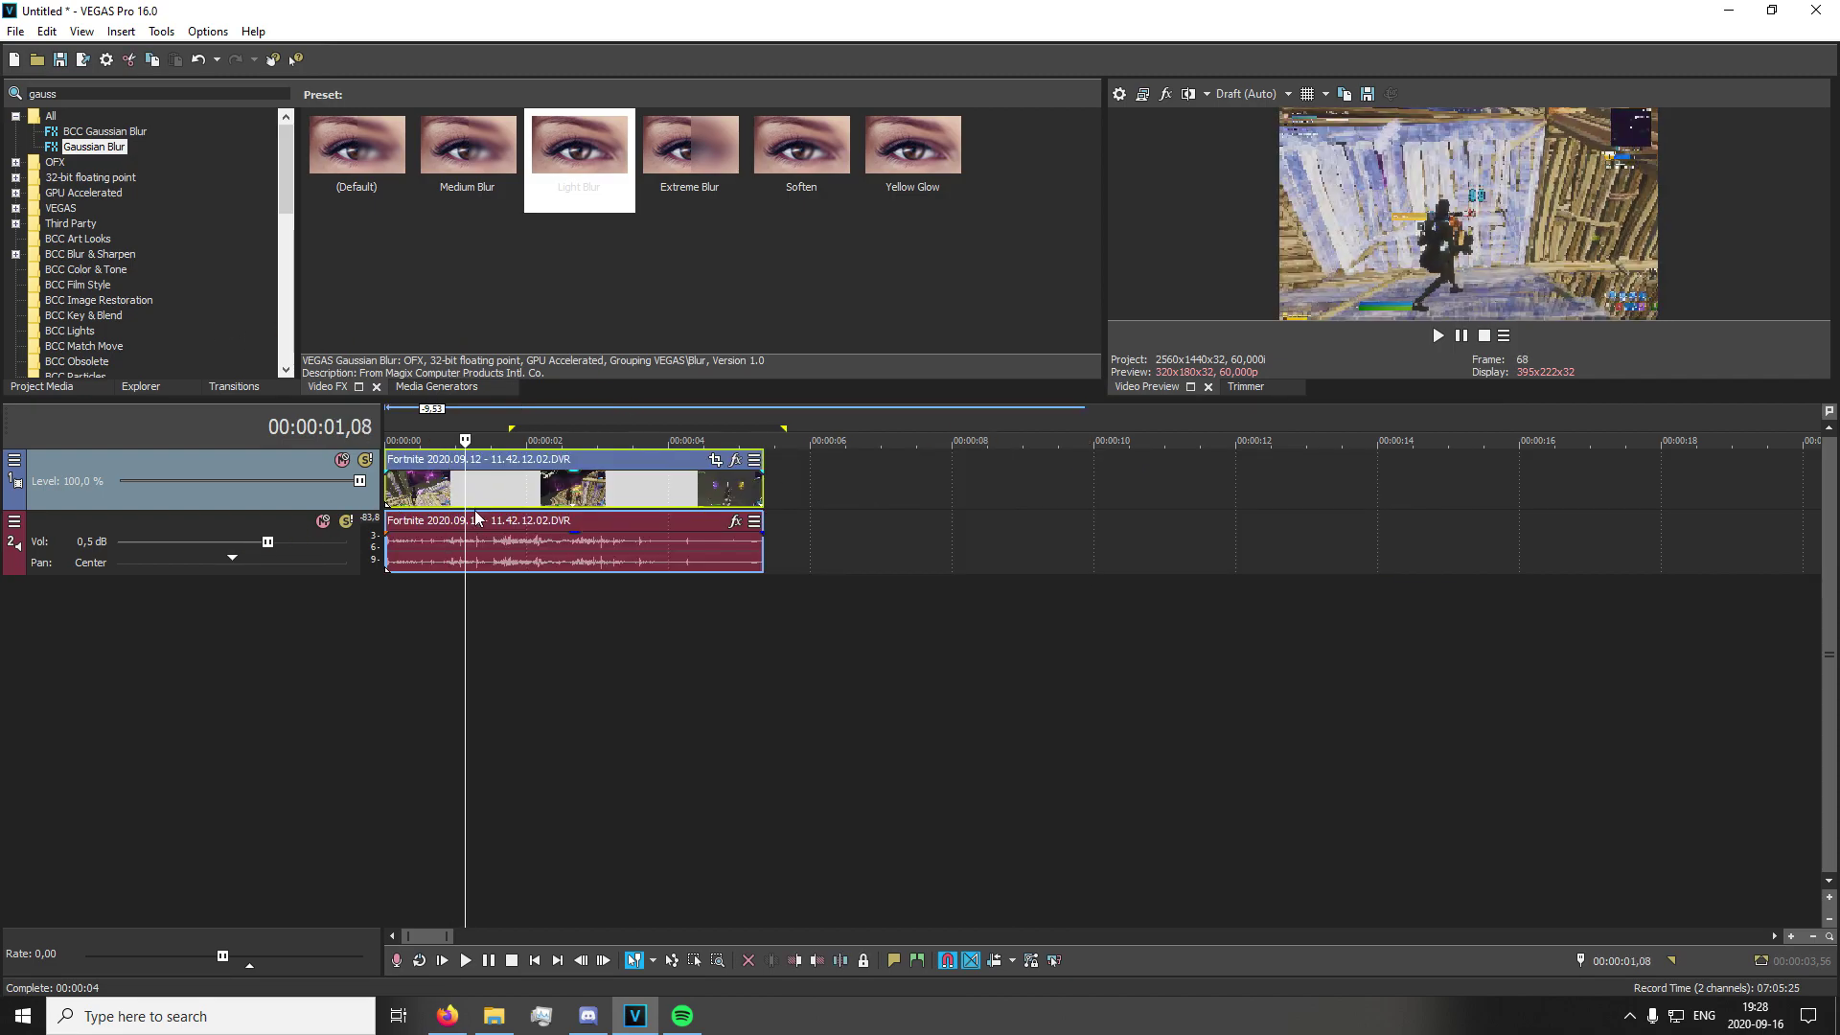
# Step frame by frame through the first second of the clip to examine the gameplay action
pyautogui.press('Left')
pyautogui.press('Left')
pyautogui.press('Left')
pyautogui.press('Left')
pyautogui.press('Left')
pyautogui.press('Left')
pyautogui.press('Left')
pyautogui.press('Left')
pyautogui.press('Left')
pyautogui.press('Left')
pyautogui.press('Left')
pyautogui.press('Left')
pyautogui.press('Left')
pyautogui.press('Left')
pyautogui.press('Right')
pyautogui.press('Right')
pyautogui.scroll(3, 624, 560)
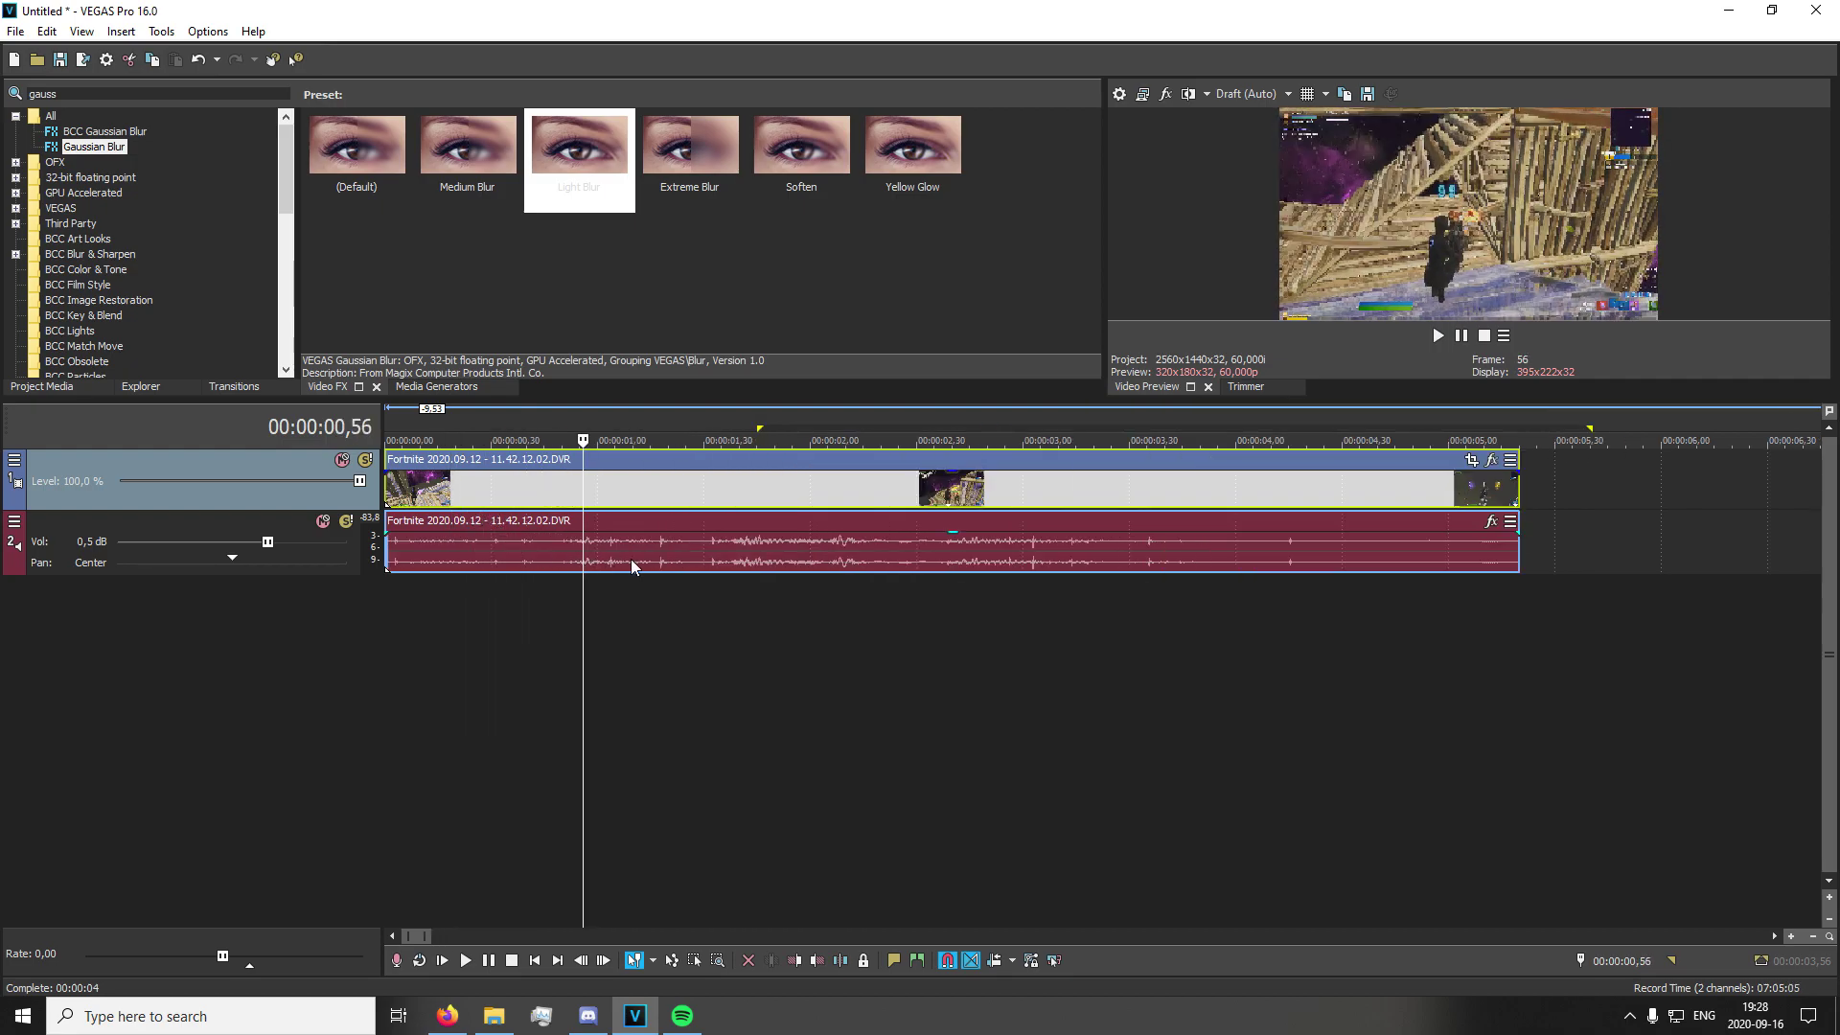
# Place a marker at the shot at 00:00:02,42 and split the clip slightly earlier, at 00:00:02,39
pyautogui.click(923, 493)
pyautogui.click(1029, 497)
pyautogui.press('Left')
pyautogui.click(942, 493)
pyautogui.press('Right')
pyautogui.press('Right')
pyautogui.press('Right')
pyautogui.press('Right')
pyautogui.press('Right')
pyautogui.press('Right')
pyautogui.press('Right')
pyautogui.press('Right')
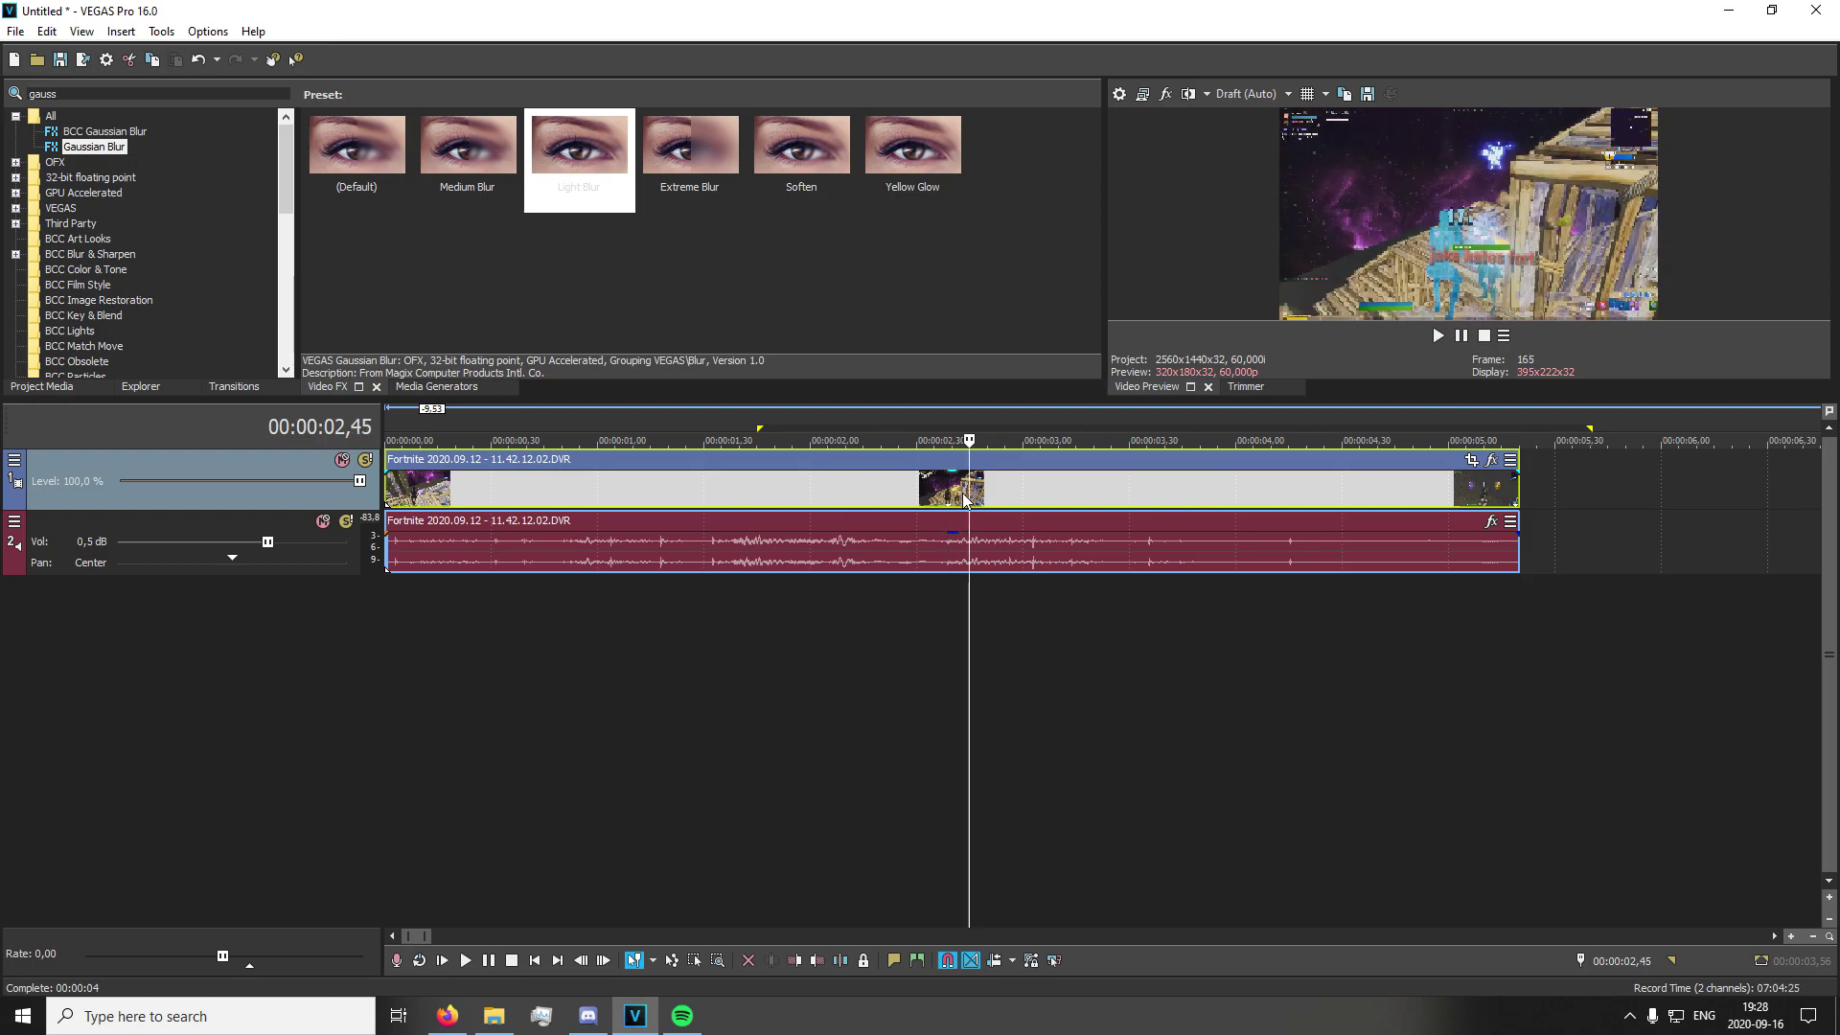
pyautogui.press('Left')
pyautogui.press('Left')
pyautogui.press('Left')
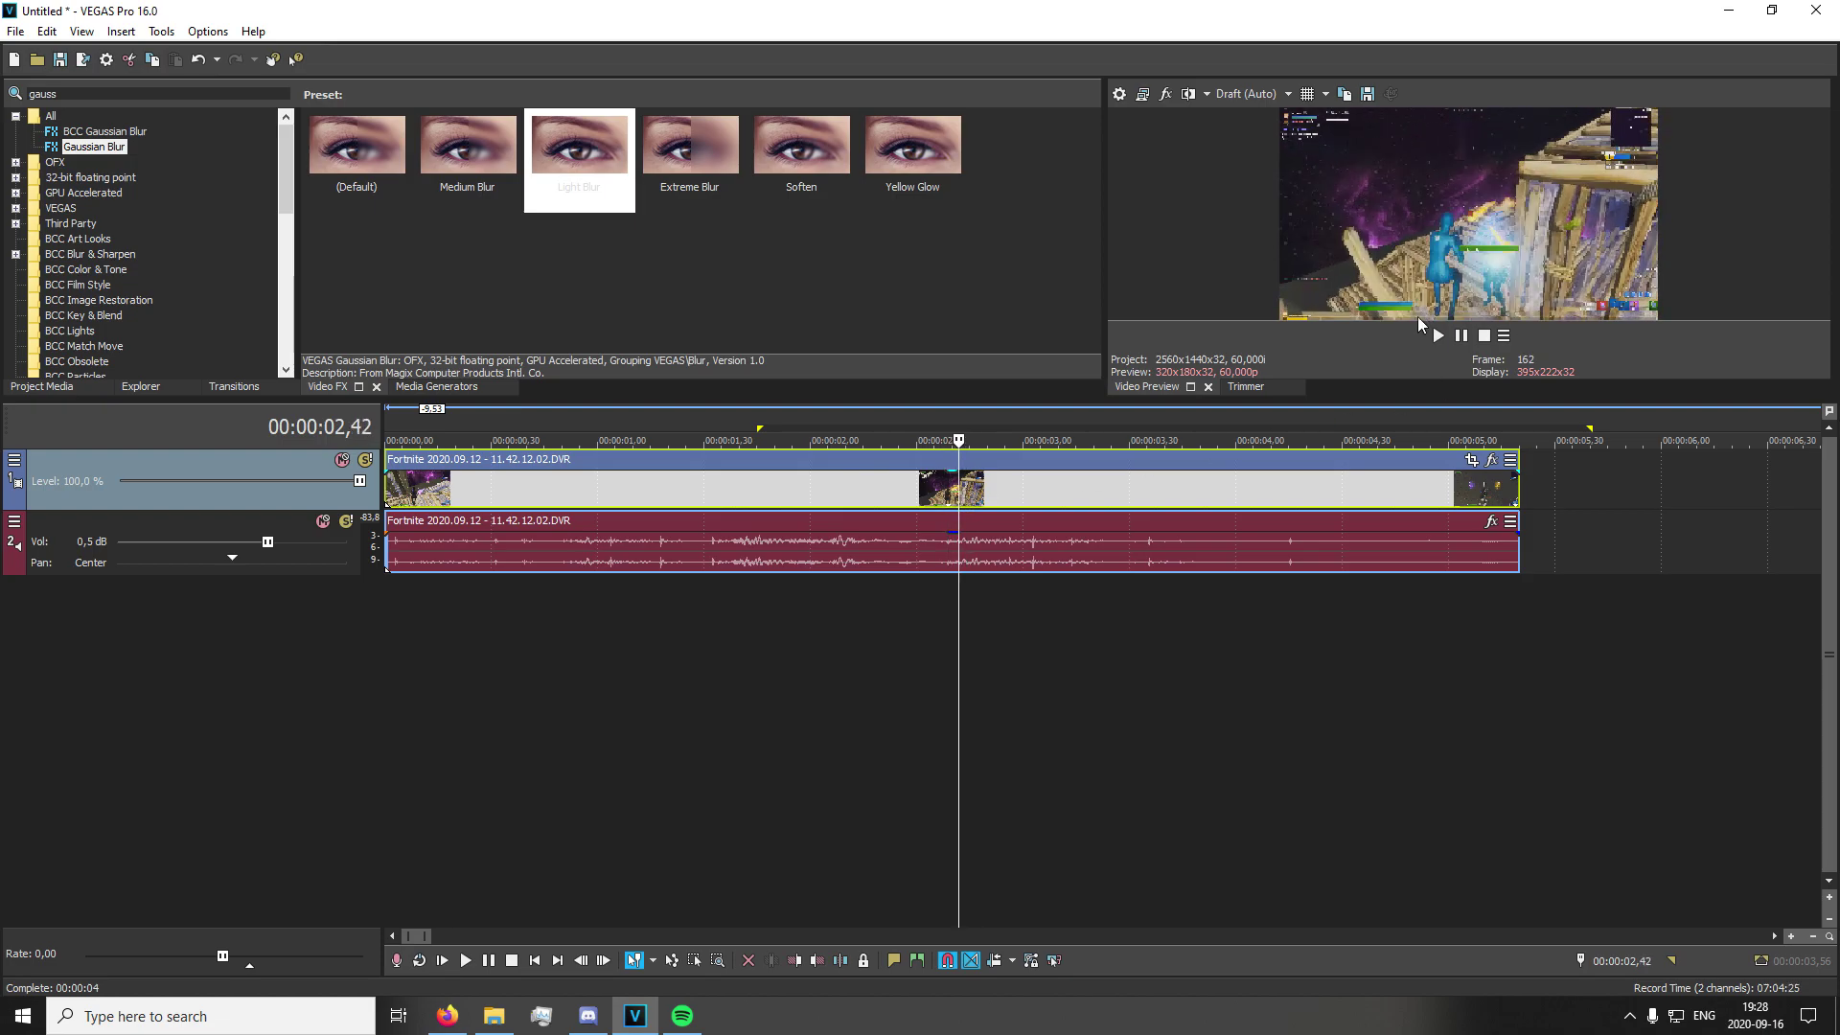
pyautogui.press('Left')
pyautogui.press('Left')
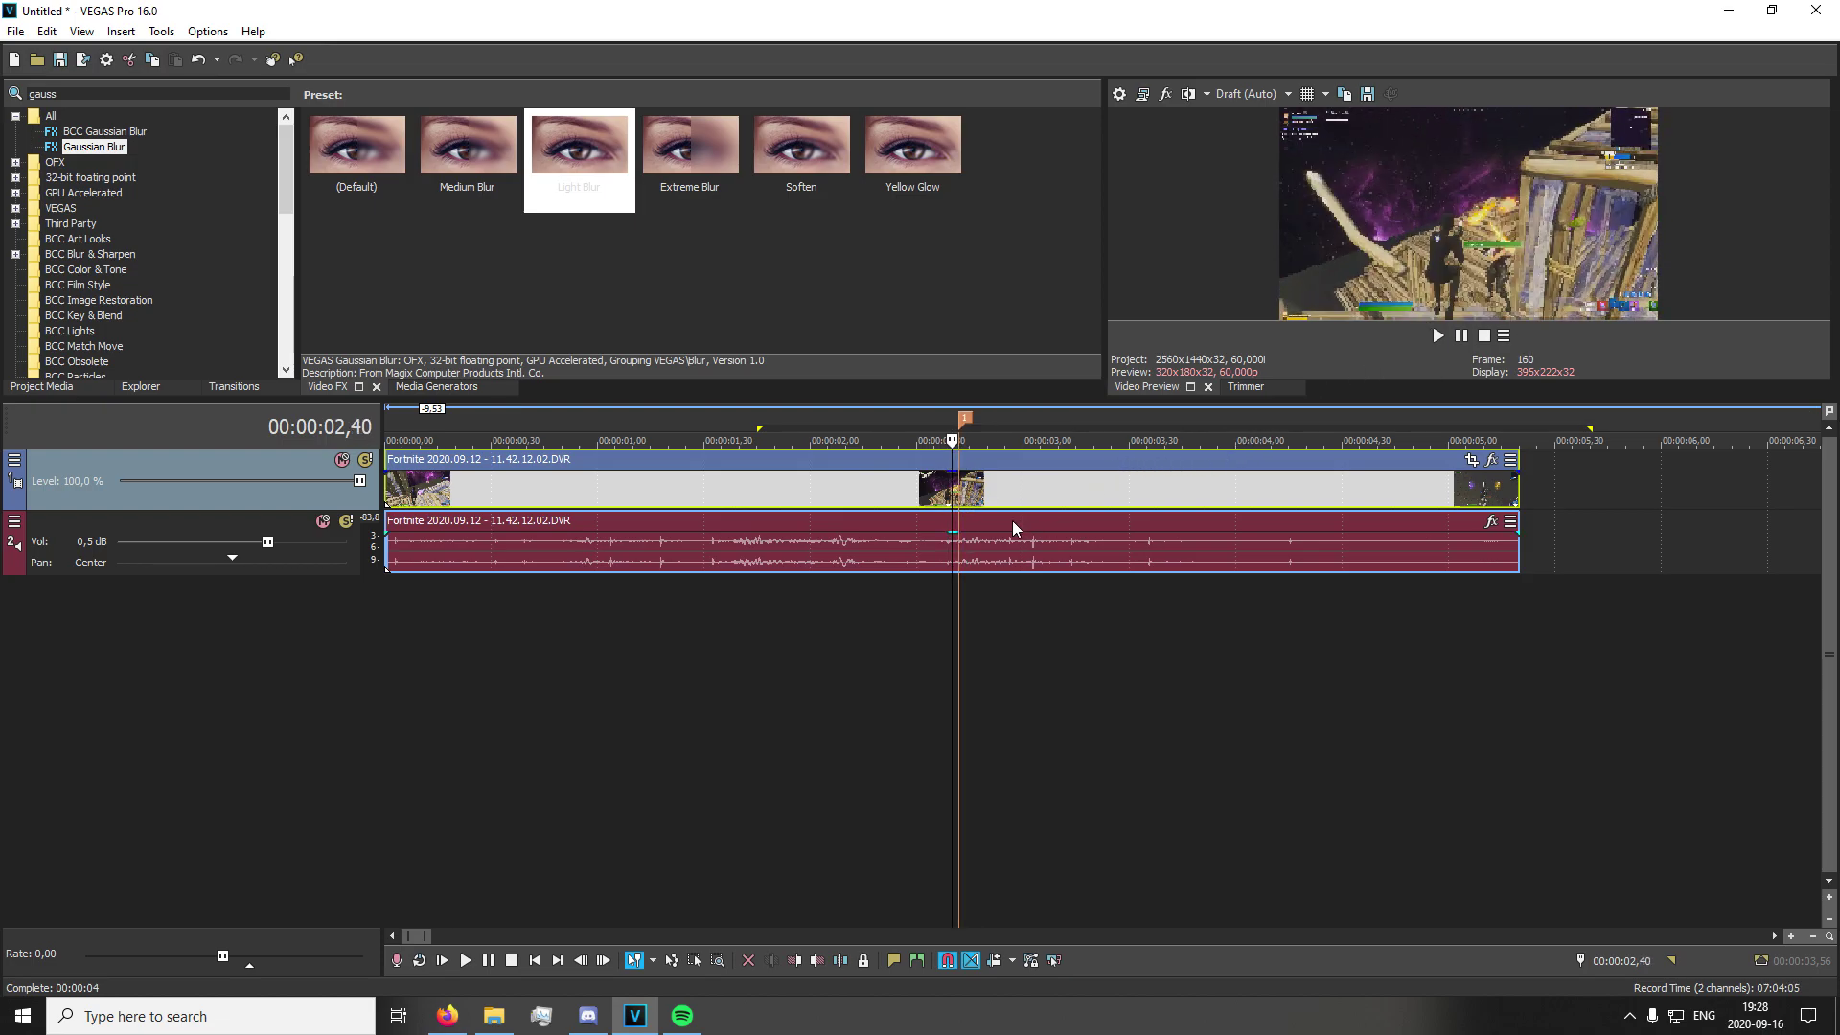
pyautogui.press('Left')
pyautogui.press('s')
# Search the video effects for "flicker" and apply the S_Flicker preset "douted" to the clip before the split
pyautogui.click(18, 93)
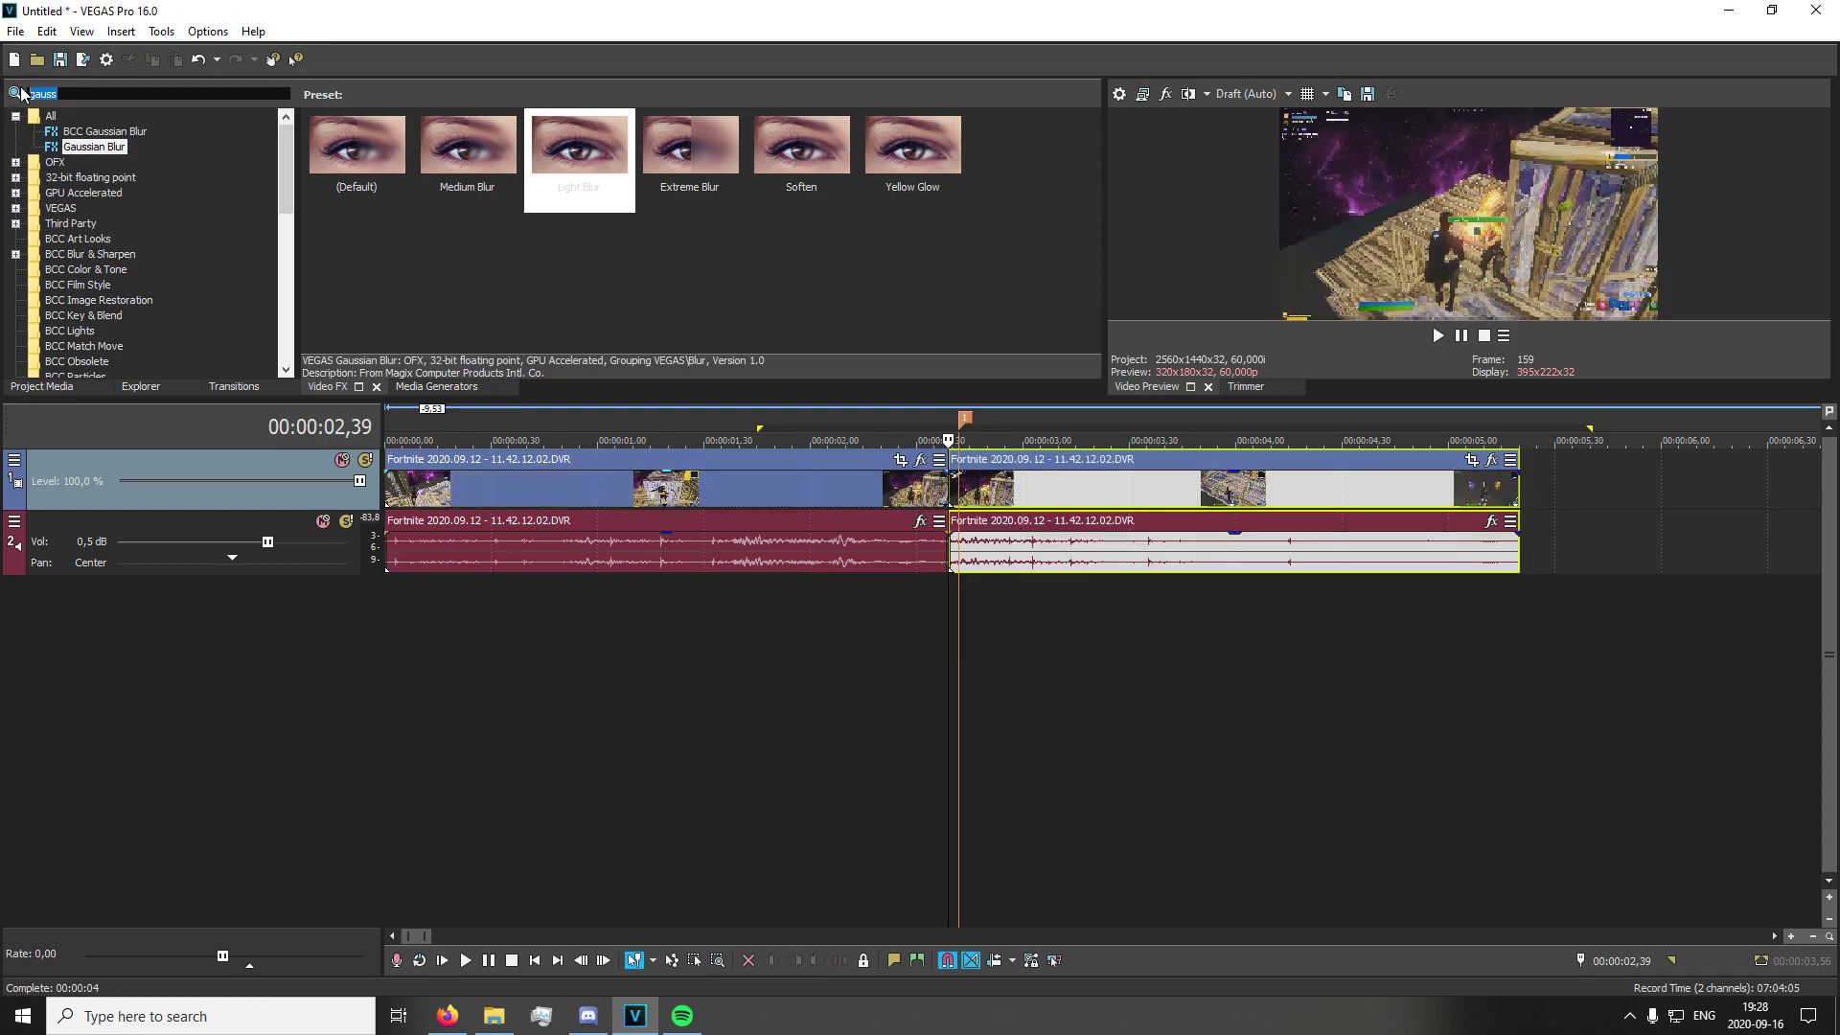
pyautogui.write('ficerk')
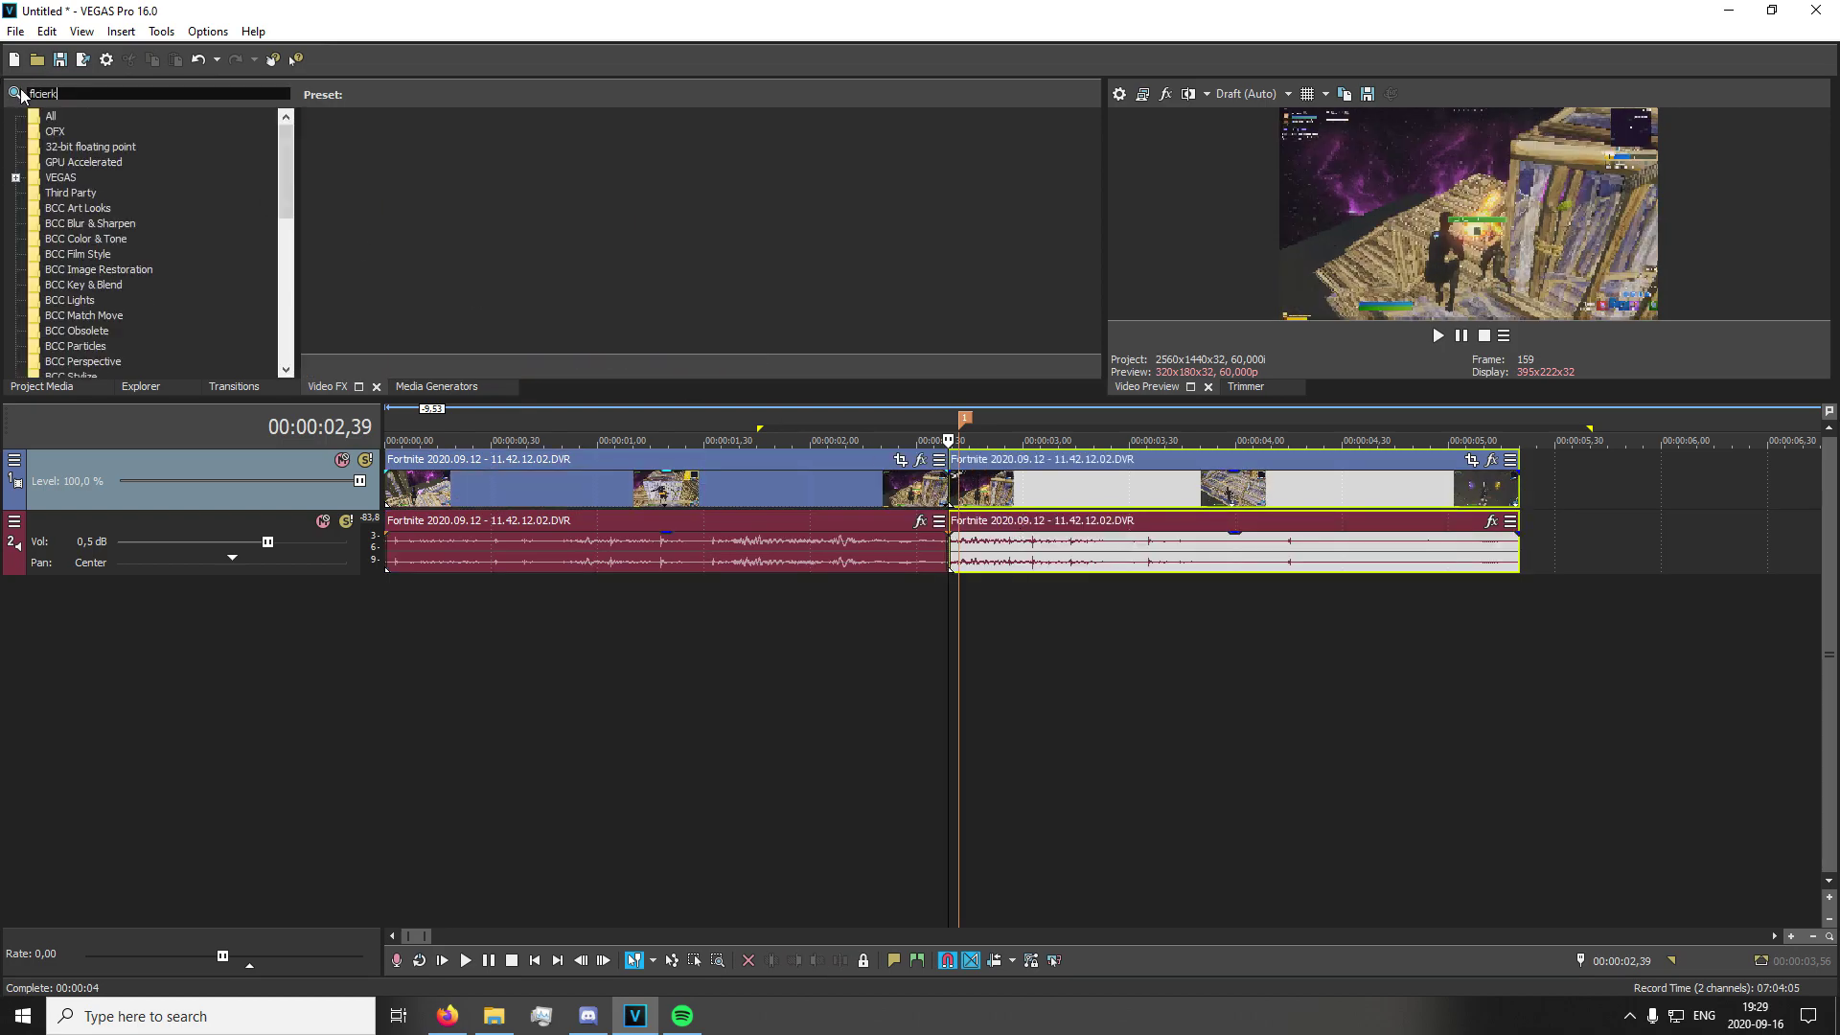
pyautogui.write('flicker')
pyautogui.click(77, 146)
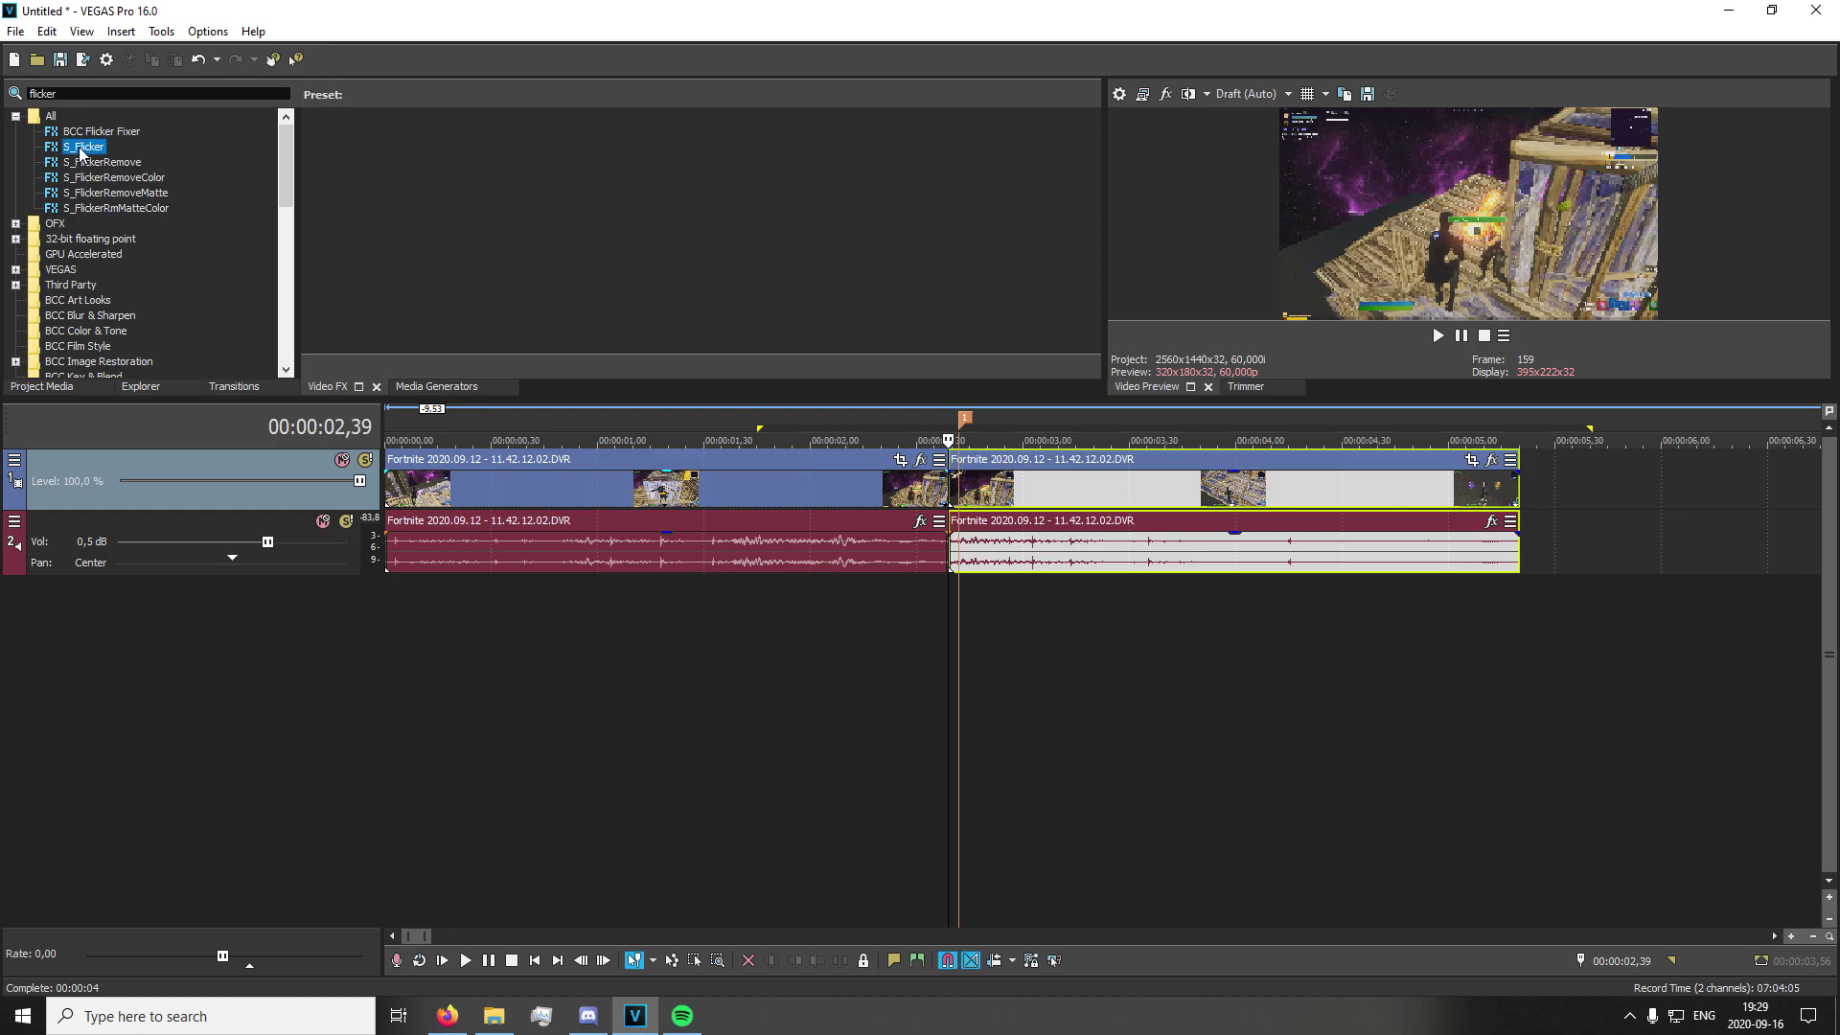
pyautogui.click(799, 168)
pyautogui.click(479, 195)
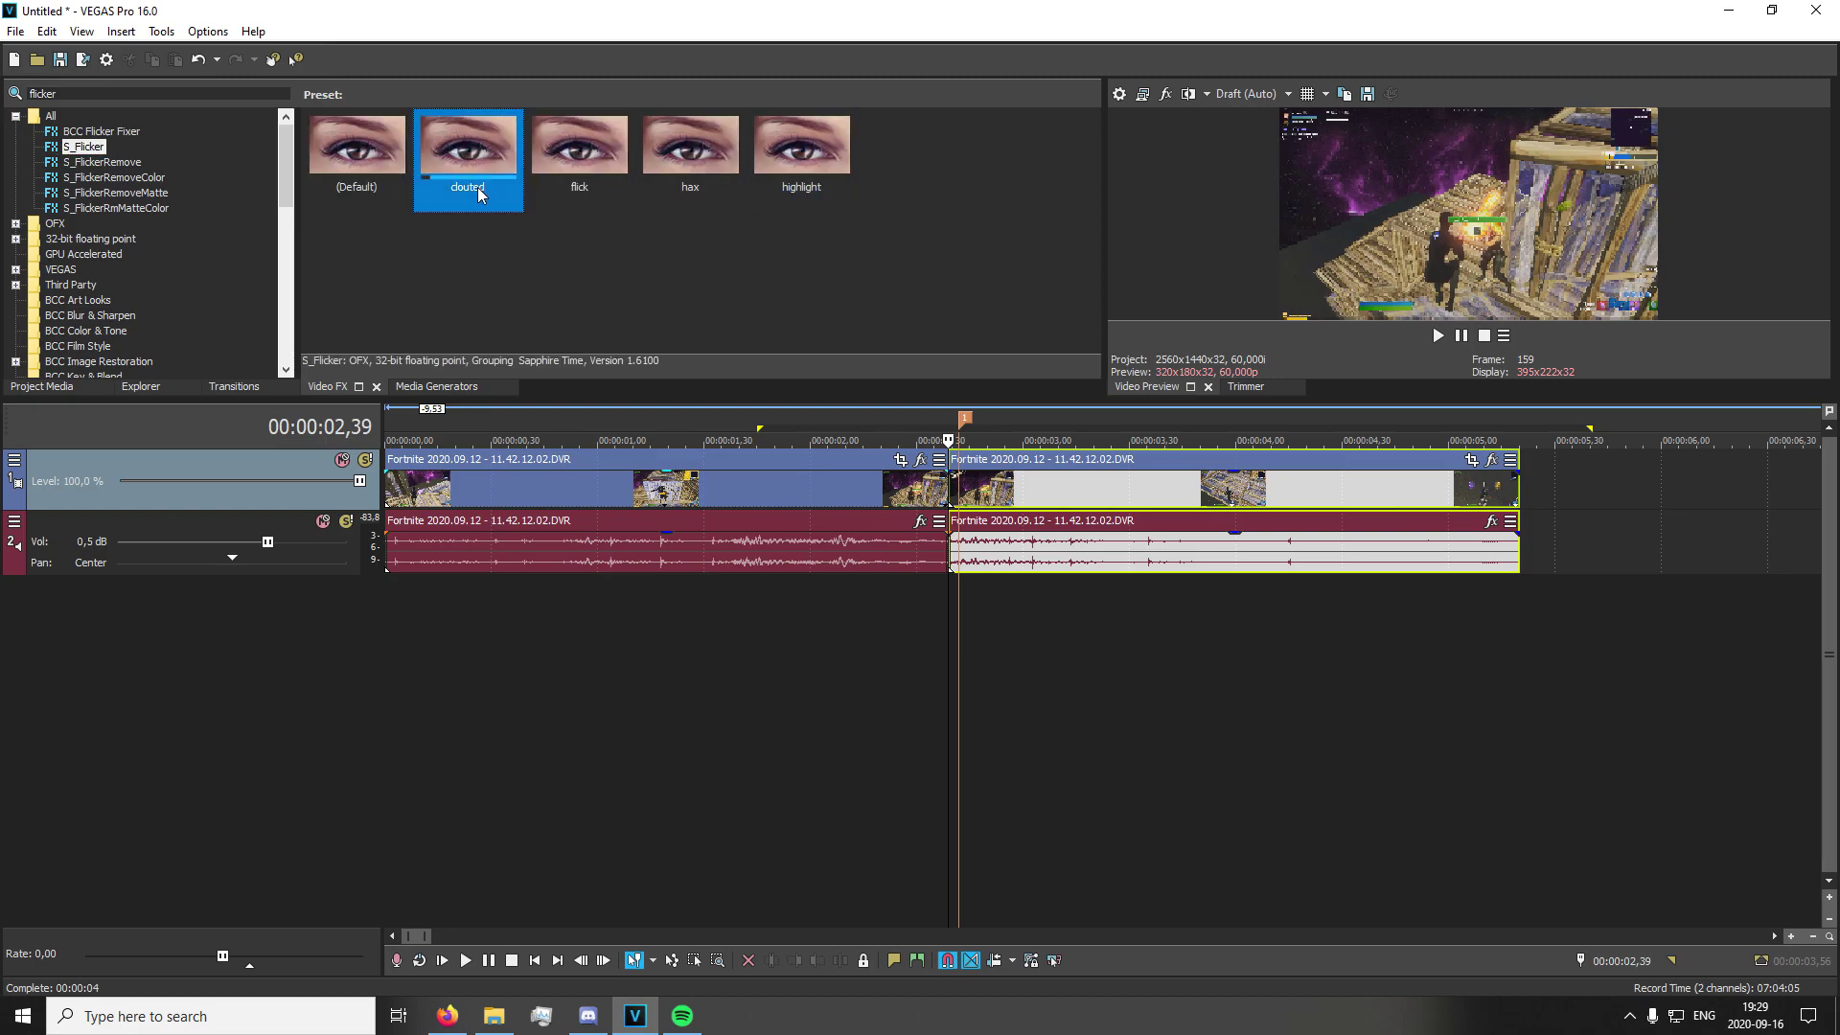
pyautogui.moveTo(913, 503); pyautogui.dragTo(912, 500)
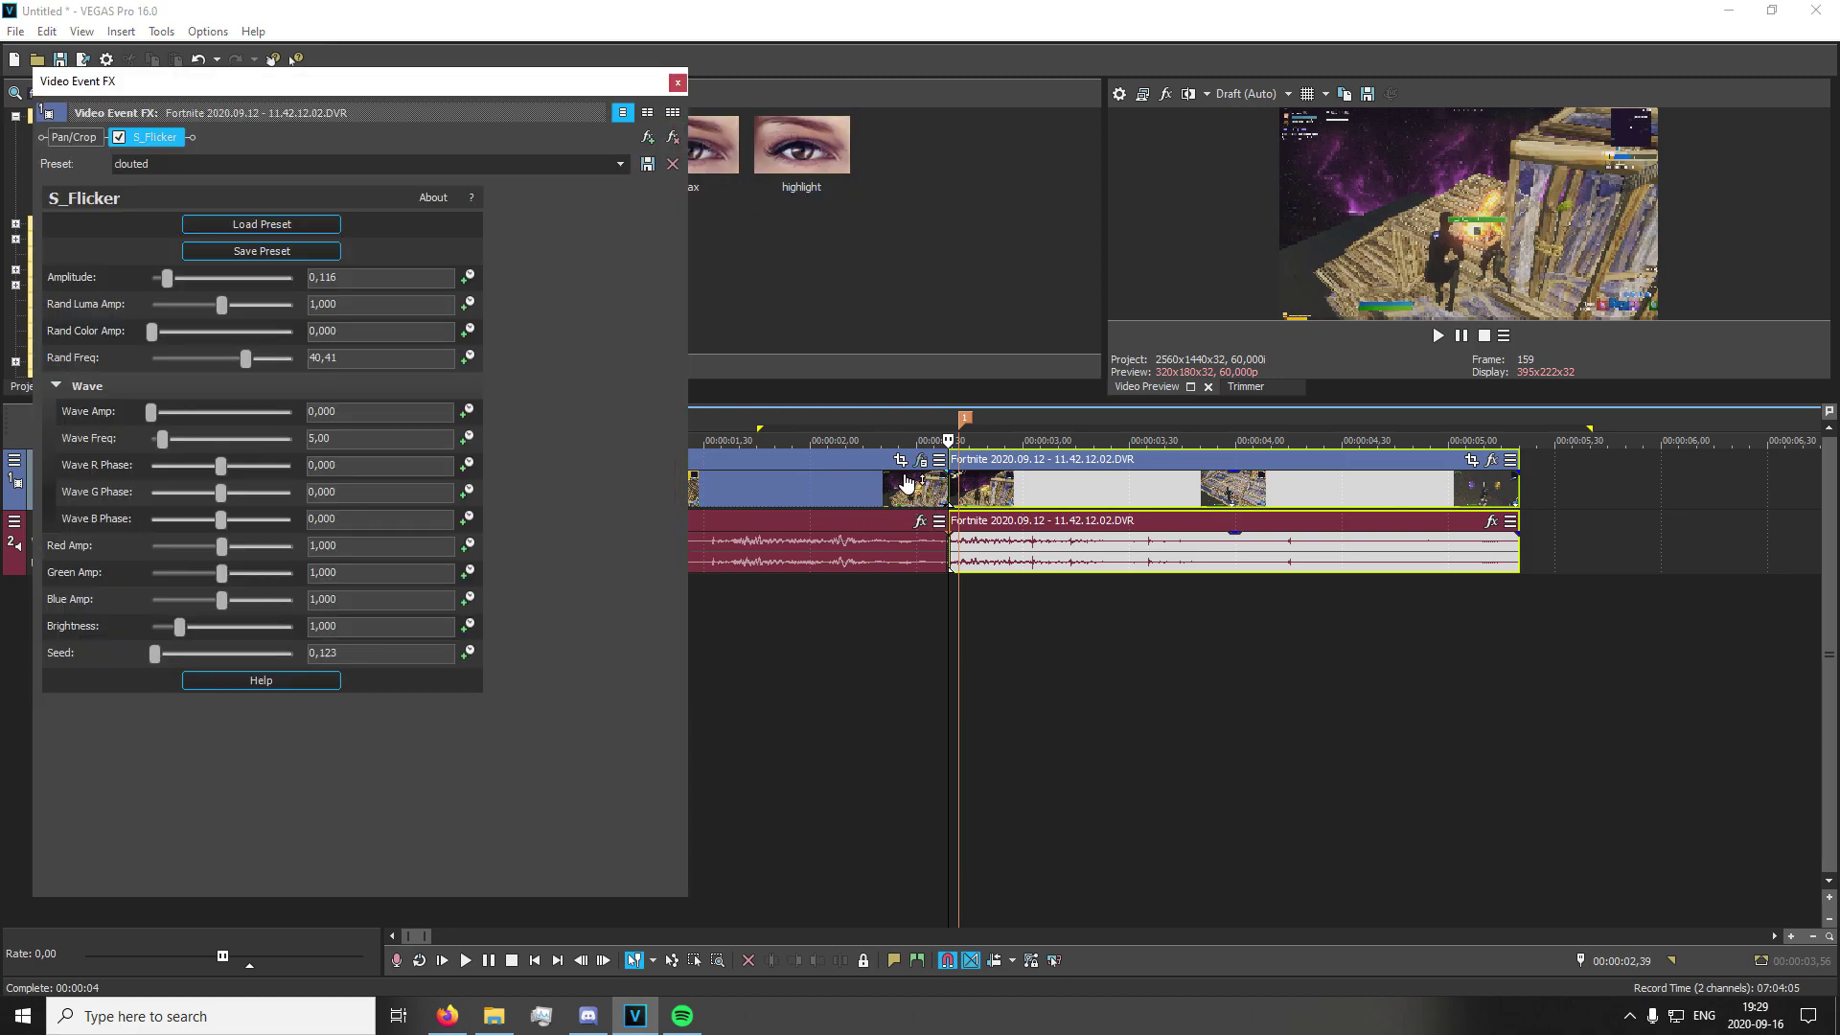
# Enable keyframe animation for the S_Flicker Amplitude and enlarge the keyframe area
pyautogui.click(467, 277)
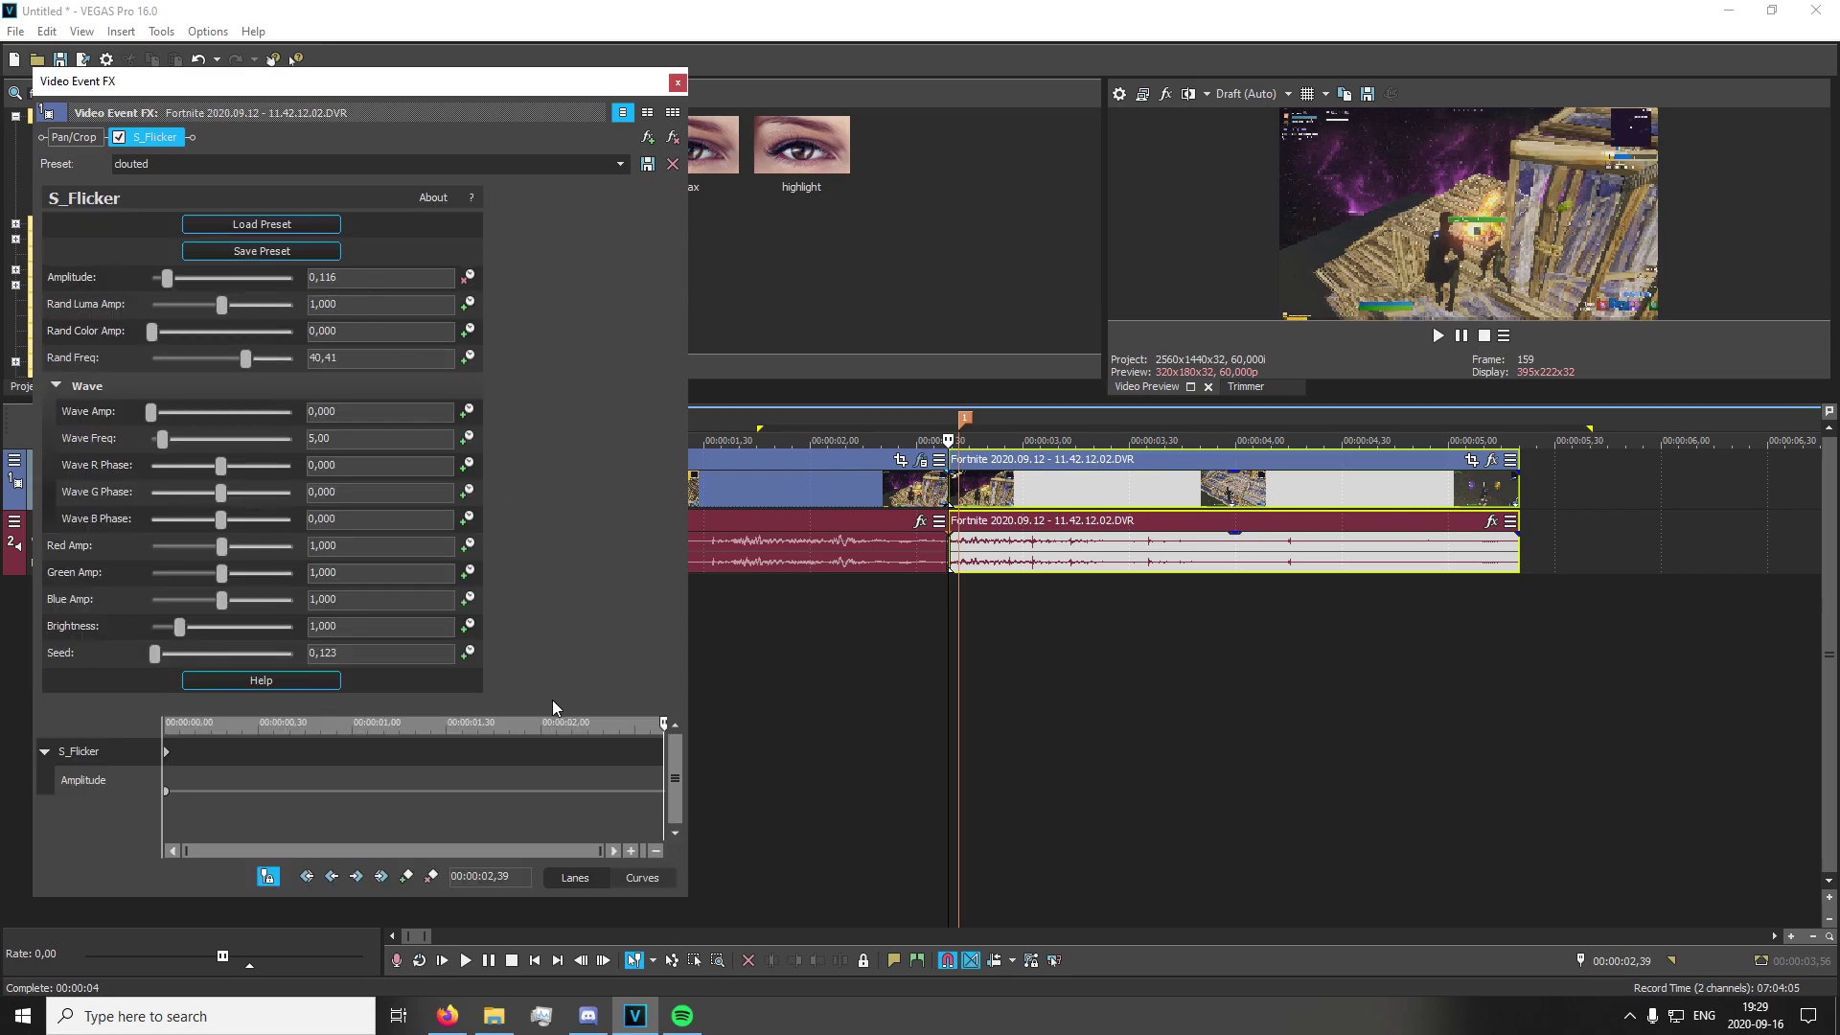
pyautogui.moveTo(565, 710); pyautogui.dragTo(564, 534)
pyautogui.click(664, 618)
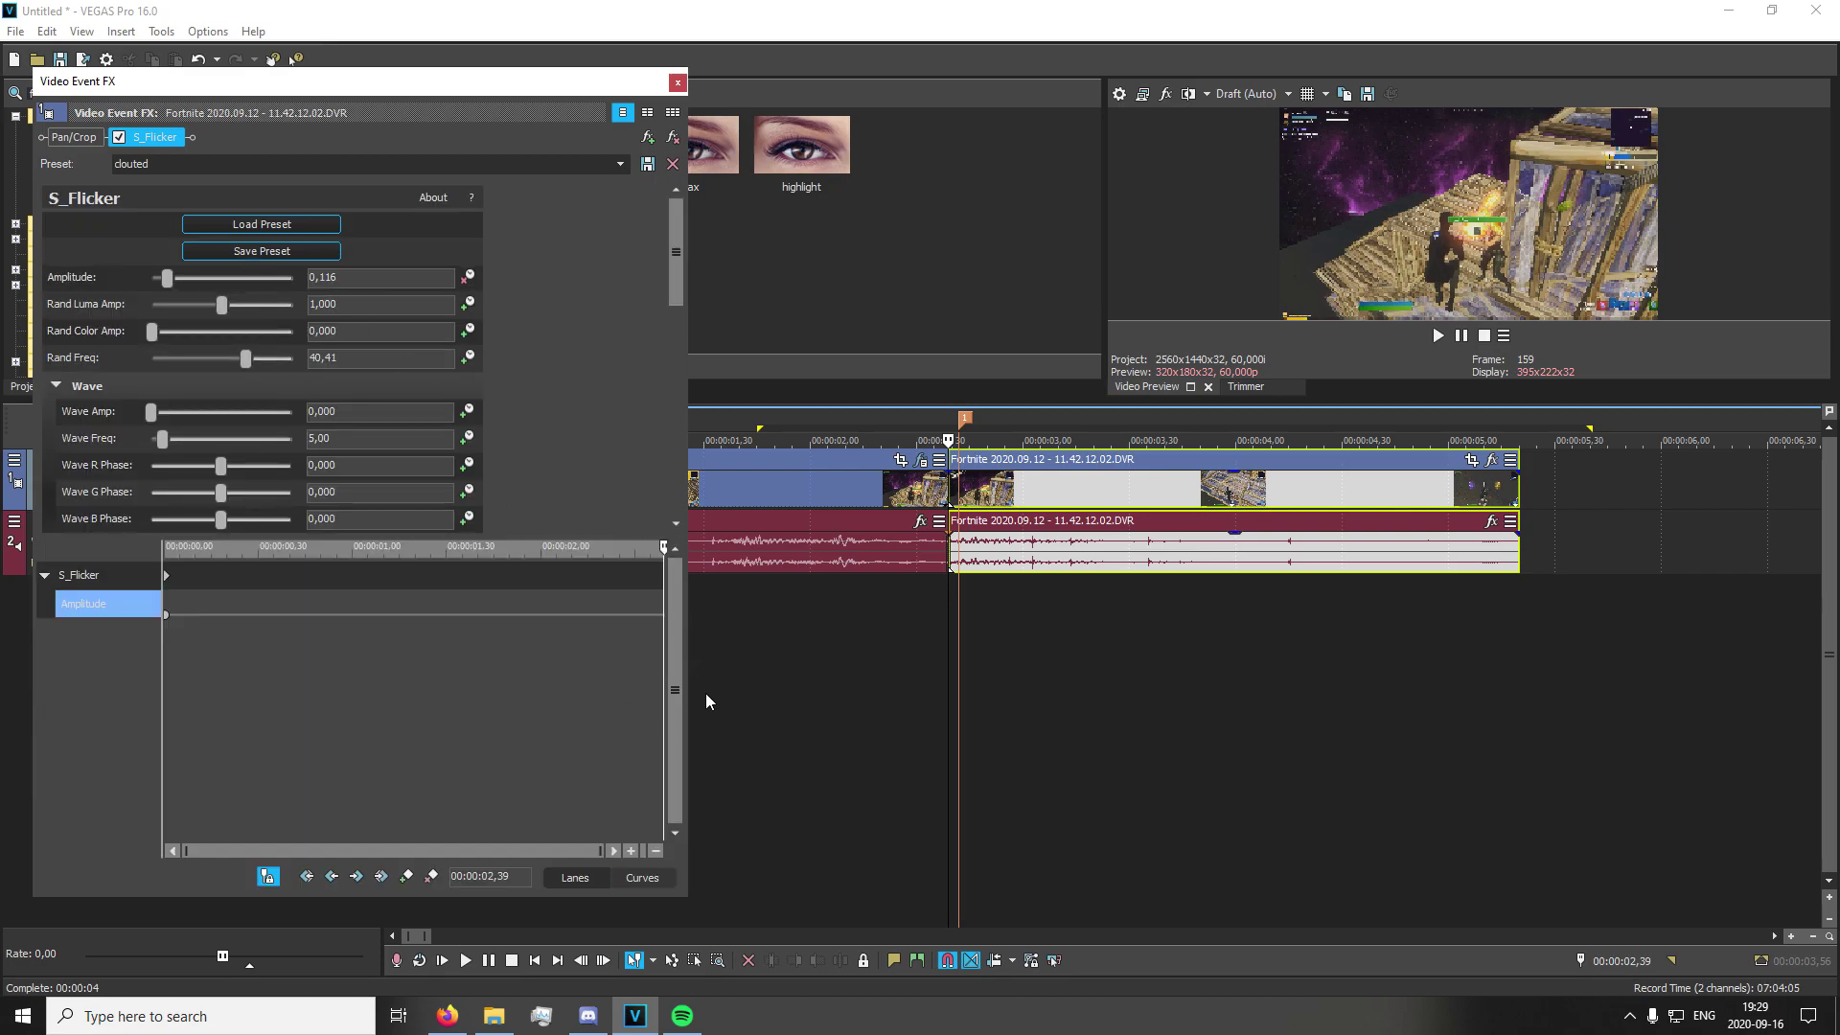
pyautogui.scroll(5, 705, 693)
pyautogui.click(407, 876)
pyautogui.press('Left')
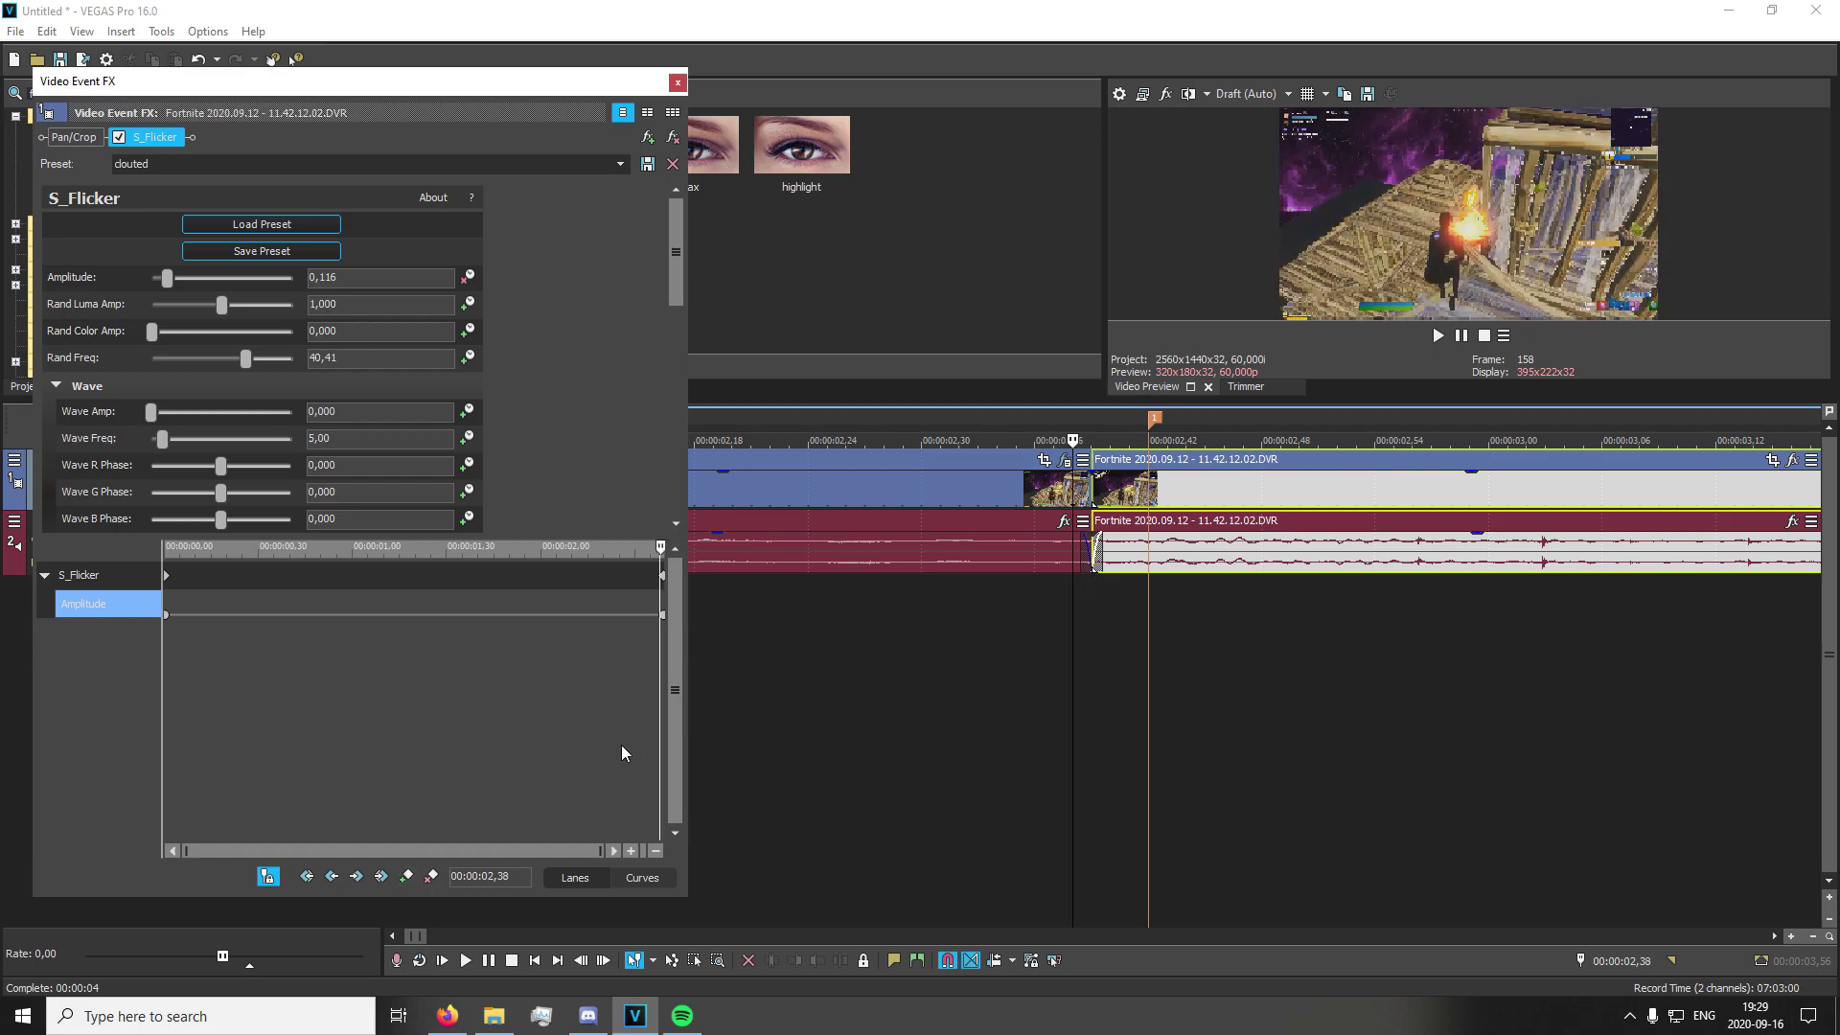
pyautogui.click(561, 633)
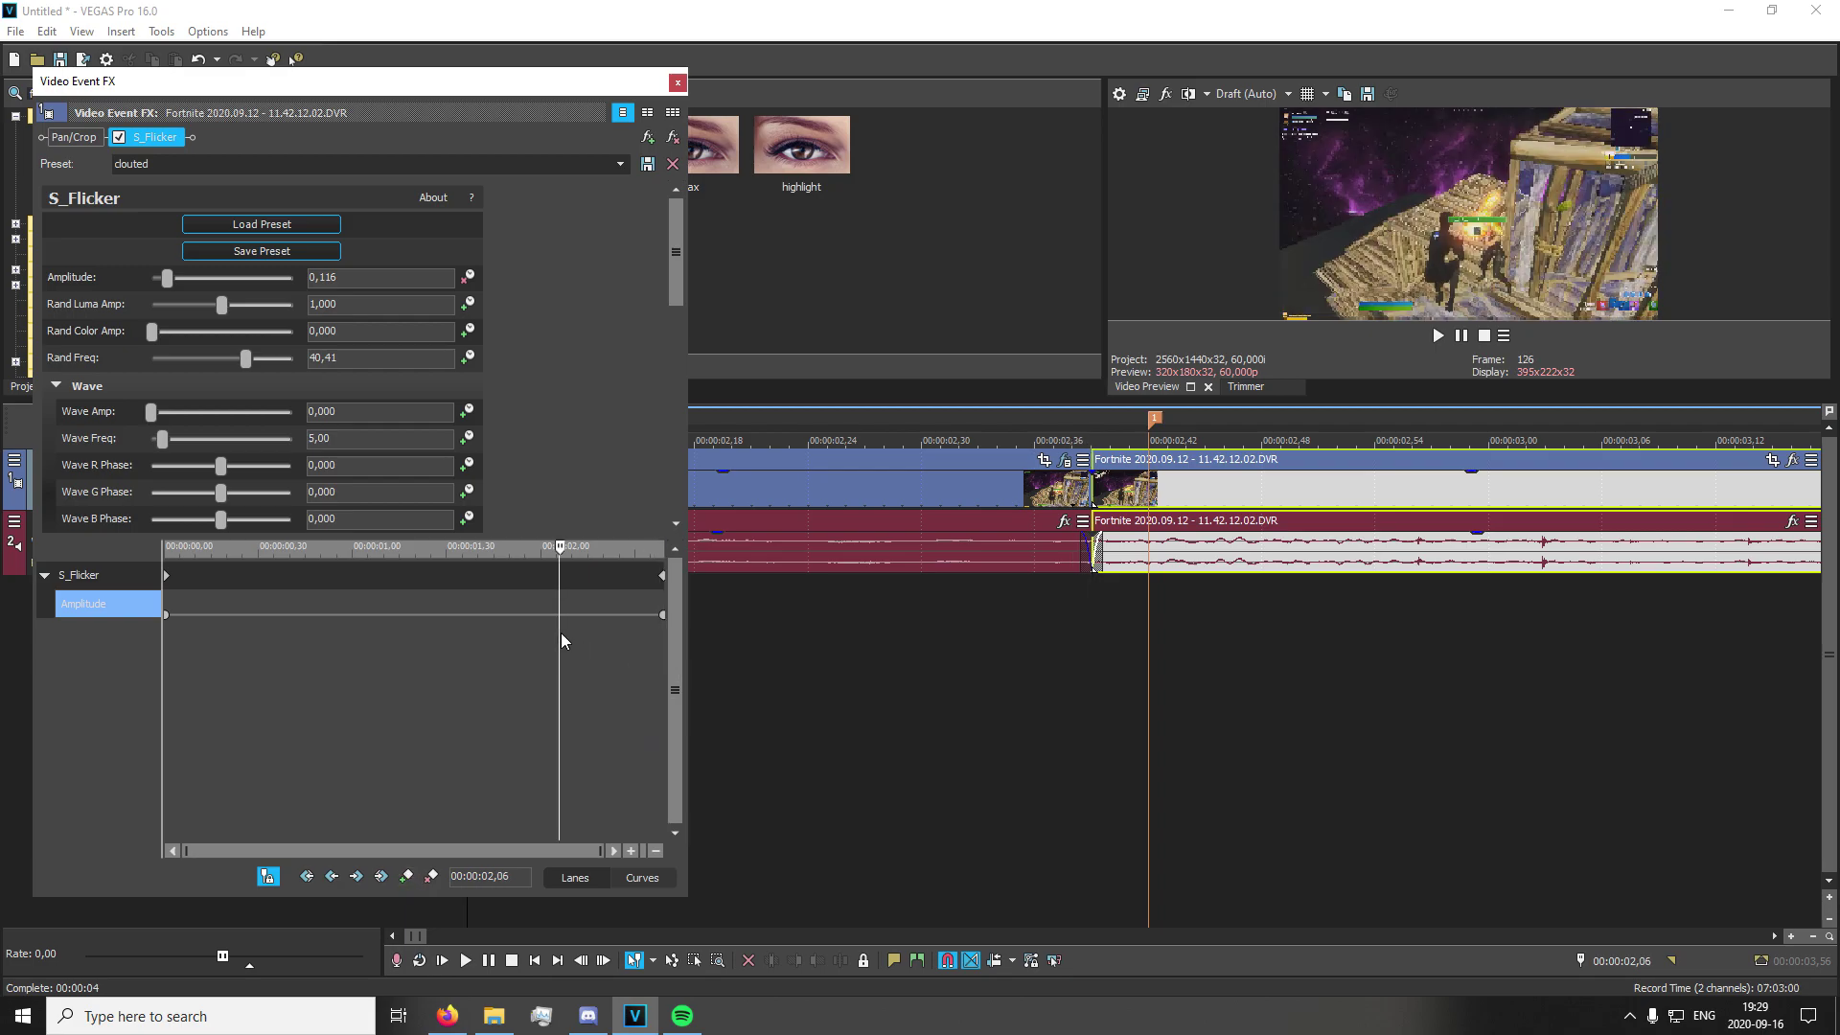
pyautogui.press('Right')
pyautogui.press('Right')
pyautogui.press('Right')
pyautogui.press('Right')
pyautogui.press('Right')
pyautogui.press('Right')
pyautogui.press('Right')
pyautogui.press('Right')
pyautogui.press('Right')
pyautogui.press('Right')
pyautogui.press('Right')
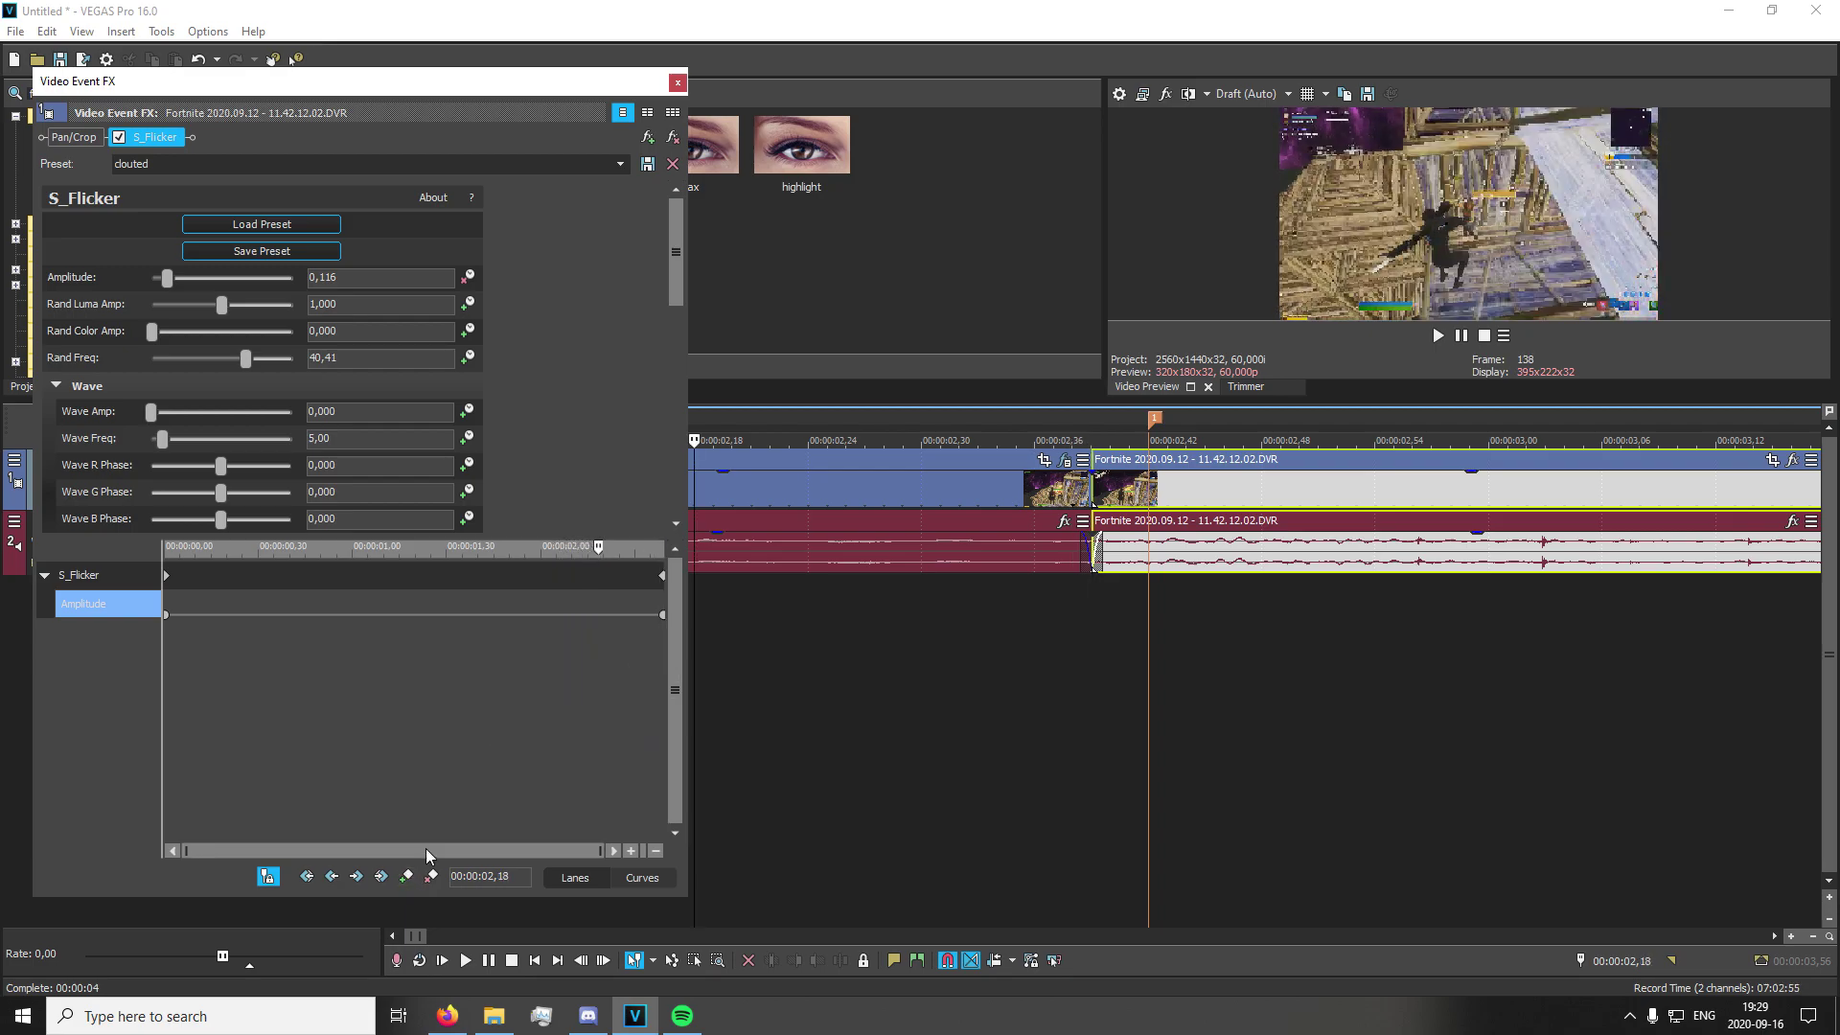
pyautogui.click(431, 875)
pyautogui.doubleClick(602, 613)
pyautogui.moveTo(532, 636); pyautogui.dragTo(502, 636)
pyautogui.doubleClick(166, 615)
pyautogui.moveTo(94, 635); pyautogui.dragTo(69, 636)
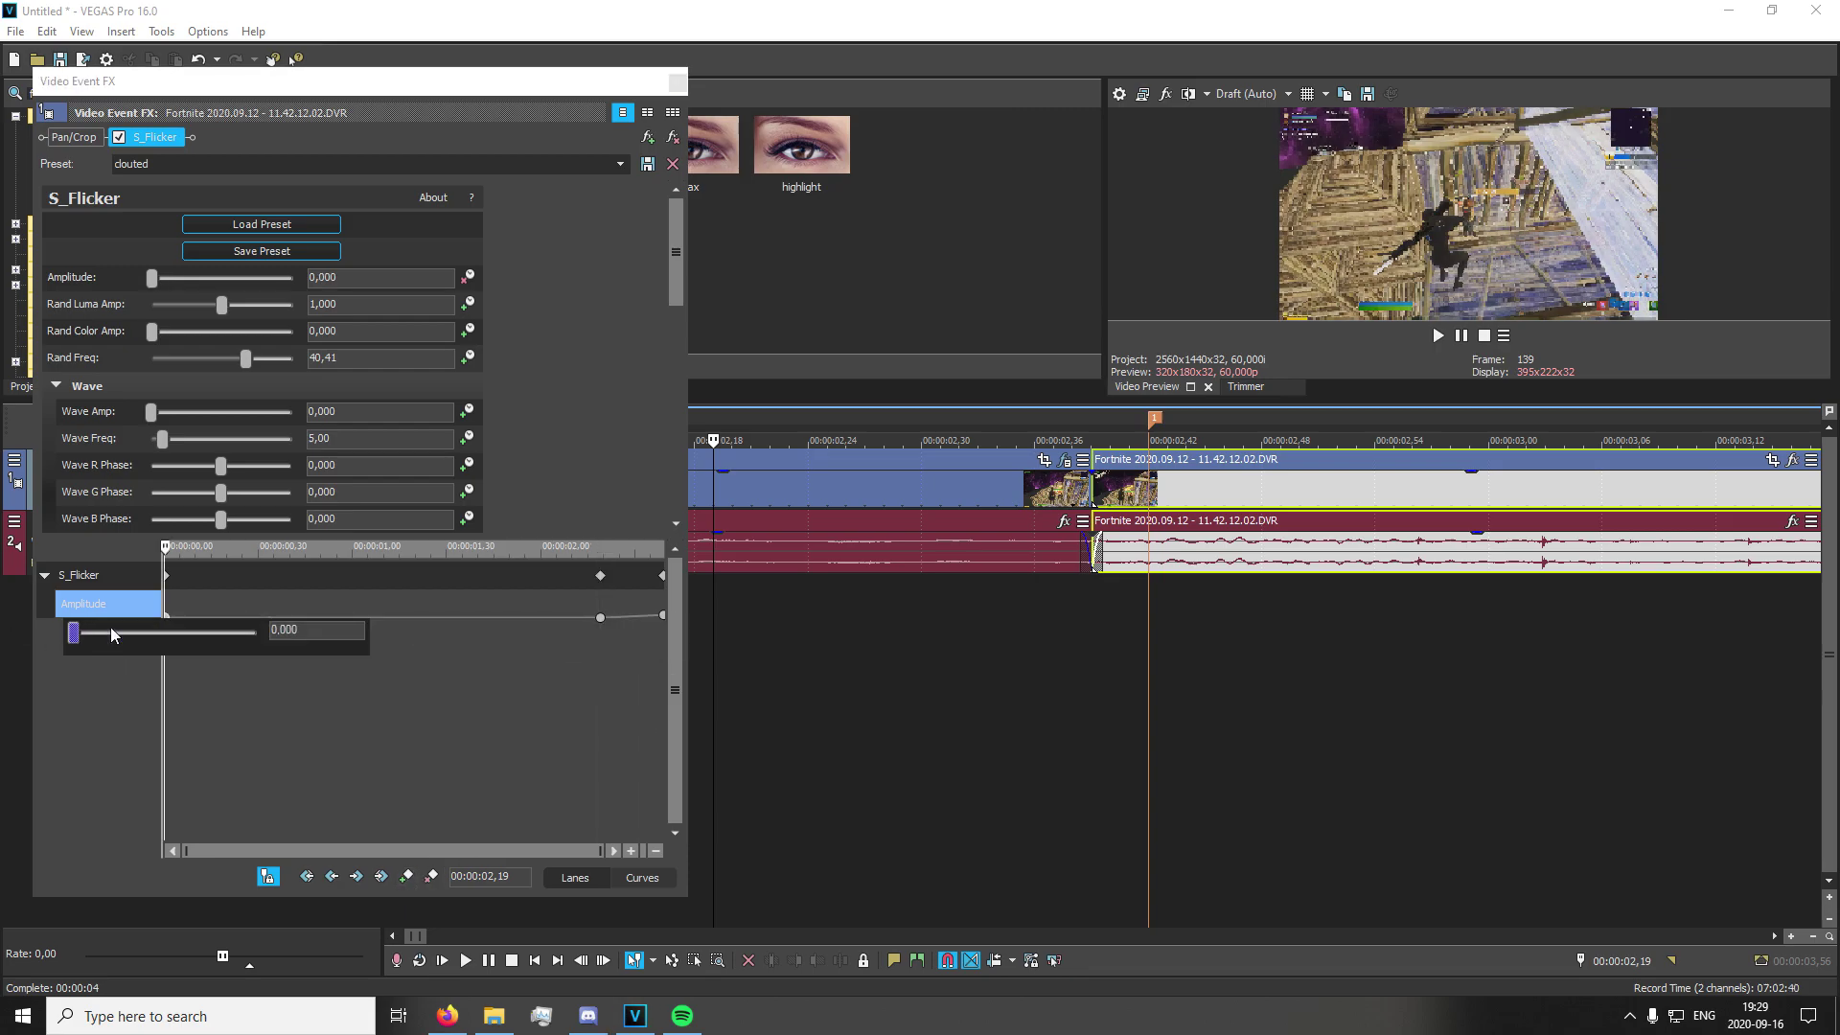
pyautogui.doubleClick(663, 616)
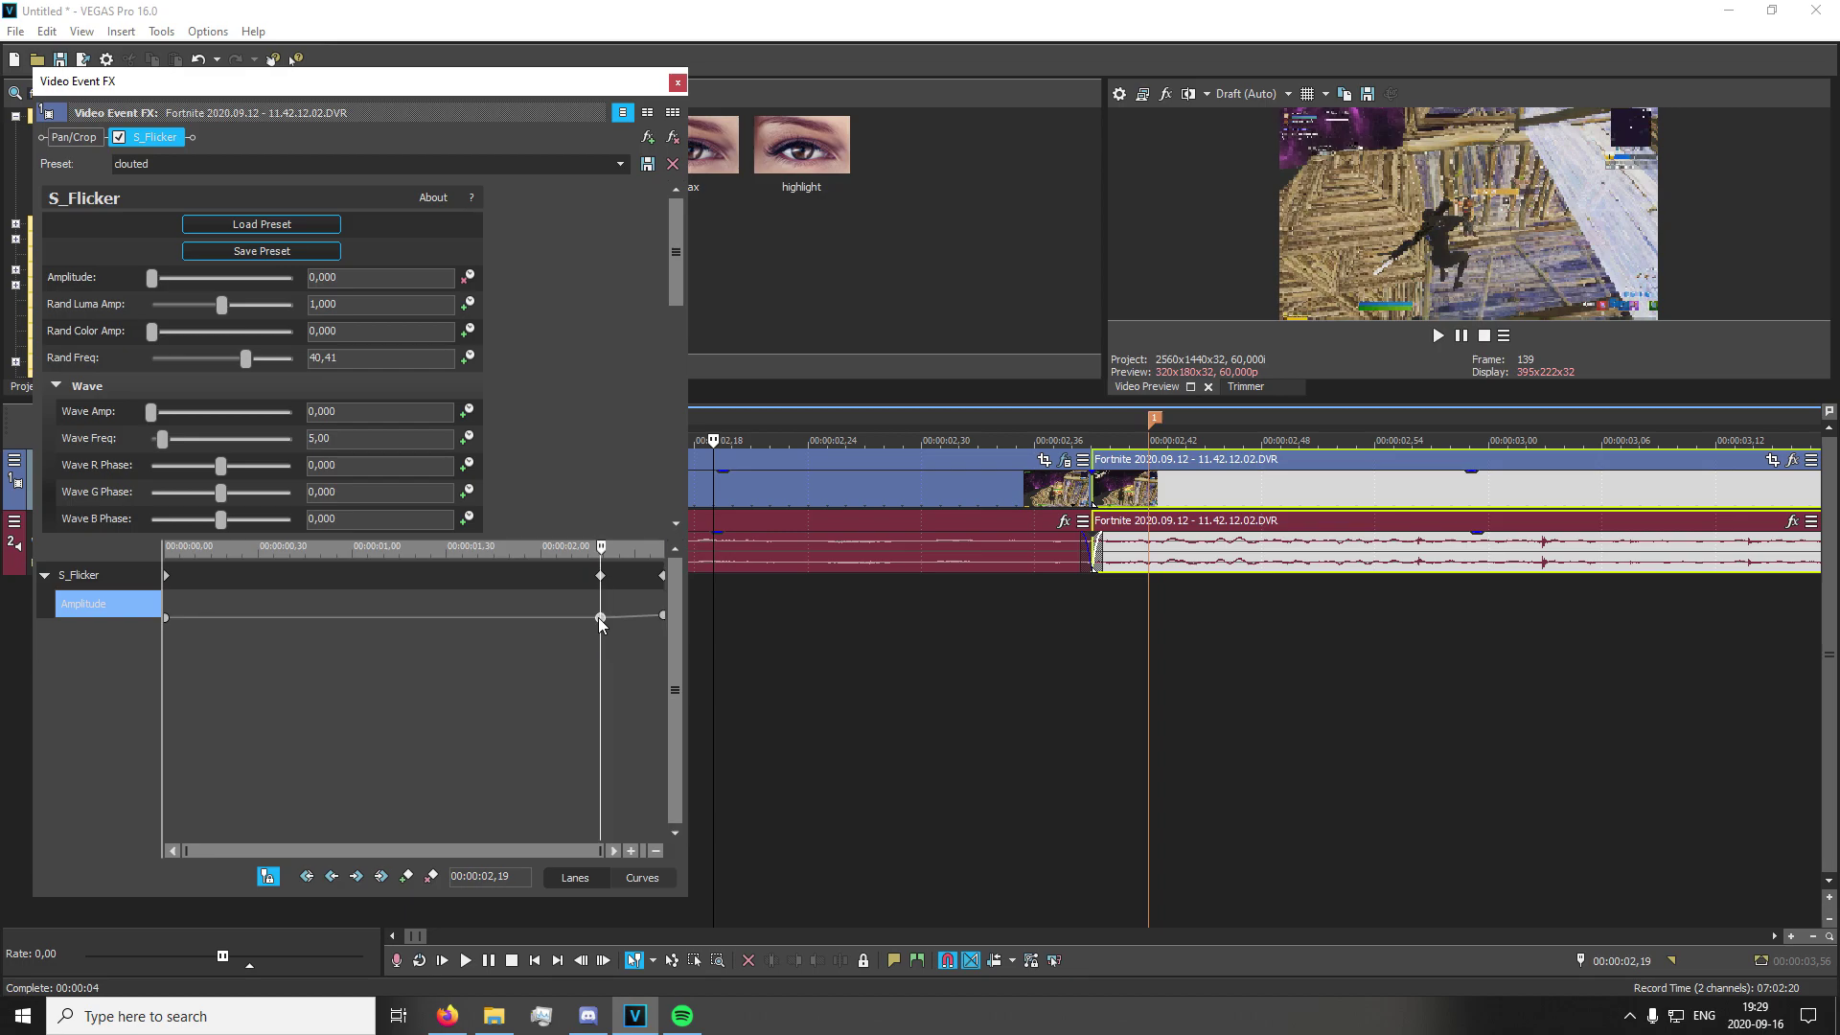
pyautogui.hotkey('ctrl', 'z')
pyautogui.hotkey('ctrl', 'z')
pyautogui.hotkey('ctrl', 'z')
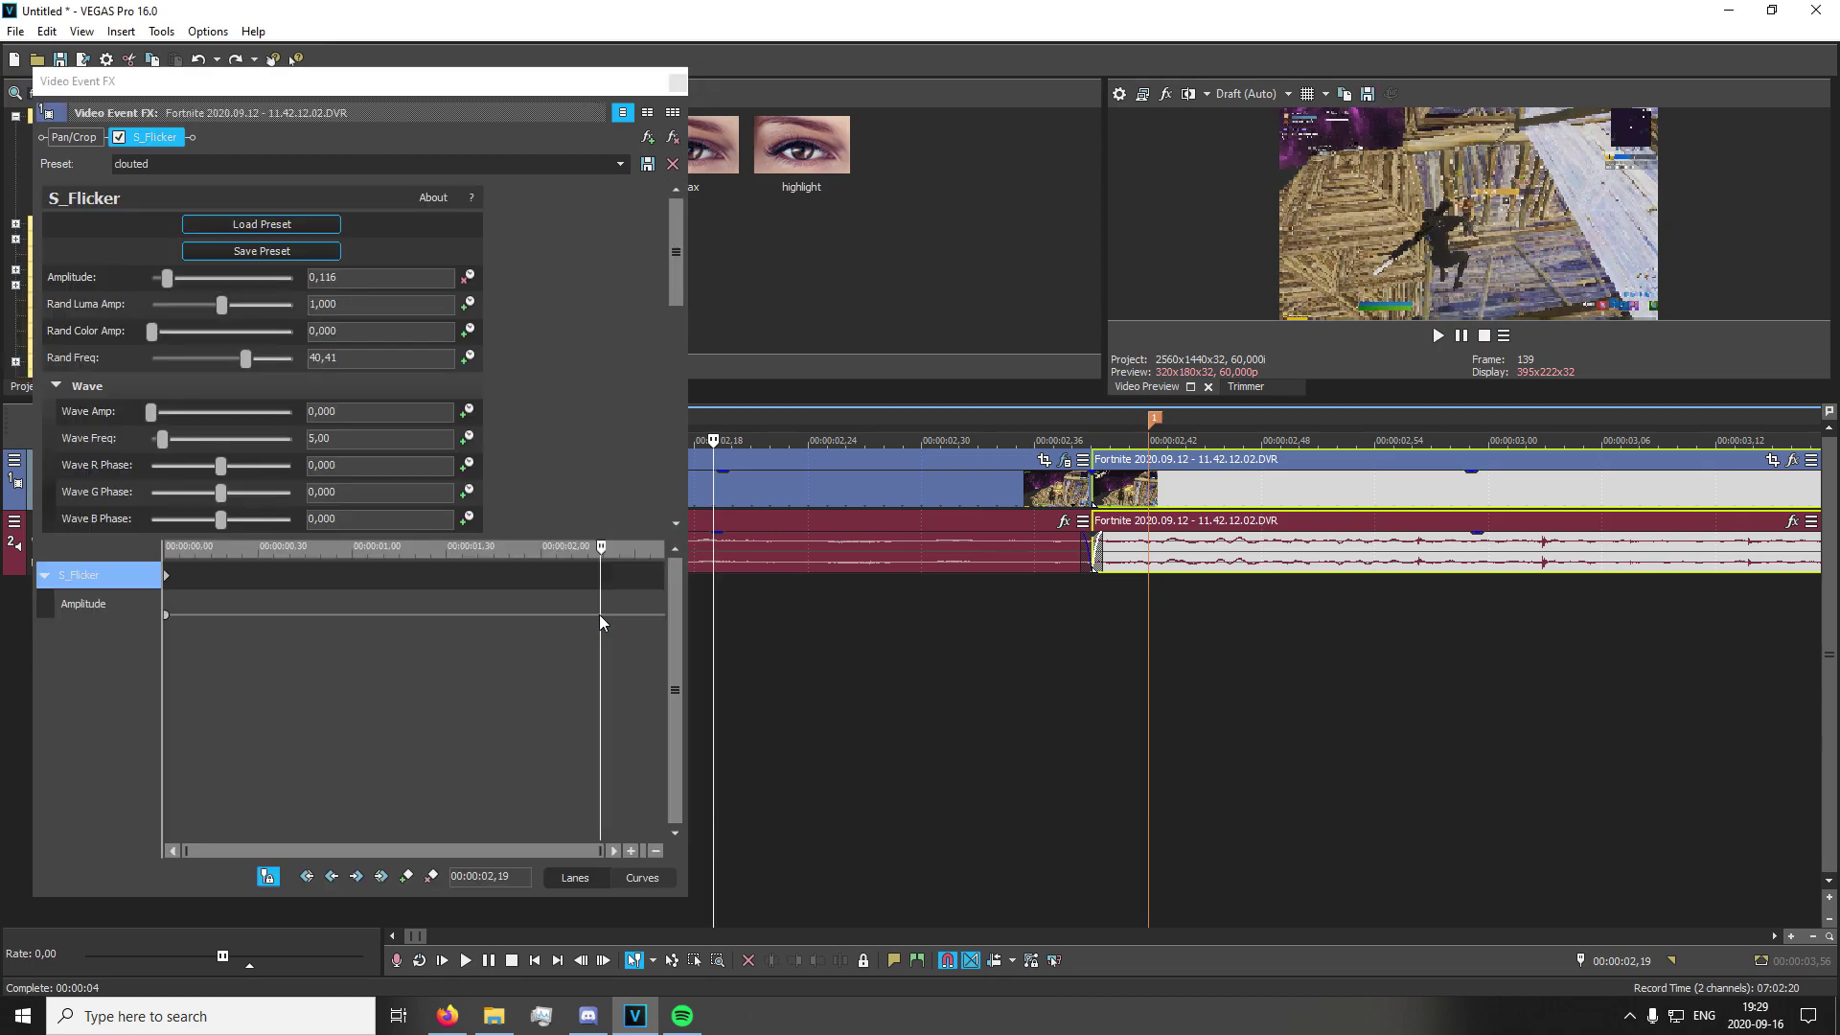
# Add Amplitude keyframes at 00:00:02,19 and 00:00:02,38, and set the last keyframe to 0.45
pyautogui.click(655, 615)
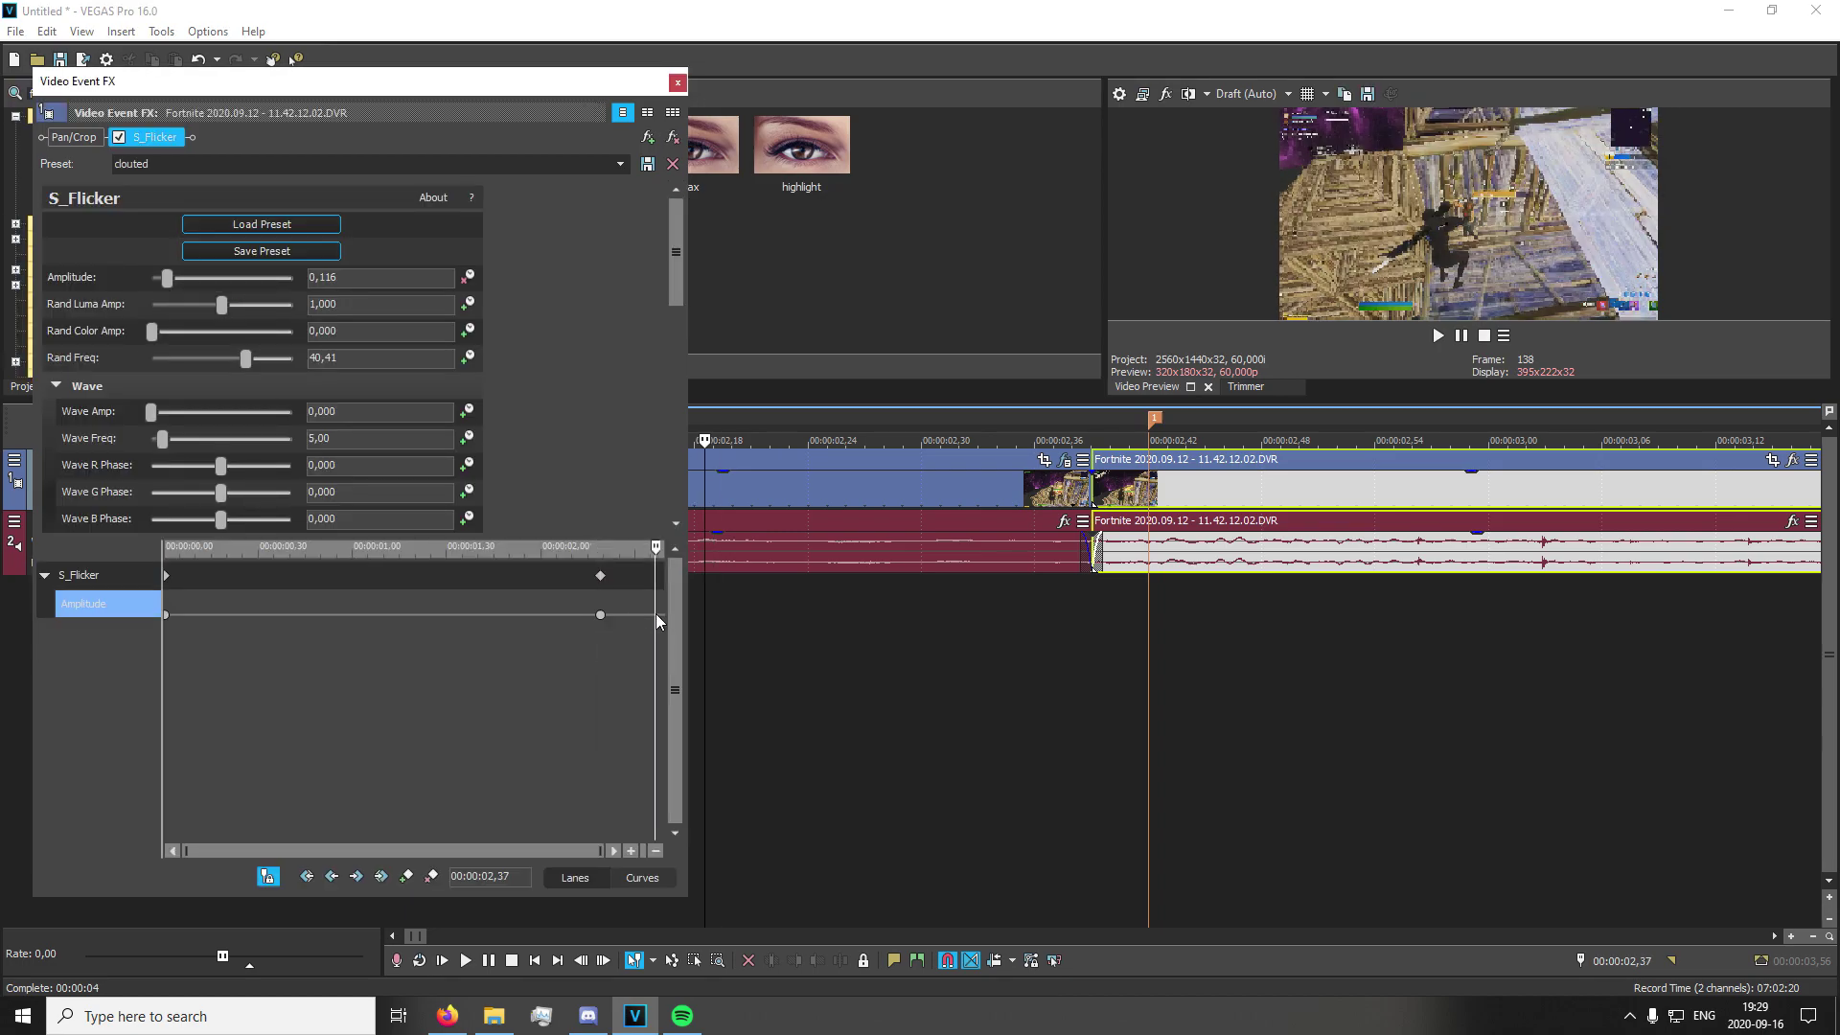
pyautogui.doubleClick(660, 614)
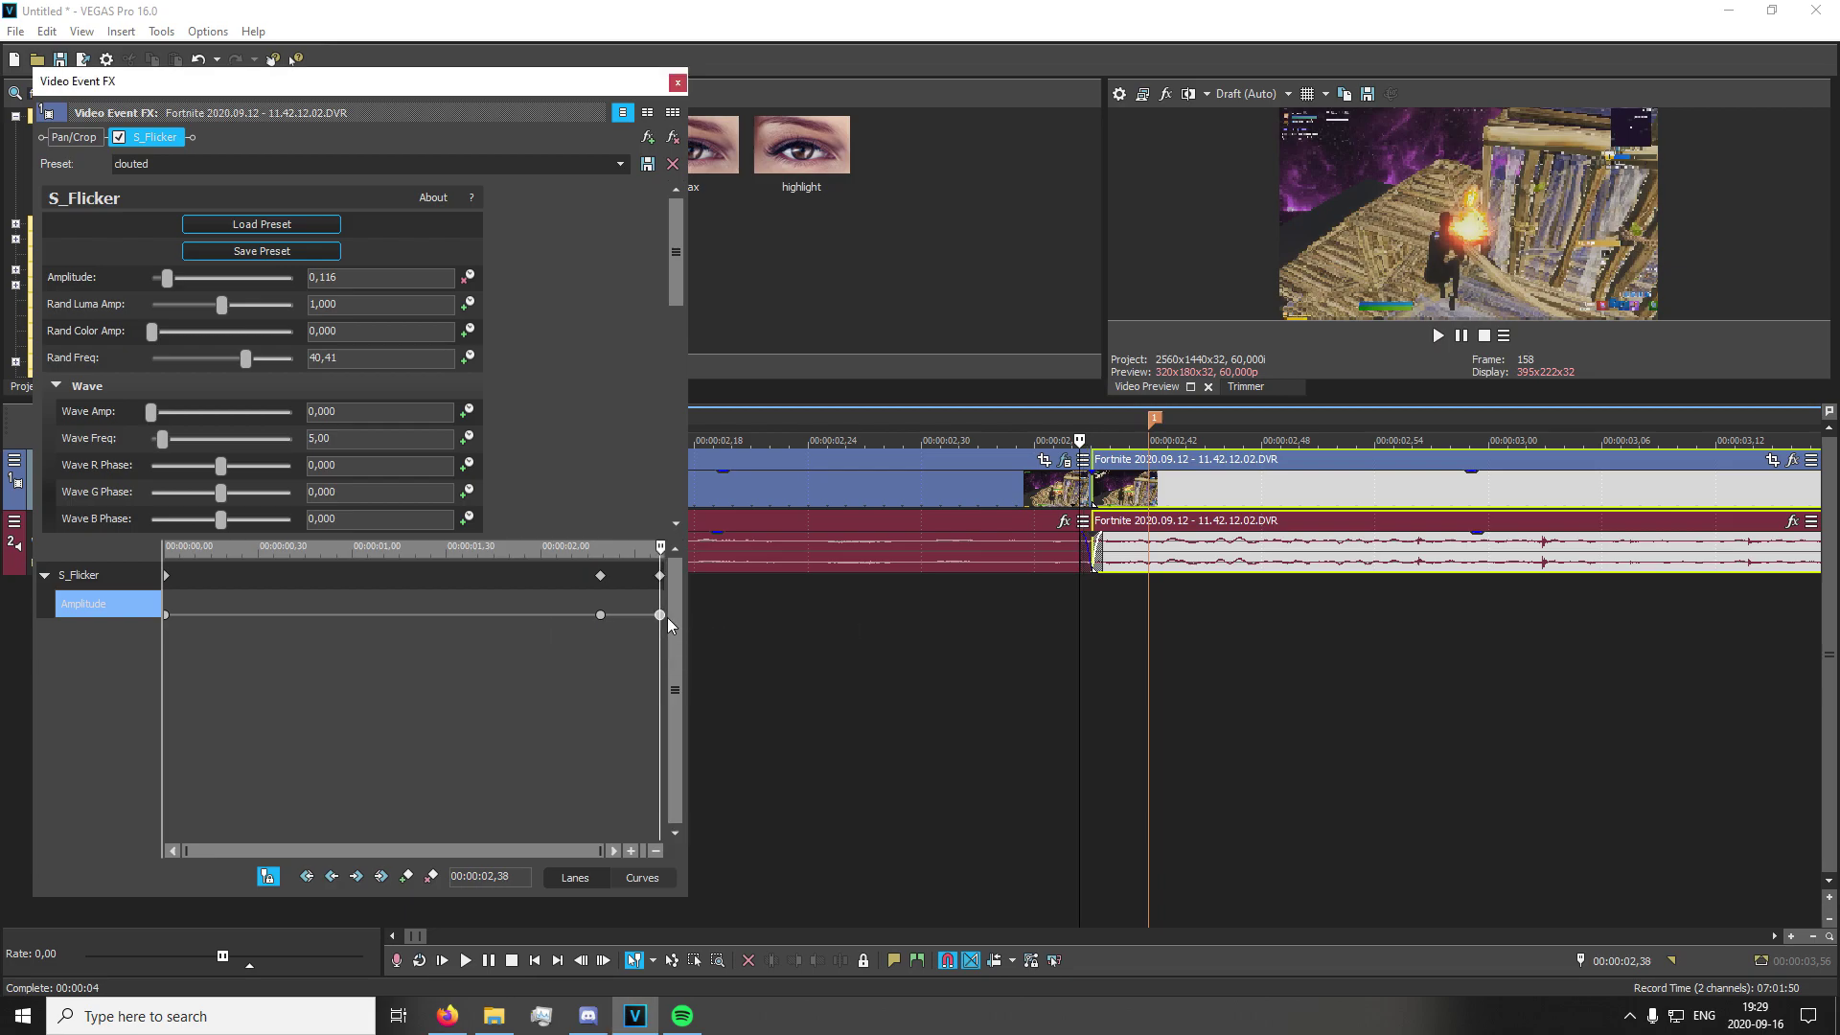
pyautogui.doubleClick(663, 616)
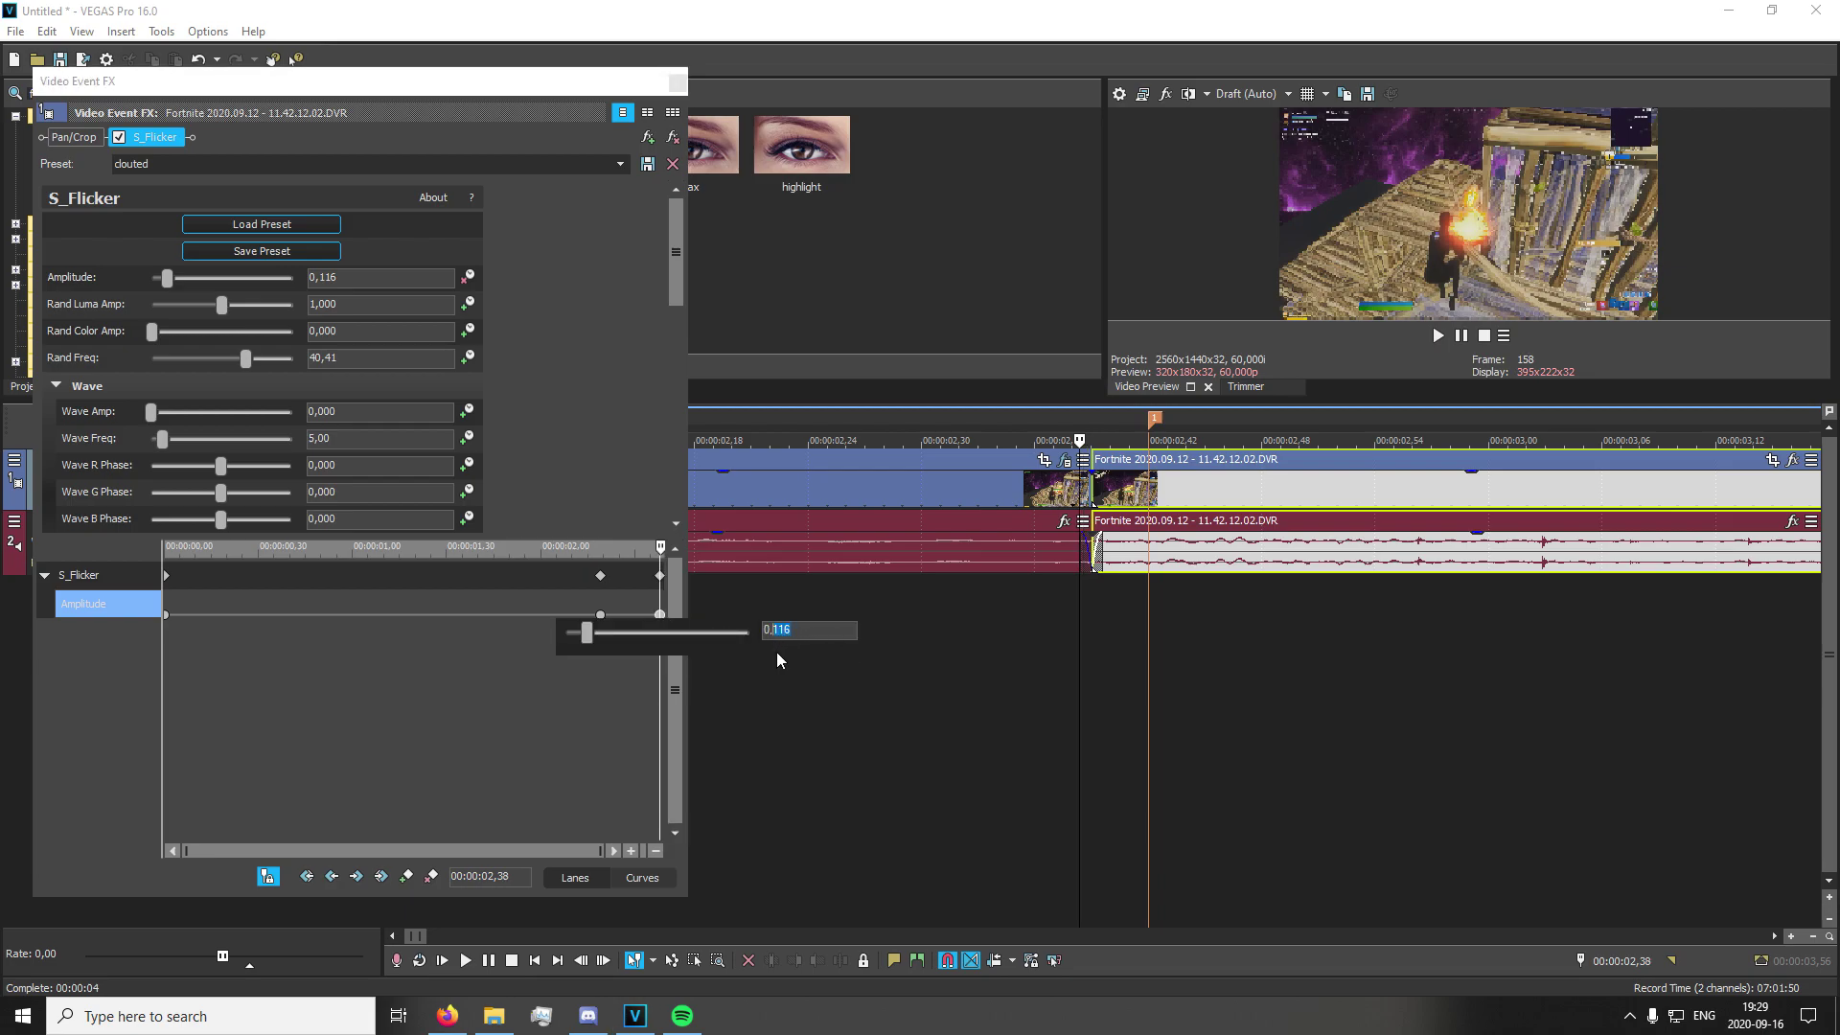
pyautogui.write('0.45')
pyautogui.press('Return')
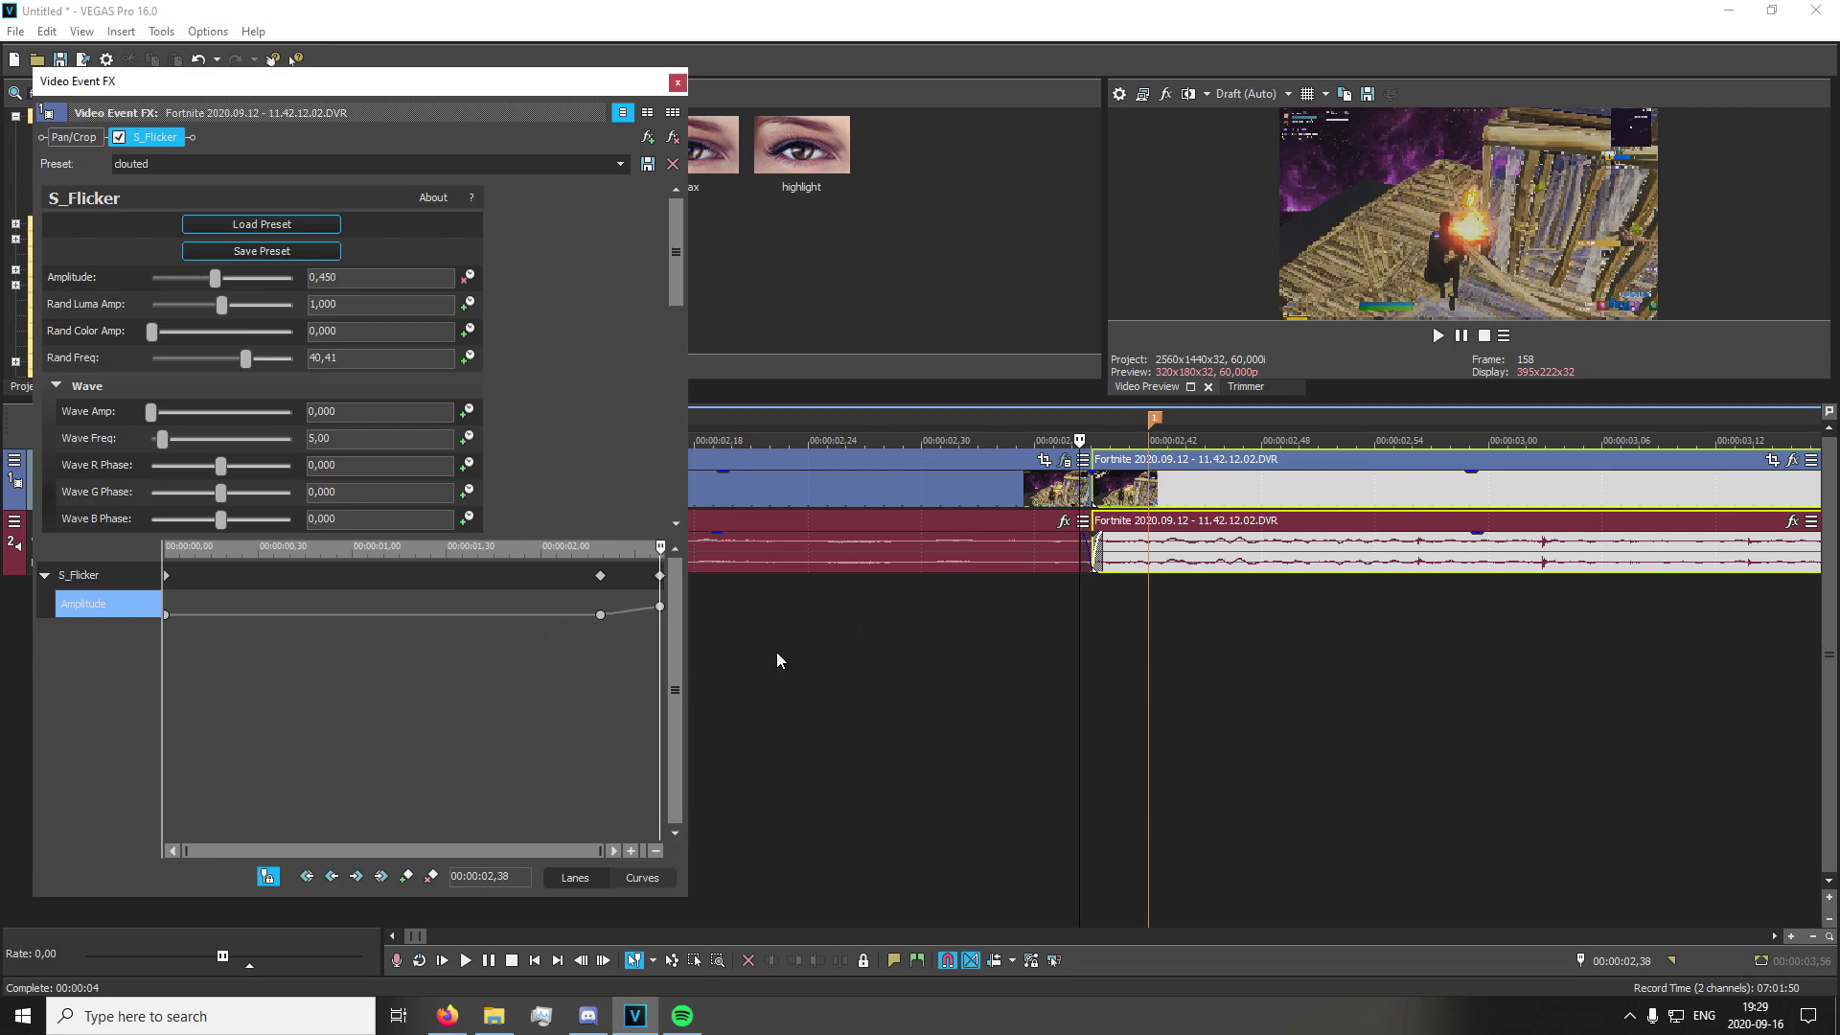
# Set the first Amplitude keyframe to 0, move it just before the 00:00:02,19 keyframe, and close the effect settings
pyautogui.doubleClick(166, 614)
pyautogui.moveTo(94, 632); pyautogui.dragTo(599, 656)
pyautogui.click(203, 614)
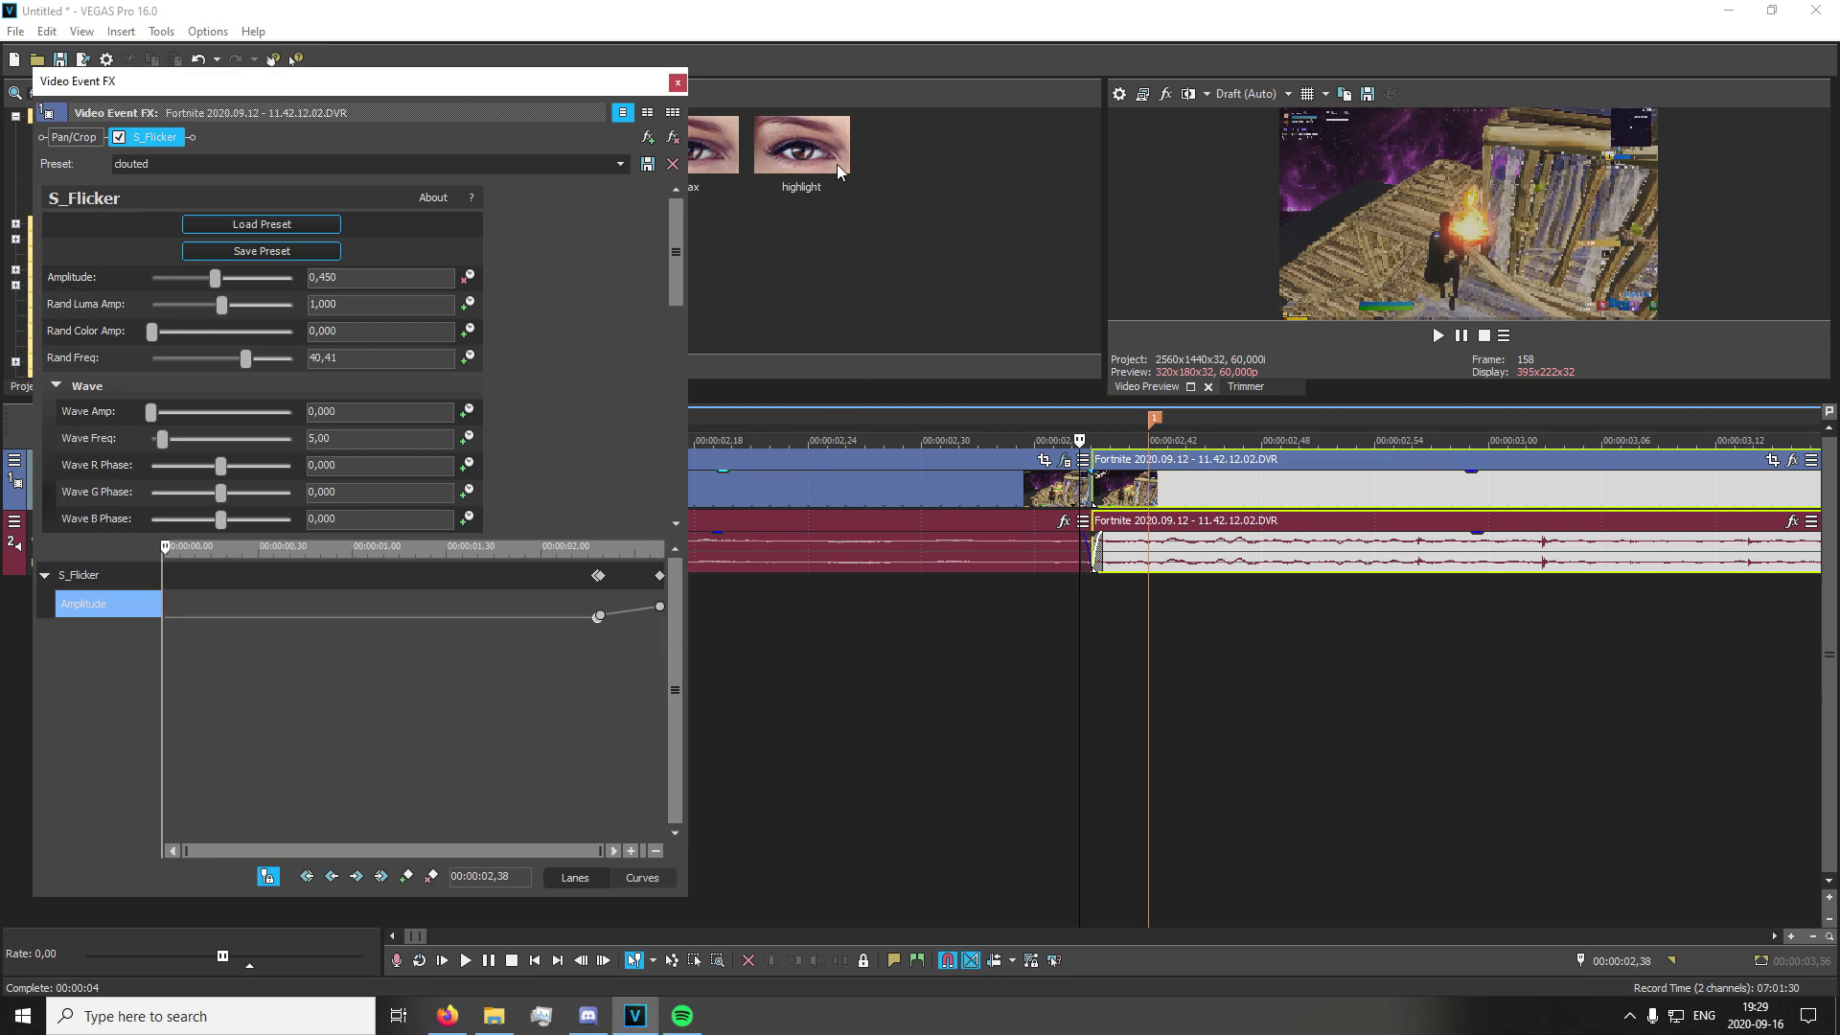
pyautogui.click(676, 81)
# Play back the end of the first clip to check the flicker leading into the cut
pyautogui.click(976, 679)
pyautogui.press('space')
pyautogui.click(767, 640)
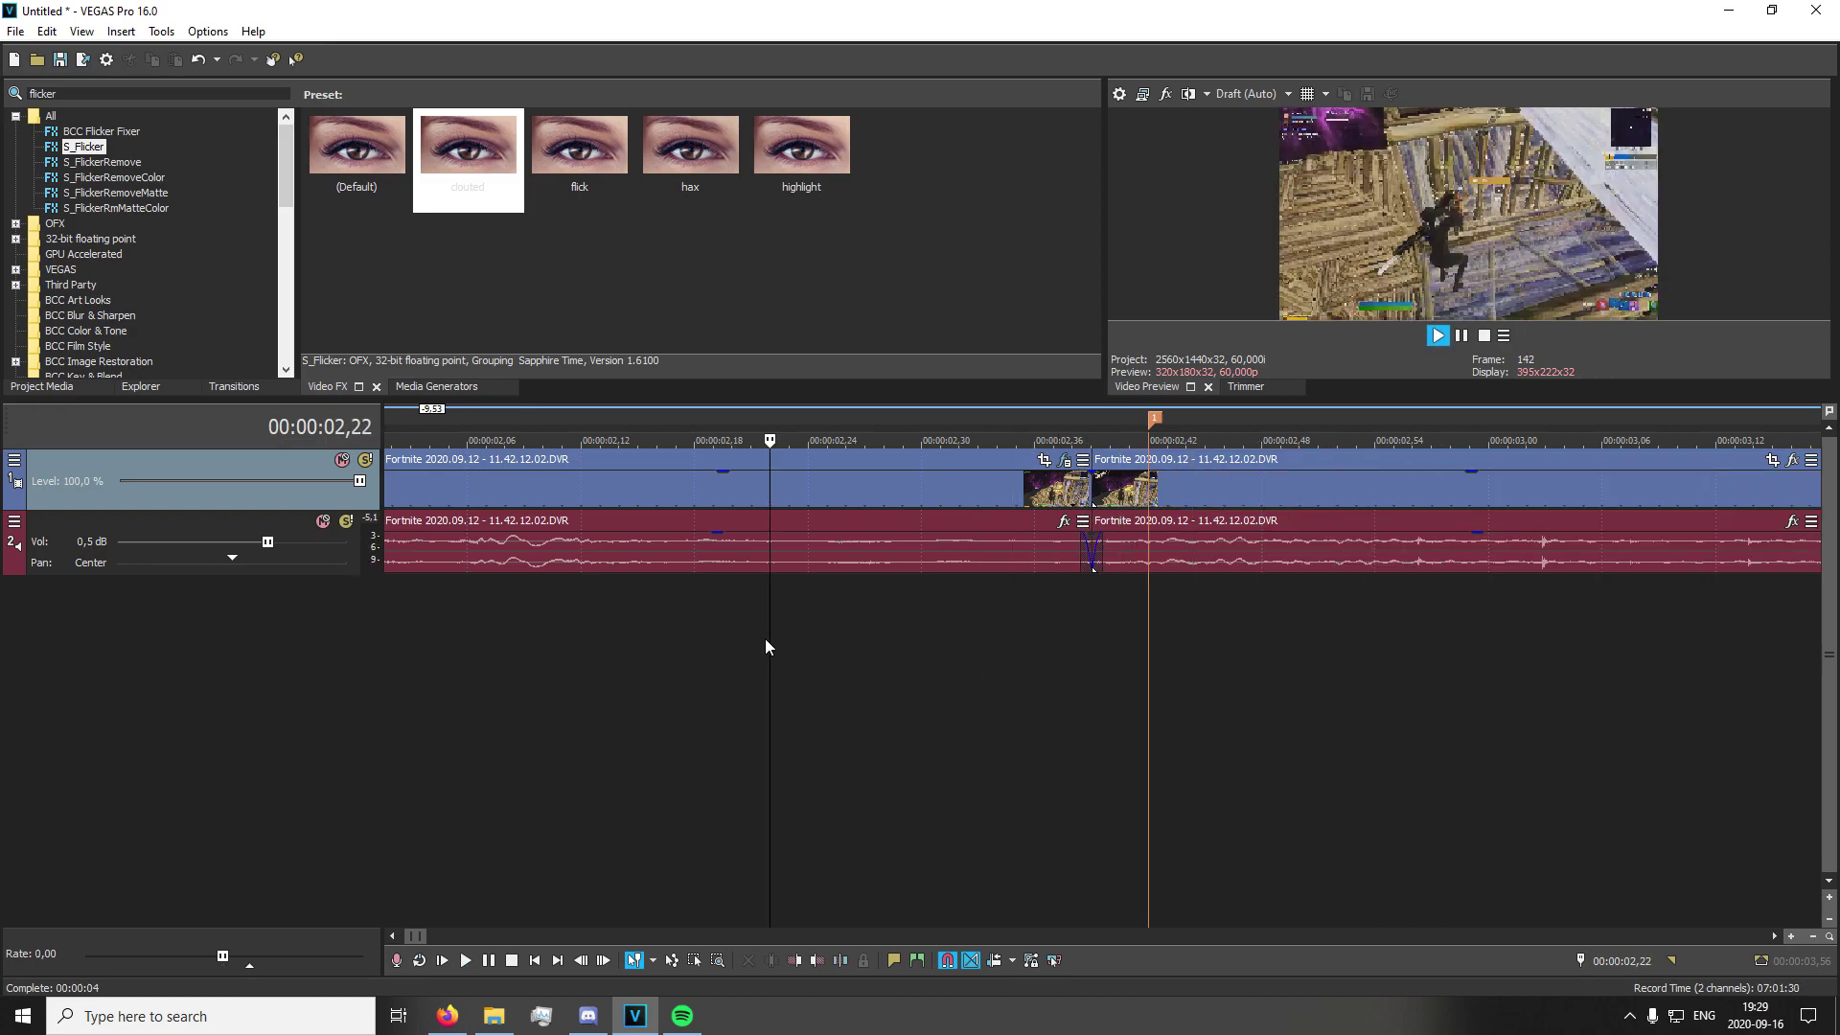
pyautogui.click(576, 636)
pyautogui.press('space')
pyautogui.scroll(-4, 713, 677)
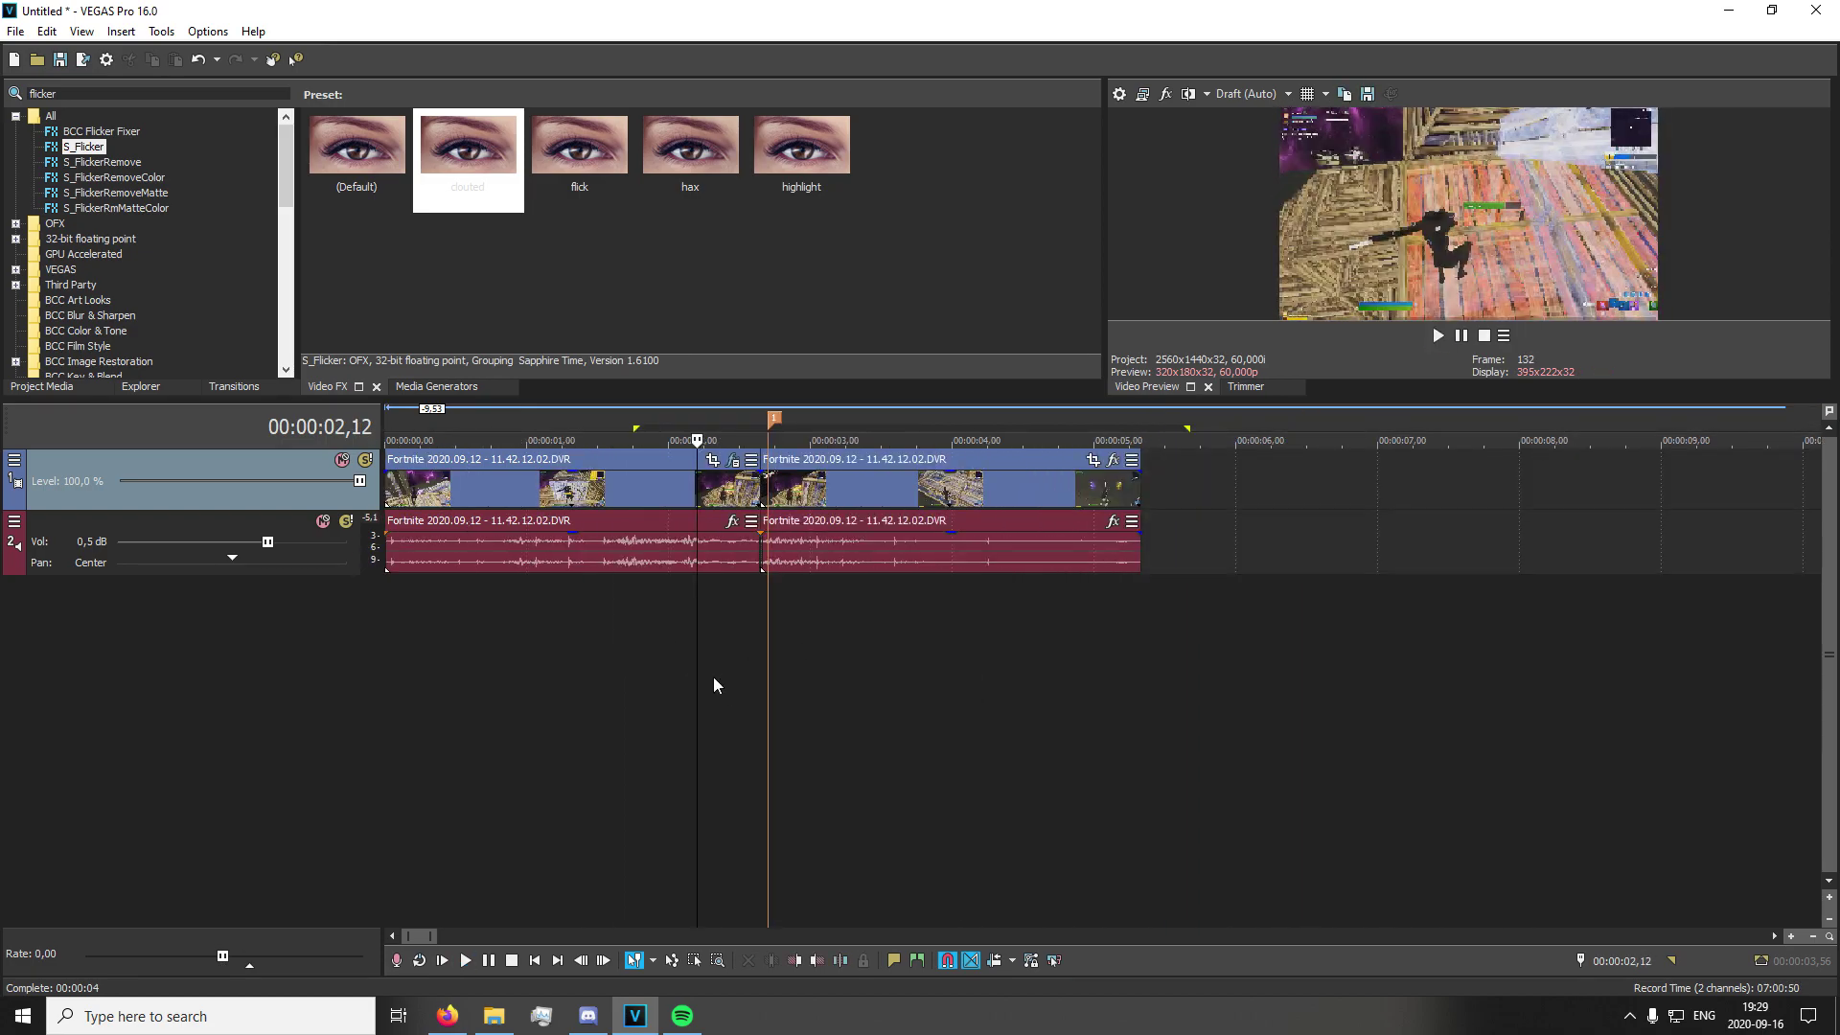
# Reopen the first clip's S_Flicker settings and inspect the spacing of the Amplitude keyframes around 00:00:02,19
pyautogui.click(684, 618)
pyautogui.scroll(3, 941, 617)
pyautogui.click(1291, 462)
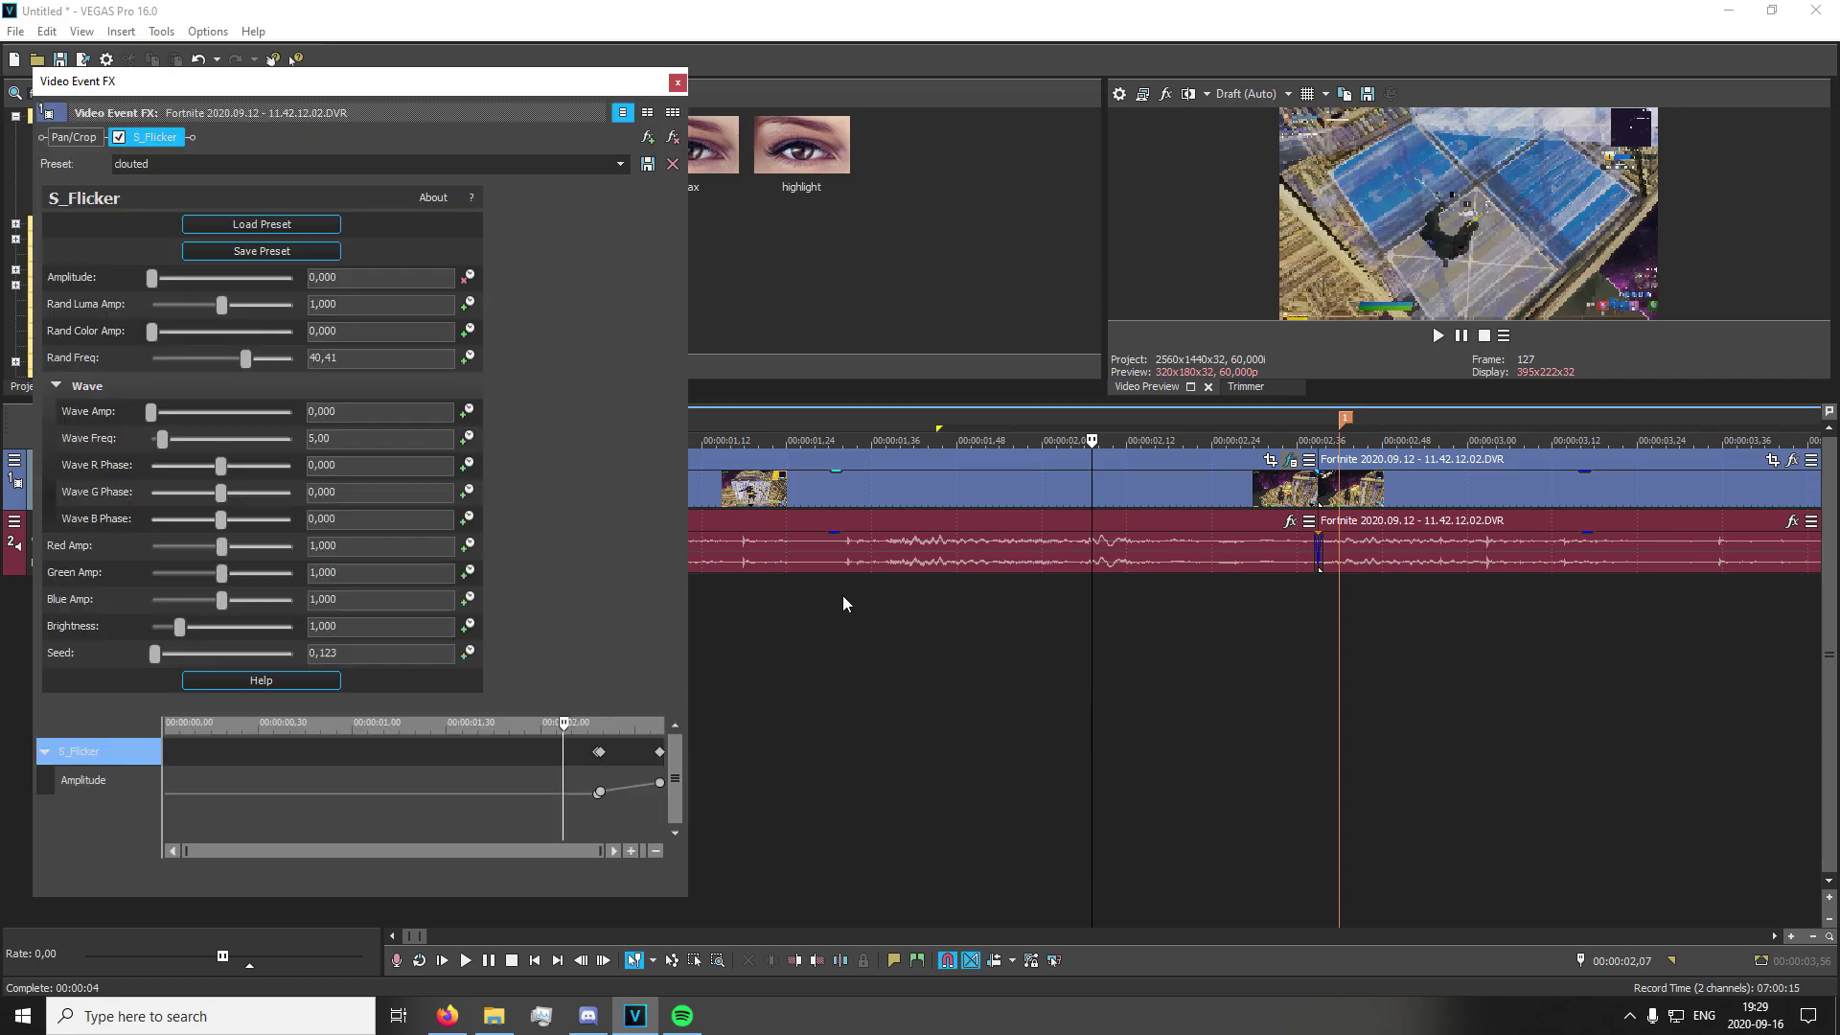
pyautogui.click(599, 814)
pyautogui.scroll(5, 599, 814)
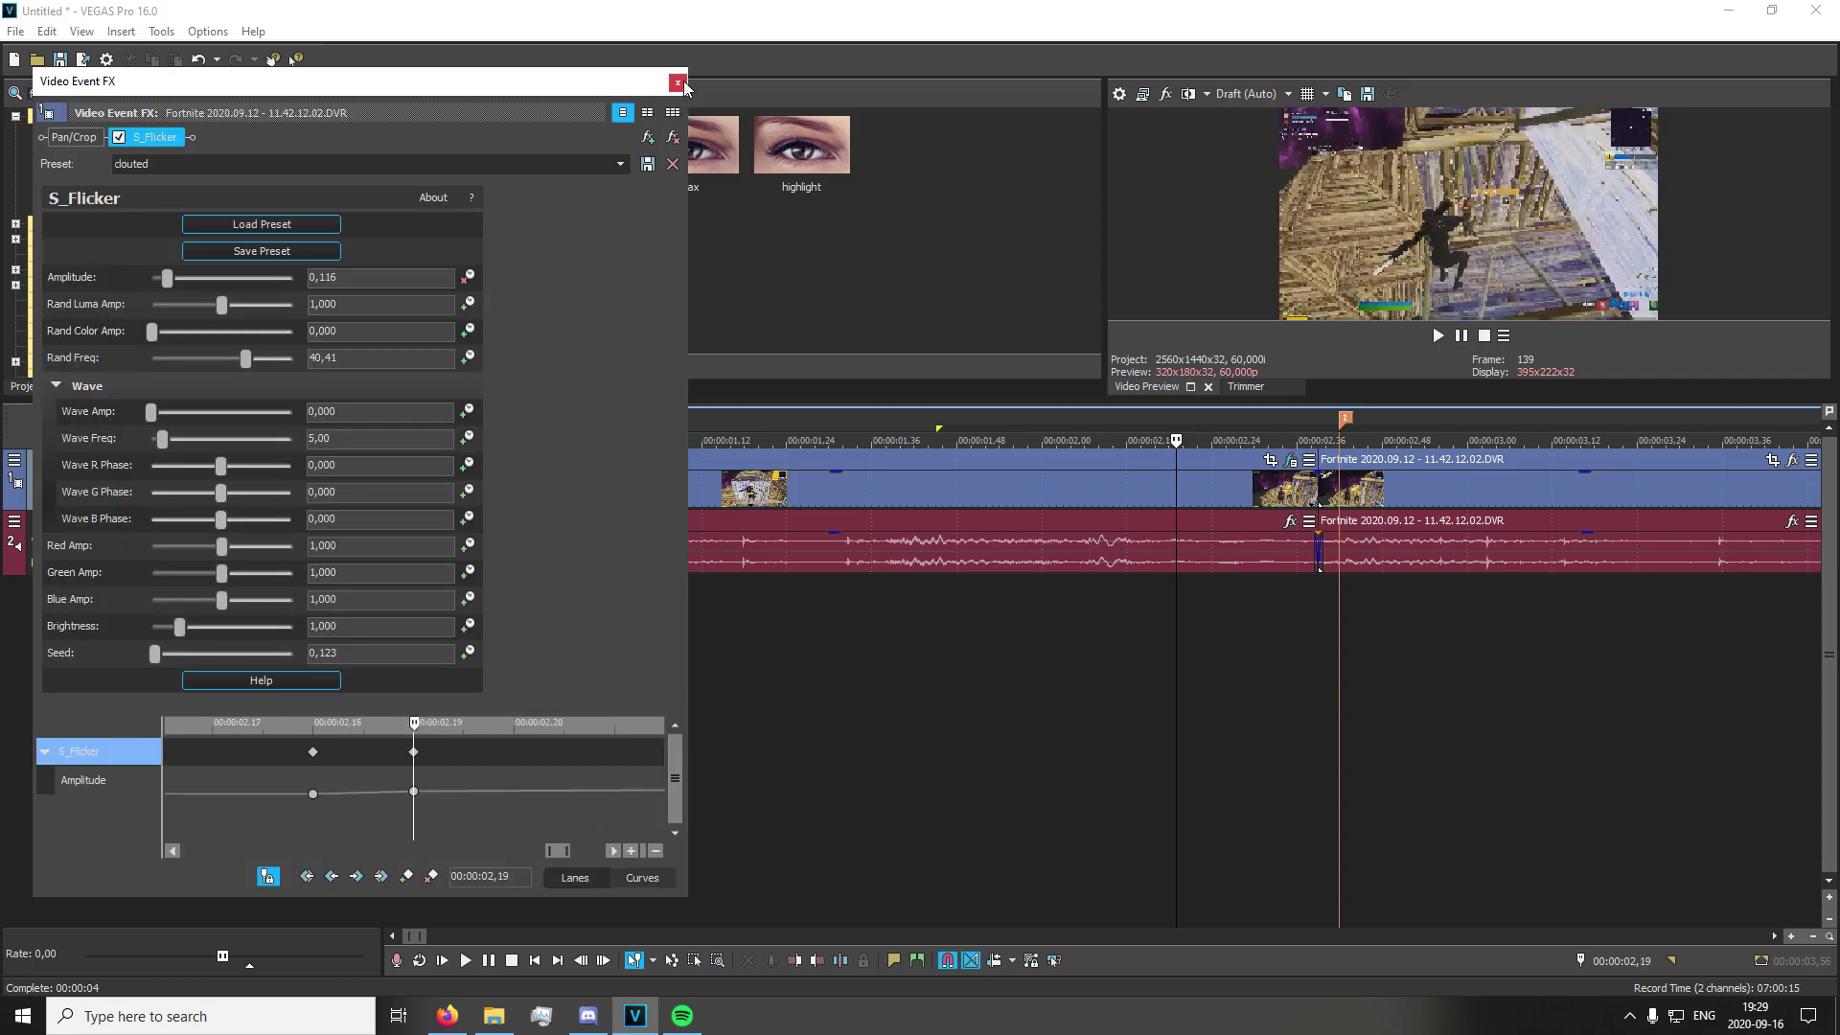
pyautogui.click(678, 82)
# Search the video effects for "shake" and apply the S_Shake preset "god y shake" to the first clip
pyautogui.click(1178, 497)
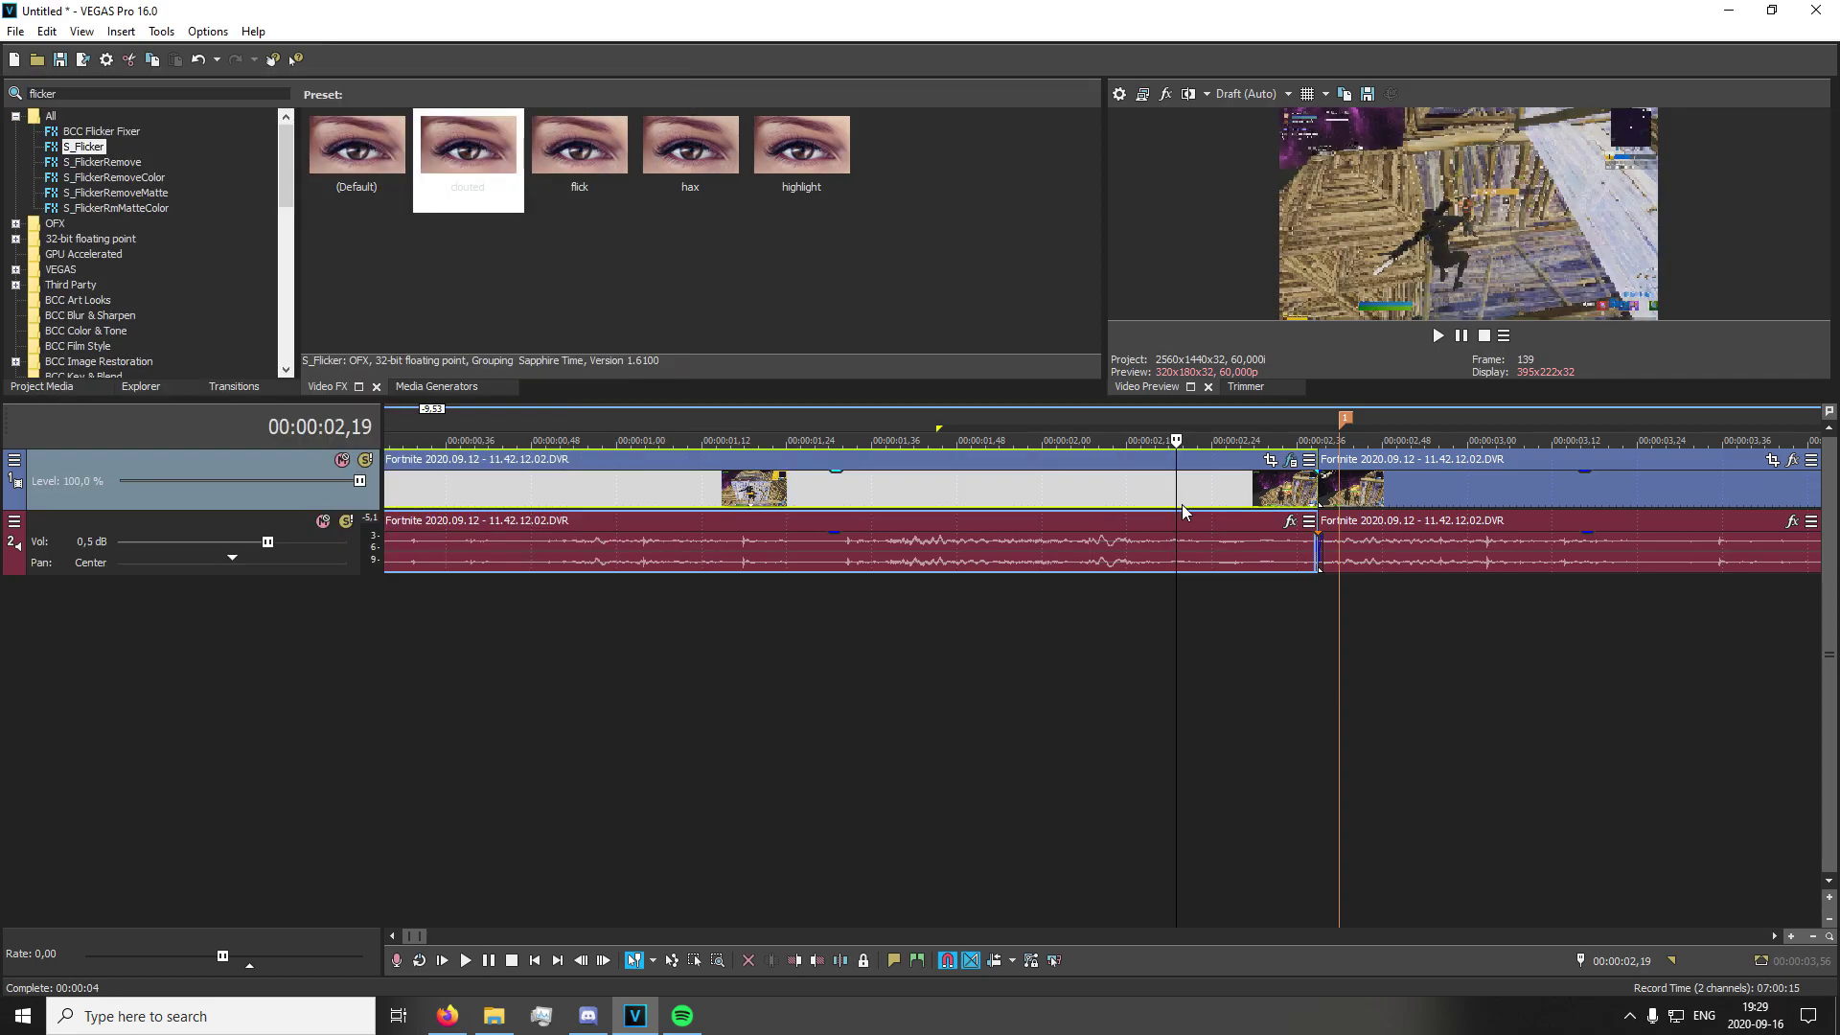
pyautogui.doubleClick(92, 93)
pyautogui.write('shake')
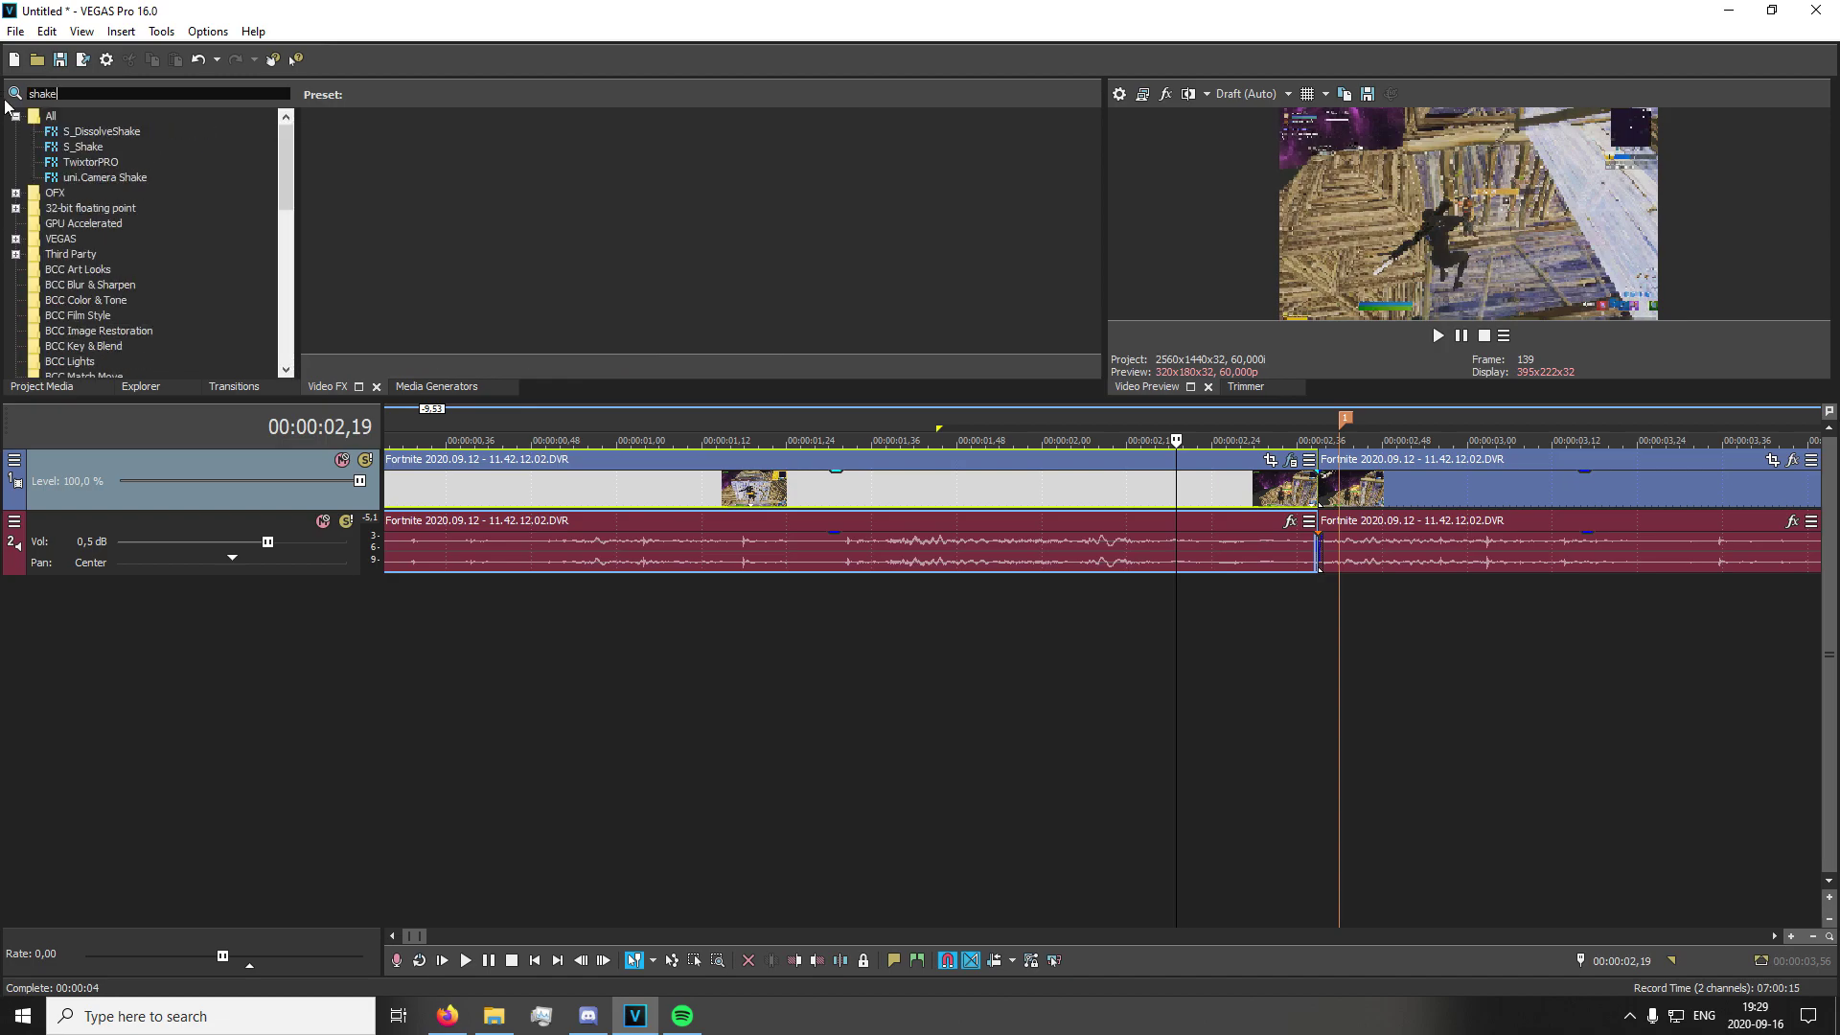
pyautogui.click(58, 149)
pyautogui.moveTo(1023, 149); pyautogui.dragTo(1218, 489)
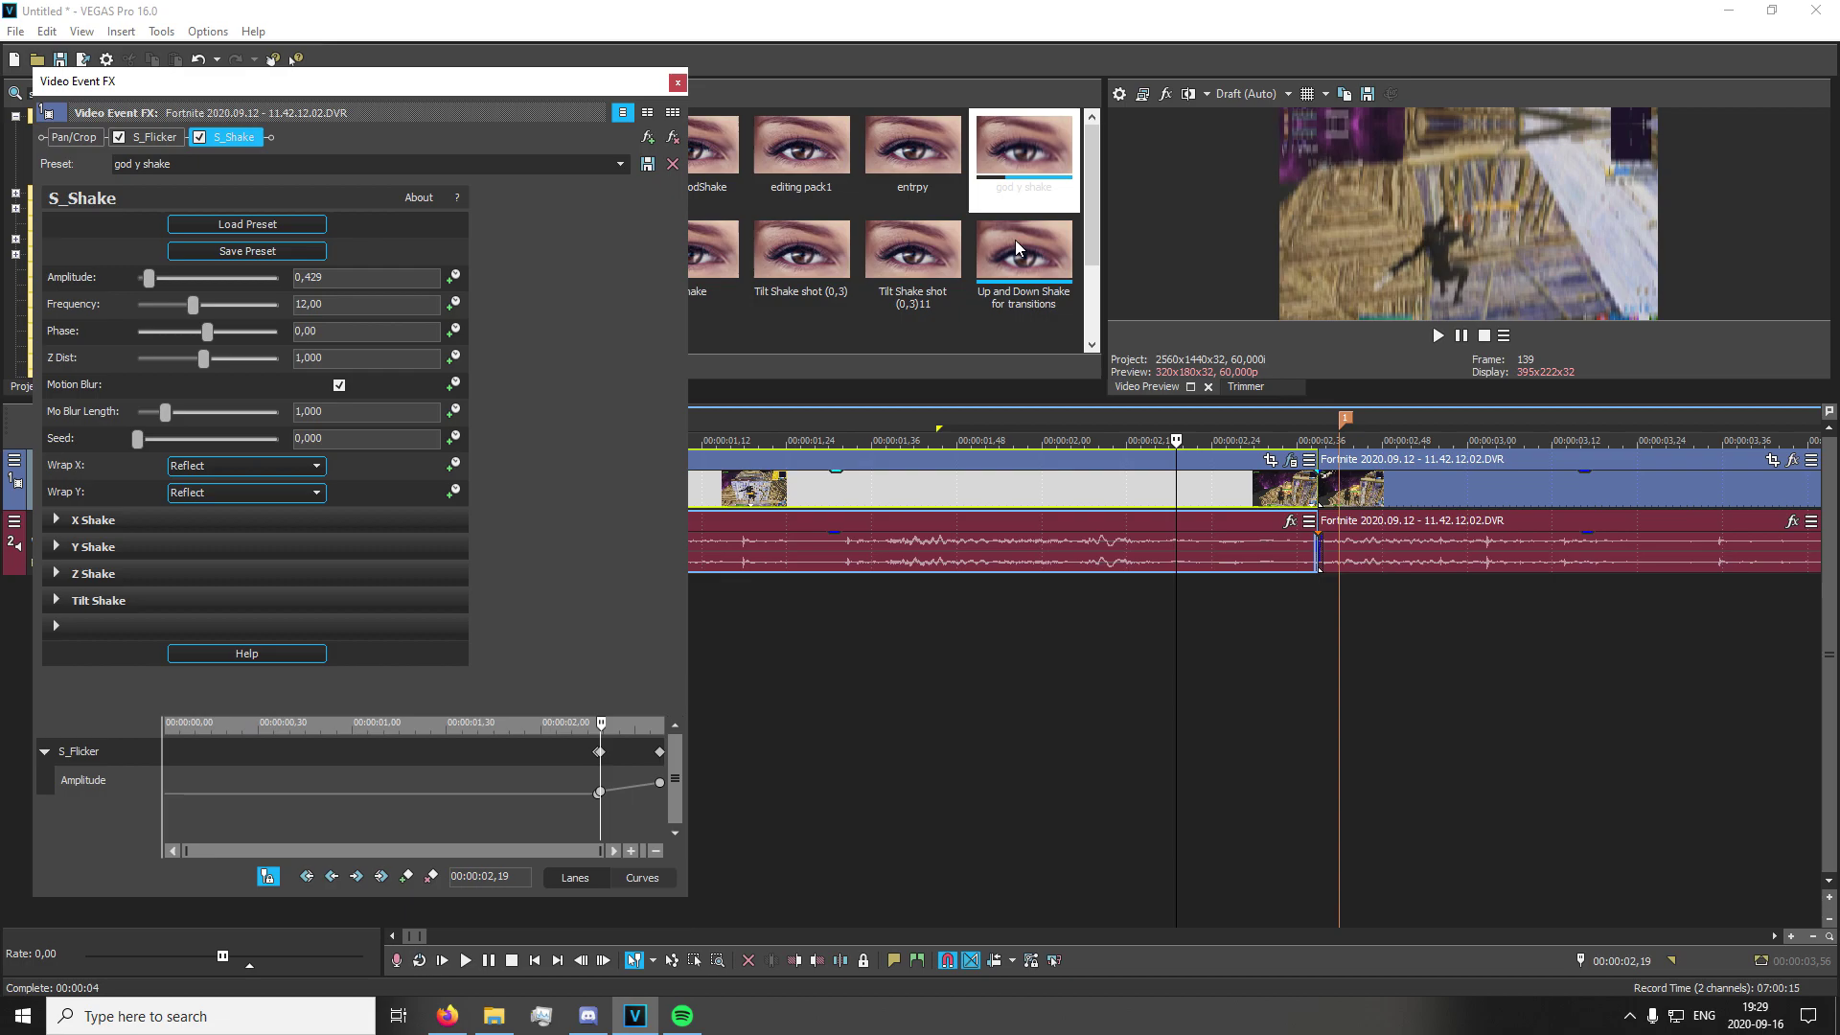
# Examine the parameters in S_Shake's X Shake, Y Shake, Z Shake and Tilt Shake groups
pyautogui.click(54, 521)
pyautogui.click(55, 521)
pyautogui.click(55, 547)
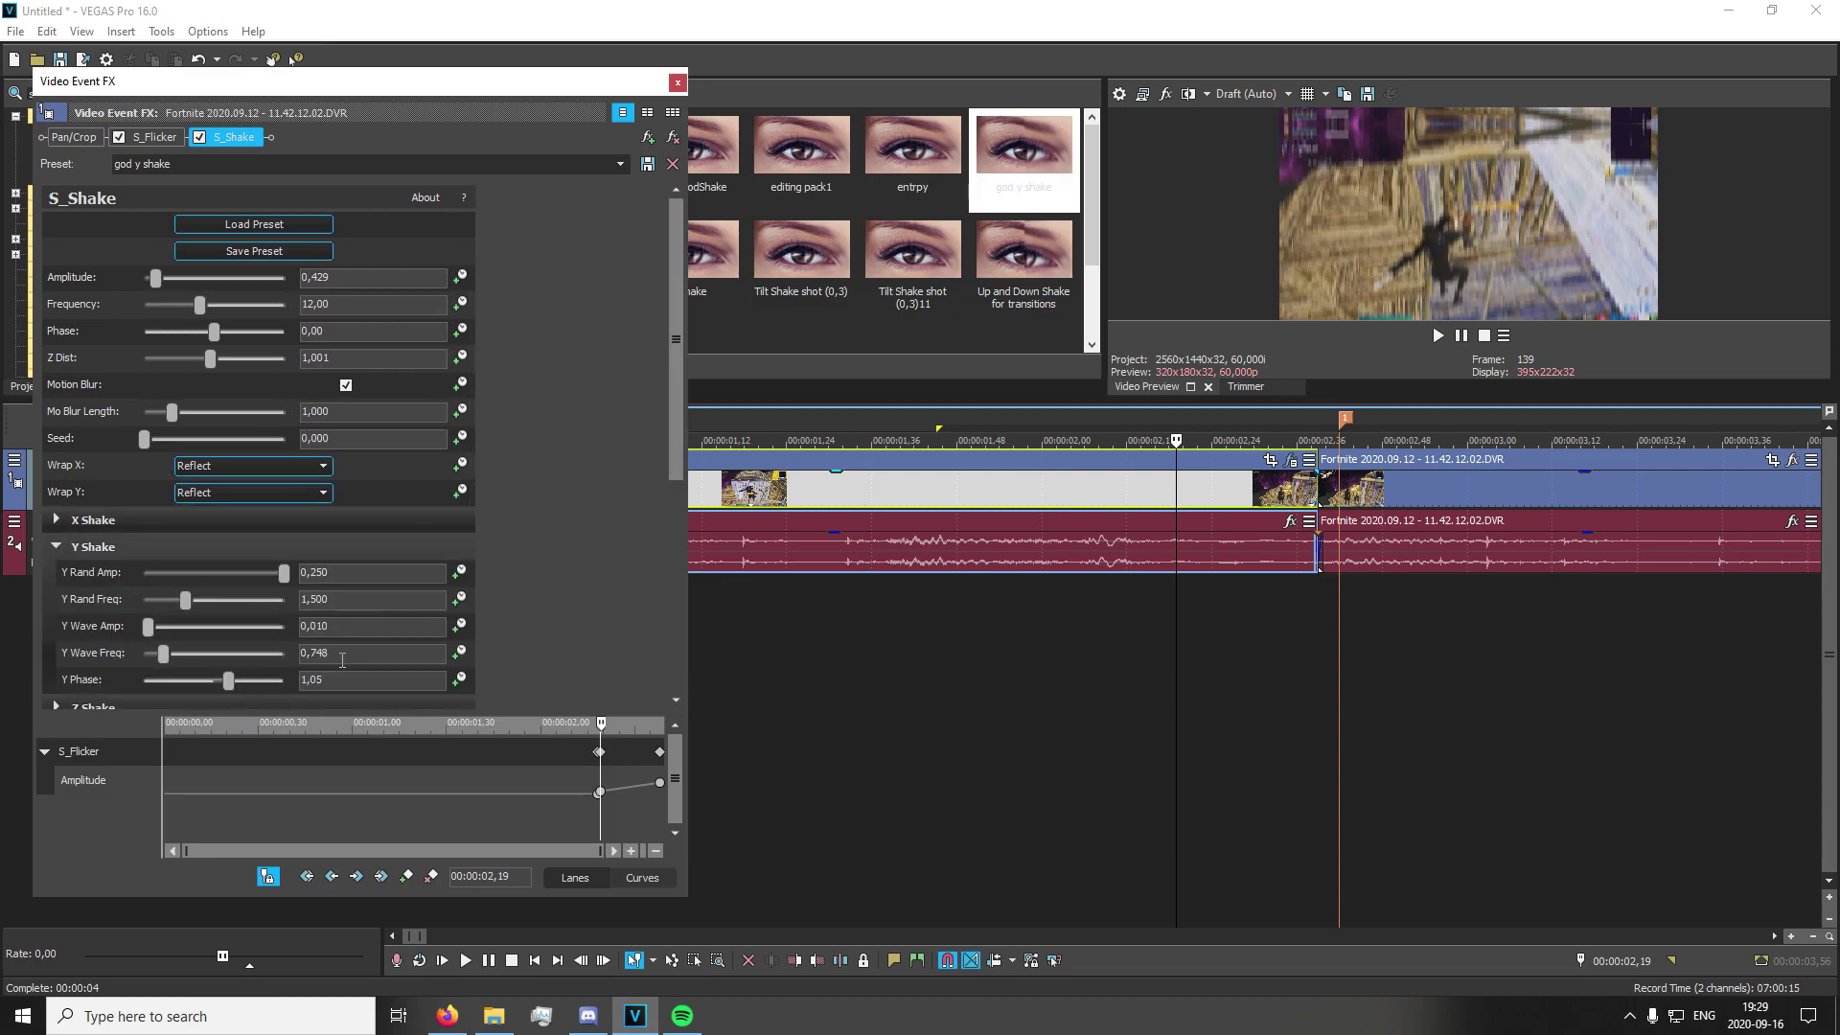
pyautogui.click(56, 547)
pyautogui.click(57, 574)
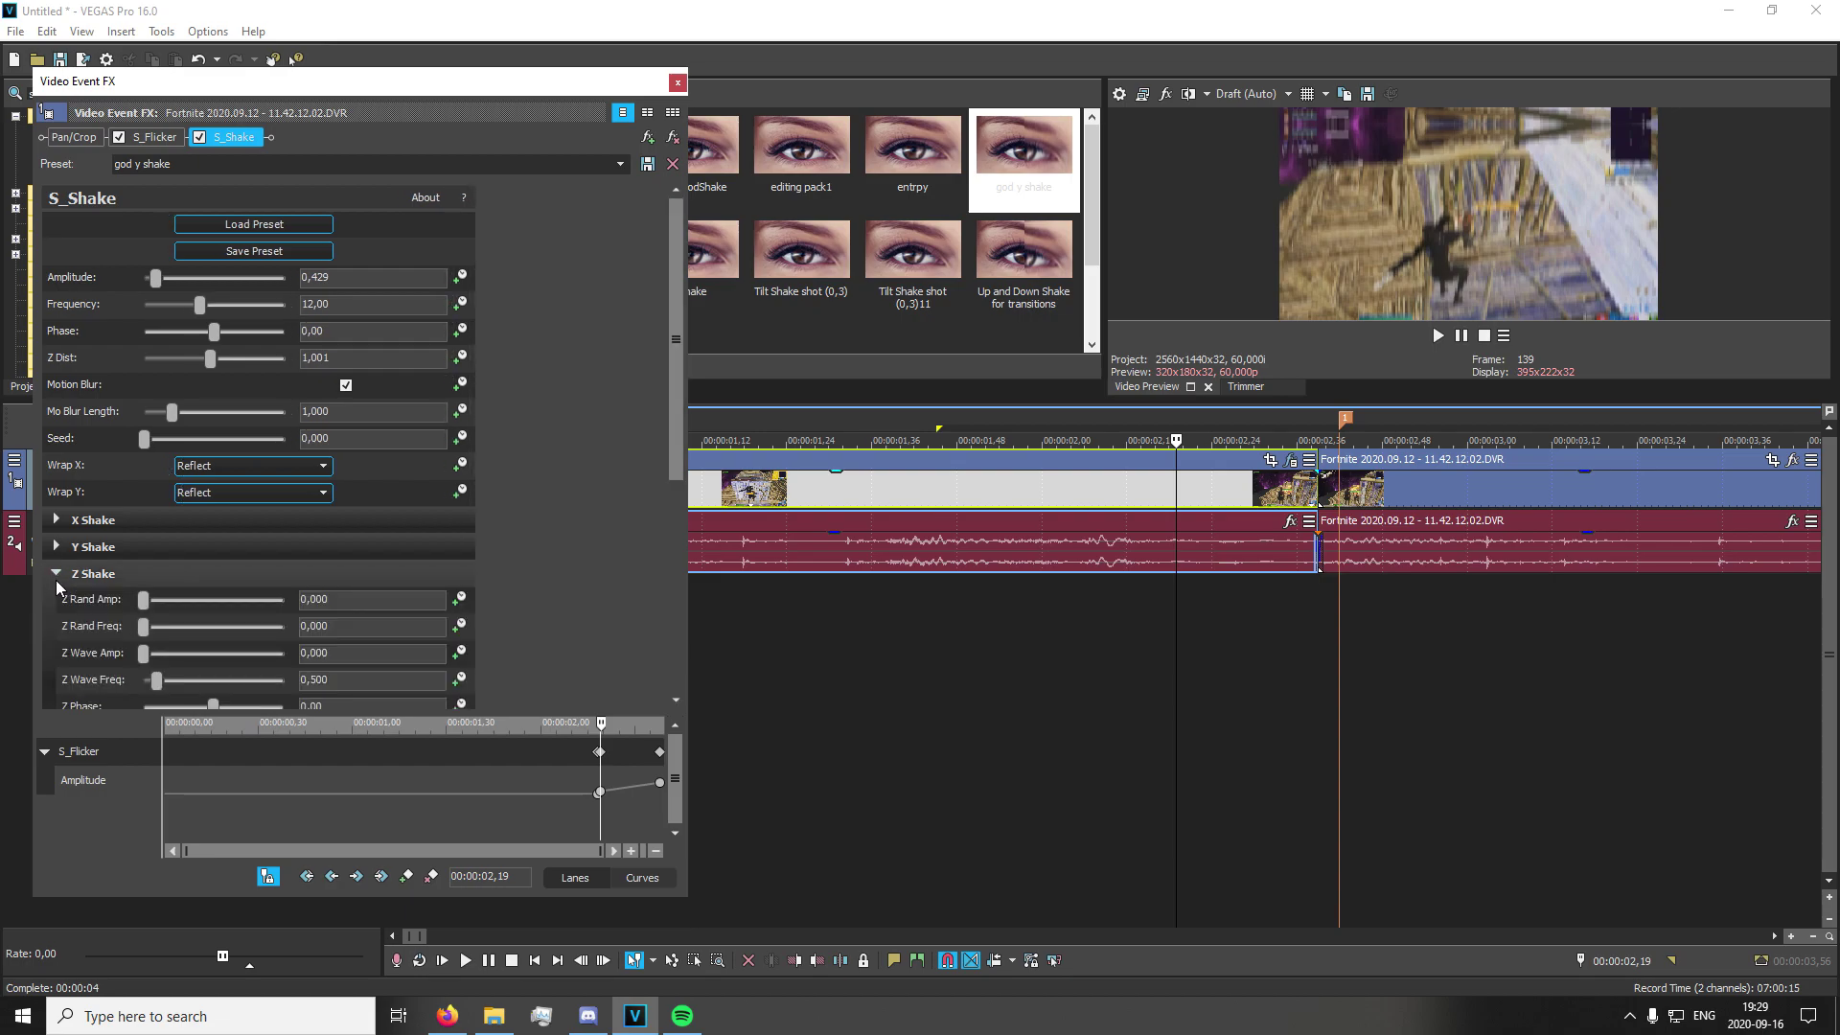
pyautogui.click(56, 574)
pyautogui.click(55, 601)
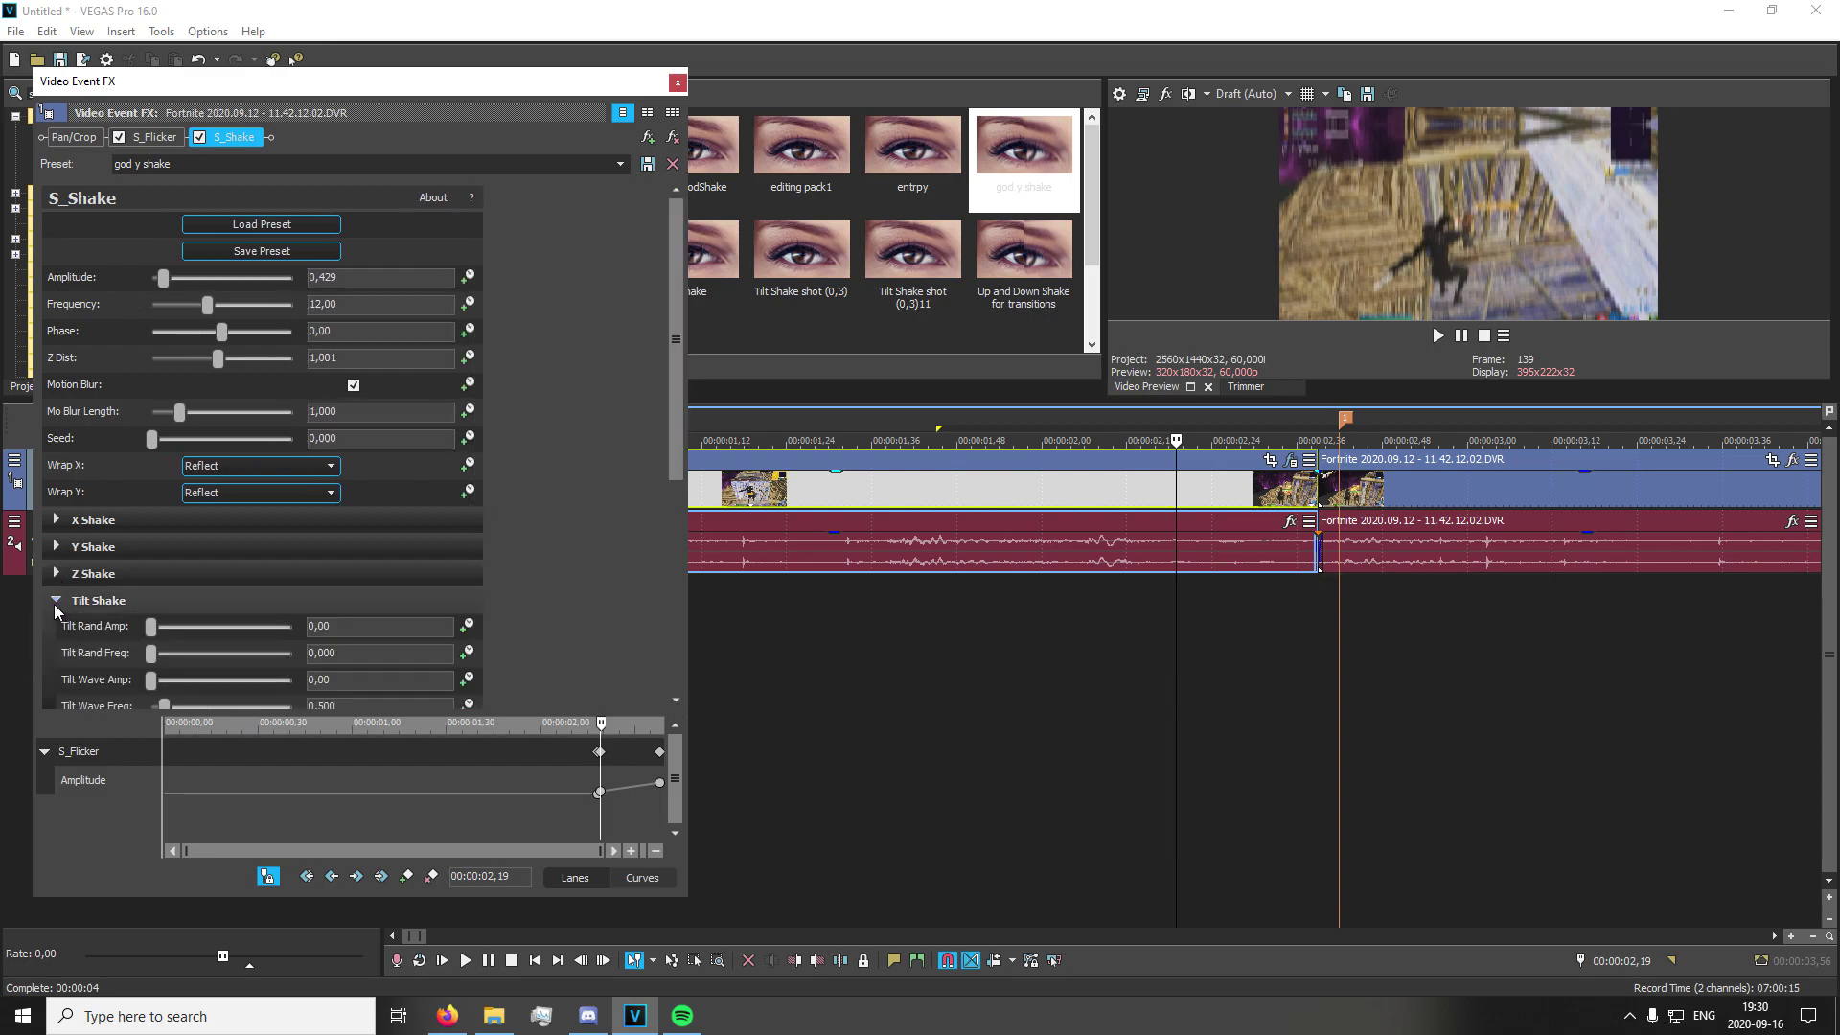
pyautogui.click(56, 602)
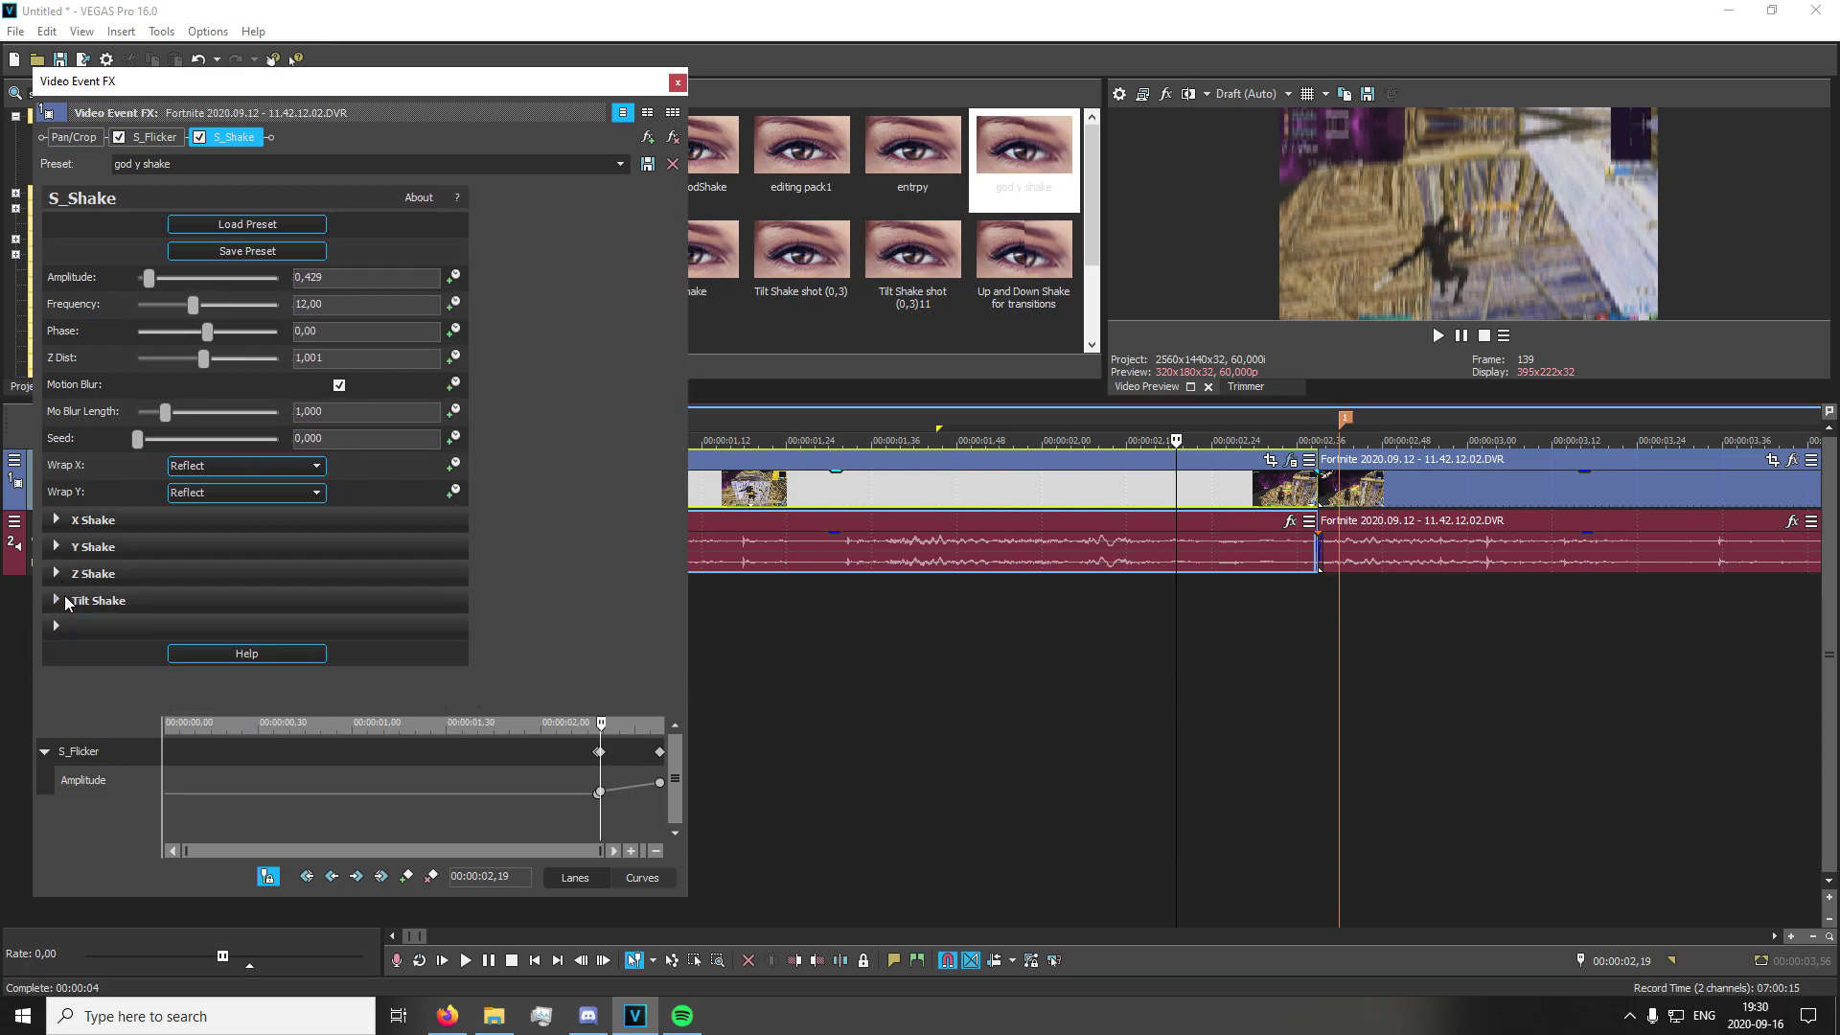
# Animate the first clip's S_Shake Amplitude and set its keyframes at the clip start and at 00:00:02,19 to 0
pyautogui.click(454, 277)
pyautogui.moveTo(470, 712); pyautogui.dragTo(460, 491)
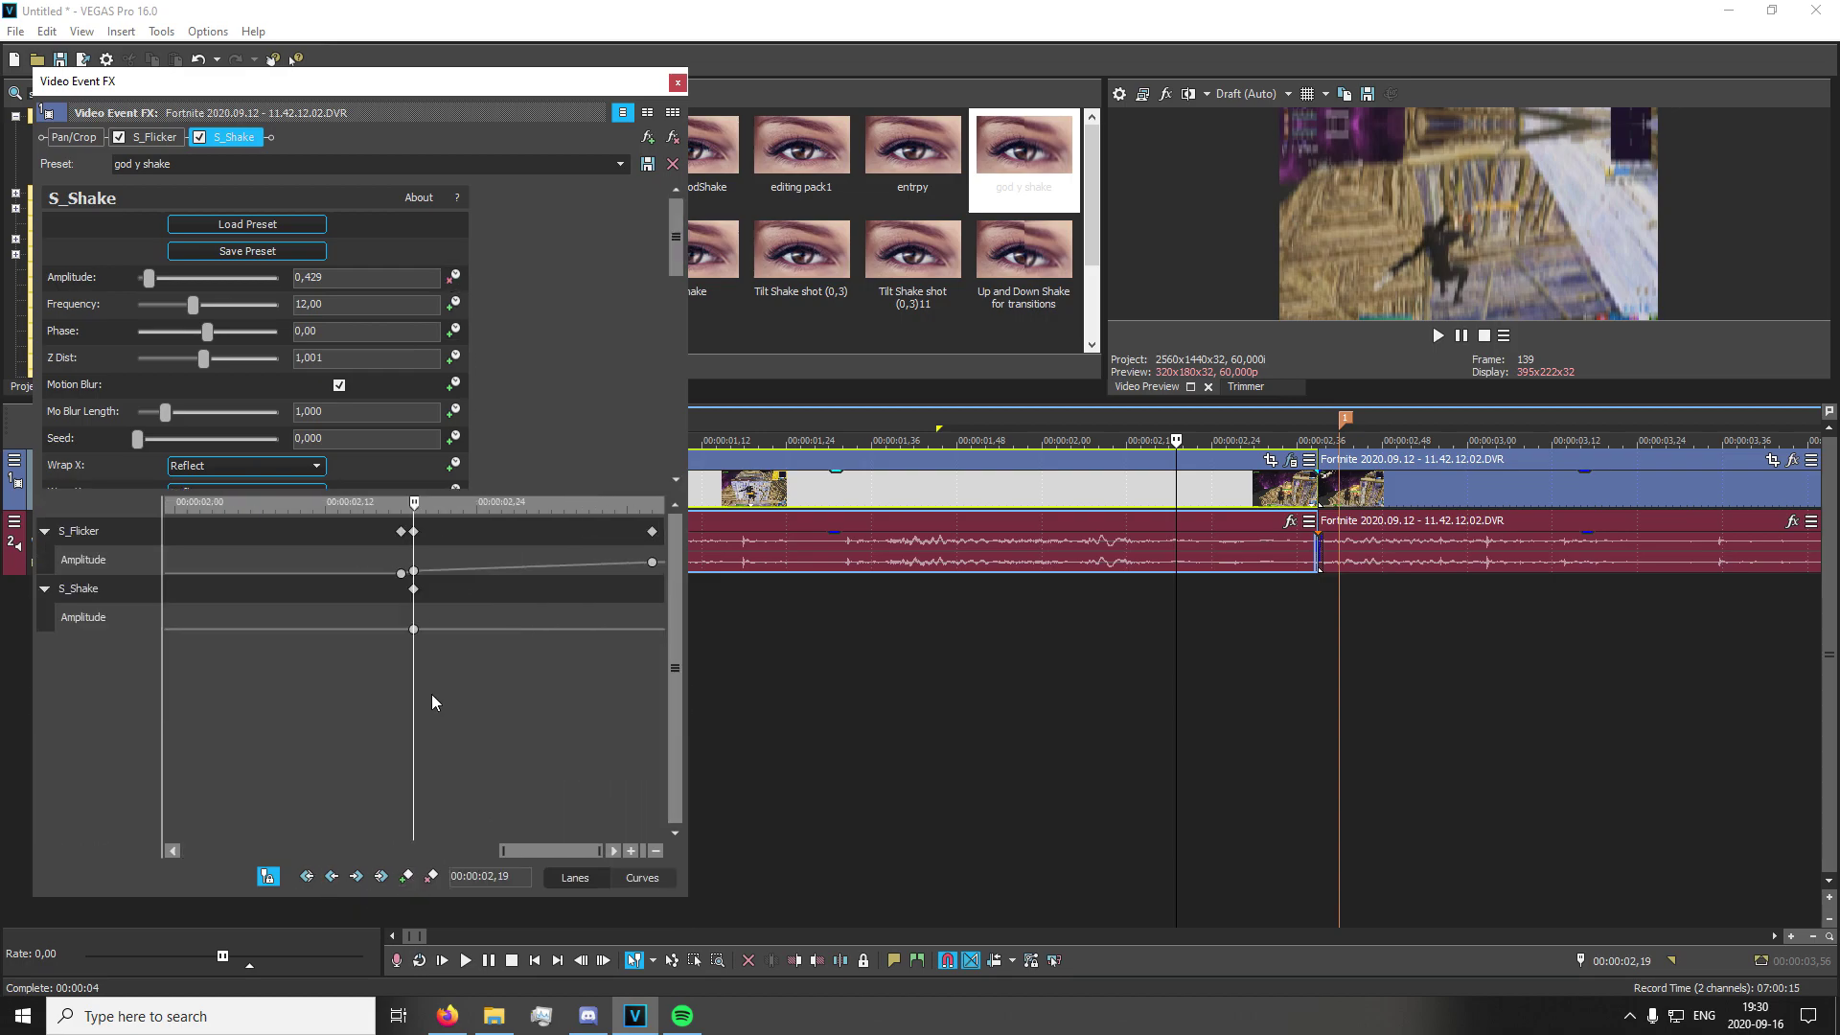
pyautogui.doubleClick(600, 629)
pyautogui.moveTo(525, 642); pyautogui.dragTo(502, 642)
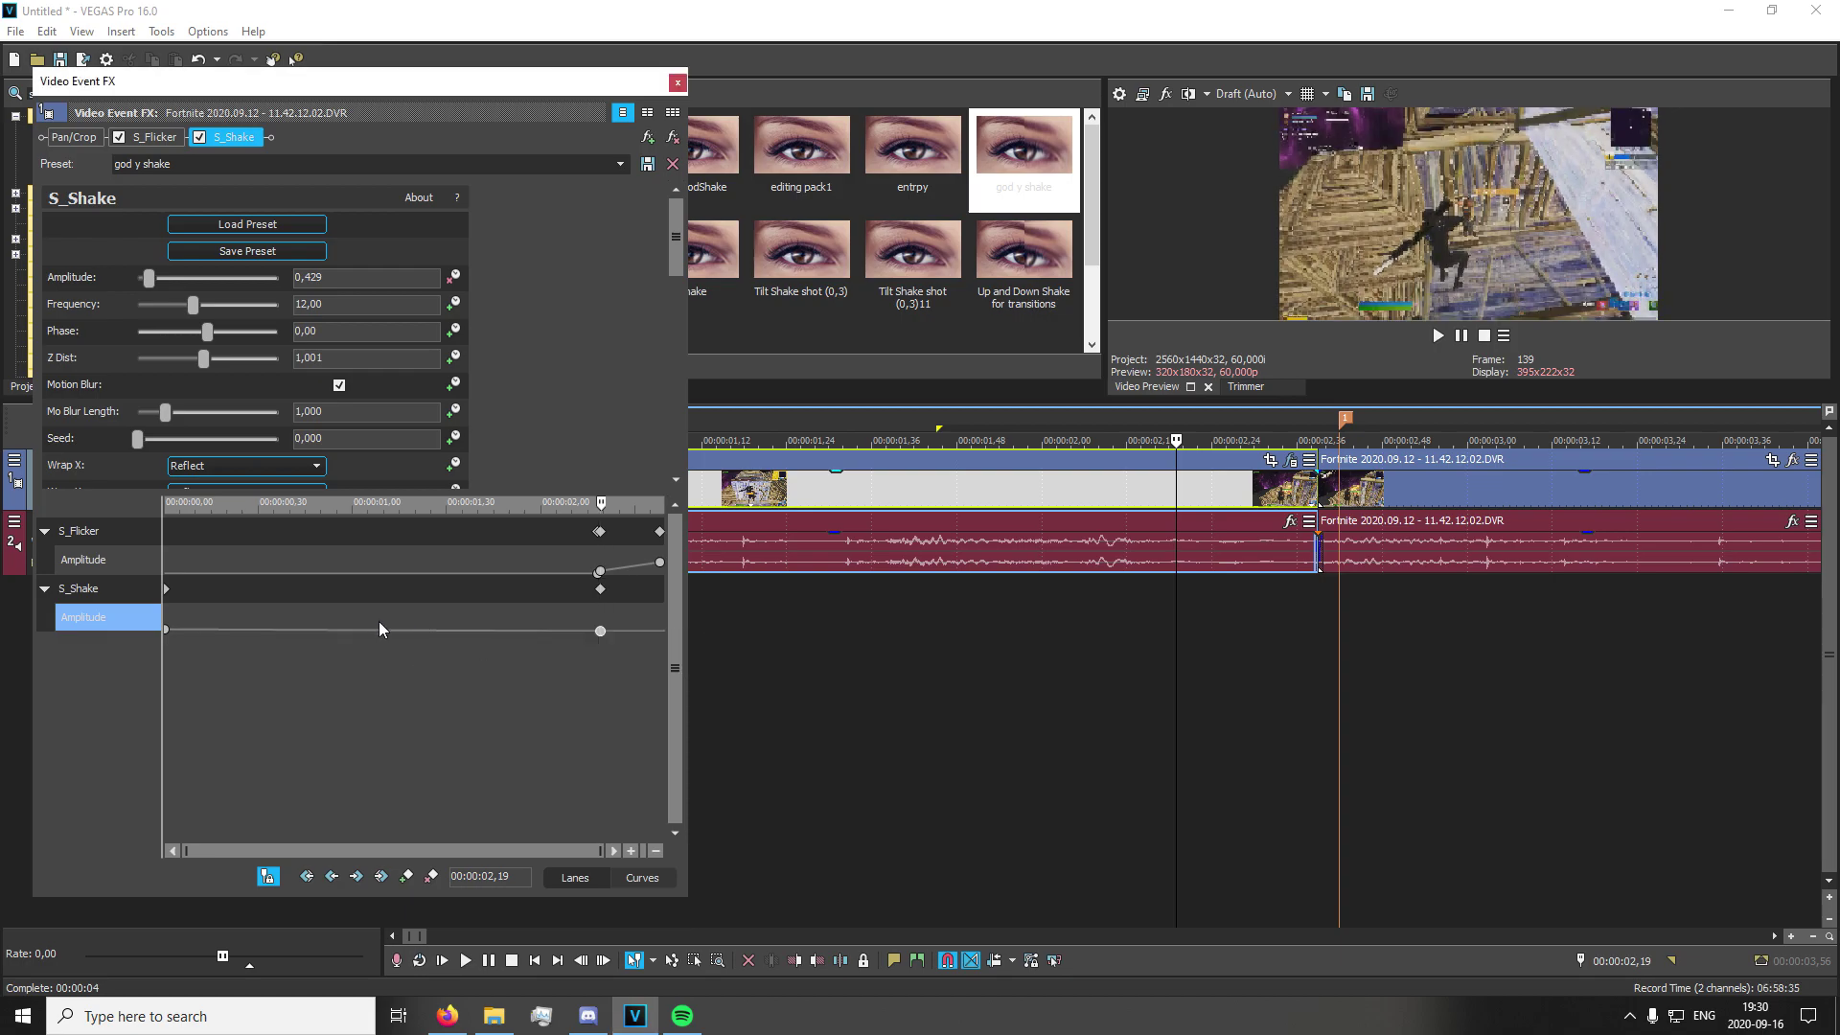
pyautogui.doubleClick(163, 628)
pyautogui.moveTo(91, 648); pyautogui.dragTo(3, 644)
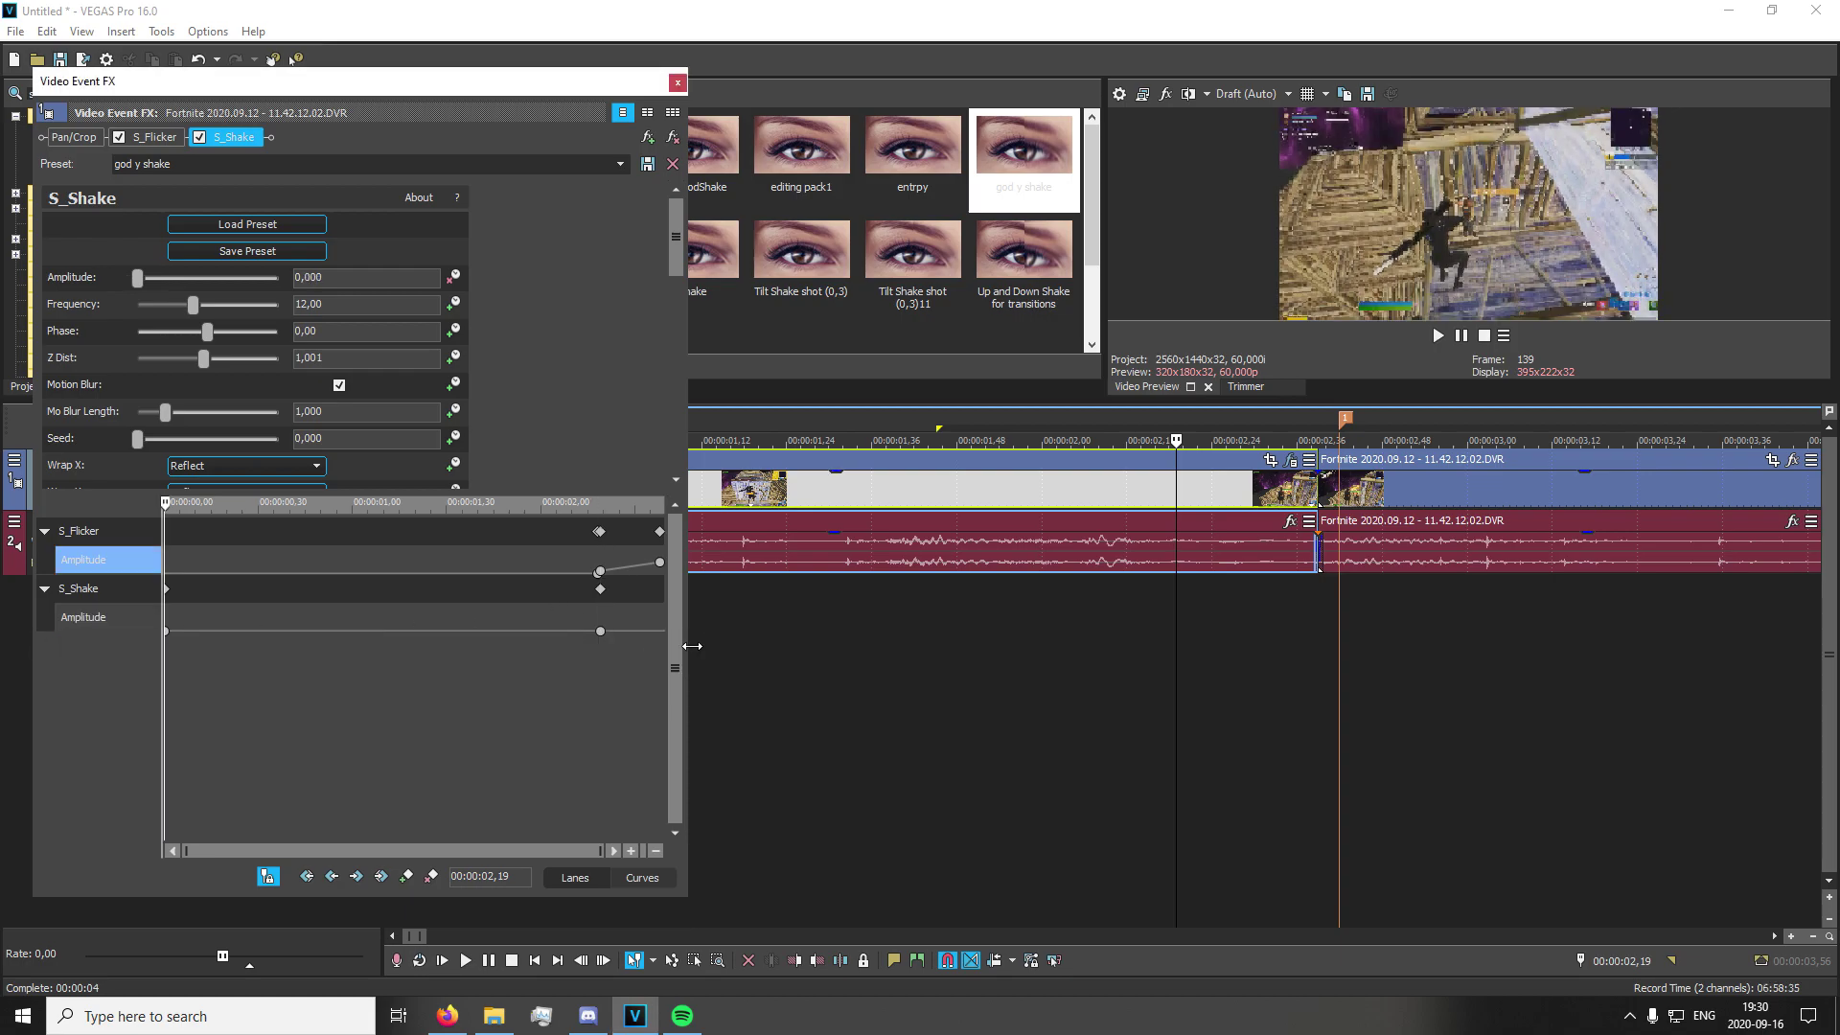
# Add an S_Shake Amplitude keyframe at 00:00:02,37, set it to 0,5, and shift it to the very end of the clip
pyautogui.click(658, 627)
pyautogui.doubleClick(657, 630)
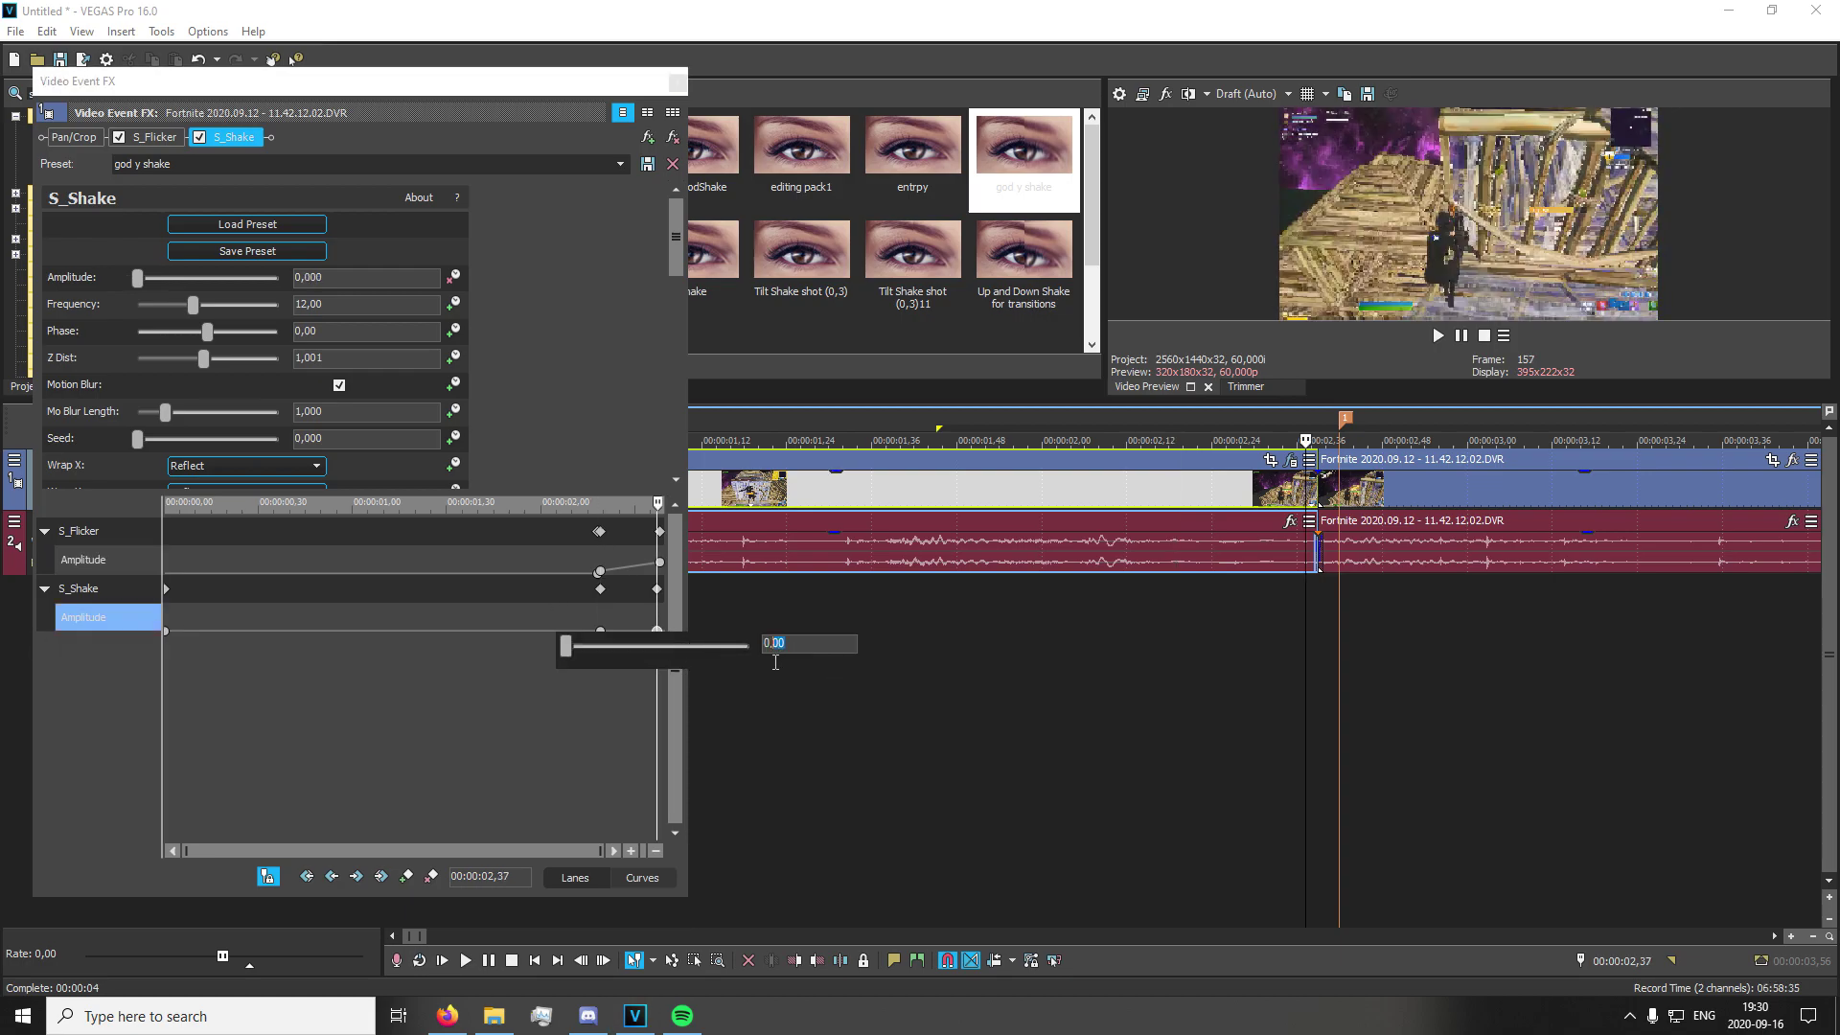
pyautogui.write('5')
pyautogui.press('Return')
pyautogui.moveTo(656, 629); pyautogui.dragTo(671, 629)
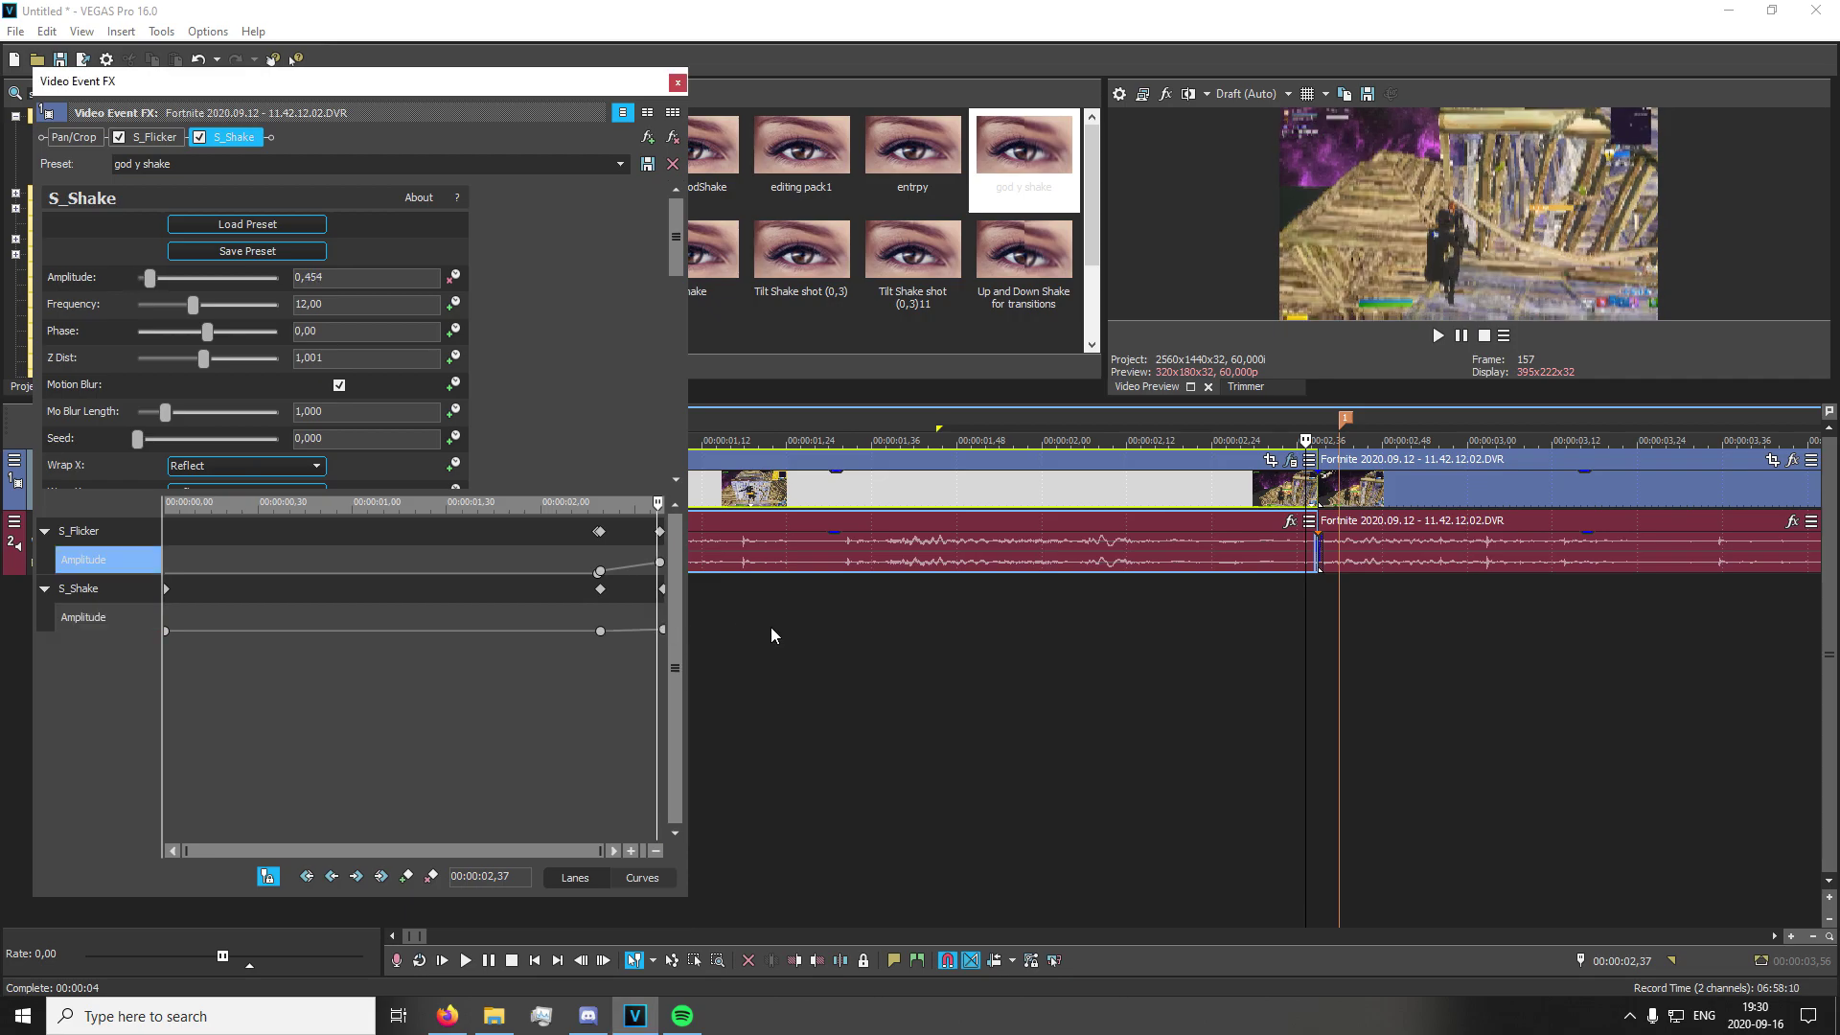
# Close the effect settings and play back the end of the first clip to check the shake leading into the cut
pyautogui.click(1137, 715)
pyautogui.press('space')
pyautogui.press('space')
pyautogui.click(1007, 685)
pyautogui.press('space')
pyautogui.press('space')
pyautogui.scroll(-1, 1186, 649)
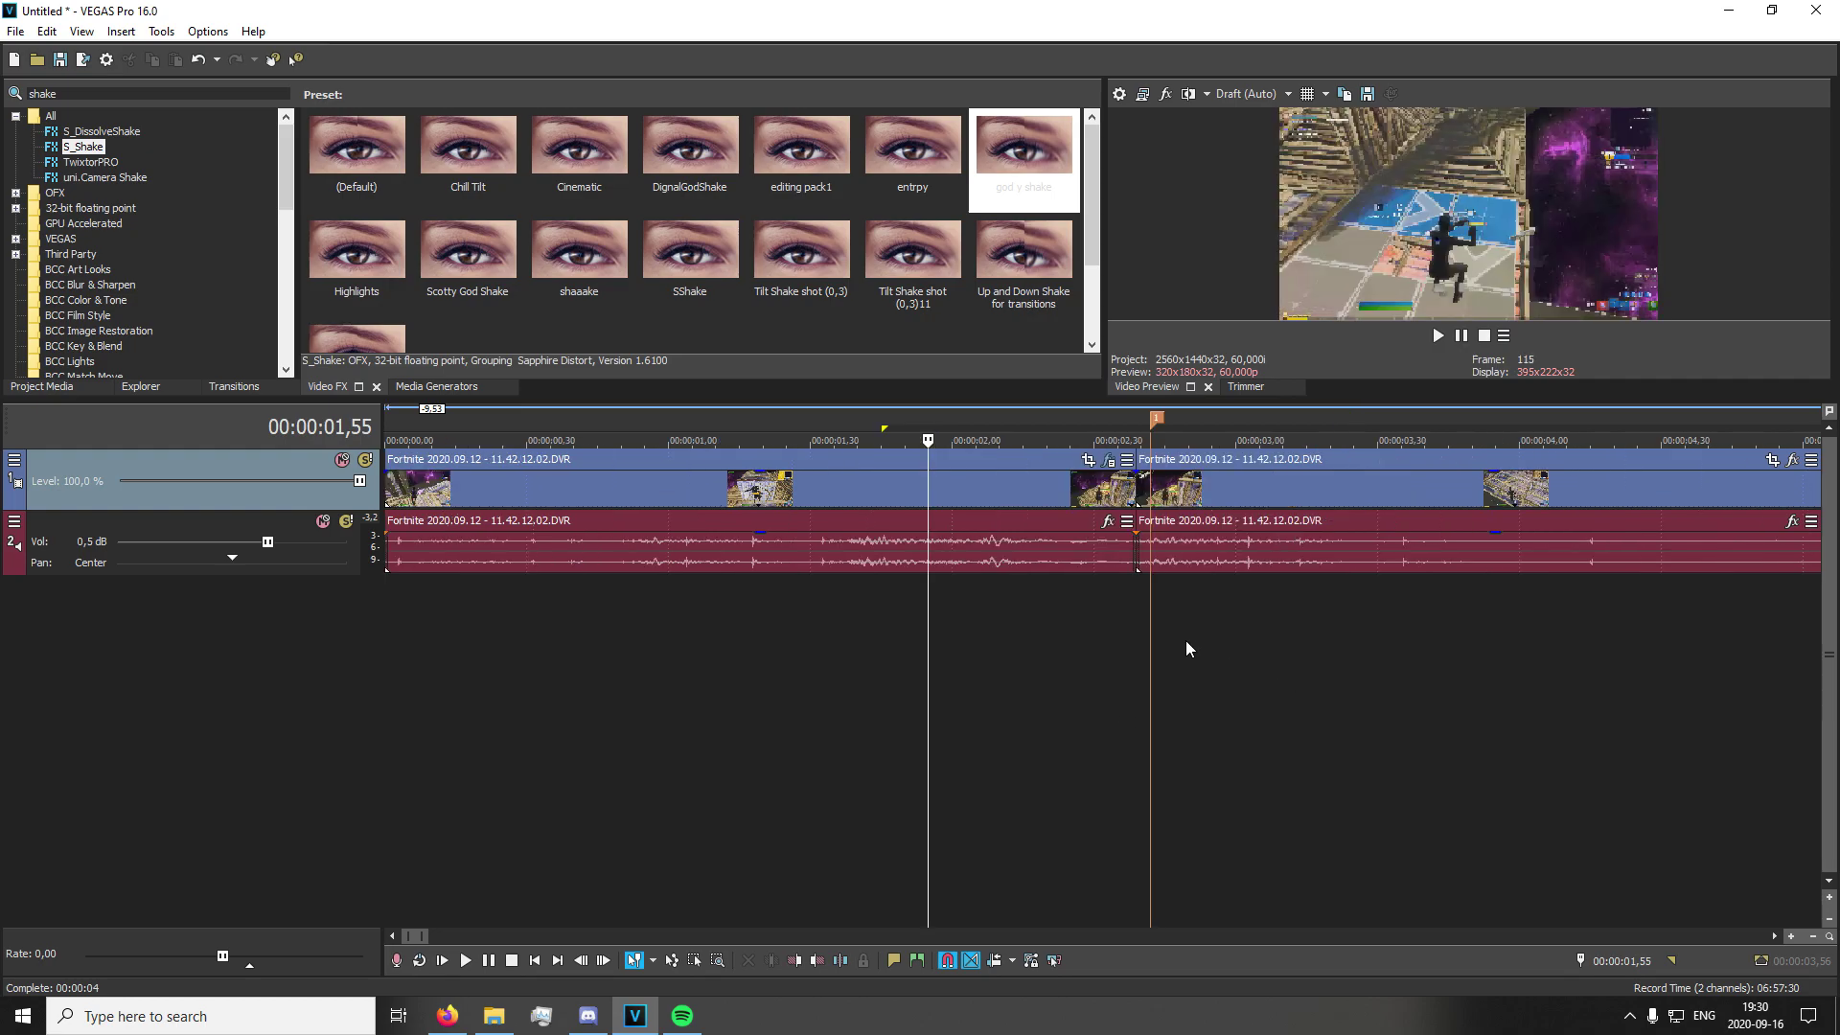
# Place the playhead at the cut and apply the S_Shake preset "DignalGodShake" to the second clip
pyautogui.click(1138, 612)
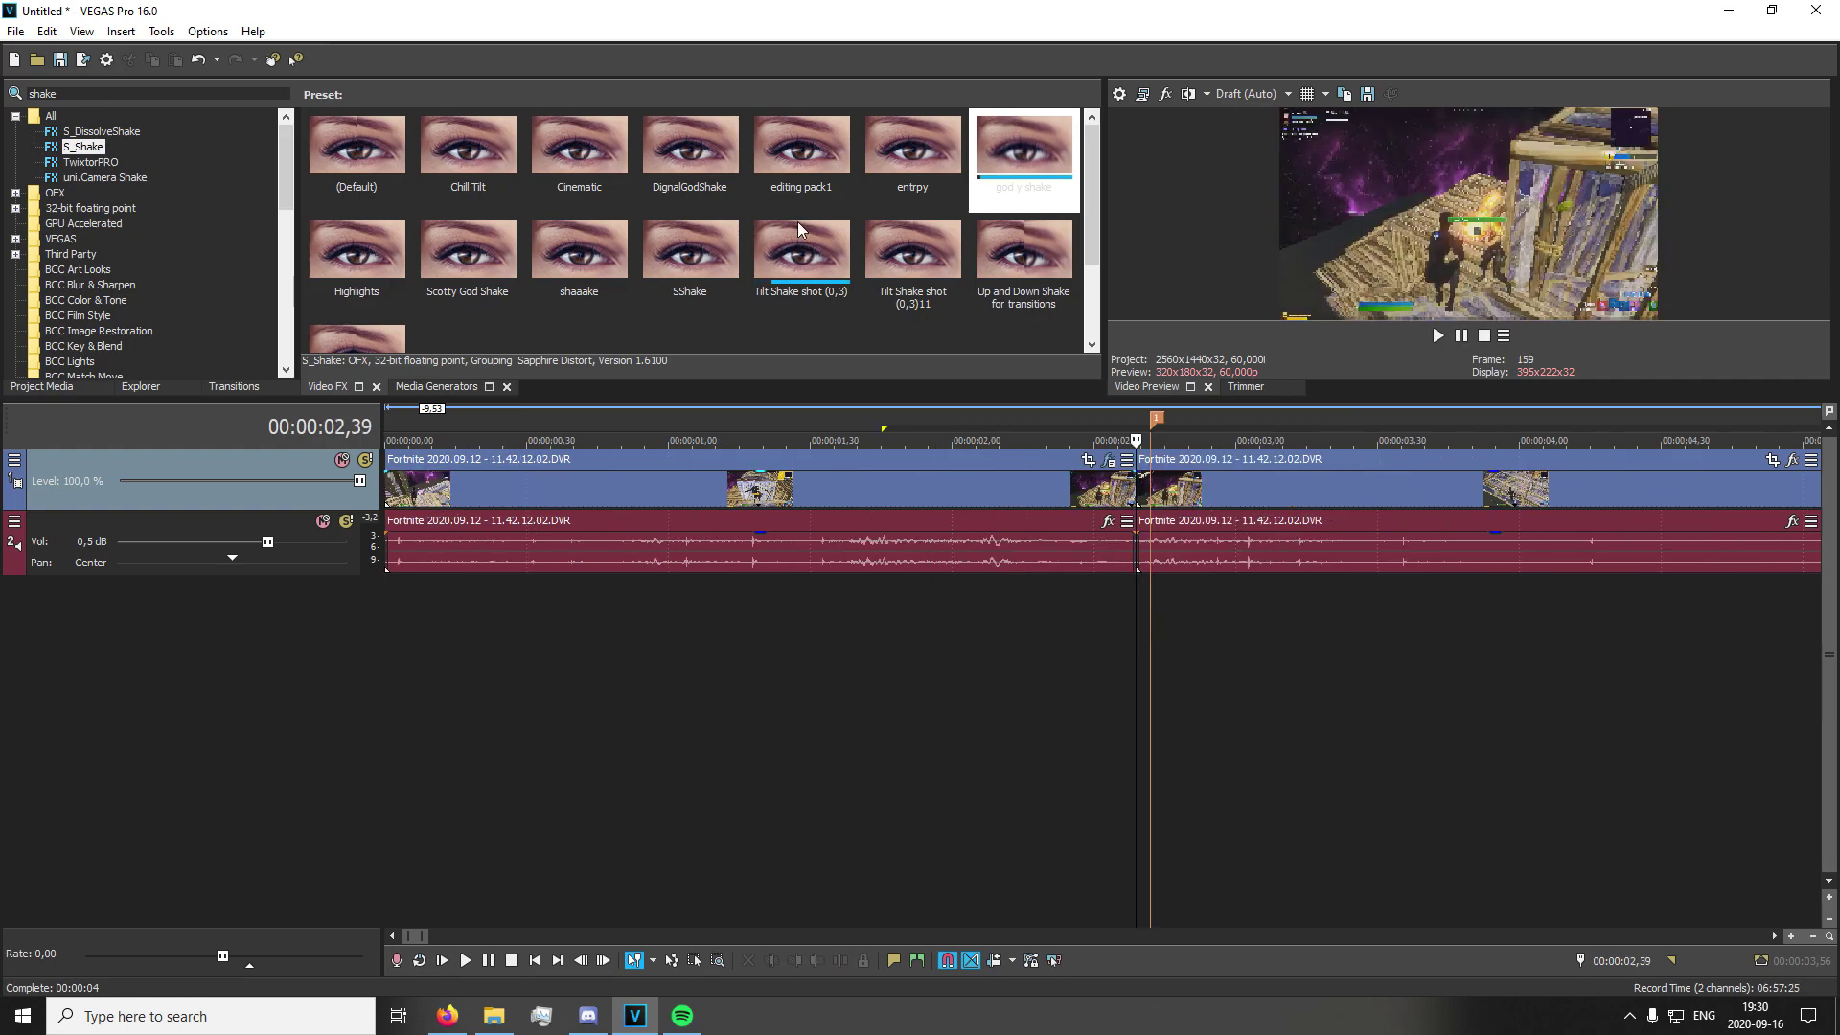
pyautogui.click(683, 210)
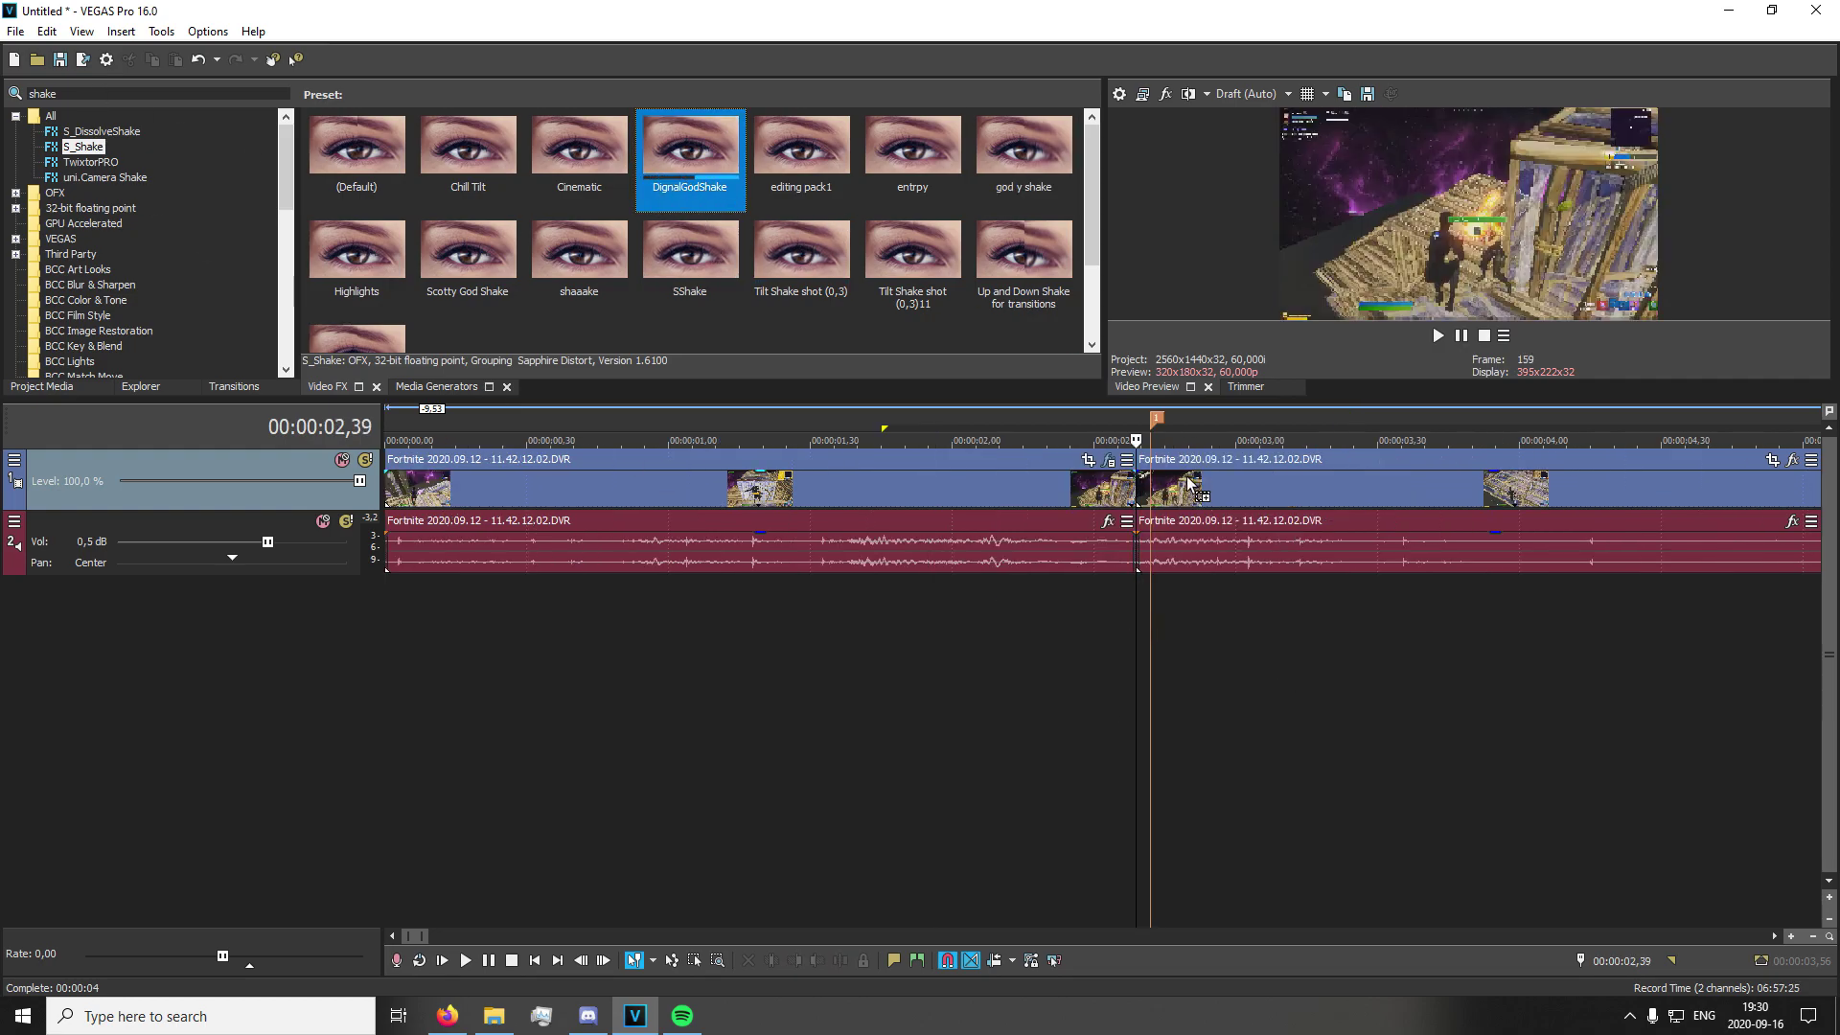
pyautogui.moveTo(1188, 484); pyautogui.dragTo(1188, 489)
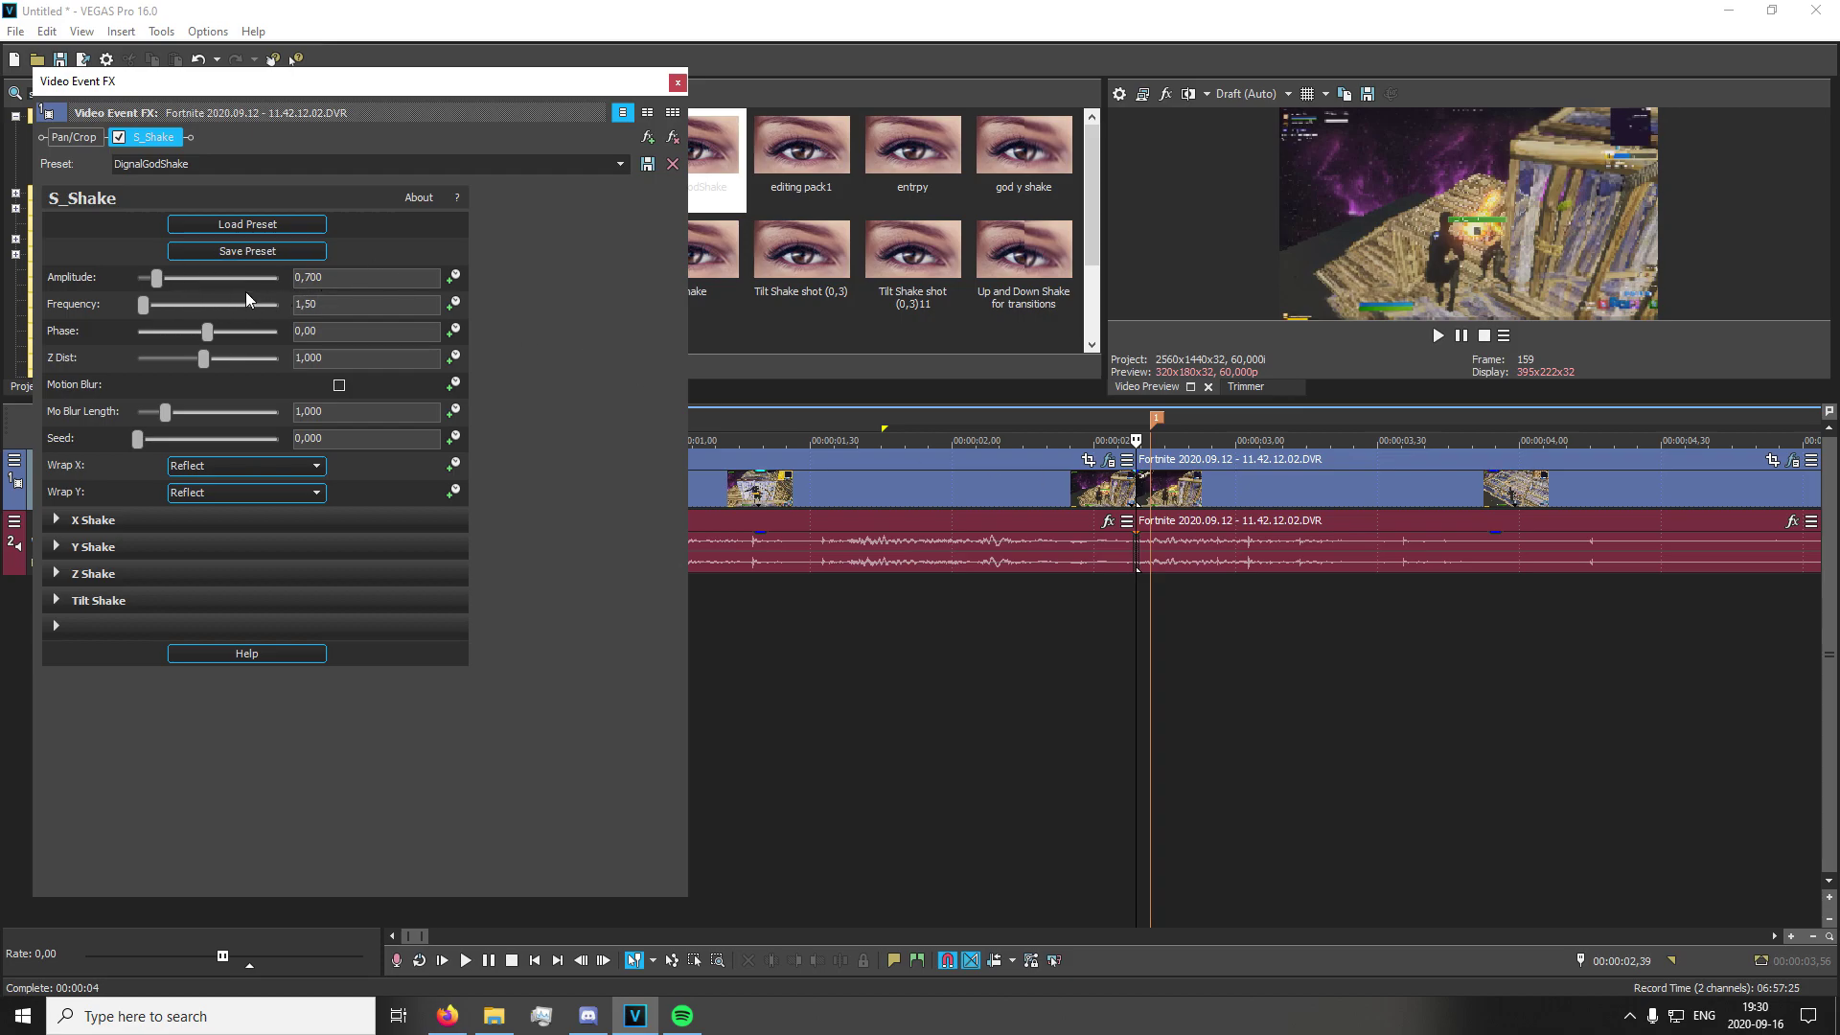
# Animate the second clip's S_Shake Amplitude, keep the preset value in a keyframe at 00:00:00,03, and set the first keyframe to 0
pyautogui.click(453, 277)
pyautogui.moveTo(307, 710); pyautogui.dragTo(307, 546)
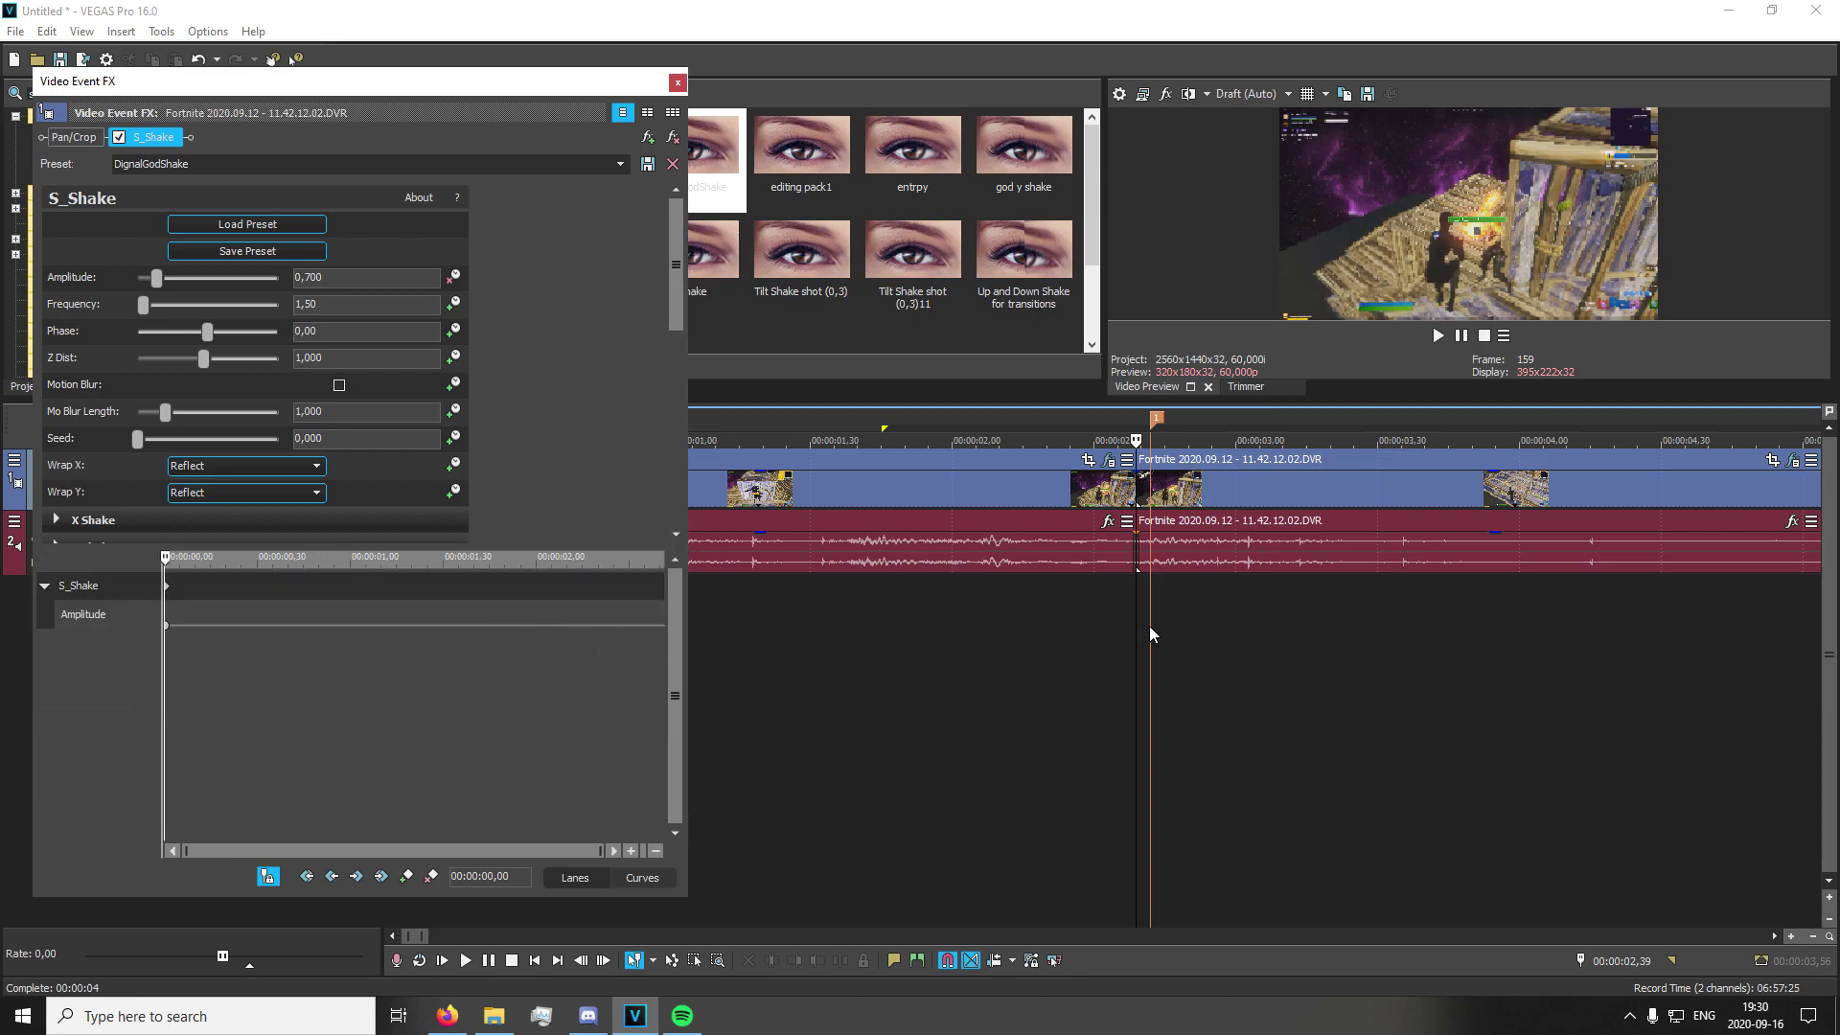
pyautogui.scroll(8, 1151, 617)
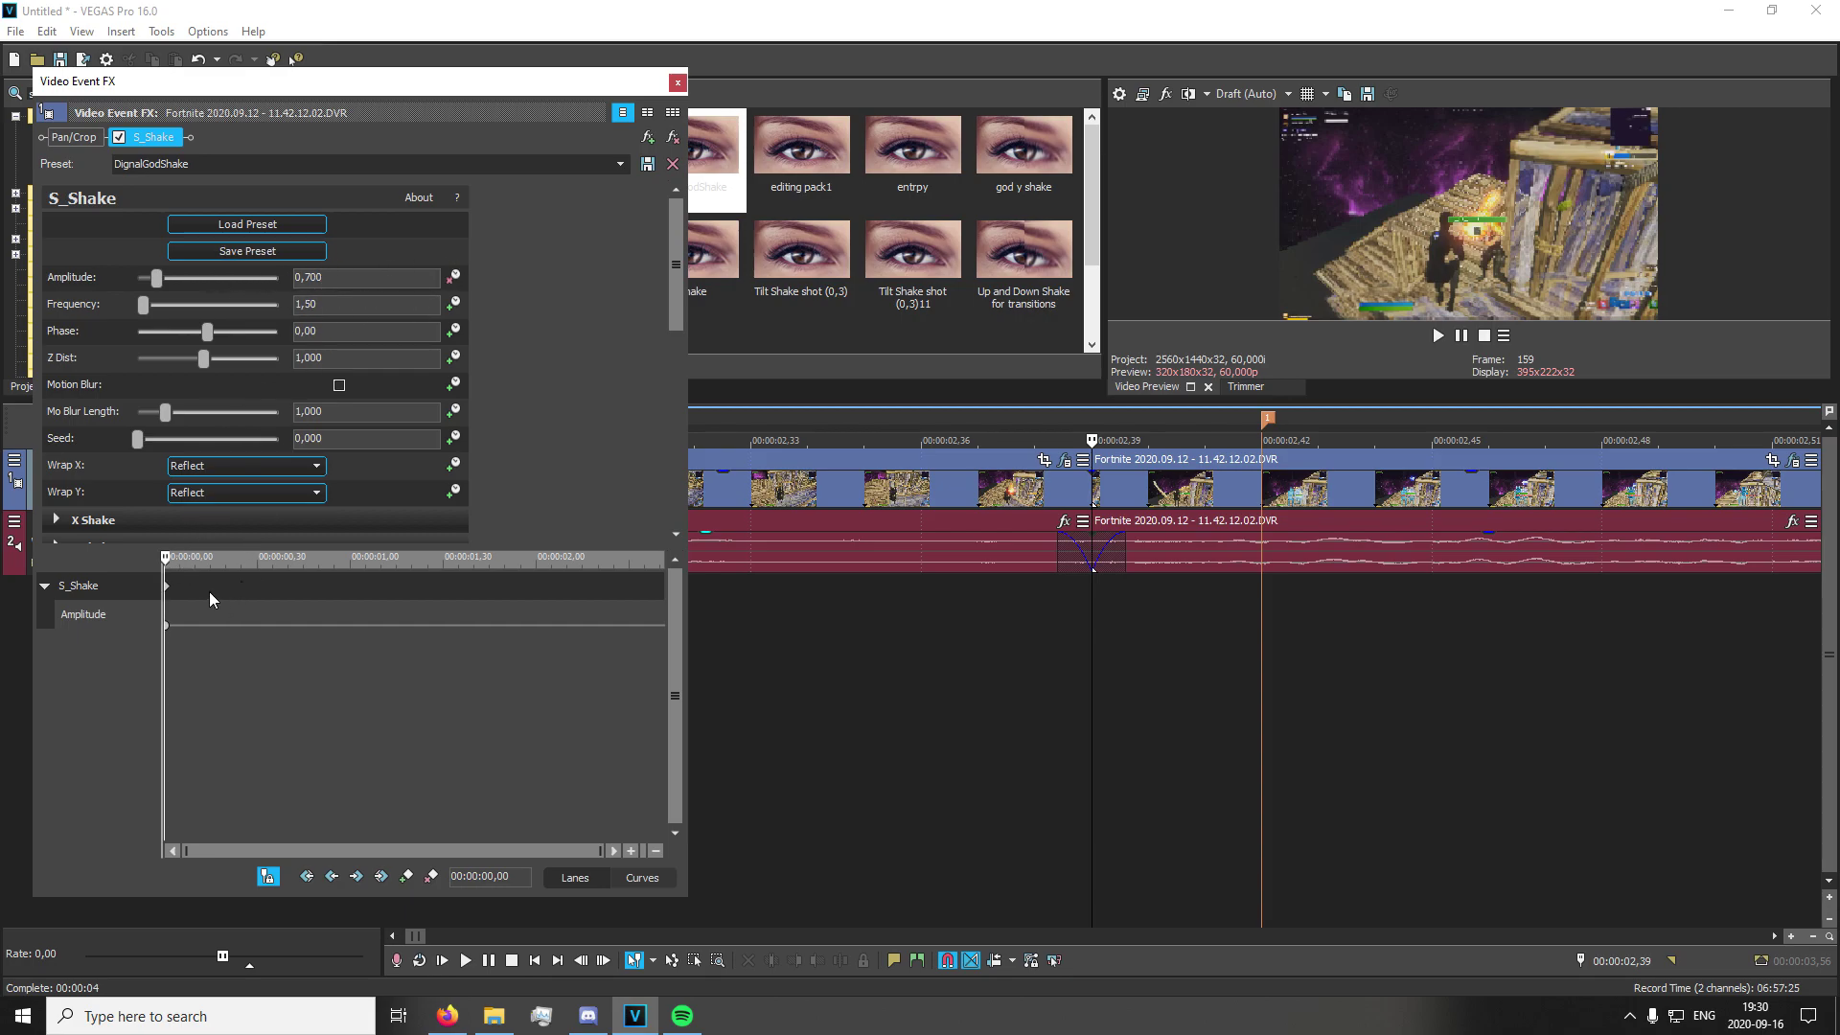
pyautogui.click(174, 647)
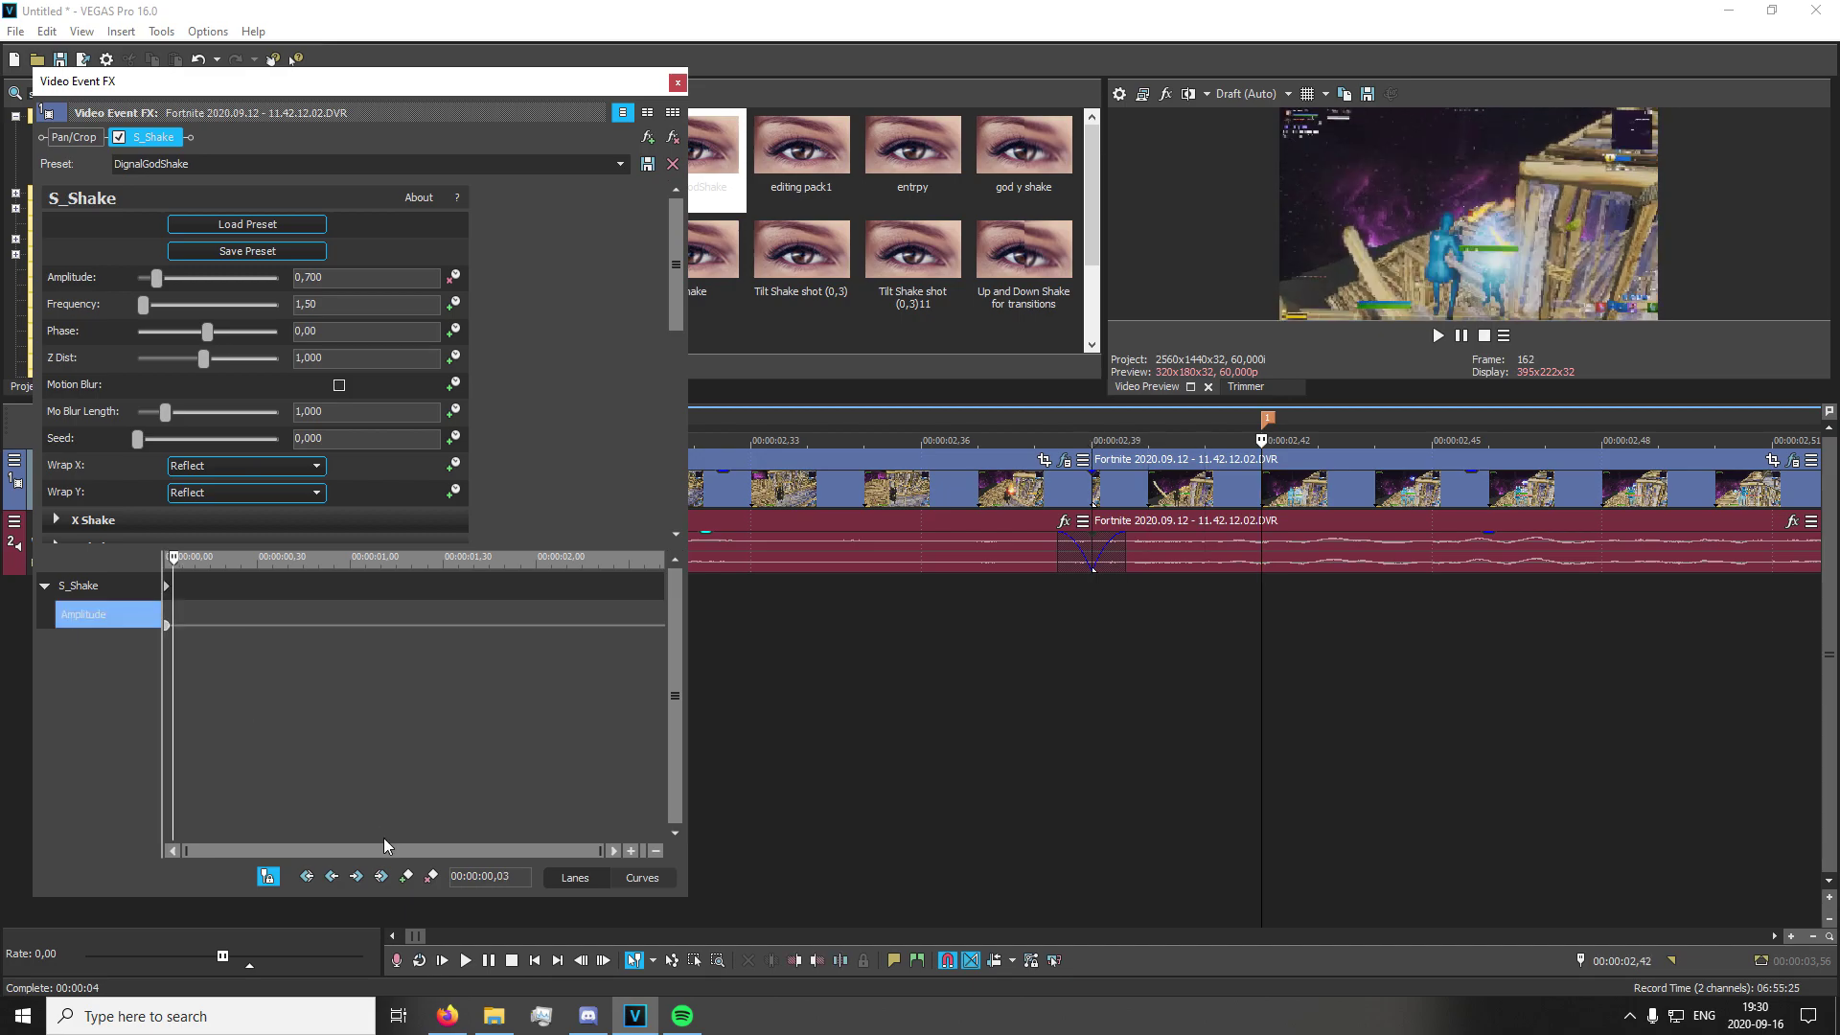
pyautogui.click(406, 875)
pyautogui.scroll(3, 192, 654)
pyautogui.doubleClick(166, 626)
pyautogui.moveTo(102, 645); pyautogui.dragTo(13, 647)
pyautogui.click(311, 602)
# Add an Amplitude keyframe at 00:00:00,25 in the second clip's S_Shake and set it to 0
pyautogui.click(245, 639)
pyautogui.moveTo(244, 639); pyautogui.dragTo(381, 623)
pyautogui.scroll(-3, 389, 618)
pyautogui.click(243, 617)
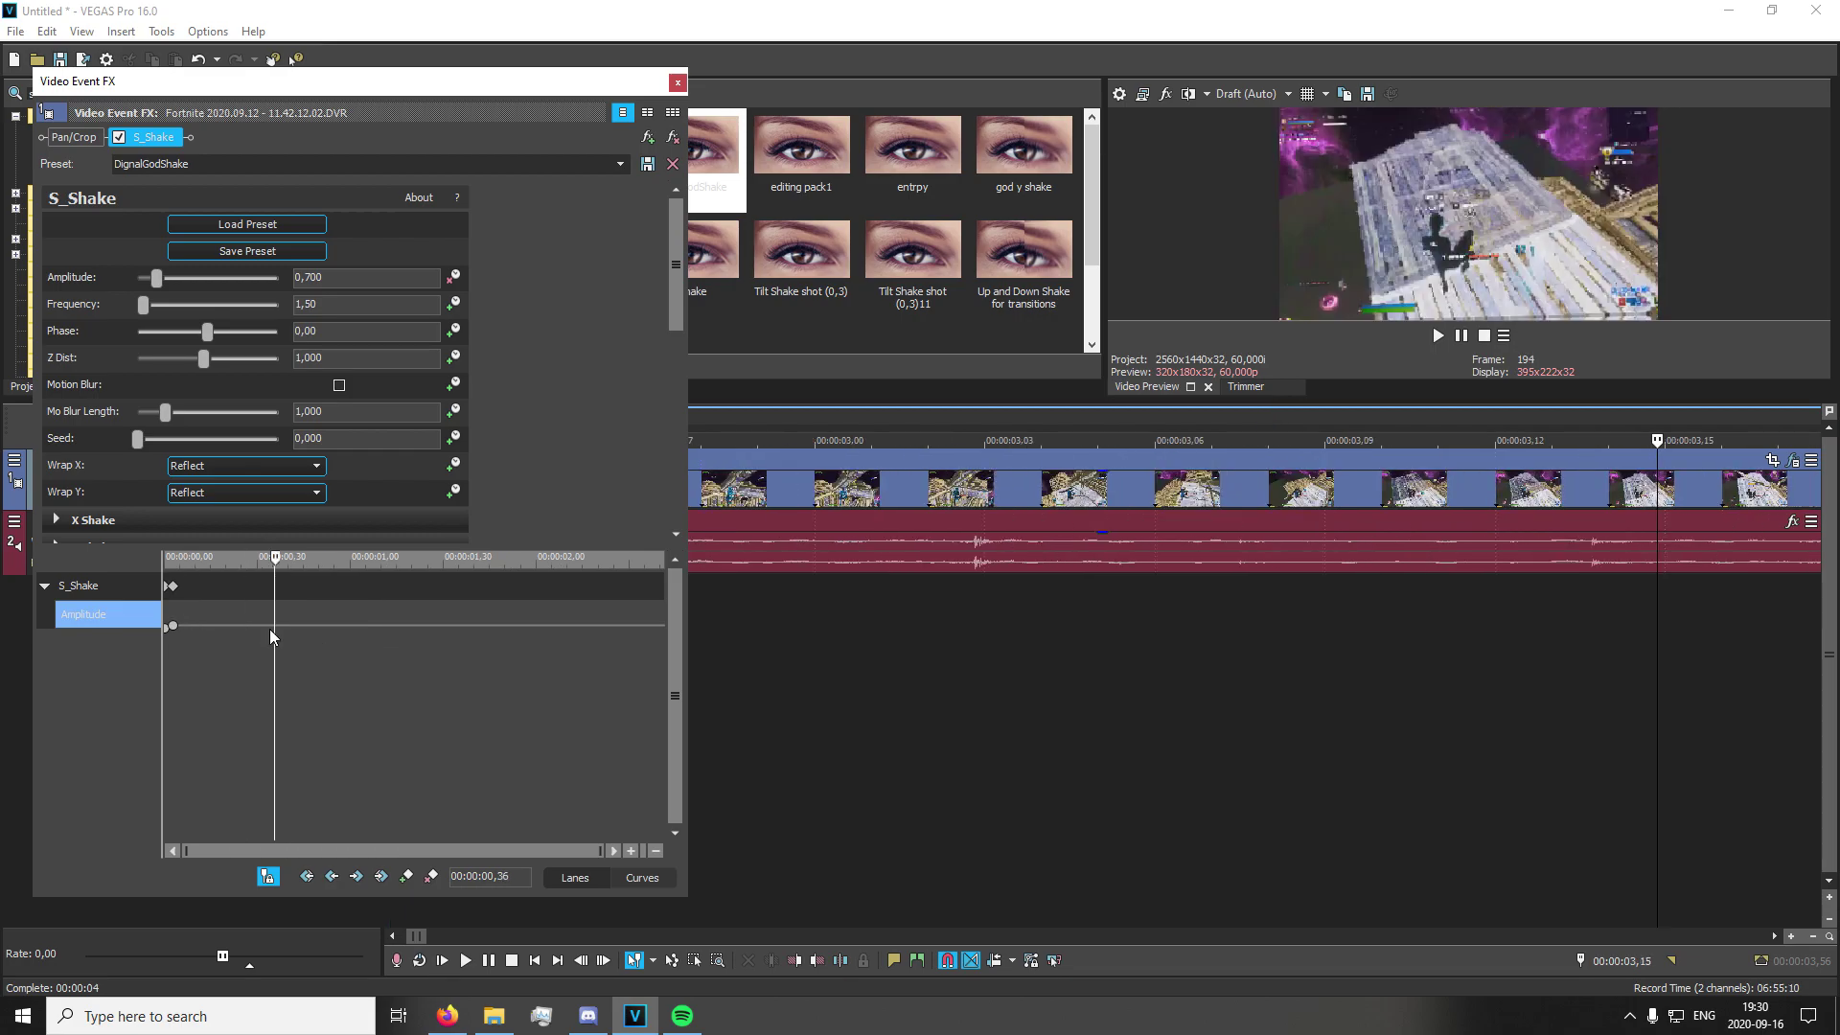
pyautogui.click(244, 629)
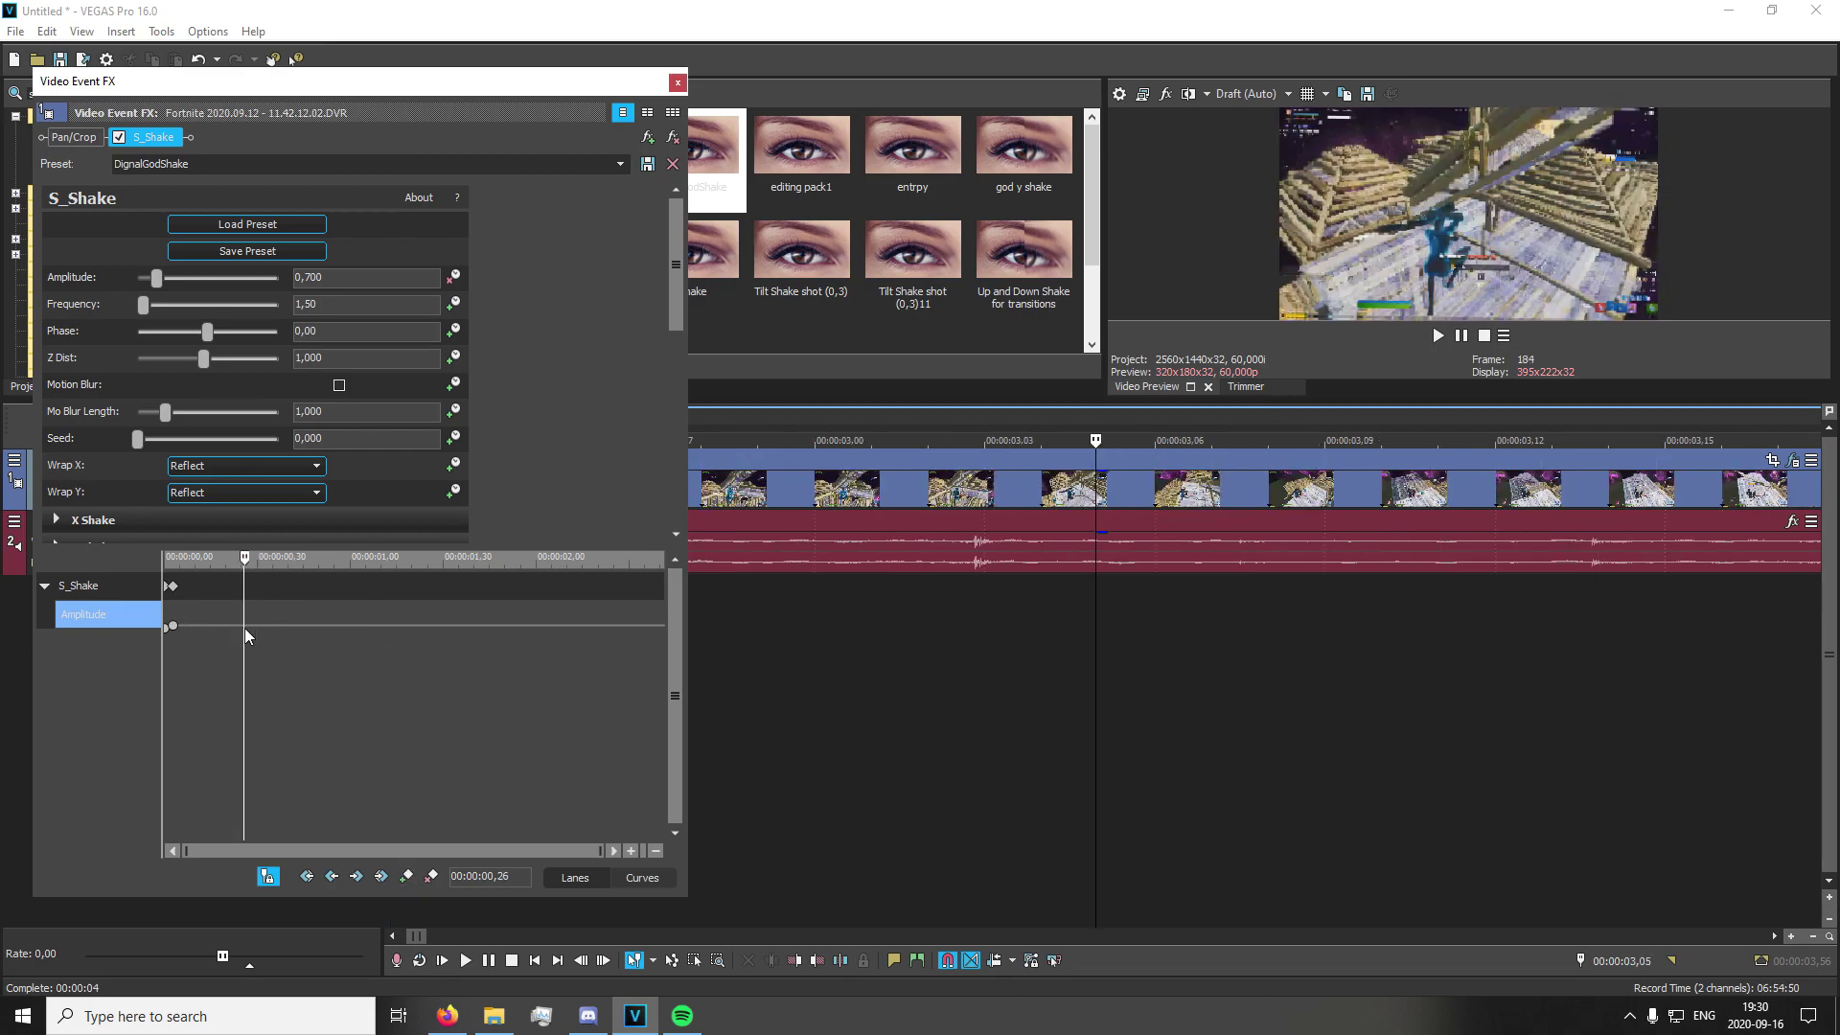
pyautogui.click(380, 876)
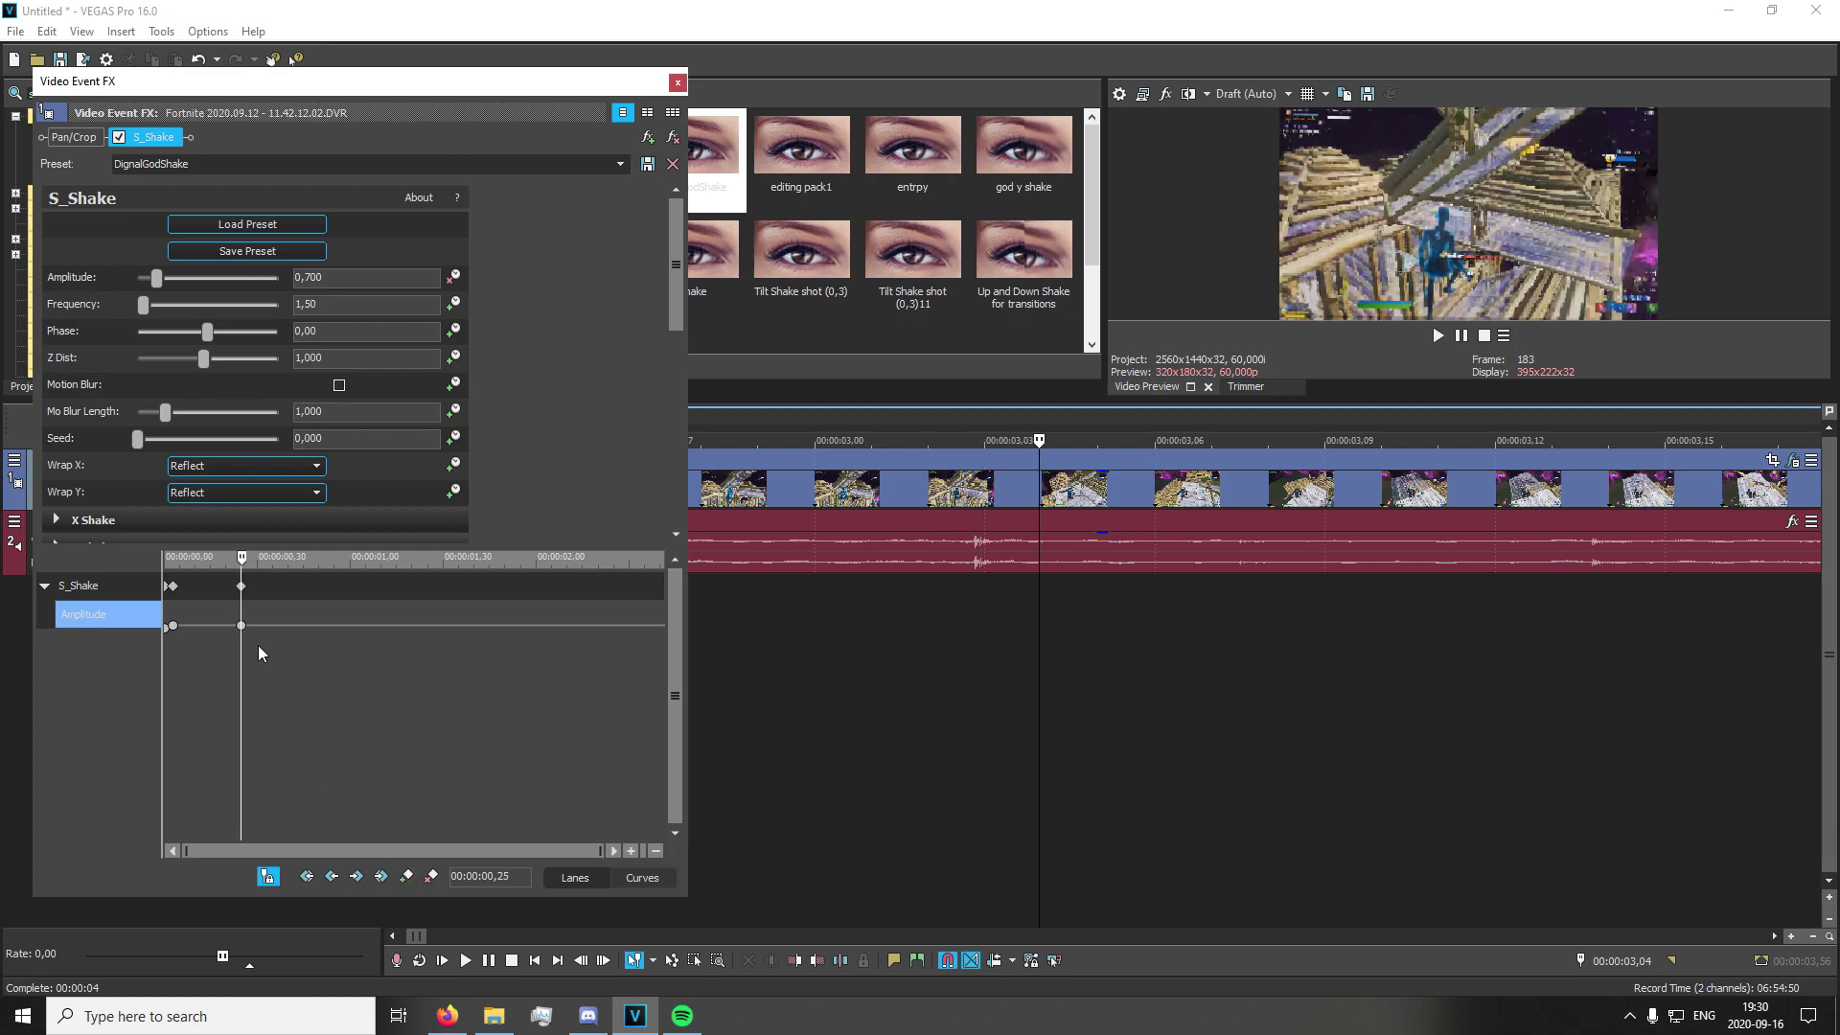
pyautogui.doubleClick(240, 626)
pyautogui.moveTo(176, 643); pyautogui.dragTo(143, 644)
pyautogui.click(281, 608)
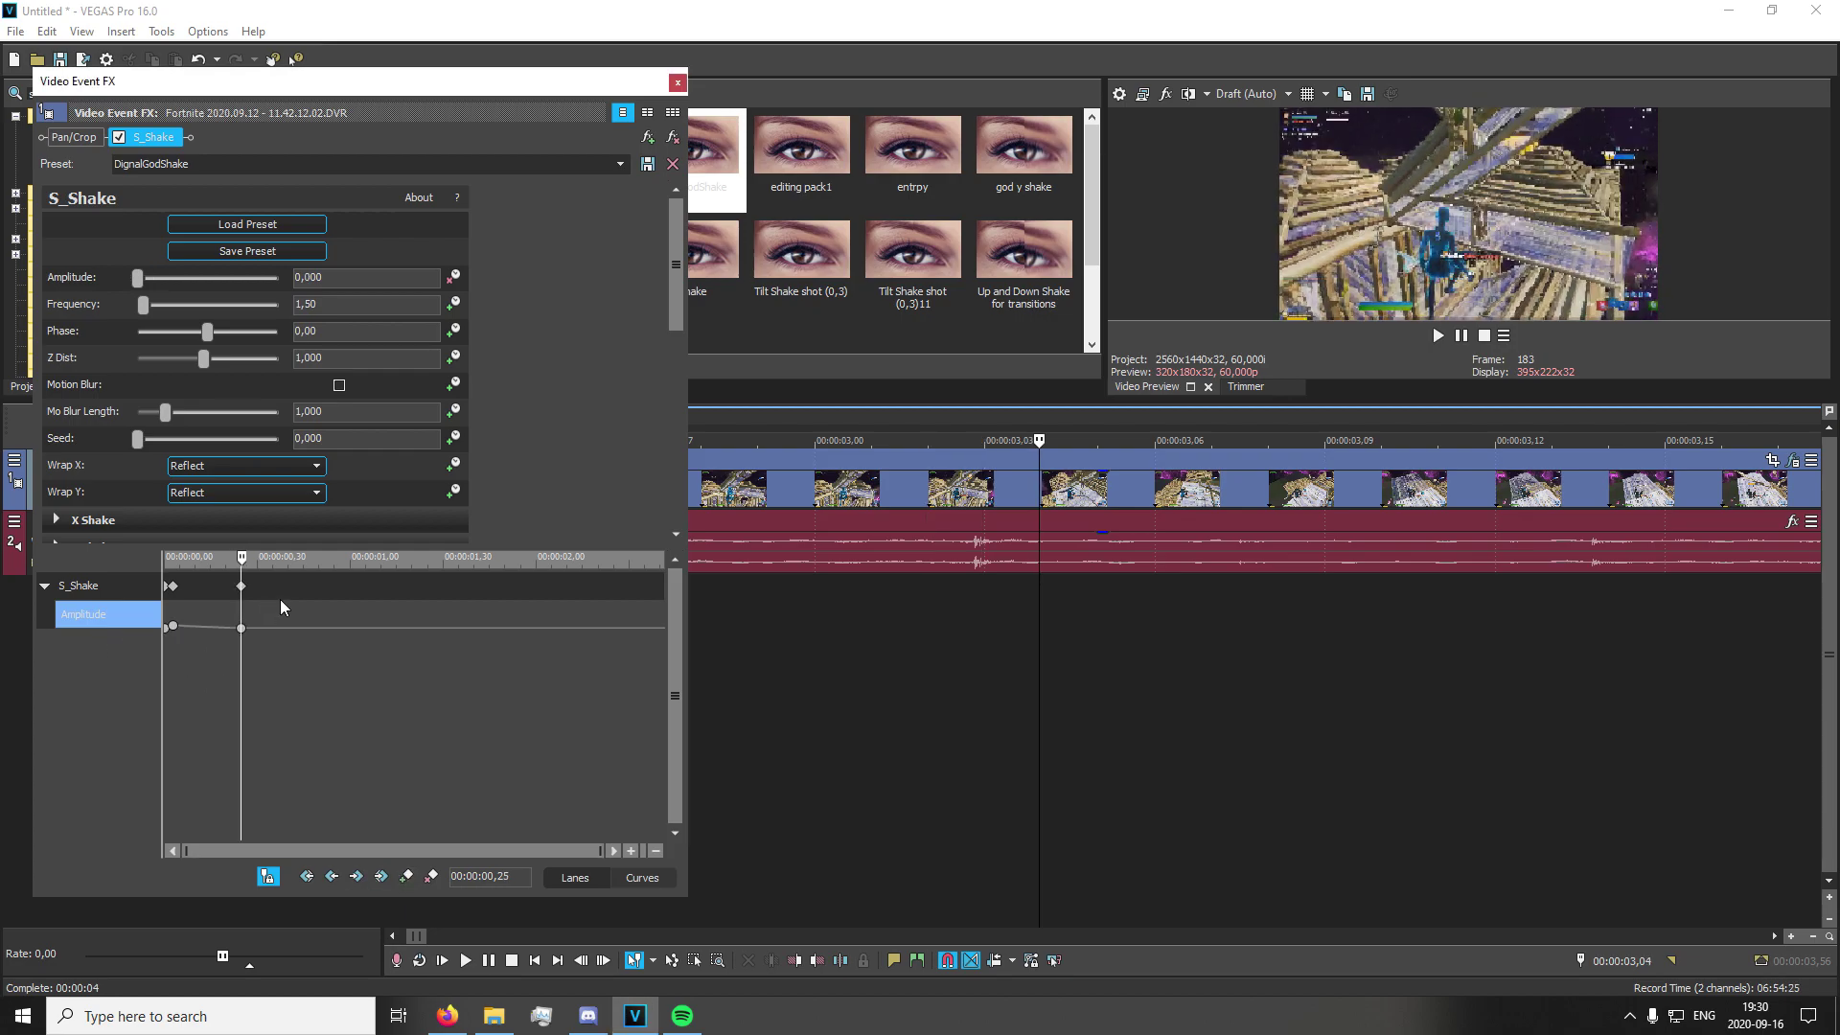
# Animate the Z Dist parameter of the second clip's S_Shake and add a 1,12 keyframe at 00:00:00,03
pyautogui.click(454, 357)
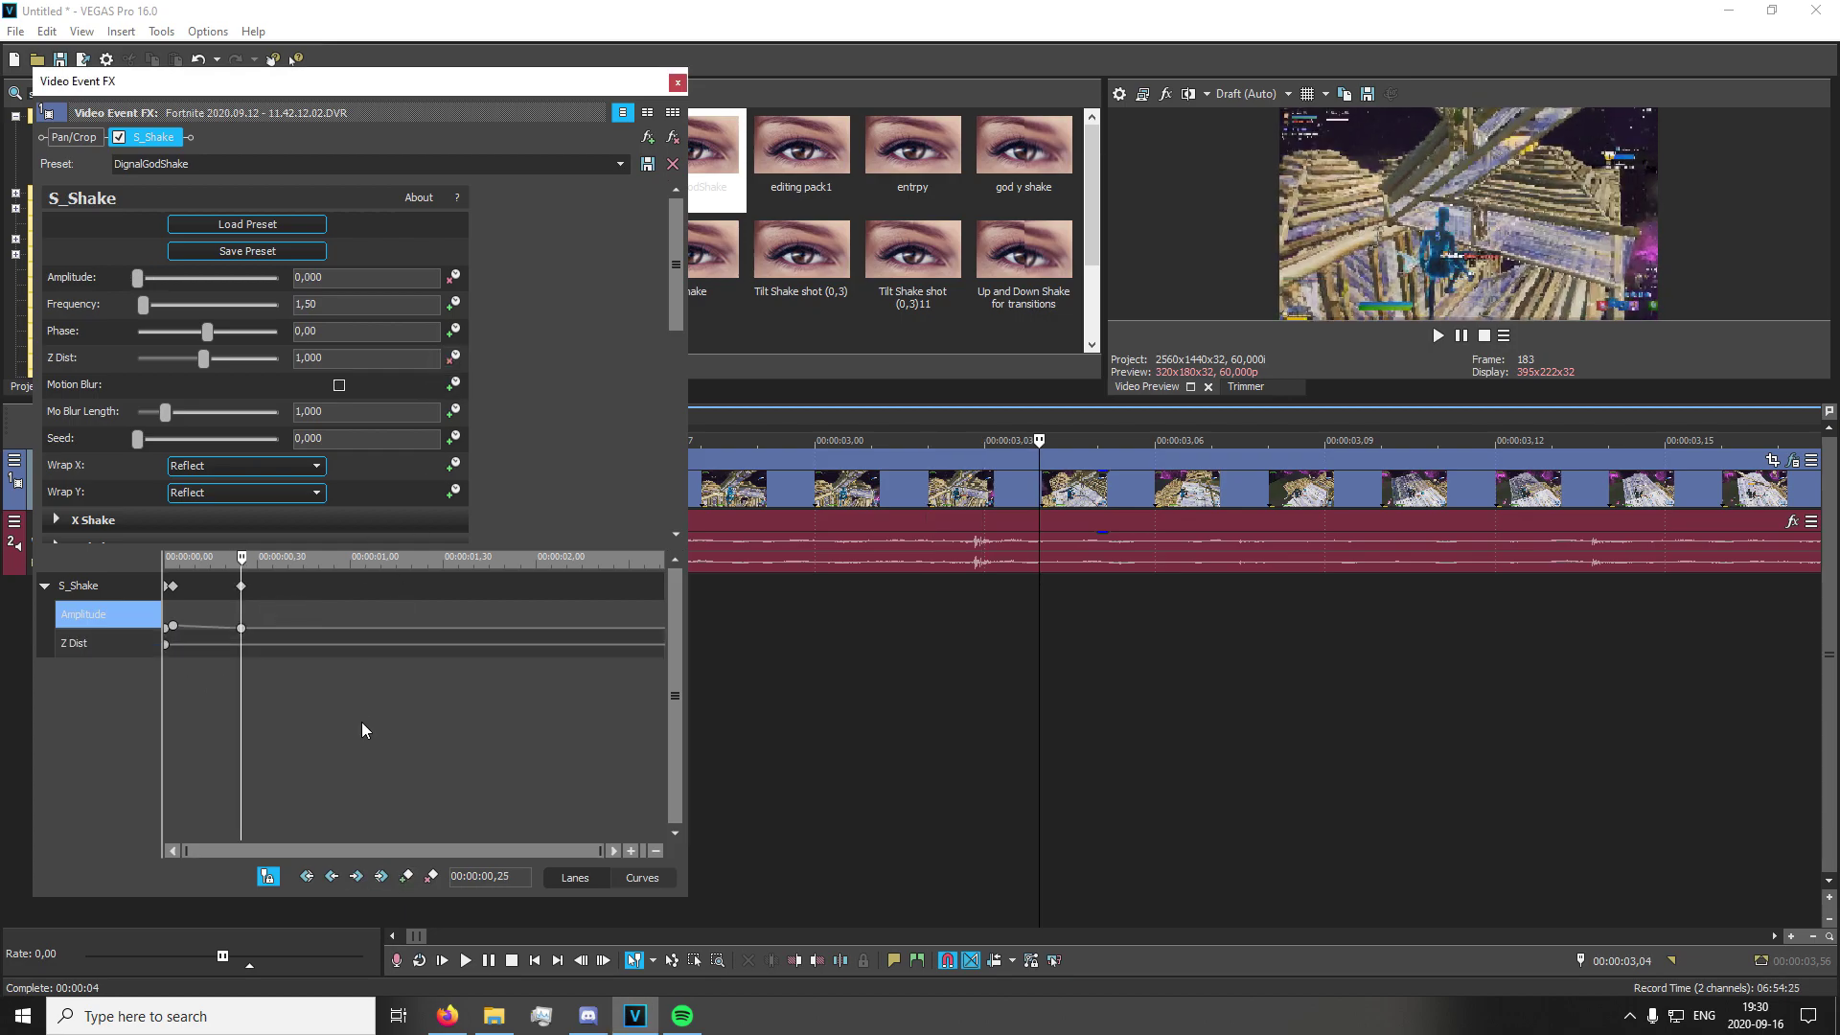
pyautogui.click(172, 650)
pyautogui.scroll(4, 171, 653)
pyautogui.click(238, 640)
pyautogui.click(238, 644)
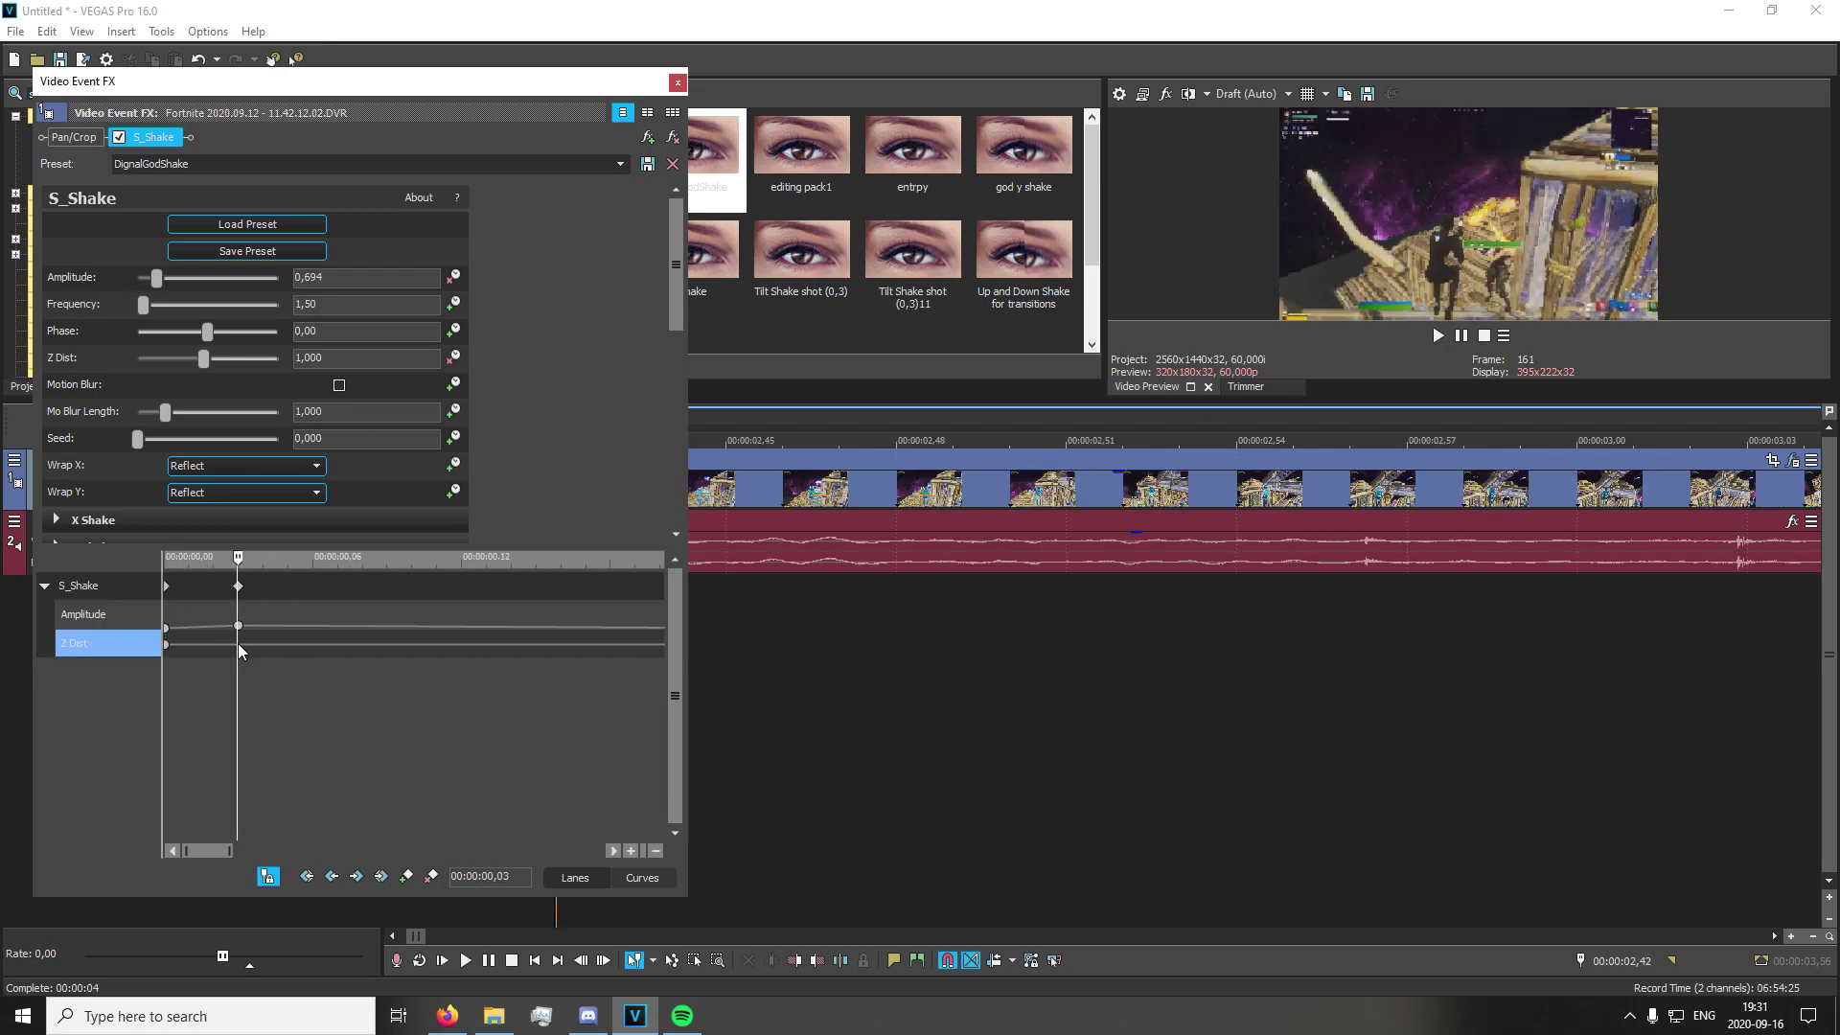
pyautogui.doubleClick(237, 644)
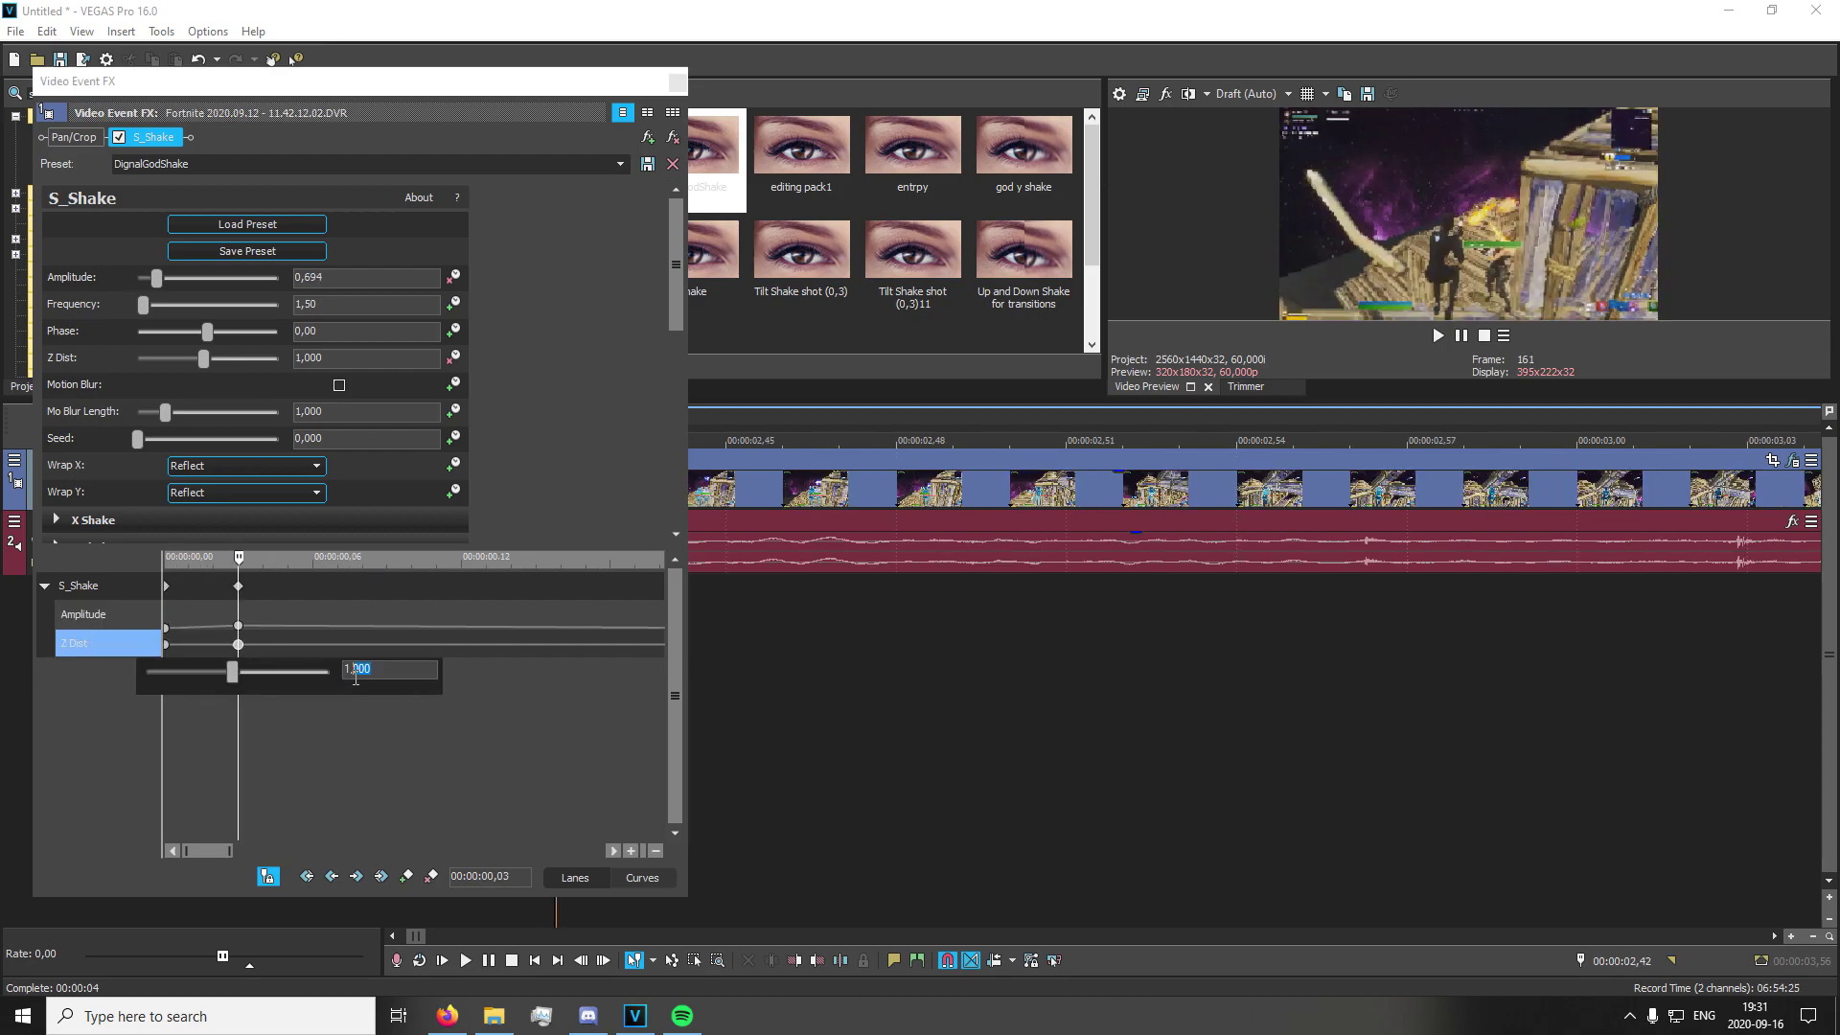
pyautogui.write('1,12')
pyautogui.press('Return')
pyautogui.scroll(-2, 220, 641)
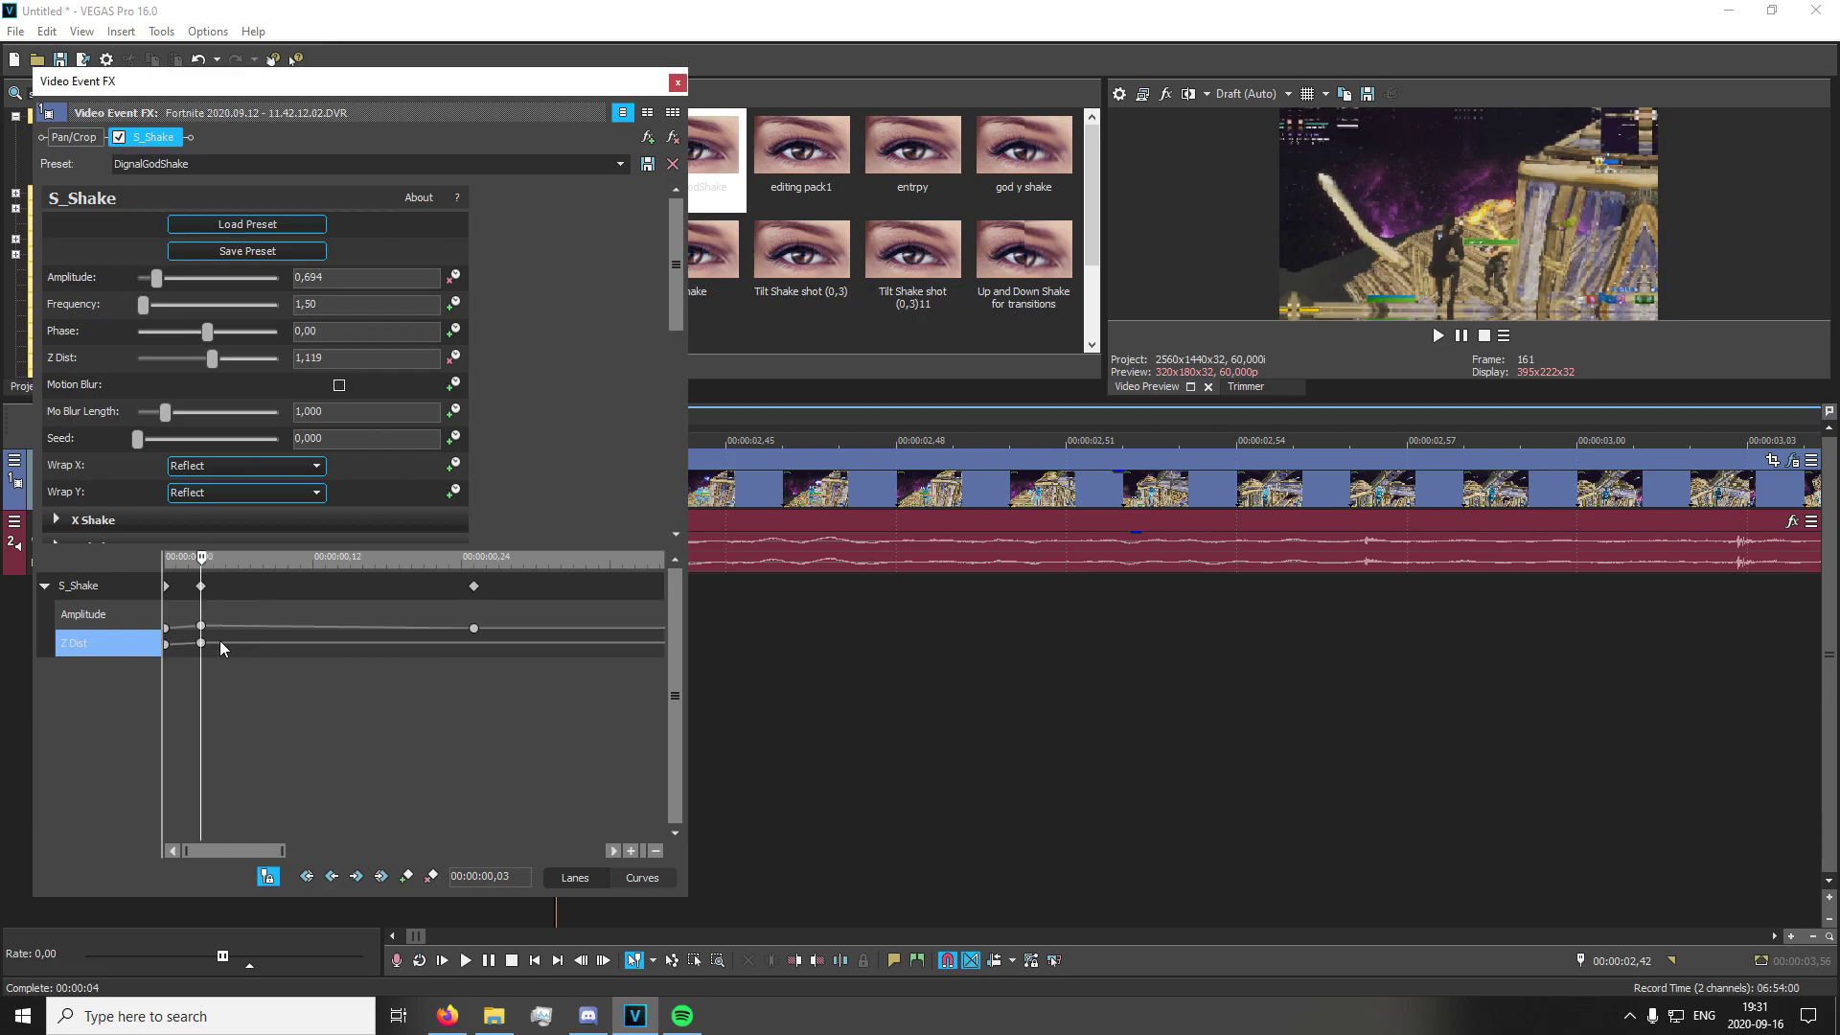
# Add a Z Dist keyframe of 1,000 at 00:00:00,08 and close the effect settings
pyautogui.click(226, 652)
pyautogui.press('Right')
pyautogui.press('Right')
pyautogui.press('Right')
pyautogui.click(326, 305)
pyautogui.press('Return')
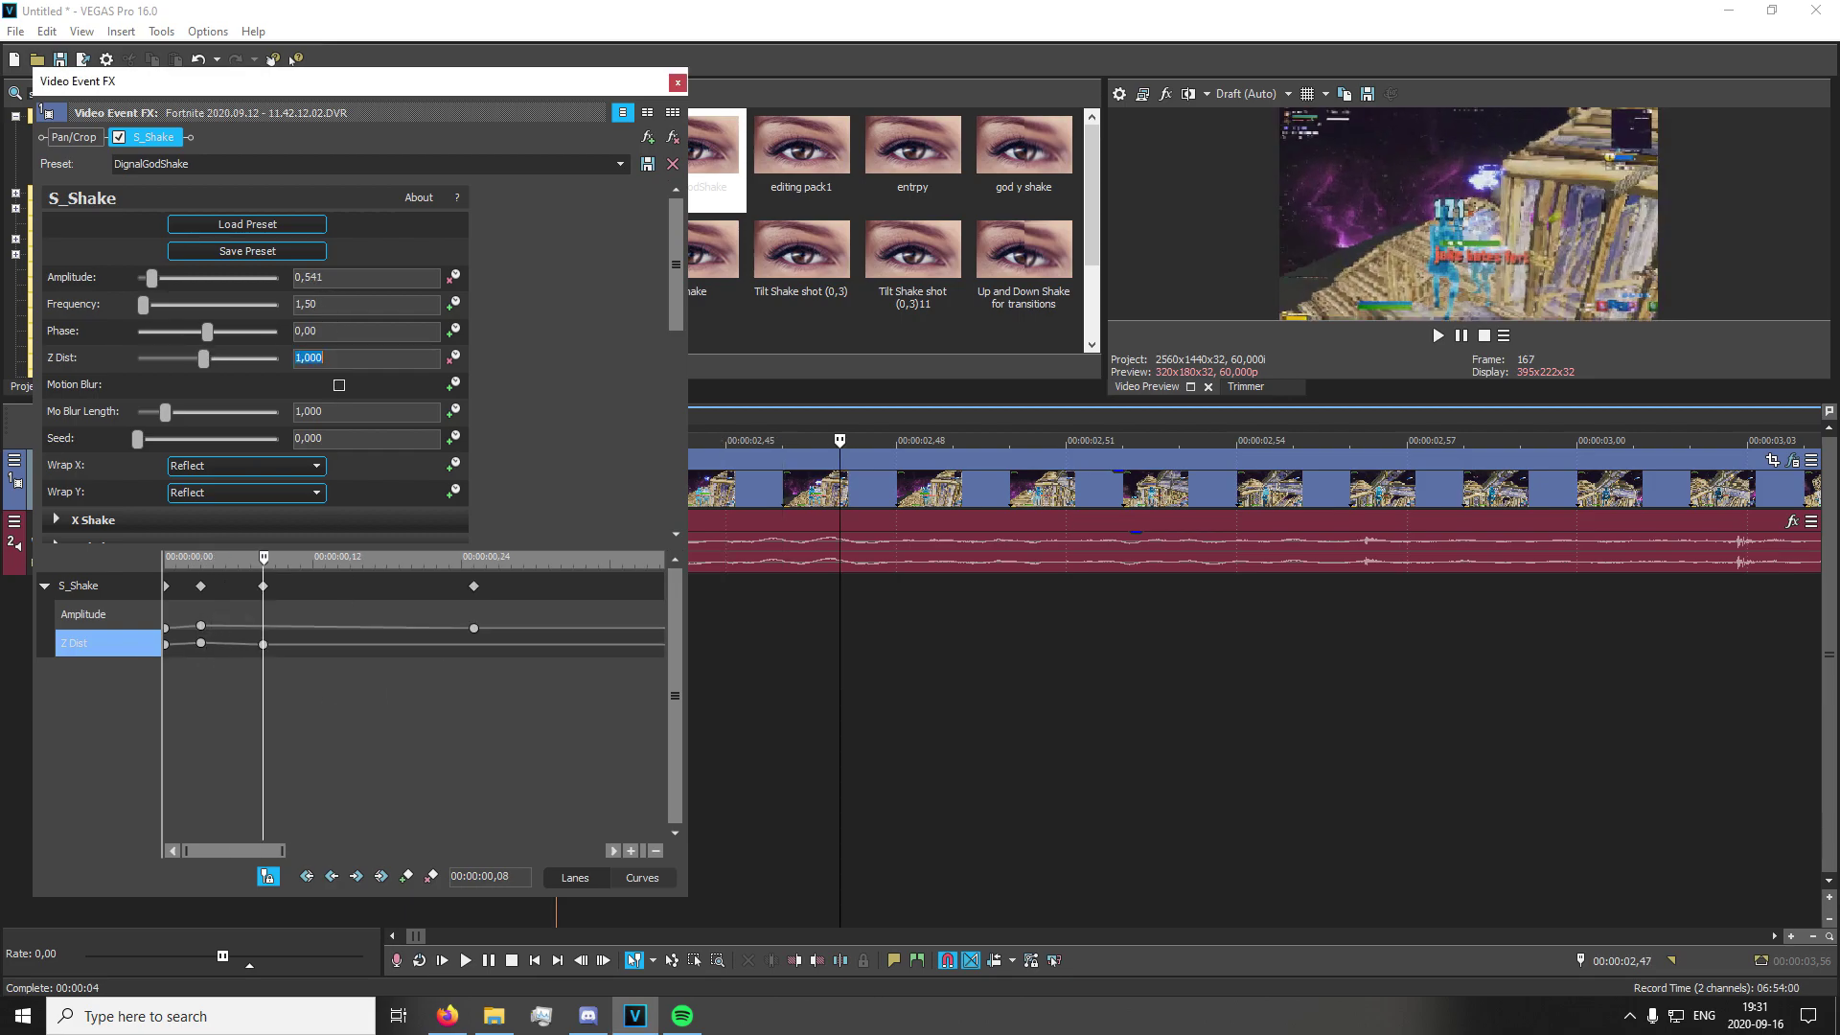
pyautogui.scroll(-2, 721, 561)
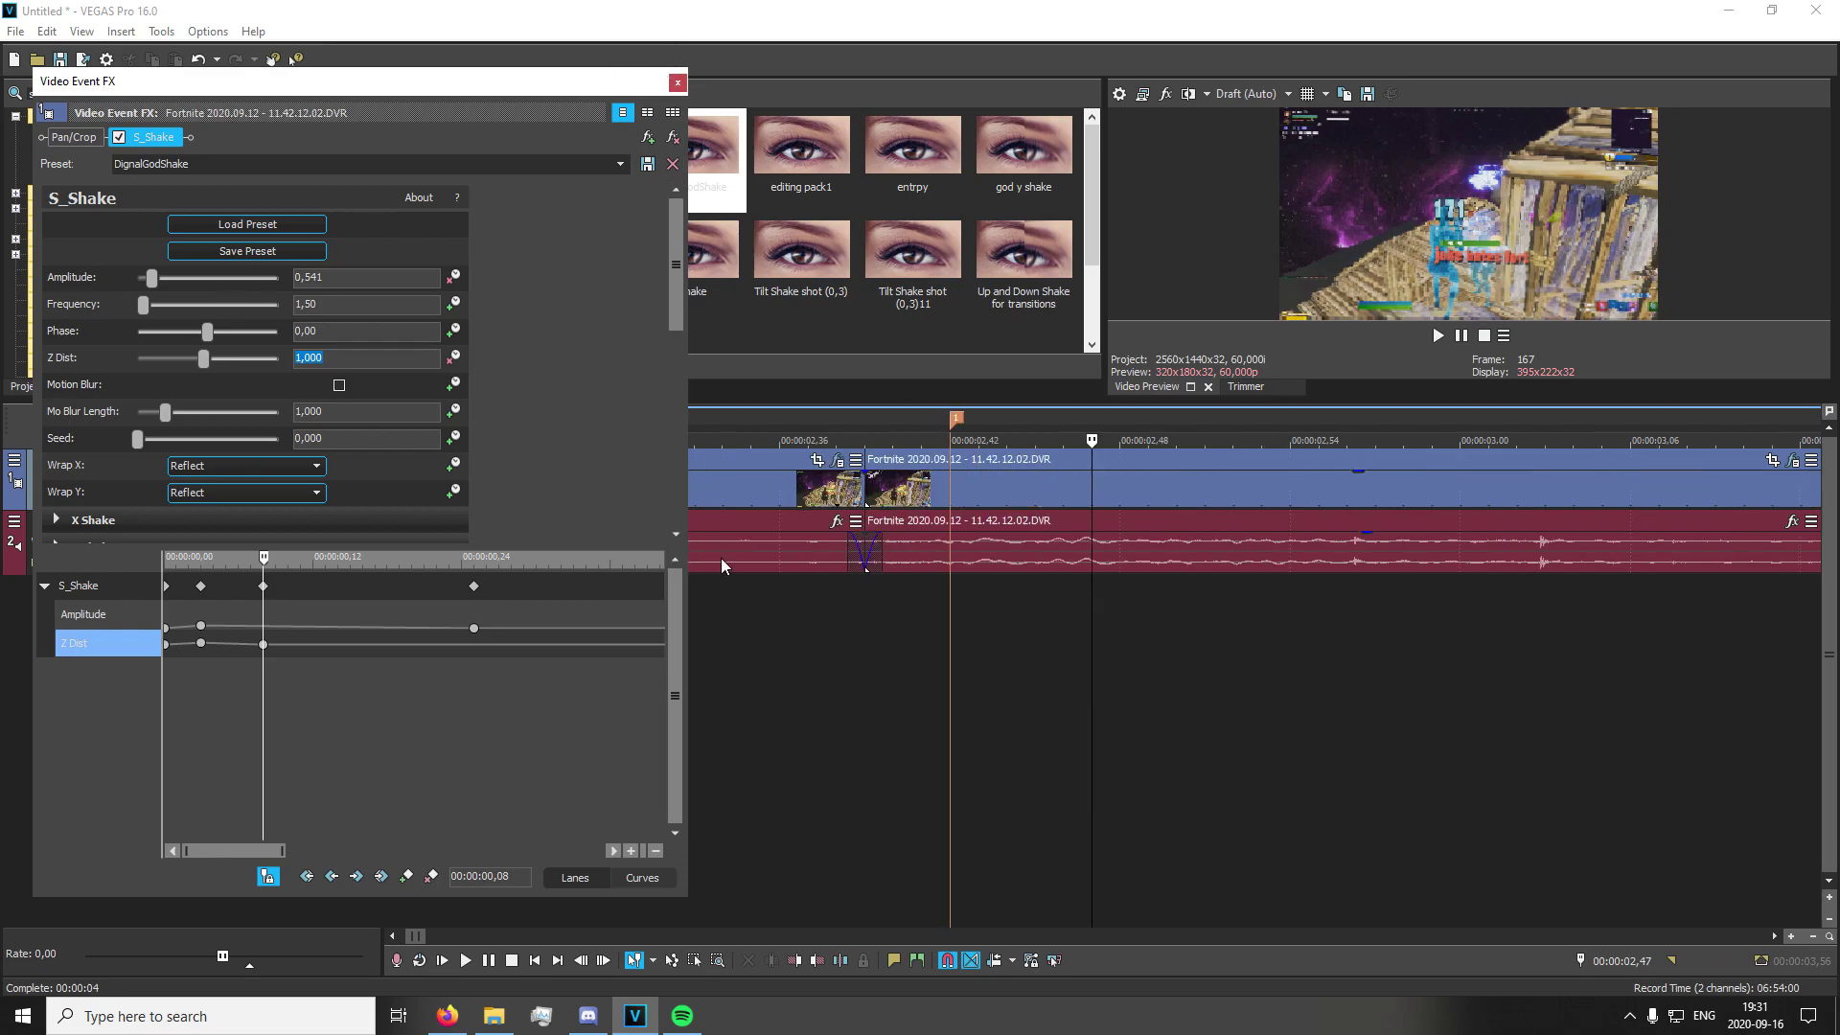
pyautogui.click(678, 83)
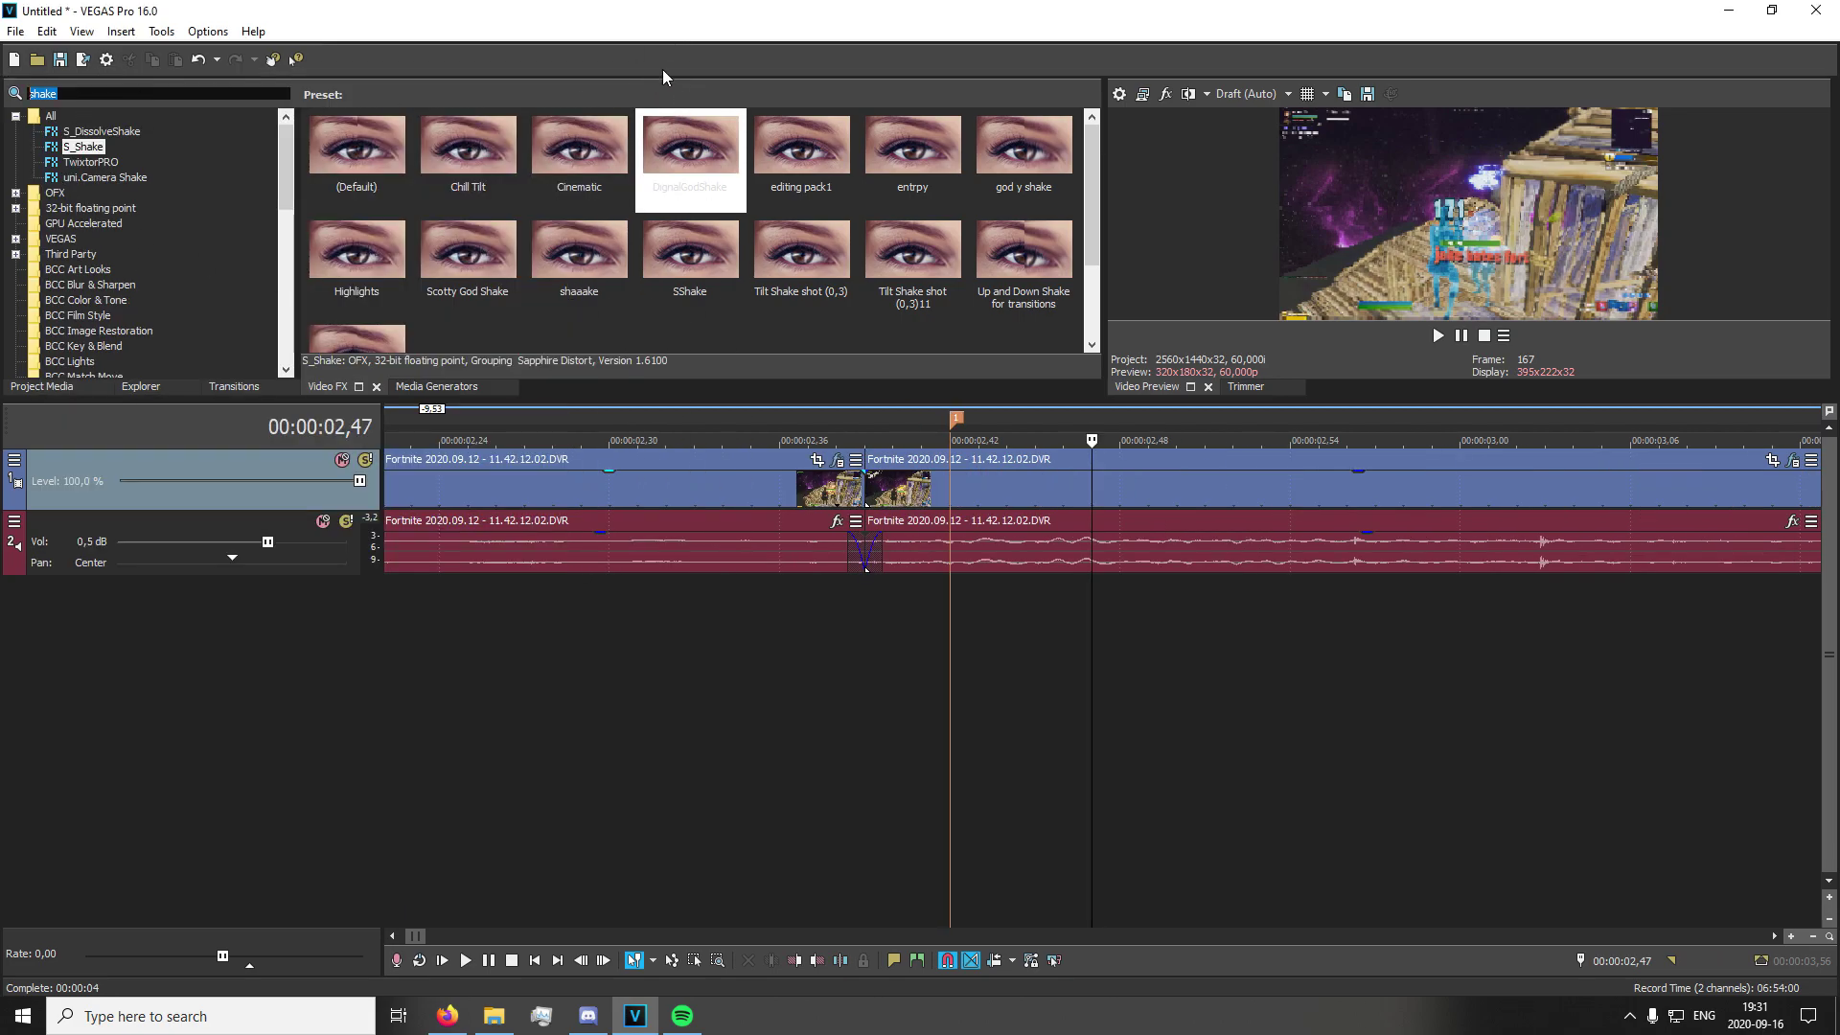
# Search the video effects for "glint" and apply the S_Glint preset "gliinty" to the second clip
pyautogui.scroll(-1, 661, 240)
pyautogui.scroll(-5, 834, 479)
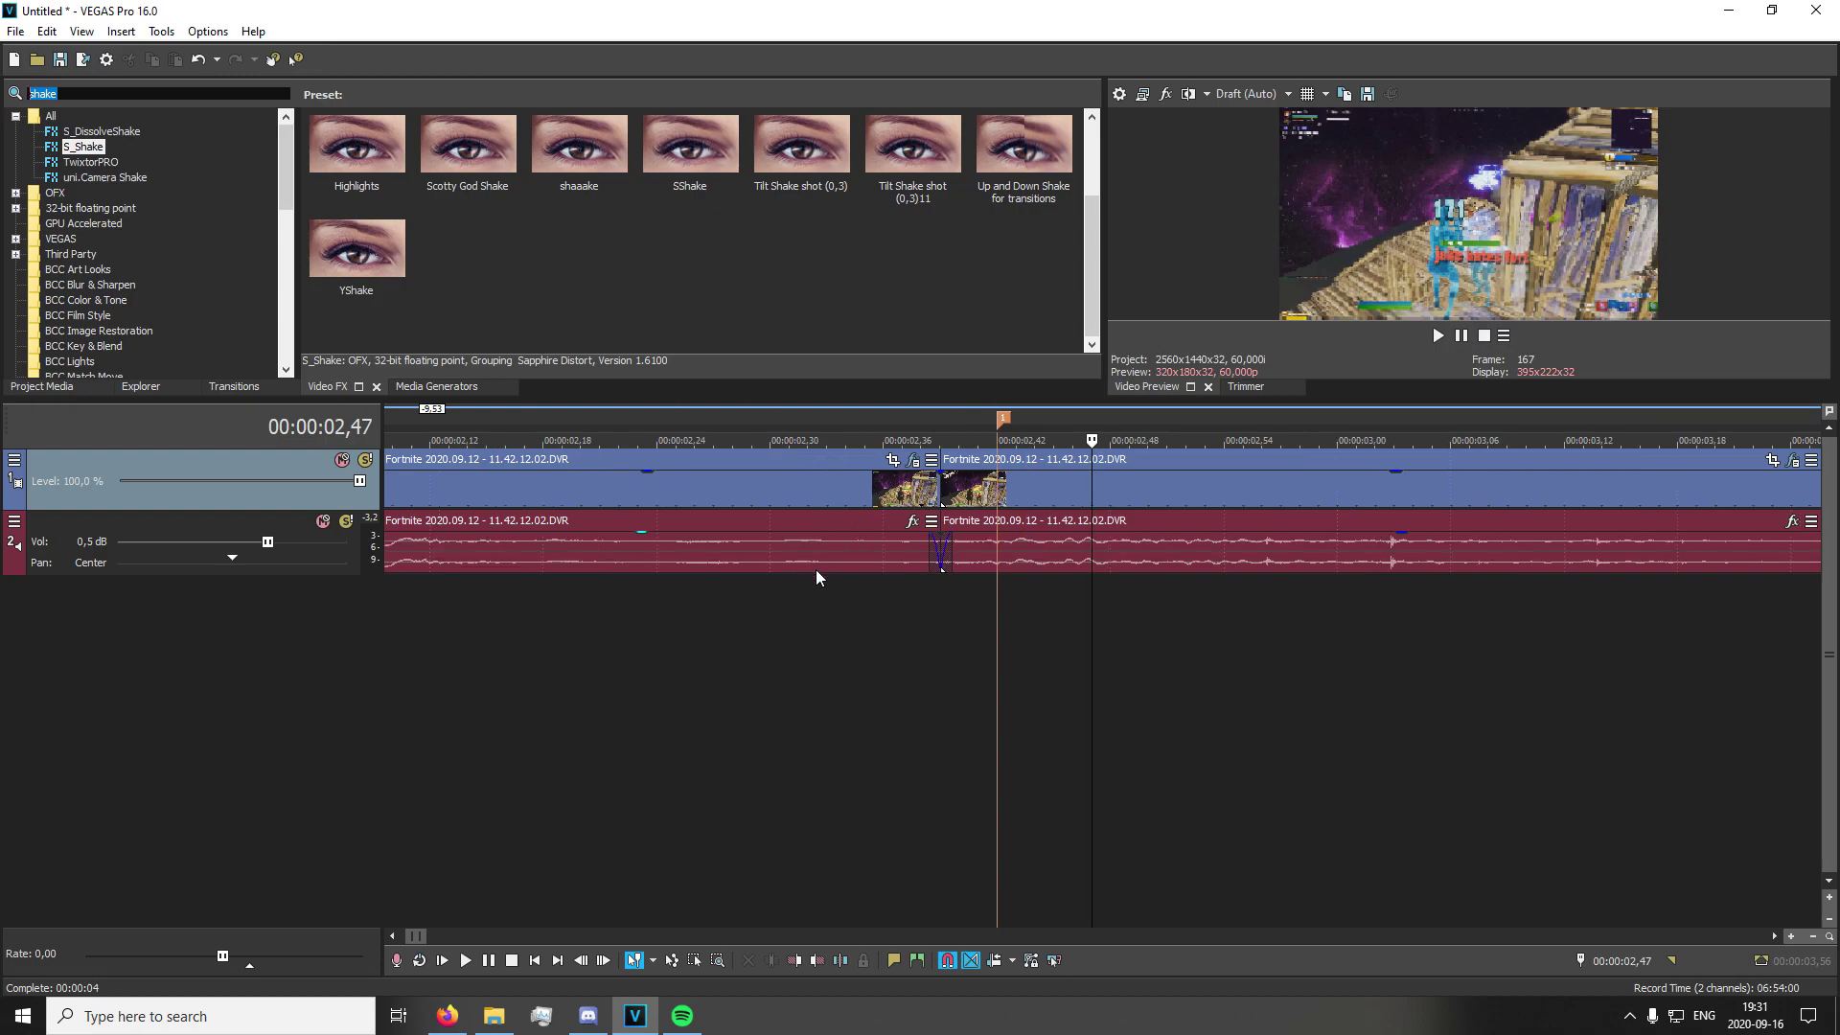
pyautogui.write('gliunt')
pyautogui.press('BackSpace')
pyautogui.press('BackSpace')
pyautogui.write('nt')
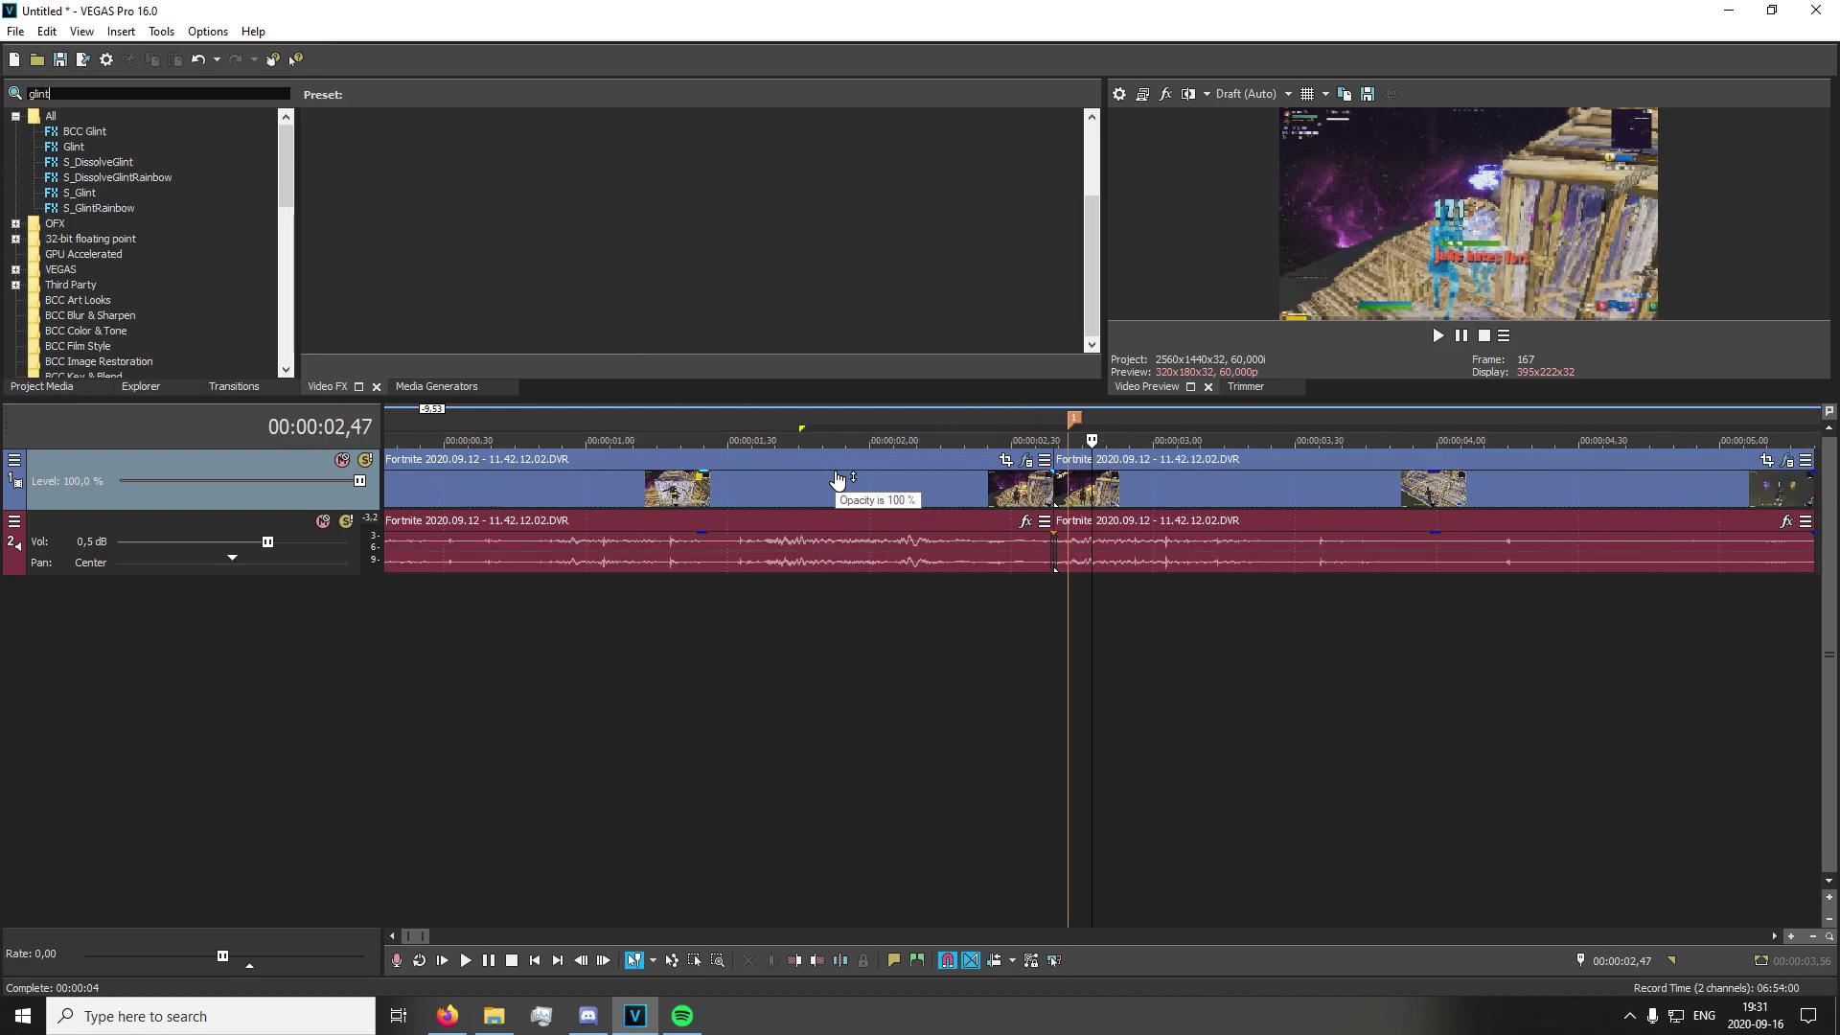
pyautogui.click(80, 192)
pyautogui.moveTo(470, 158); pyautogui.dragTo(1162, 503)
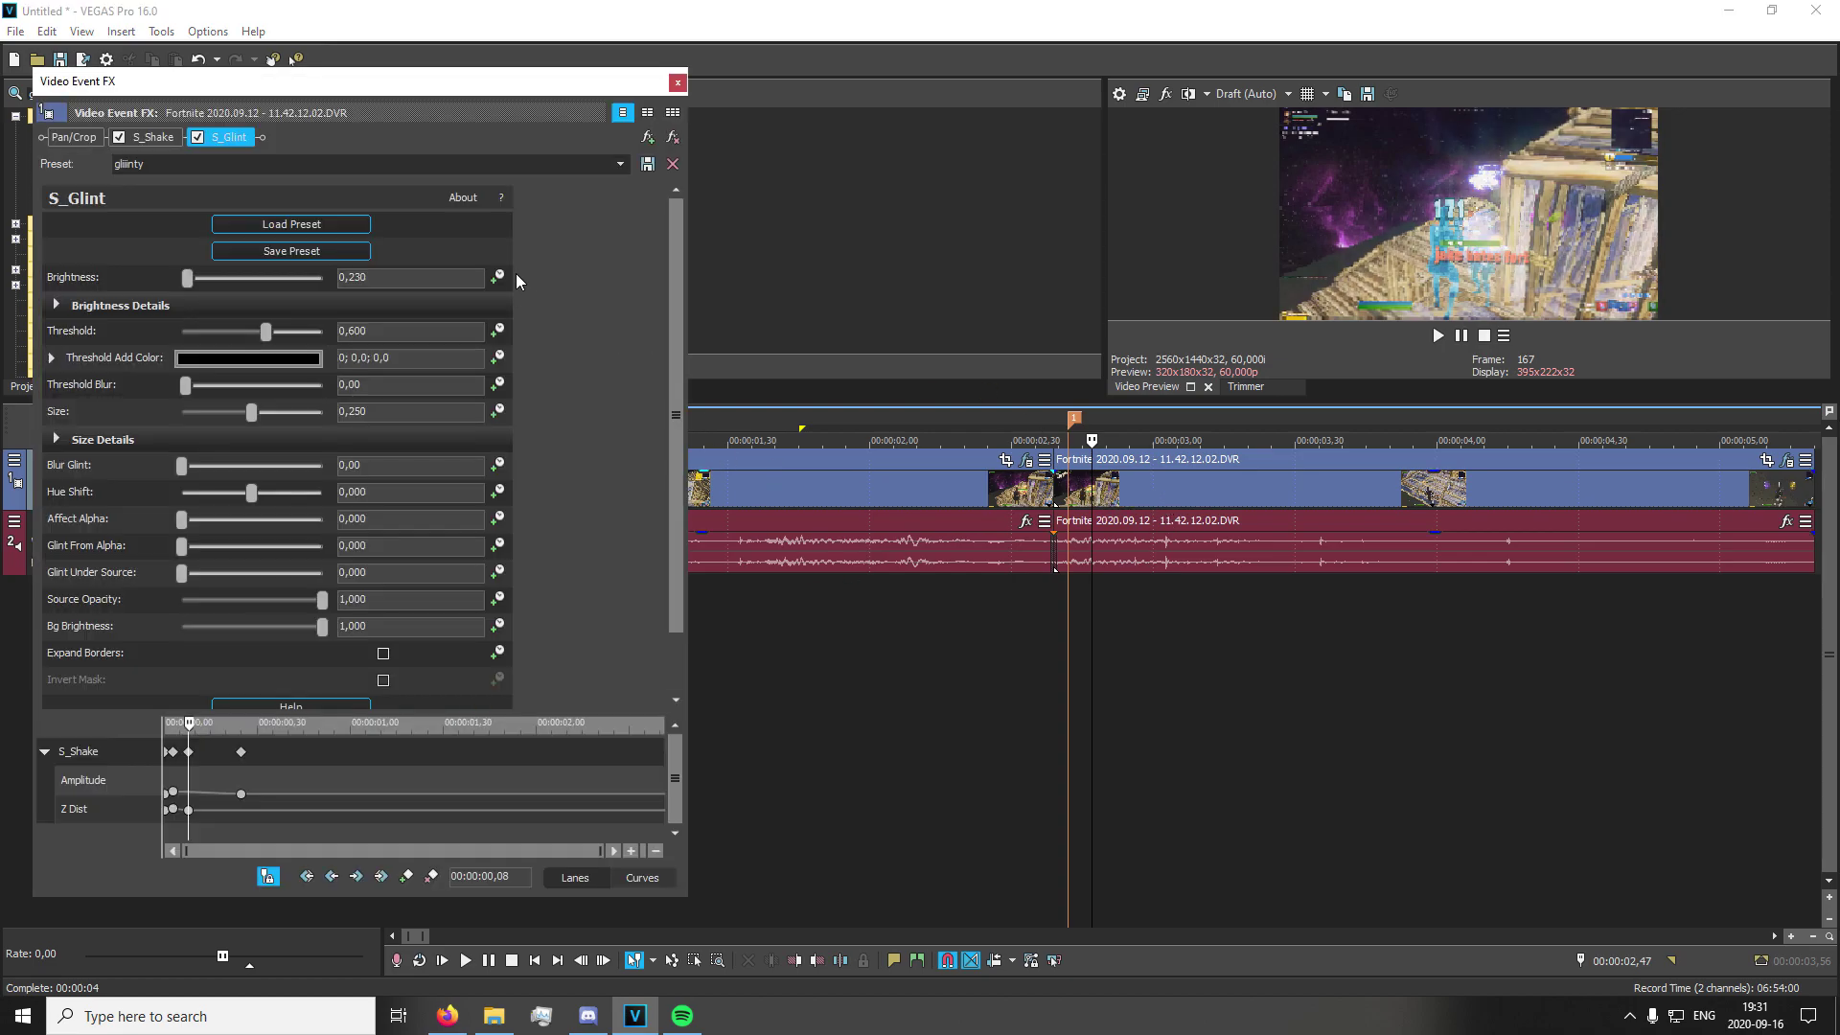
# Animate the S_Glint Brightness, add a keyframe at 00:00:00,03, and open the first Brightness keyframe for editing
pyautogui.scroll(-1, 515, 480)
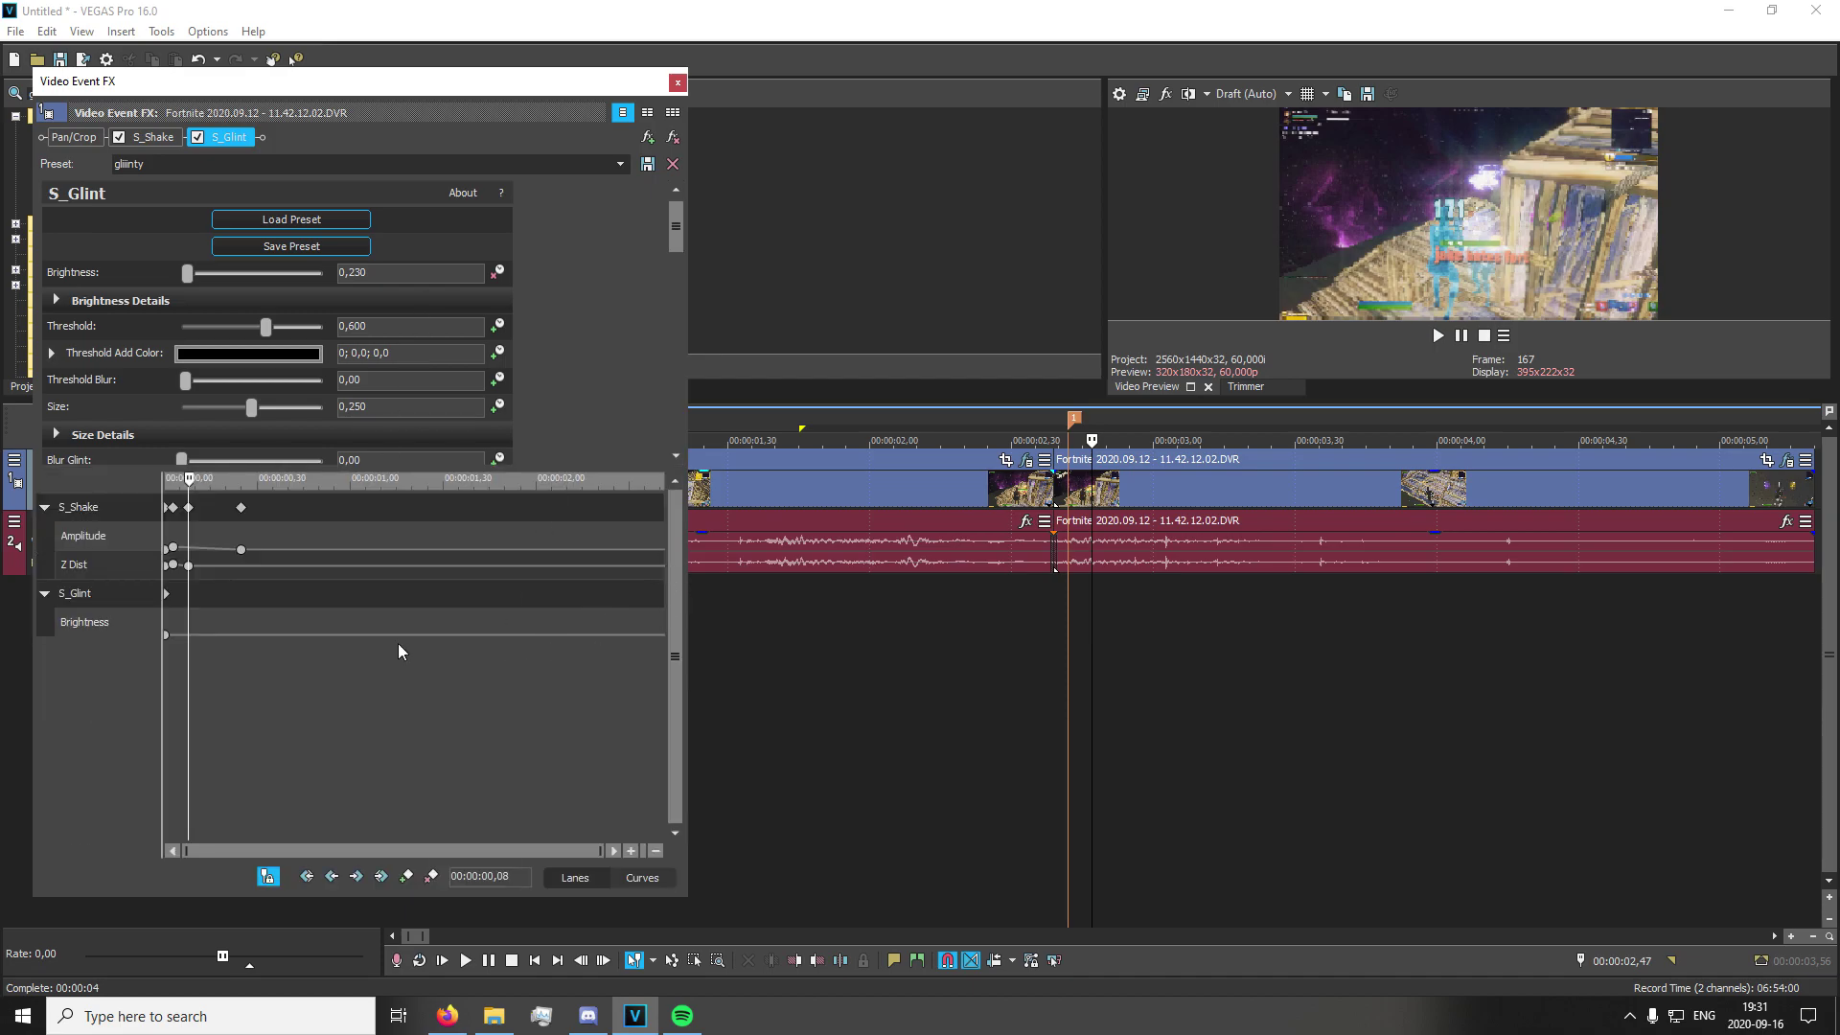
pyautogui.scroll(1, 211, 636)
pyautogui.click(183, 629)
pyautogui.scroll(4, 186, 642)
pyautogui.doubleClick(420, 629)
pyautogui.scroll(-3, 209, 608)
pyautogui.doubleClick(164, 634)
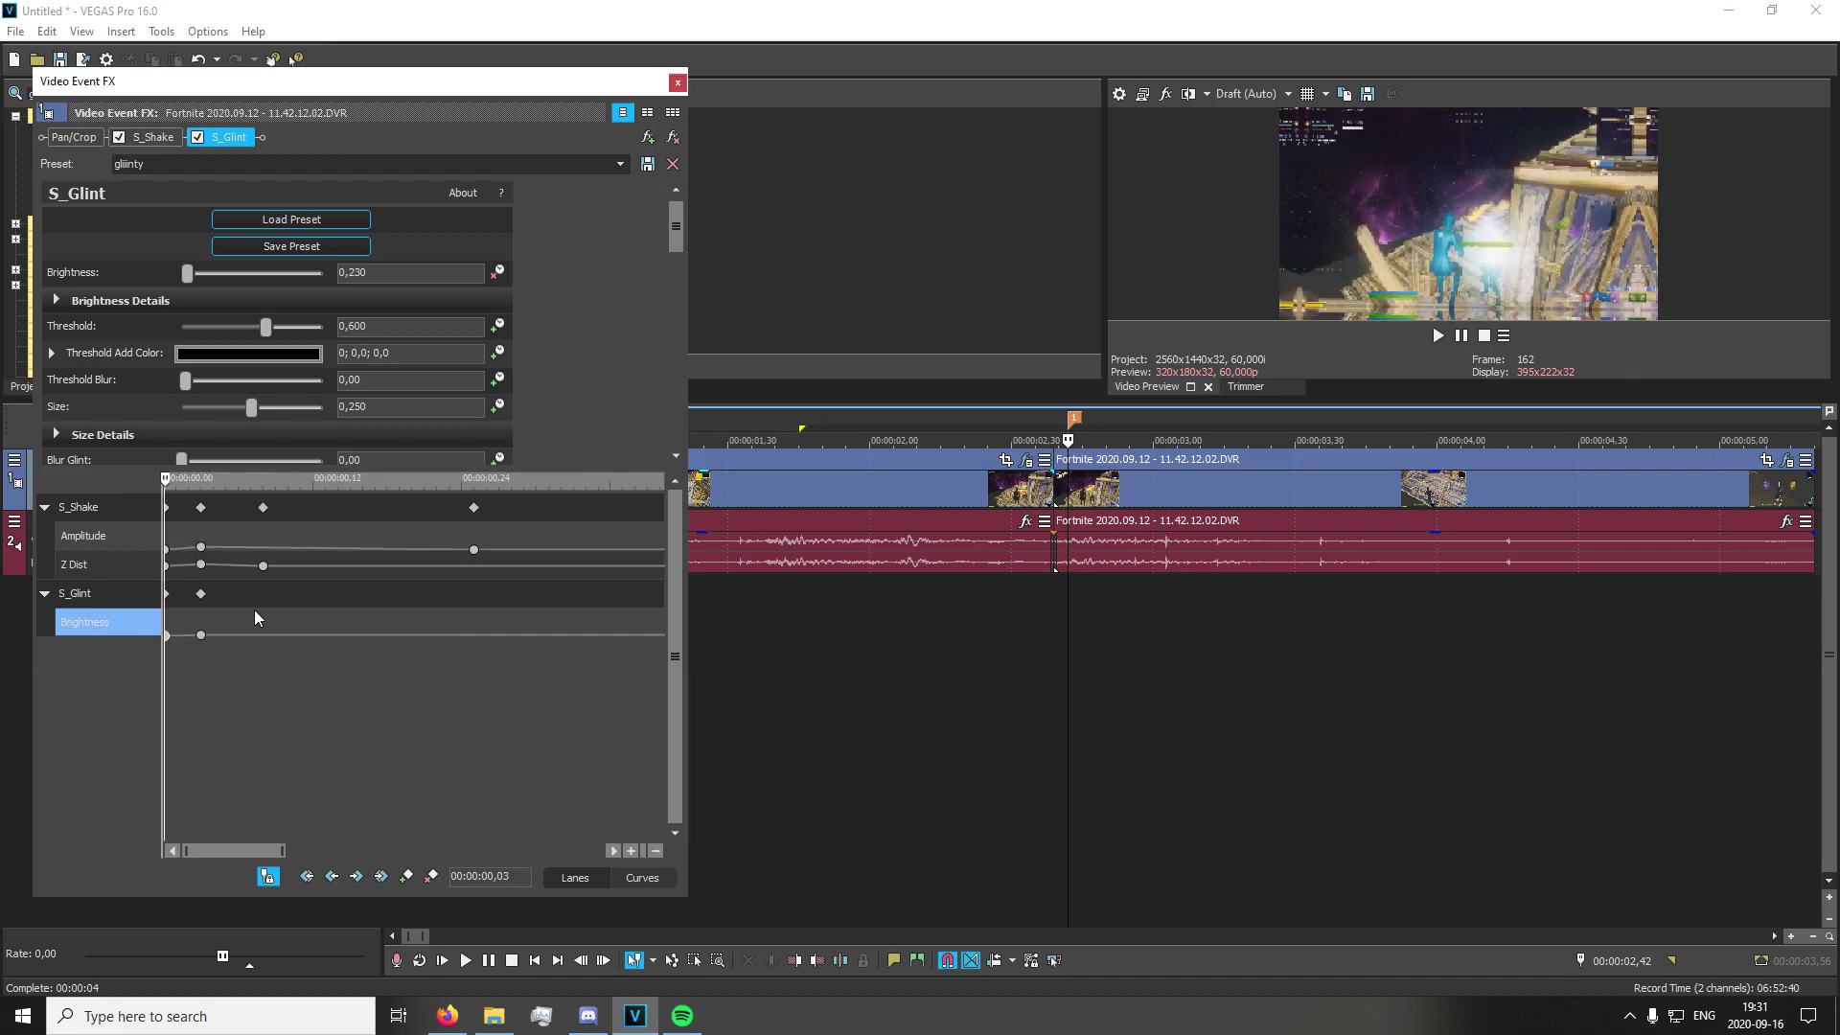
# Add an S_Glint Brightness keyframe at 00:00:00,08 and set it to 0
pyautogui.click(264, 636)
pyautogui.scroll(3, 264, 637)
pyautogui.doubleClick(413, 634)
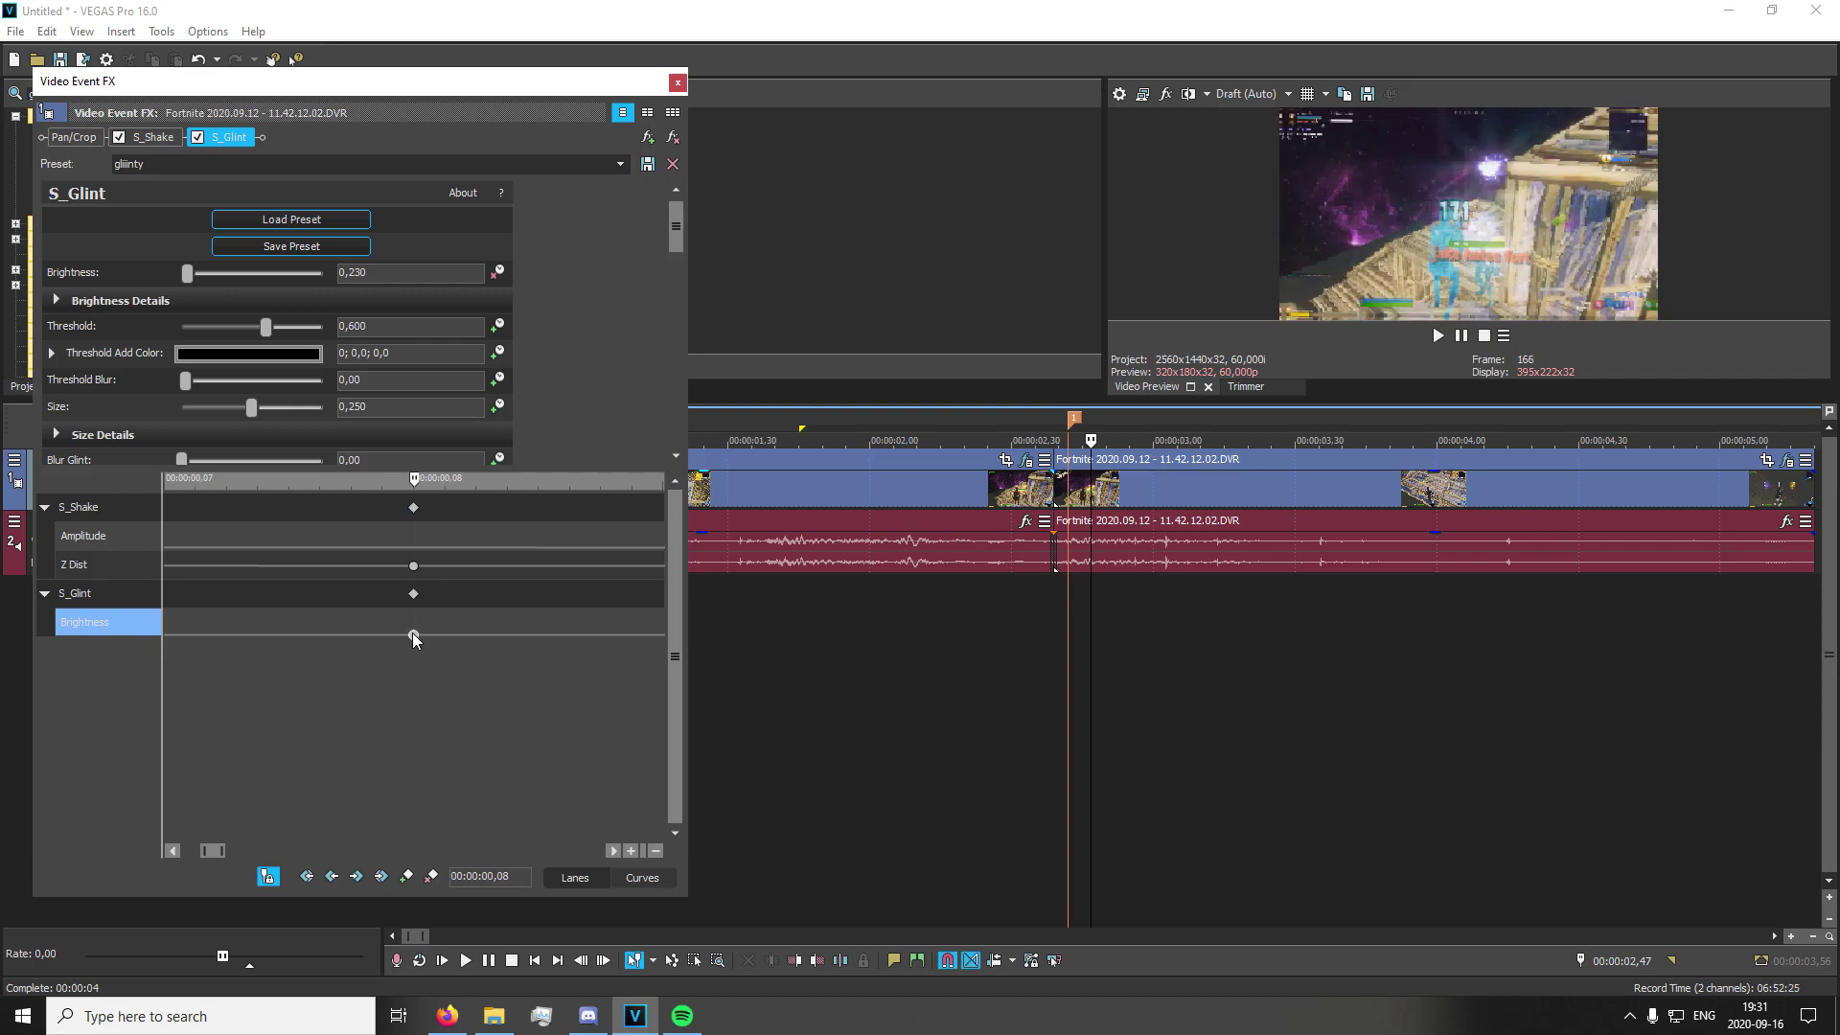
pyautogui.doubleClick(414, 635)
pyautogui.moveTo(334, 656); pyautogui.dragTo(313, 657)
pyautogui.click(446, 618)
pyautogui.scroll(-5, 446, 618)
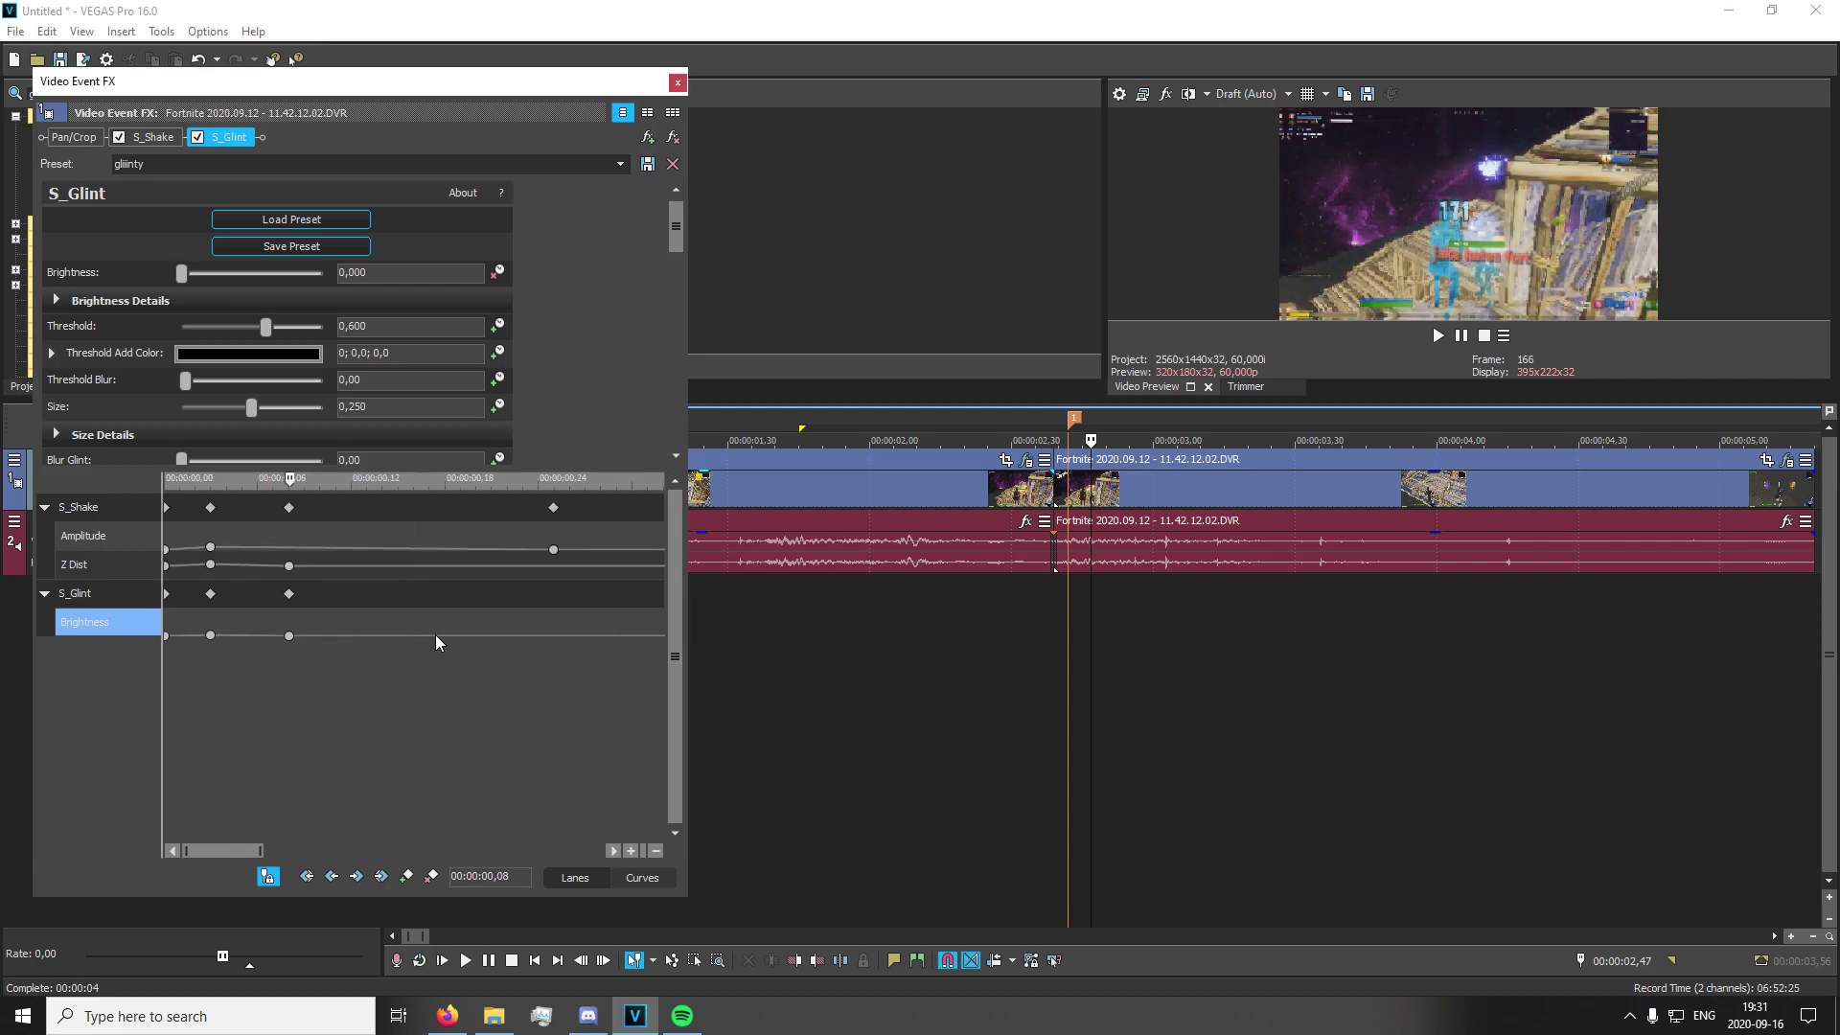
# Move the last S_Glint Brightness keyframe to 00:00:00,20 and close the effect settings
pyautogui.click(270, 640)
pyautogui.scroll(1, 316, 660)
pyautogui.press('Right')
pyautogui.press('Right')
pyautogui.press('Right')
pyautogui.press('Right')
pyautogui.press('Right')
pyautogui.press('Right')
pyautogui.press('Right')
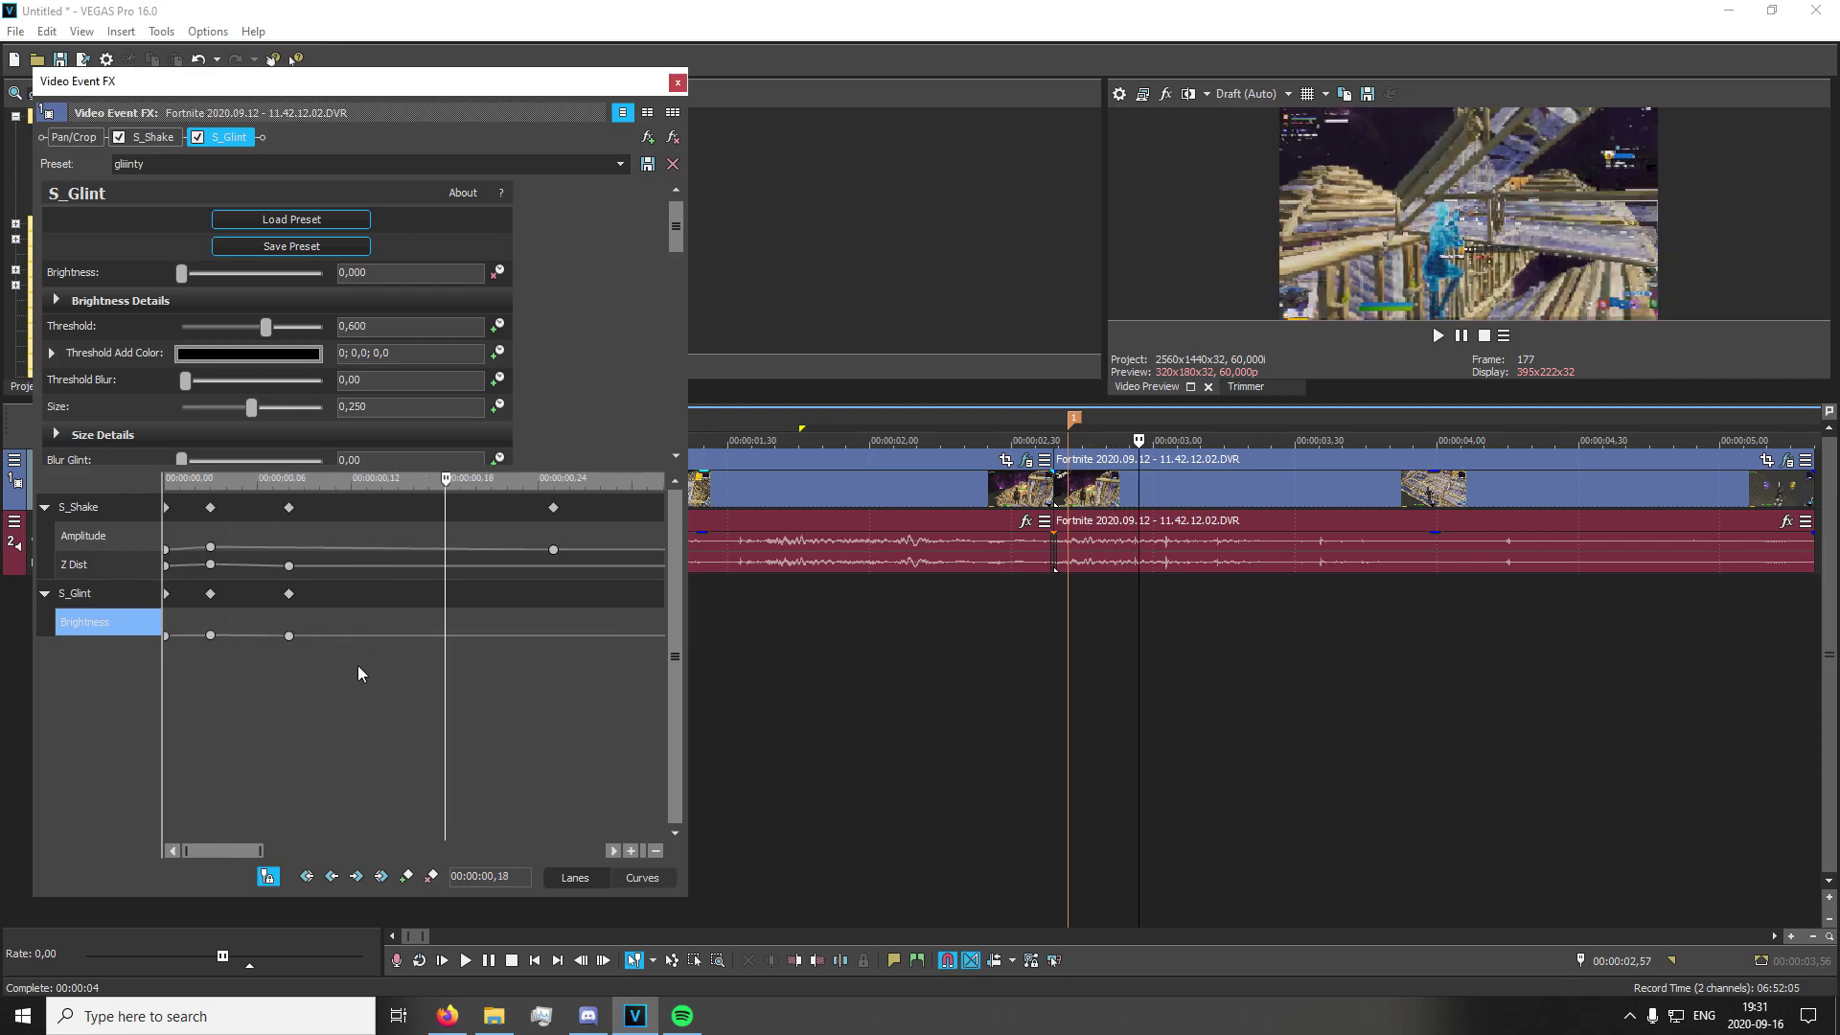
pyautogui.scroll(-1, 312, 655)
pyautogui.moveTo(227, 637); pyautogui.dragTo(320, 640)
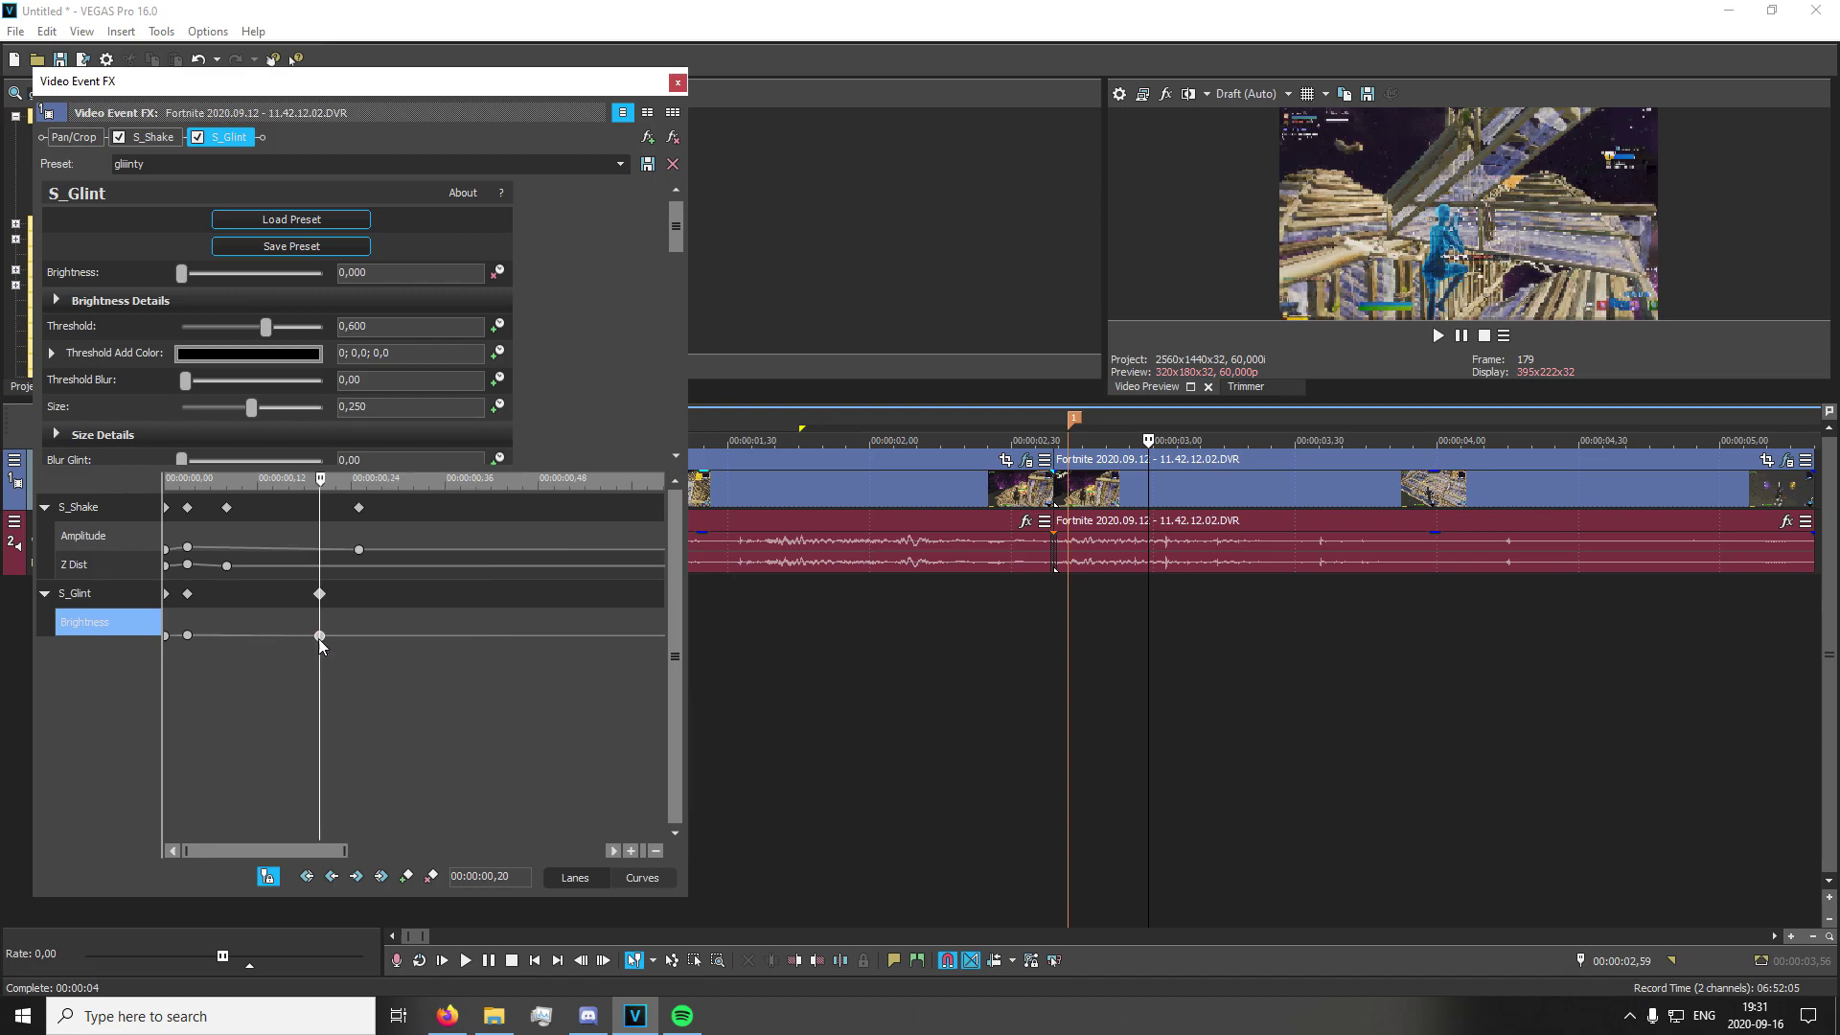
pyautogui.click(679, 88)
# Search the video effects for "film glow" and apply the BCC Film Glow preset "Film" to the second clip
pyautogui.write('fl')
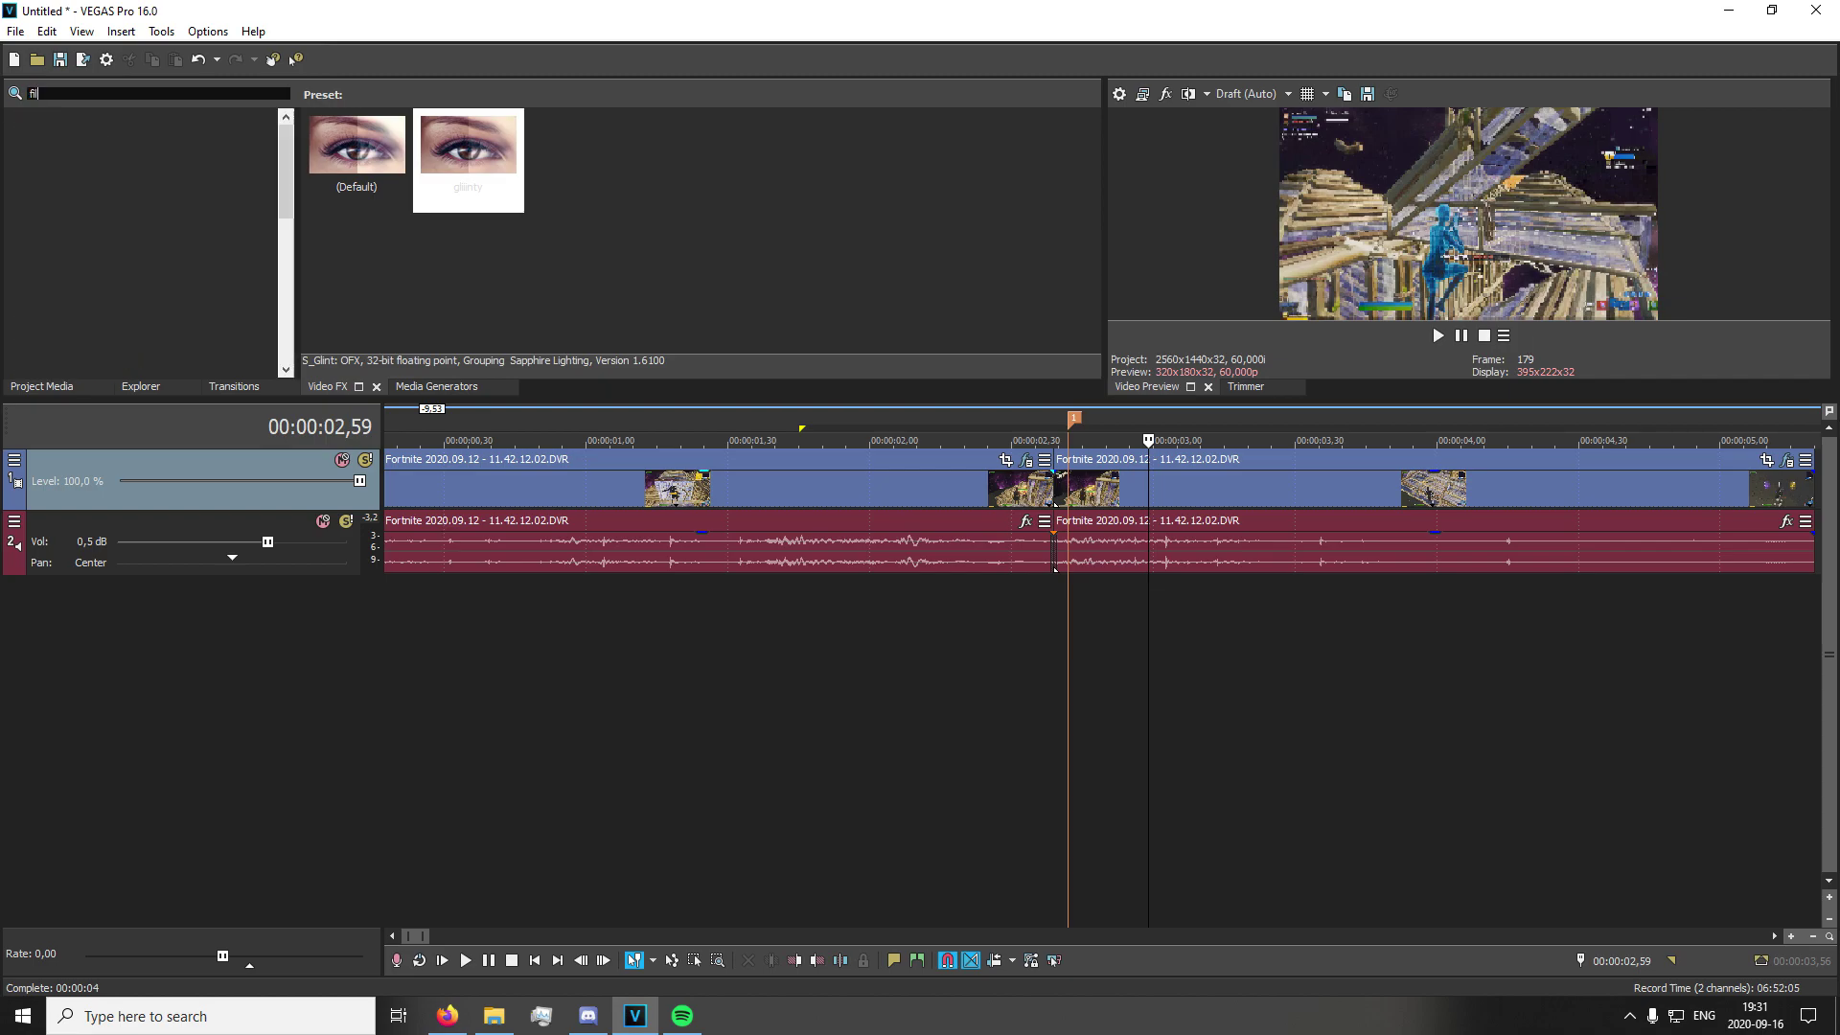
pyautogui.write('lm glow')
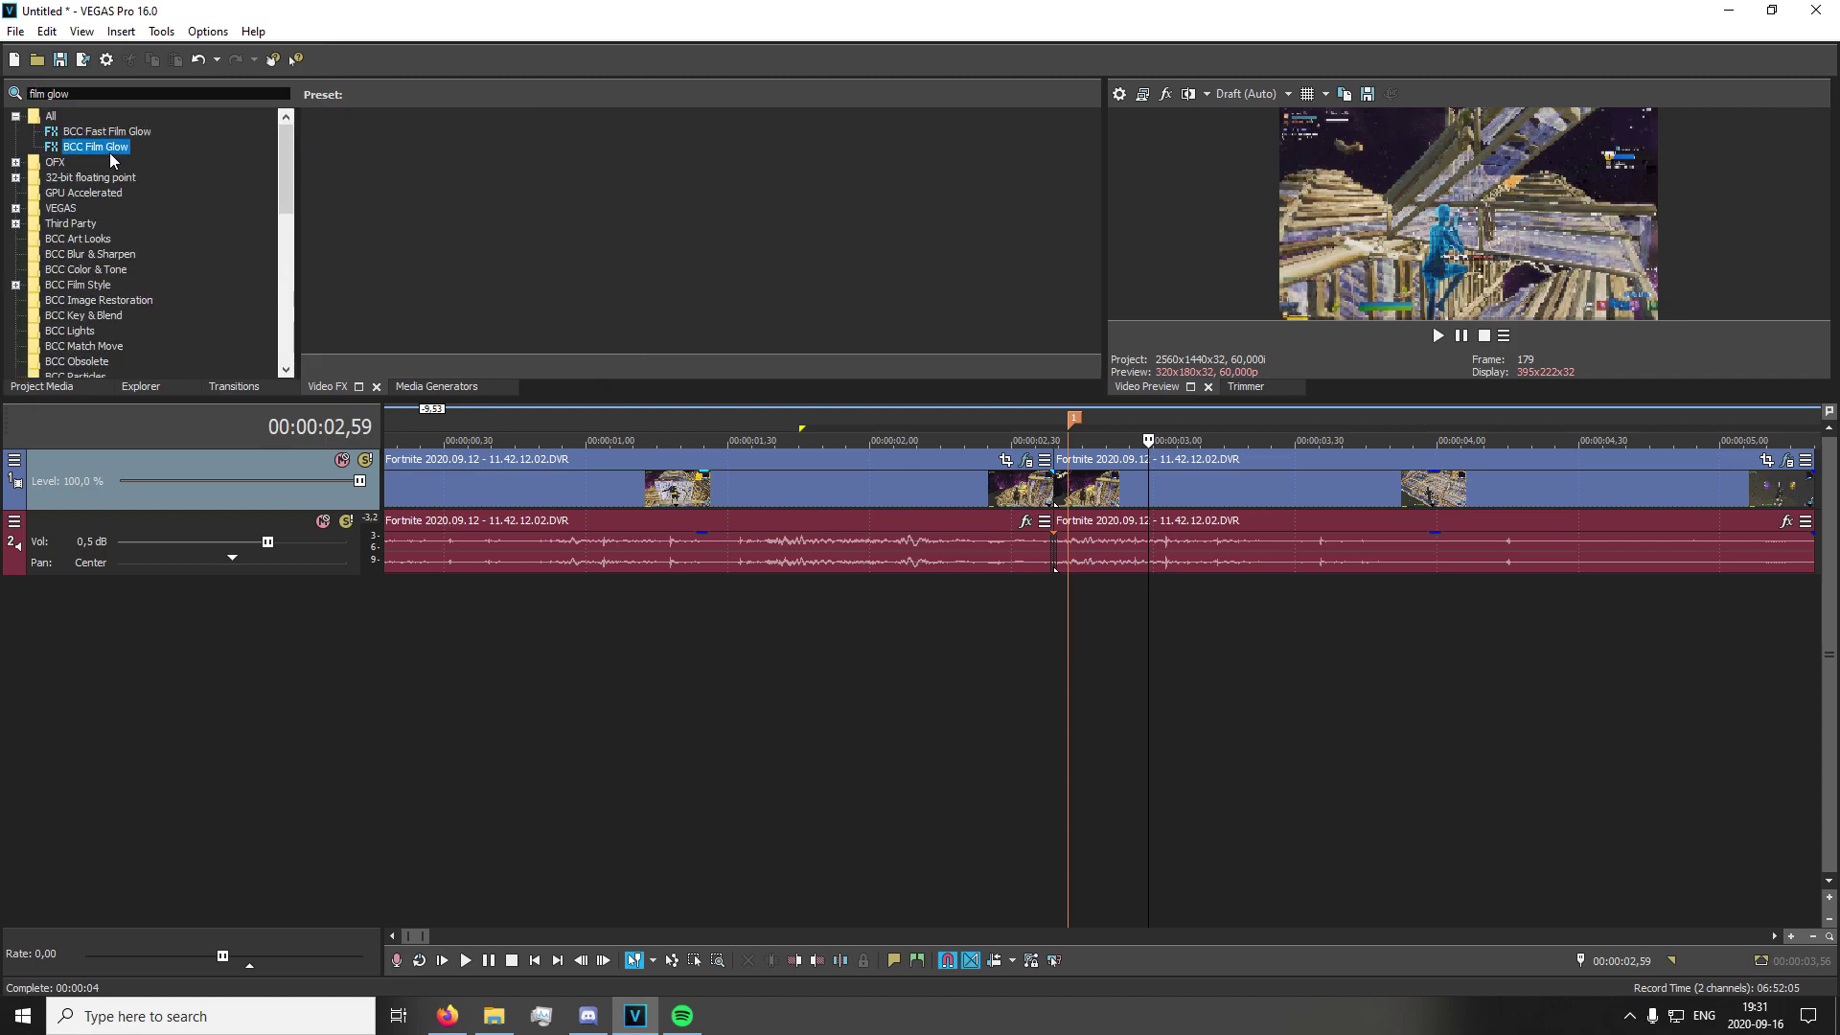
pyautogui.moveTo(468, 145); pyautogui.dragTo(1258, 481)
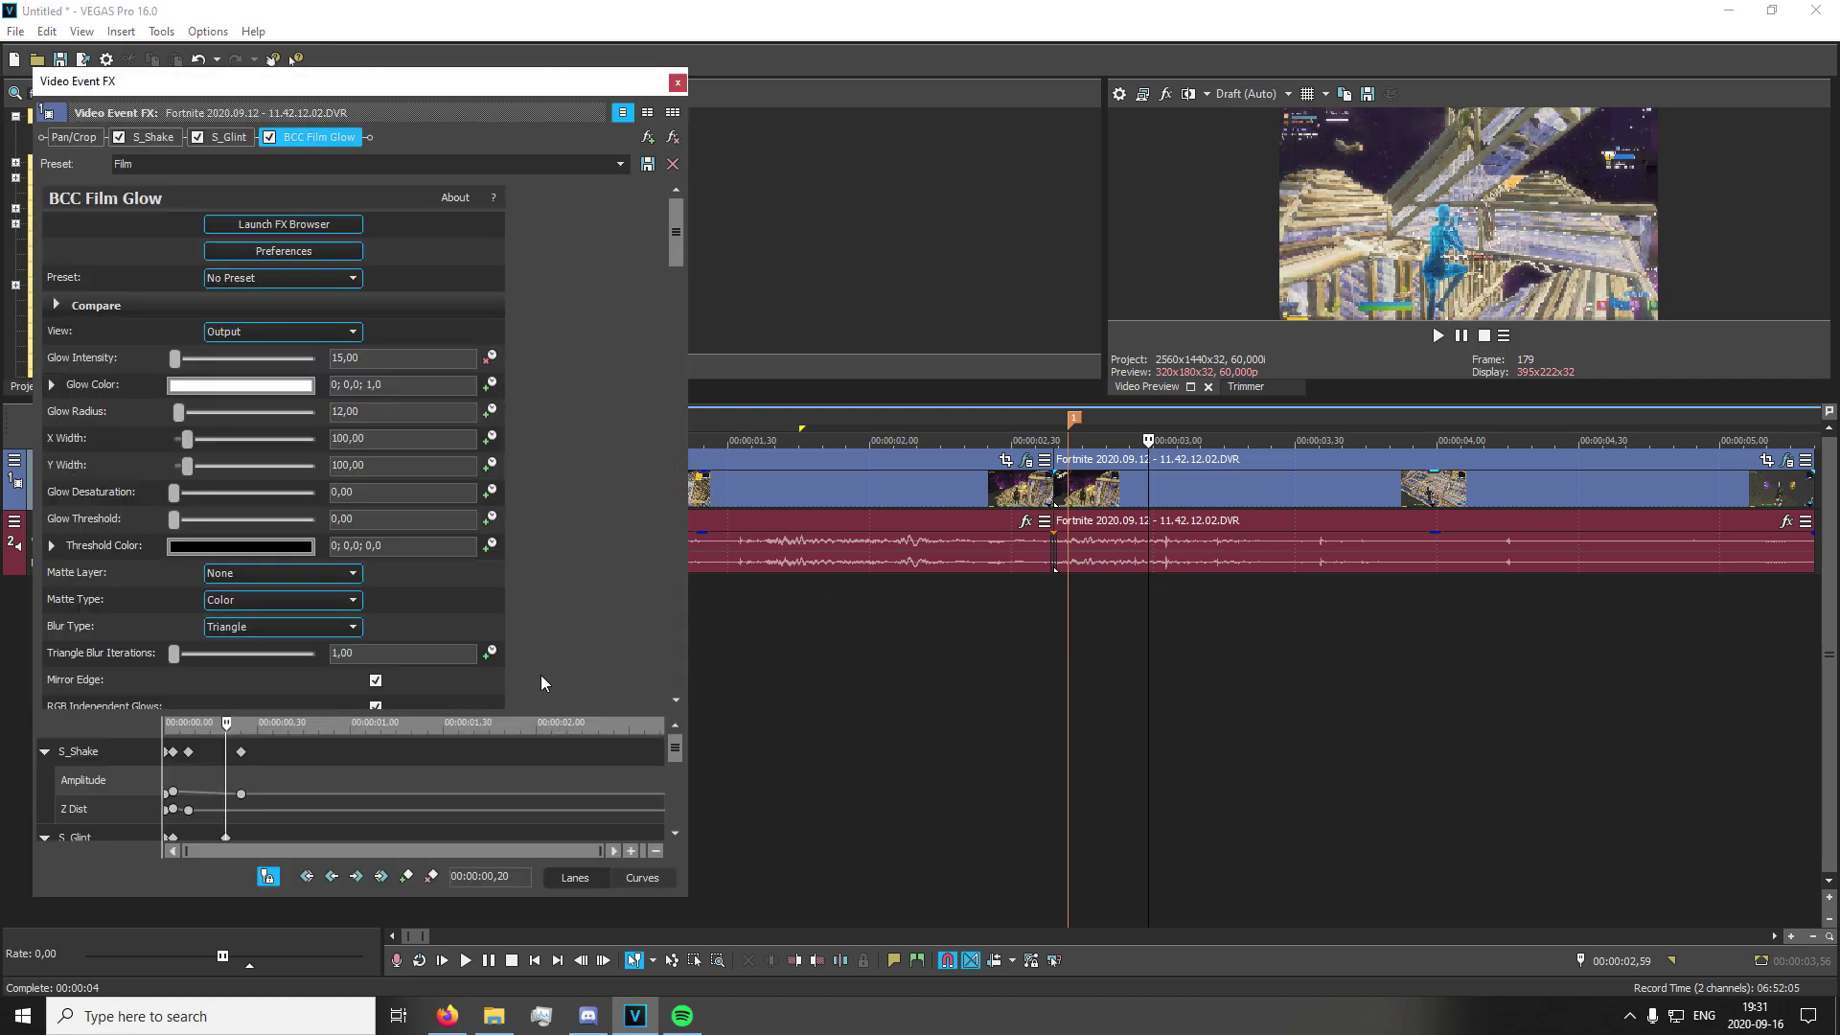
# Animate the BCC Film Glow's Glow Intensity, add a keyframe at 00:00:00,03 and set the first keyframe to 0
pyautogui.moveTo(545, 711); pyautogui.dragTo(545, 252)
pyautogui.click(193, 489)
pyautogui.scroll(2, 274, 492)
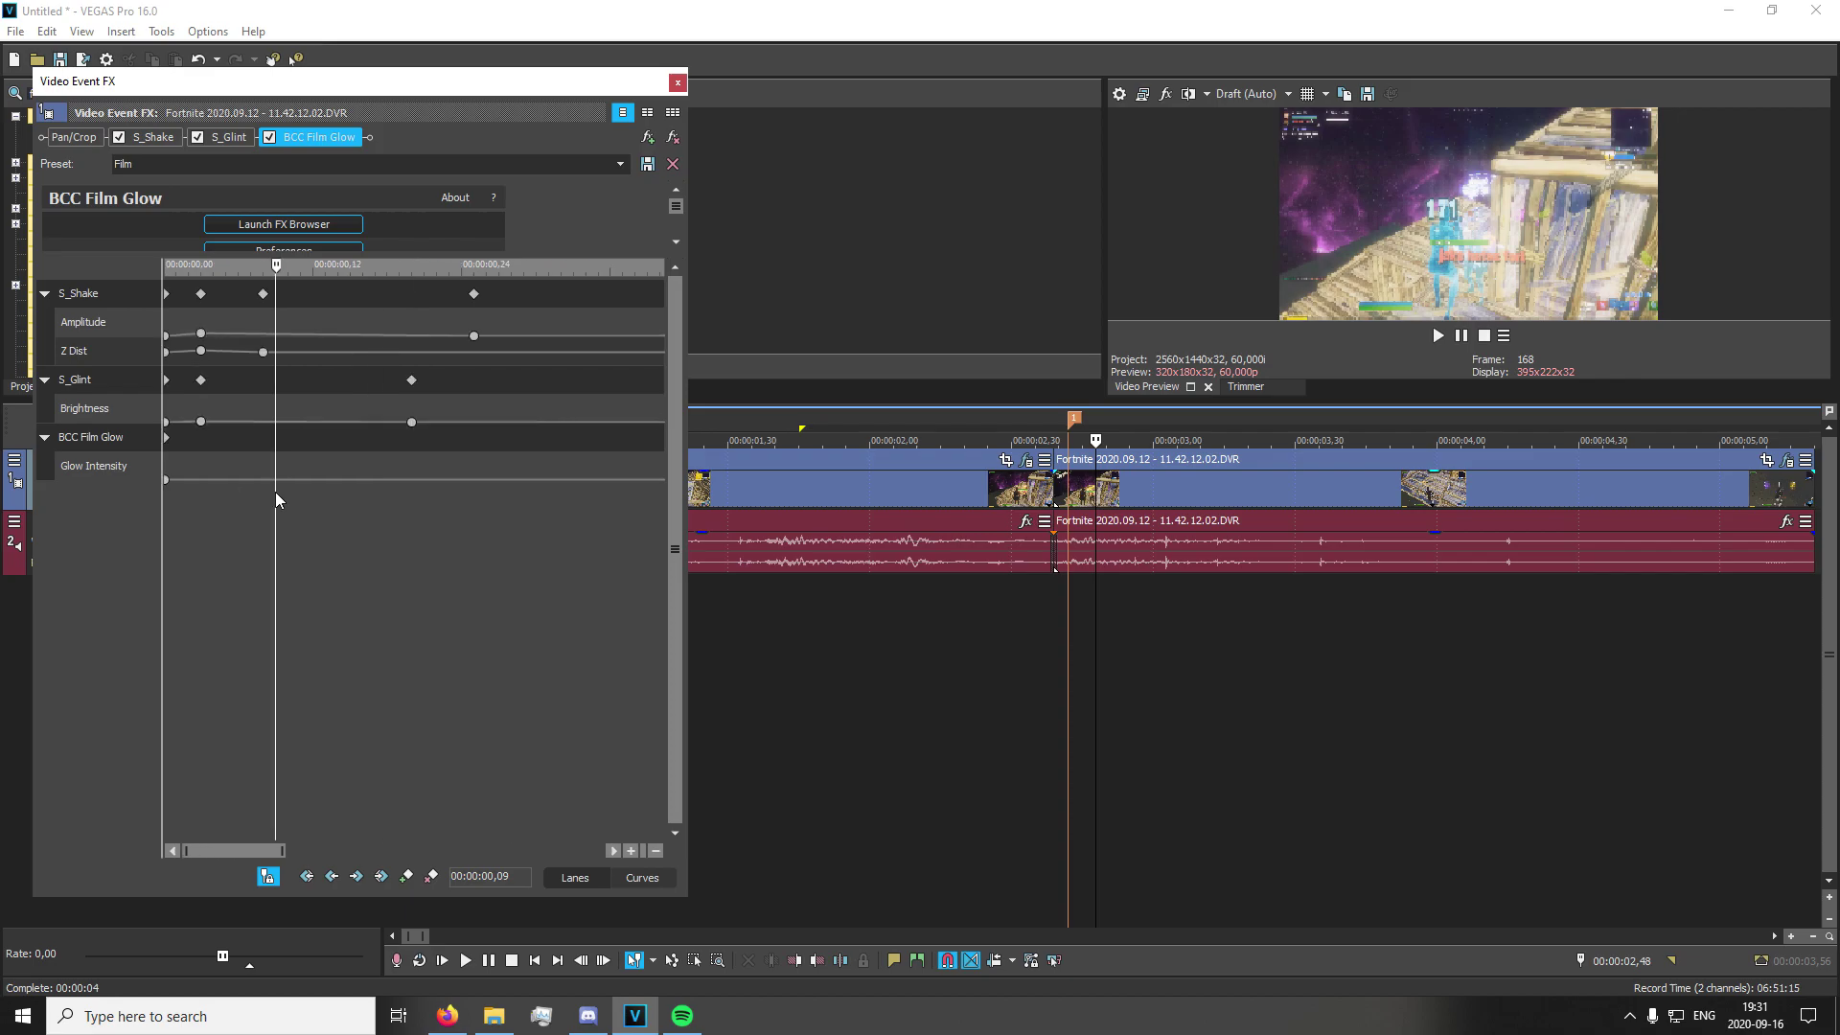
pyautogui.click(184, 495)
pyautogui.scroll(4, 314, 517)
pyautogui.scroll(-3, 314, 517)
pyautogui.moveTo(167, 479); pyautogui.dragTo(204, 482)
pyautogui.doubleClick(165, 477)
pyautogui.doubleClick(165, 477)
pyautogui.moveTo(78, 496); pyautogui.dragTo(4, 500)
pyautogui.press('Return')
# Add a Glow Intensity keyframe at 00:00:00,20 with a value of 0
pyautogui.click(412, 476)
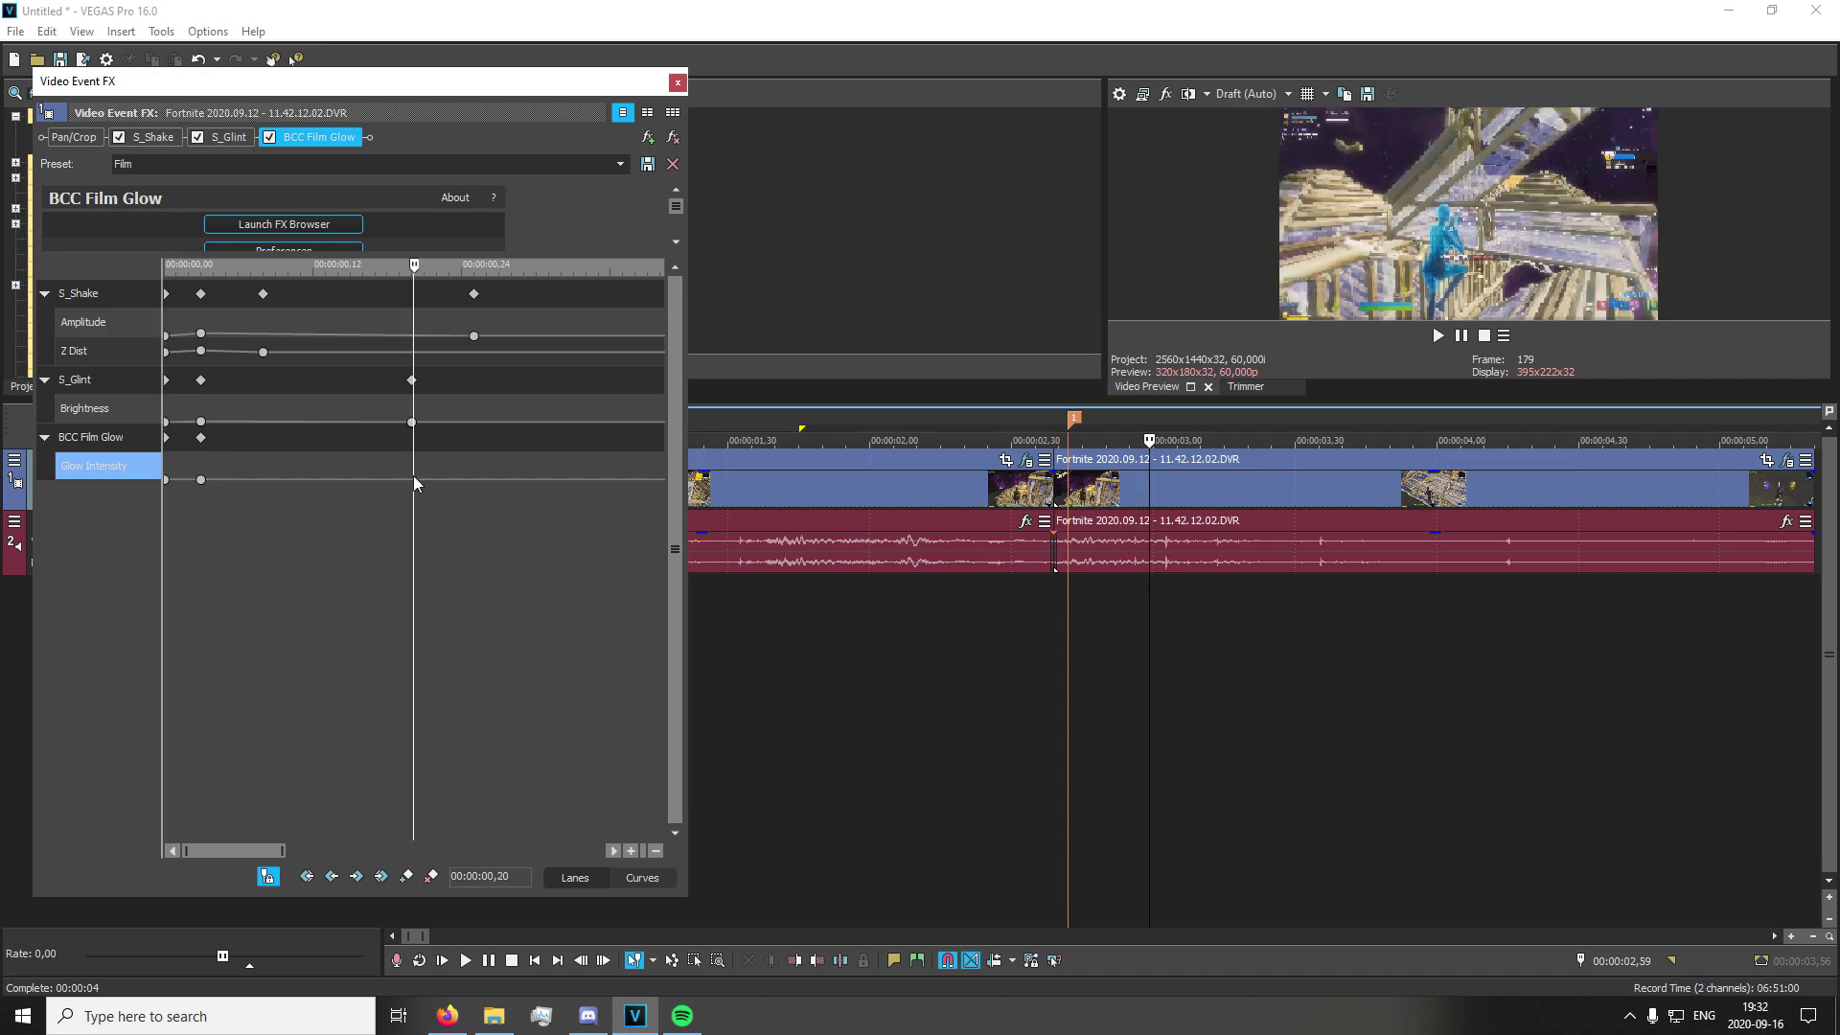
pyautogui.doubleClick(412, 477)
pyautogui.press('Return')
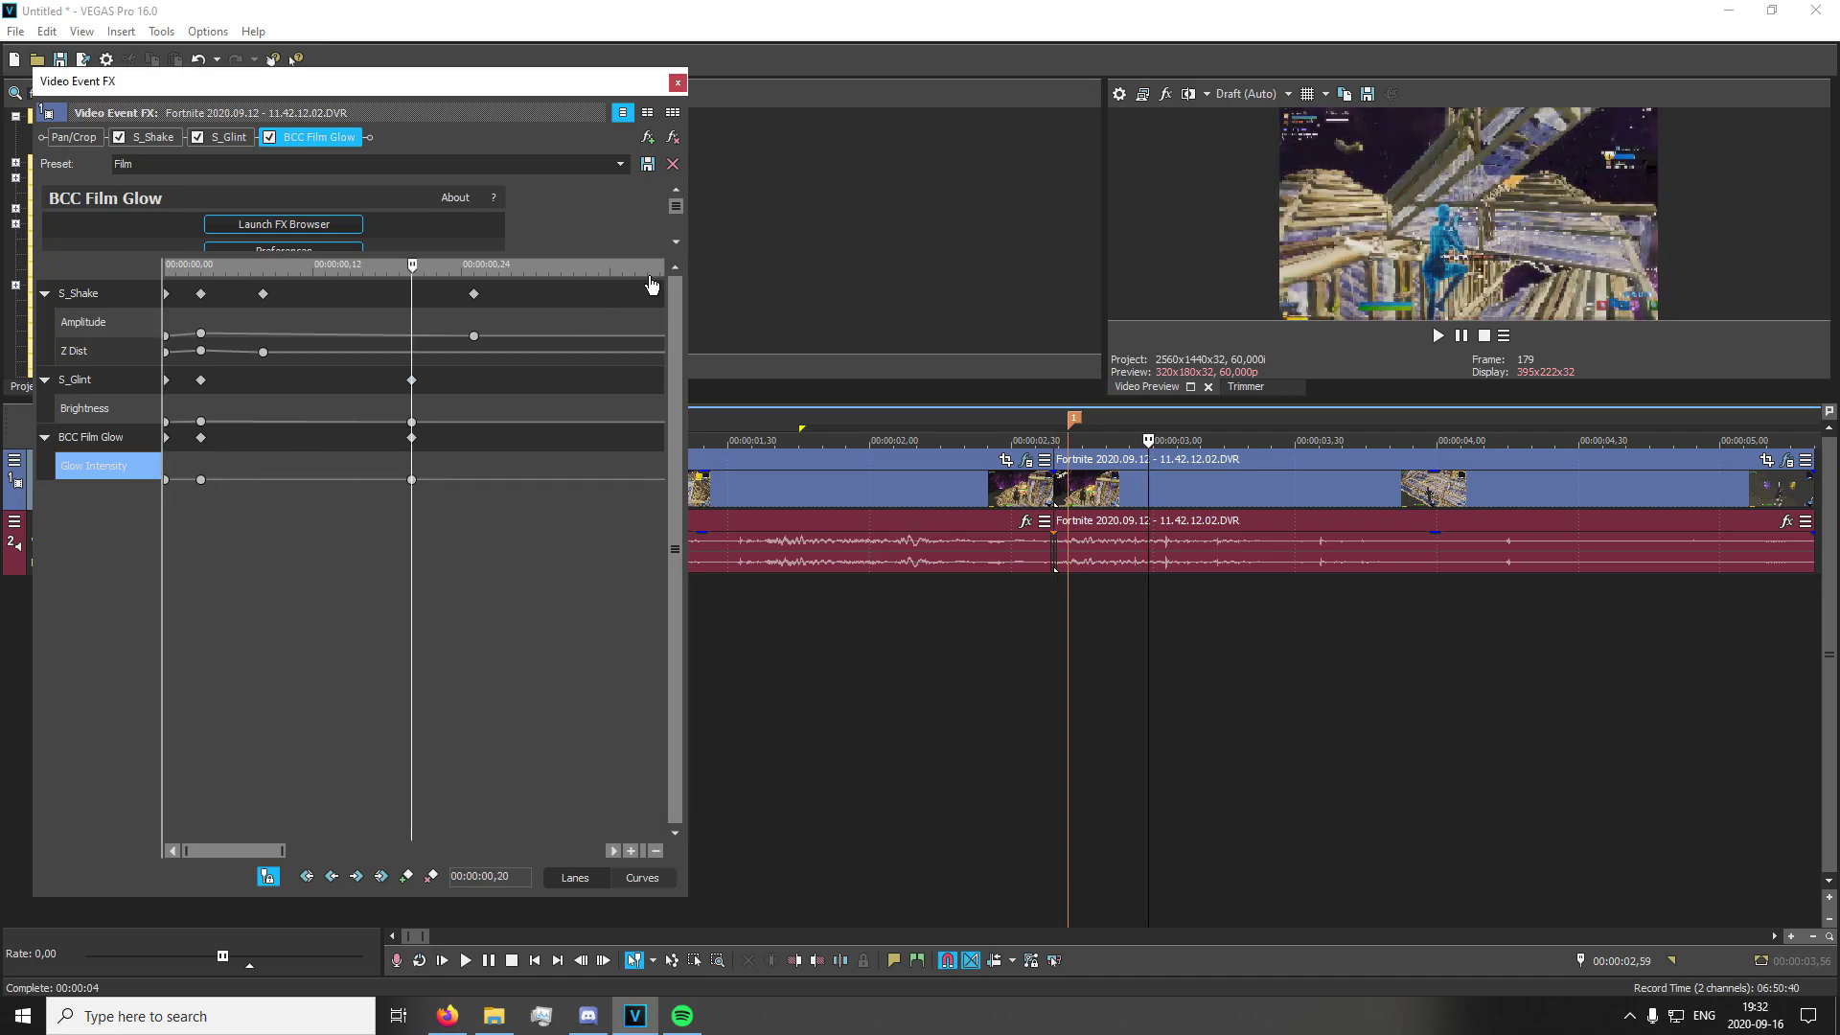
# Set the BCC Film Glow's Glow Color to purple, HSV 280; 0,84; 0,89
pyautogui.moveTo(593, 252); pyautogui.dragTo(575, 437)
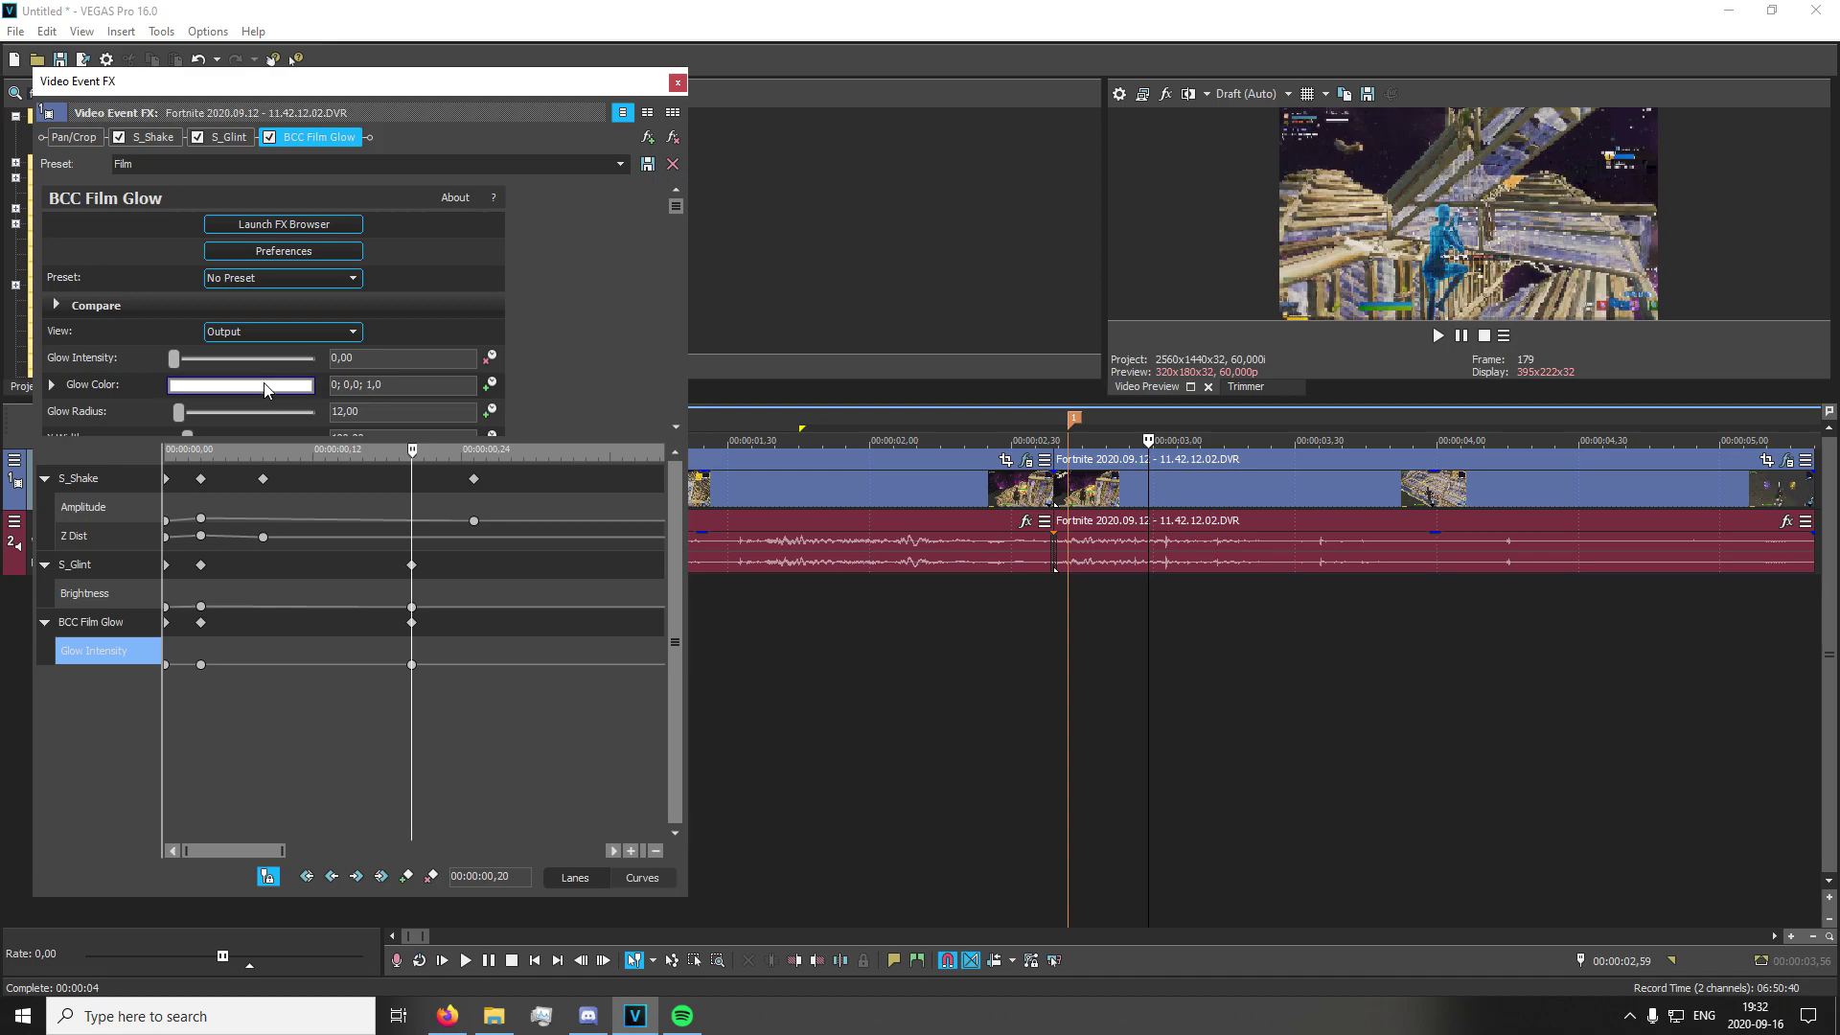
pyautogui.click(240, 385)
pyautogui.moveTo(309, 561); pyautogui.dragTo(311, 481)
pyautogui.click(242, 451)
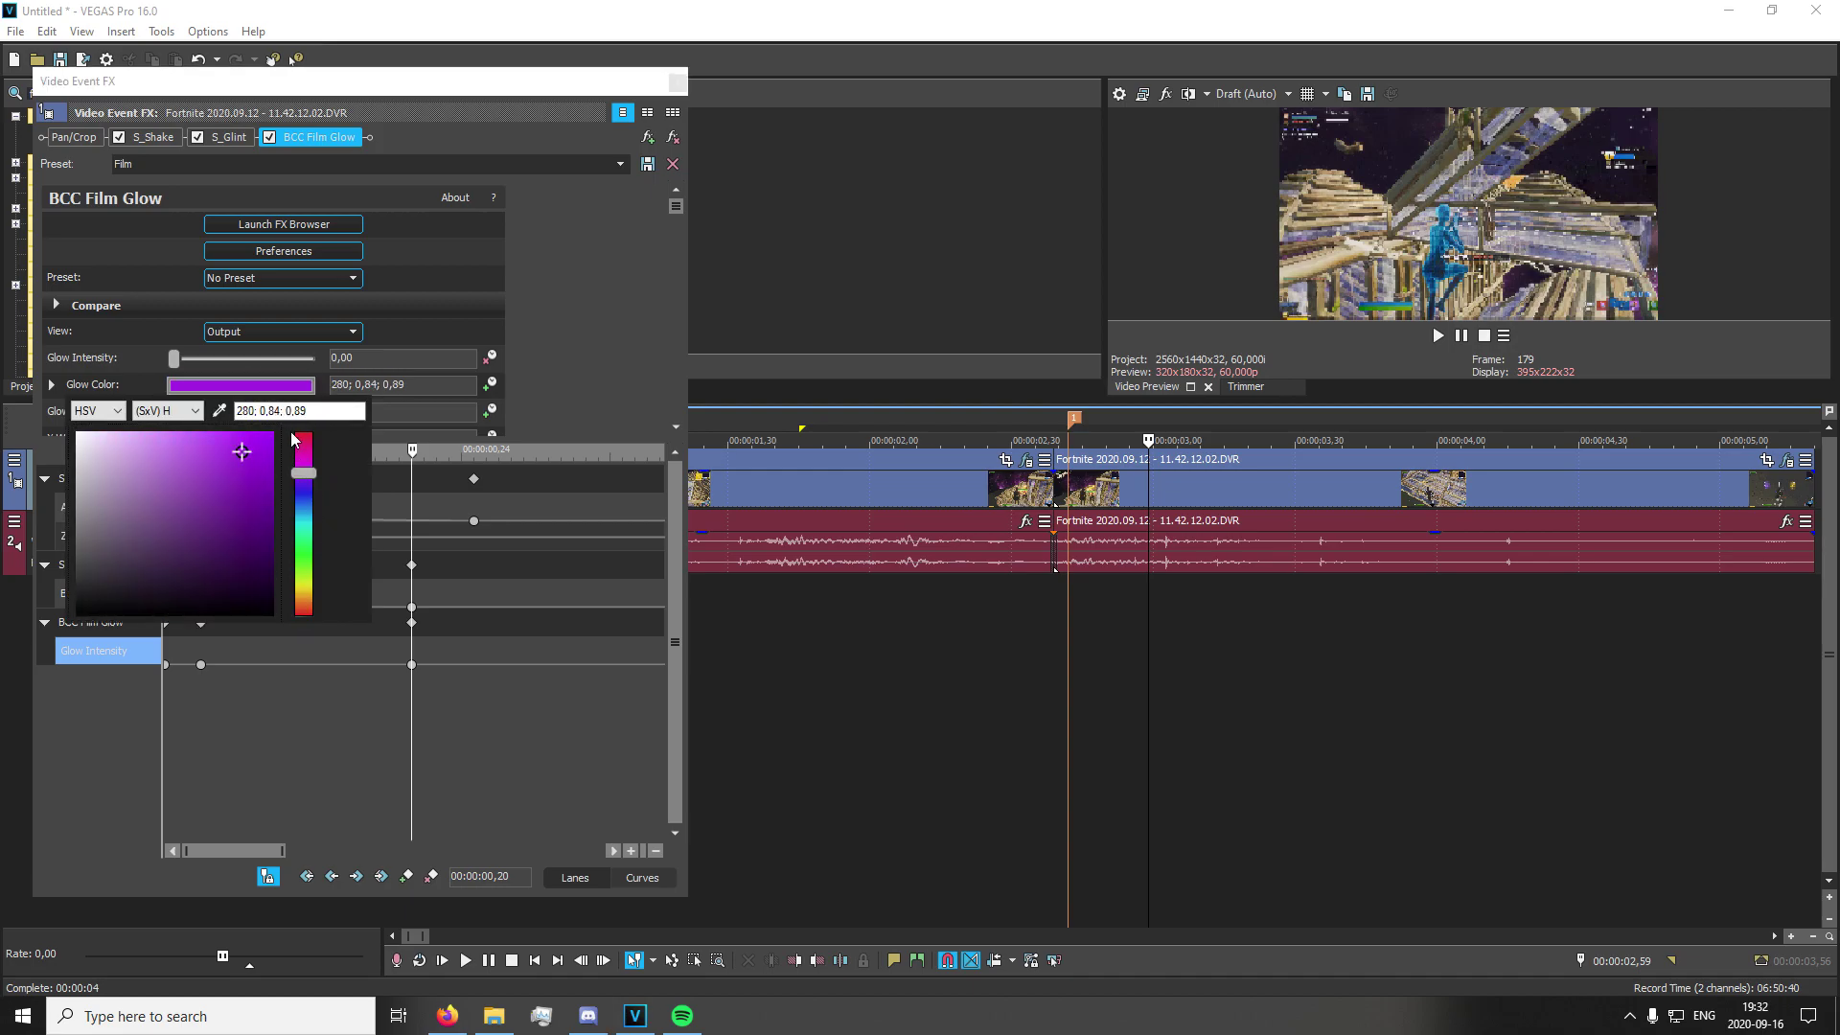
pyautogui.click(677, 82)
# Play back the section around the cut to check the purple glow
pyautogui.click(1015, 635)
pyautogui.press('space')
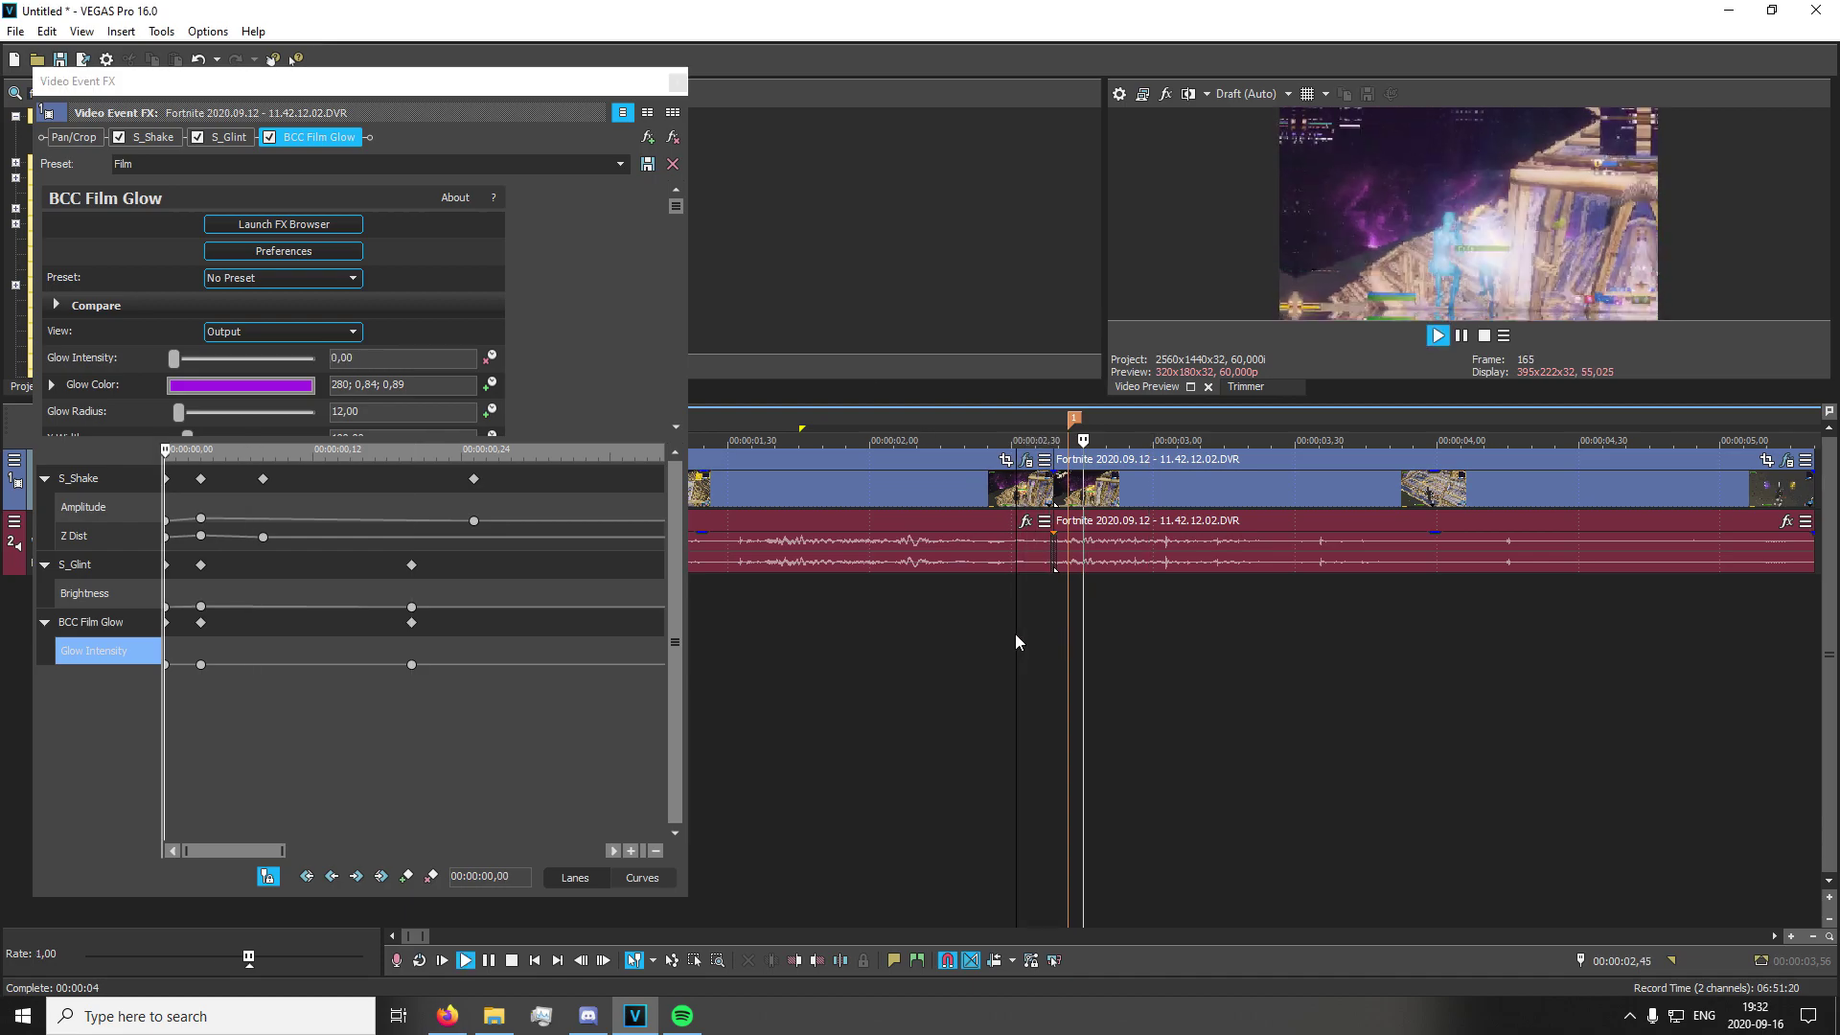
pyautogui.press('space')
pyautogui.click(880, 618)
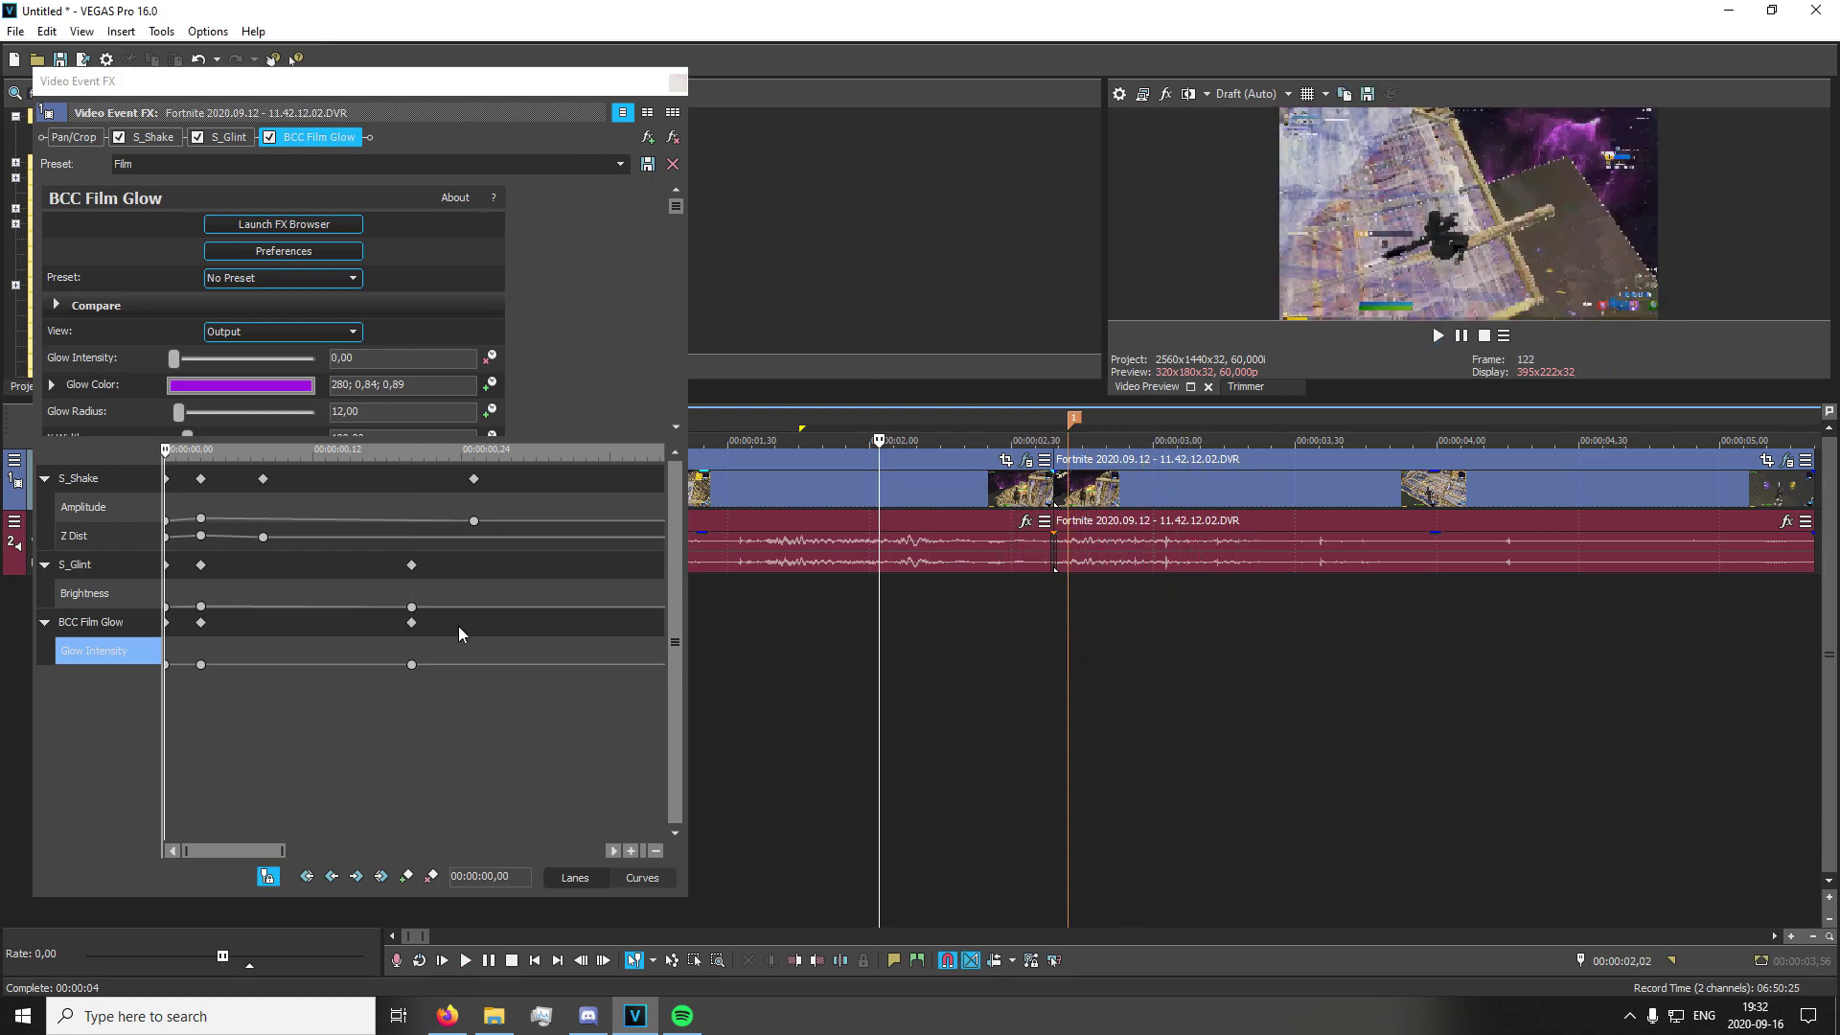
# Move the last Glow Intensity keyframe to about 00:00:00,30, set the one at 00:00:00,03 to 62,83, and close the effect settings
pyautogui.moveTo(411, 664); pyautogui.dragTo(536, 664)
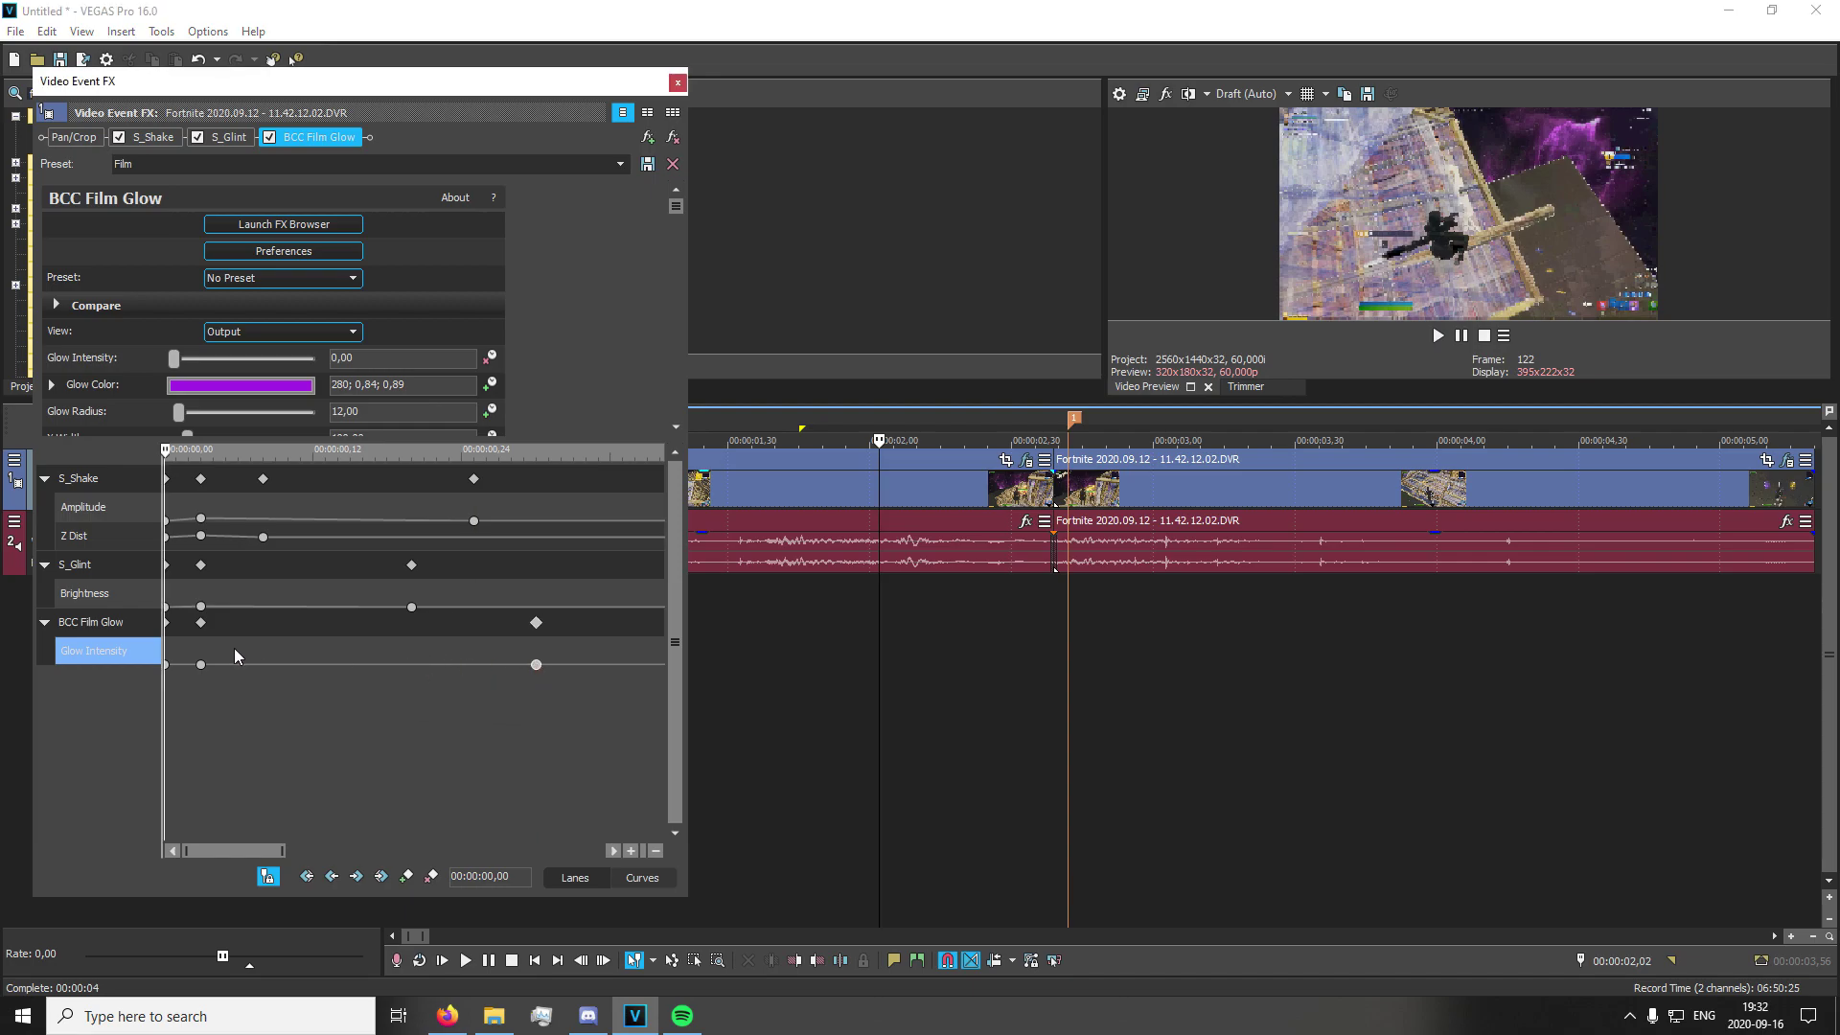
pyautogui.doubleClick(200, 665)
pyautogui.moveTo(114, 685); pyautogui.dragTo(116, 687)
pyautogui.click(1067, 625)
pyautogui.press('space')
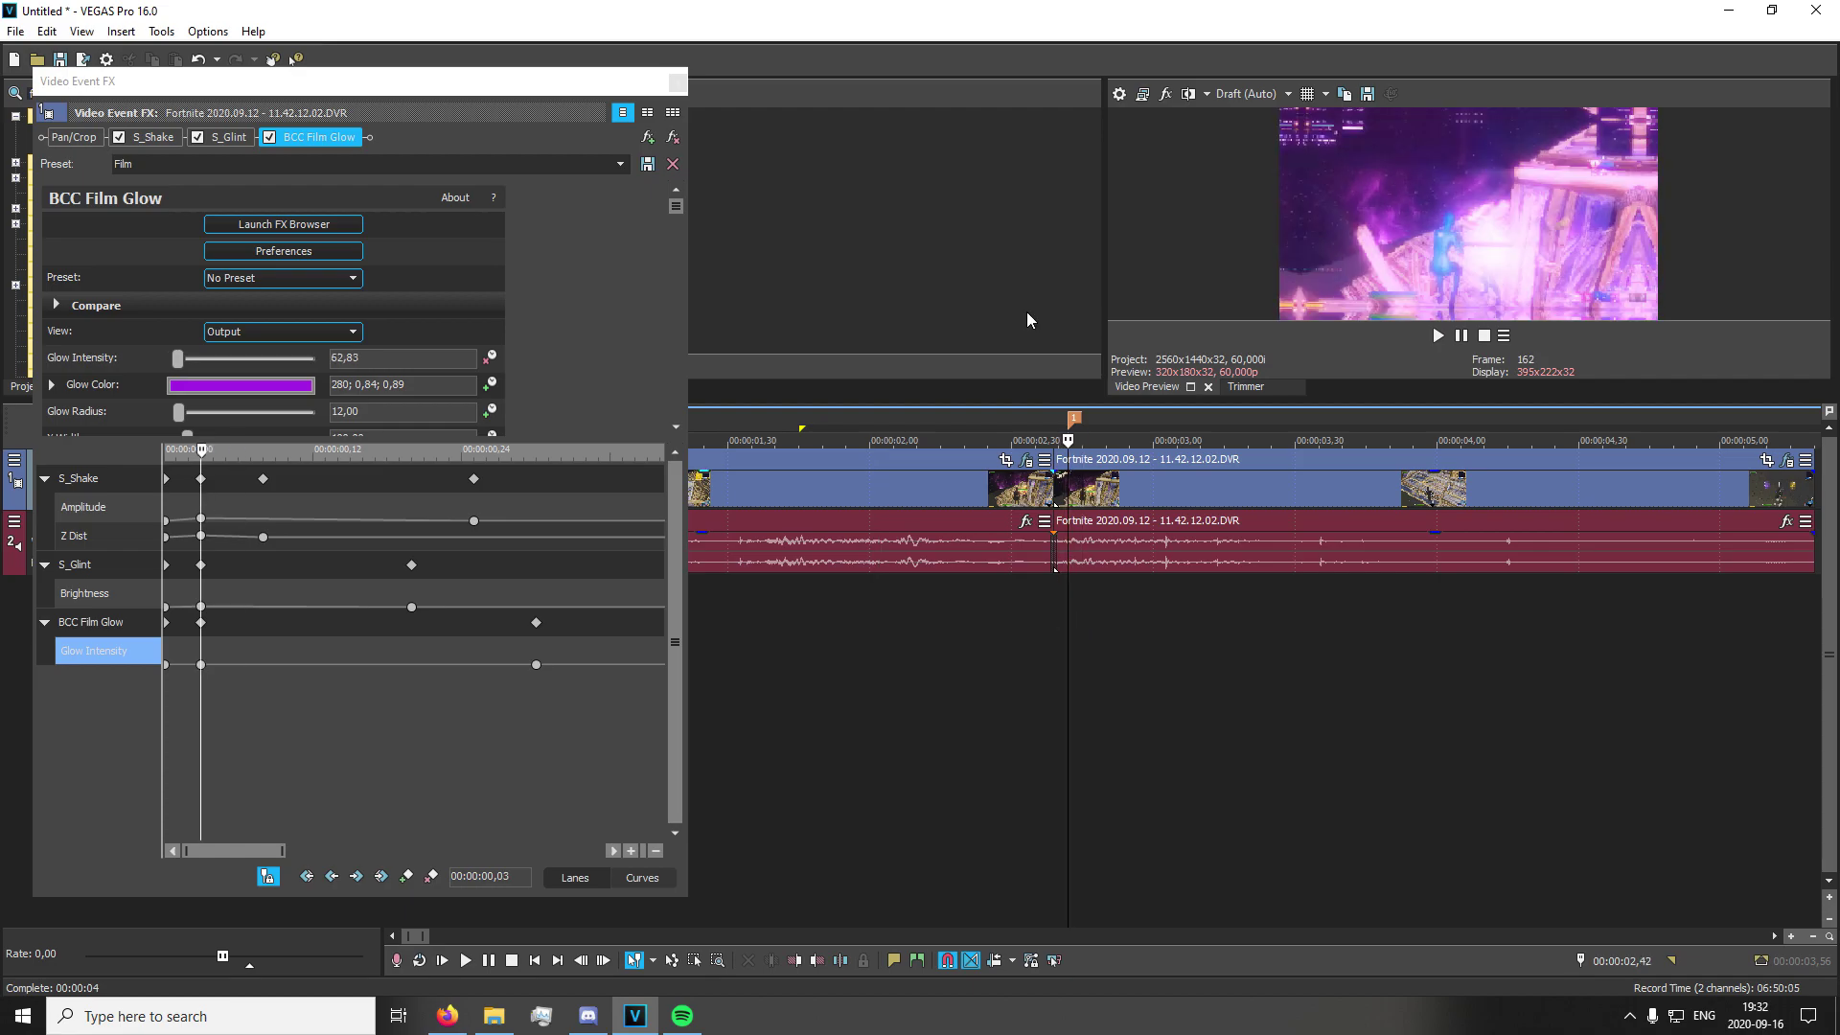
pyautogui.click(676, 81)
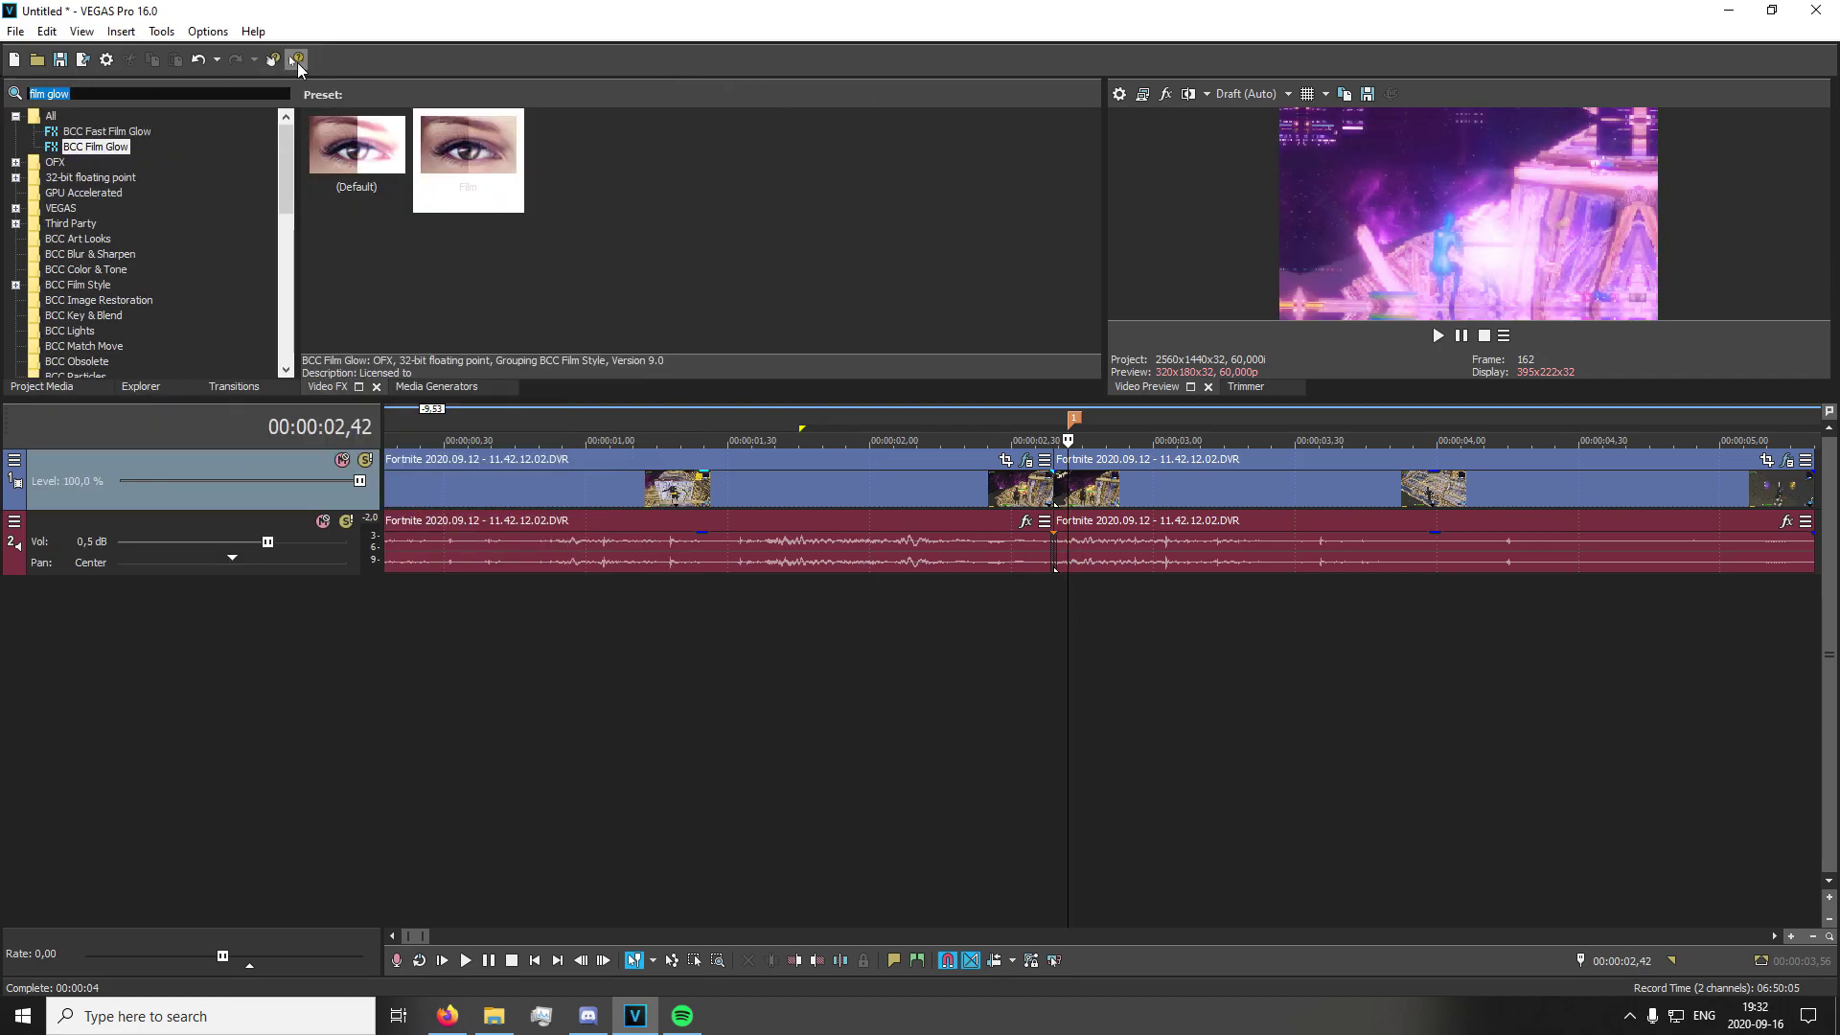
# Search the video effects for "twix" and apply the Twixtor (Default) preset to the second clip
pyautogui.write('twix')
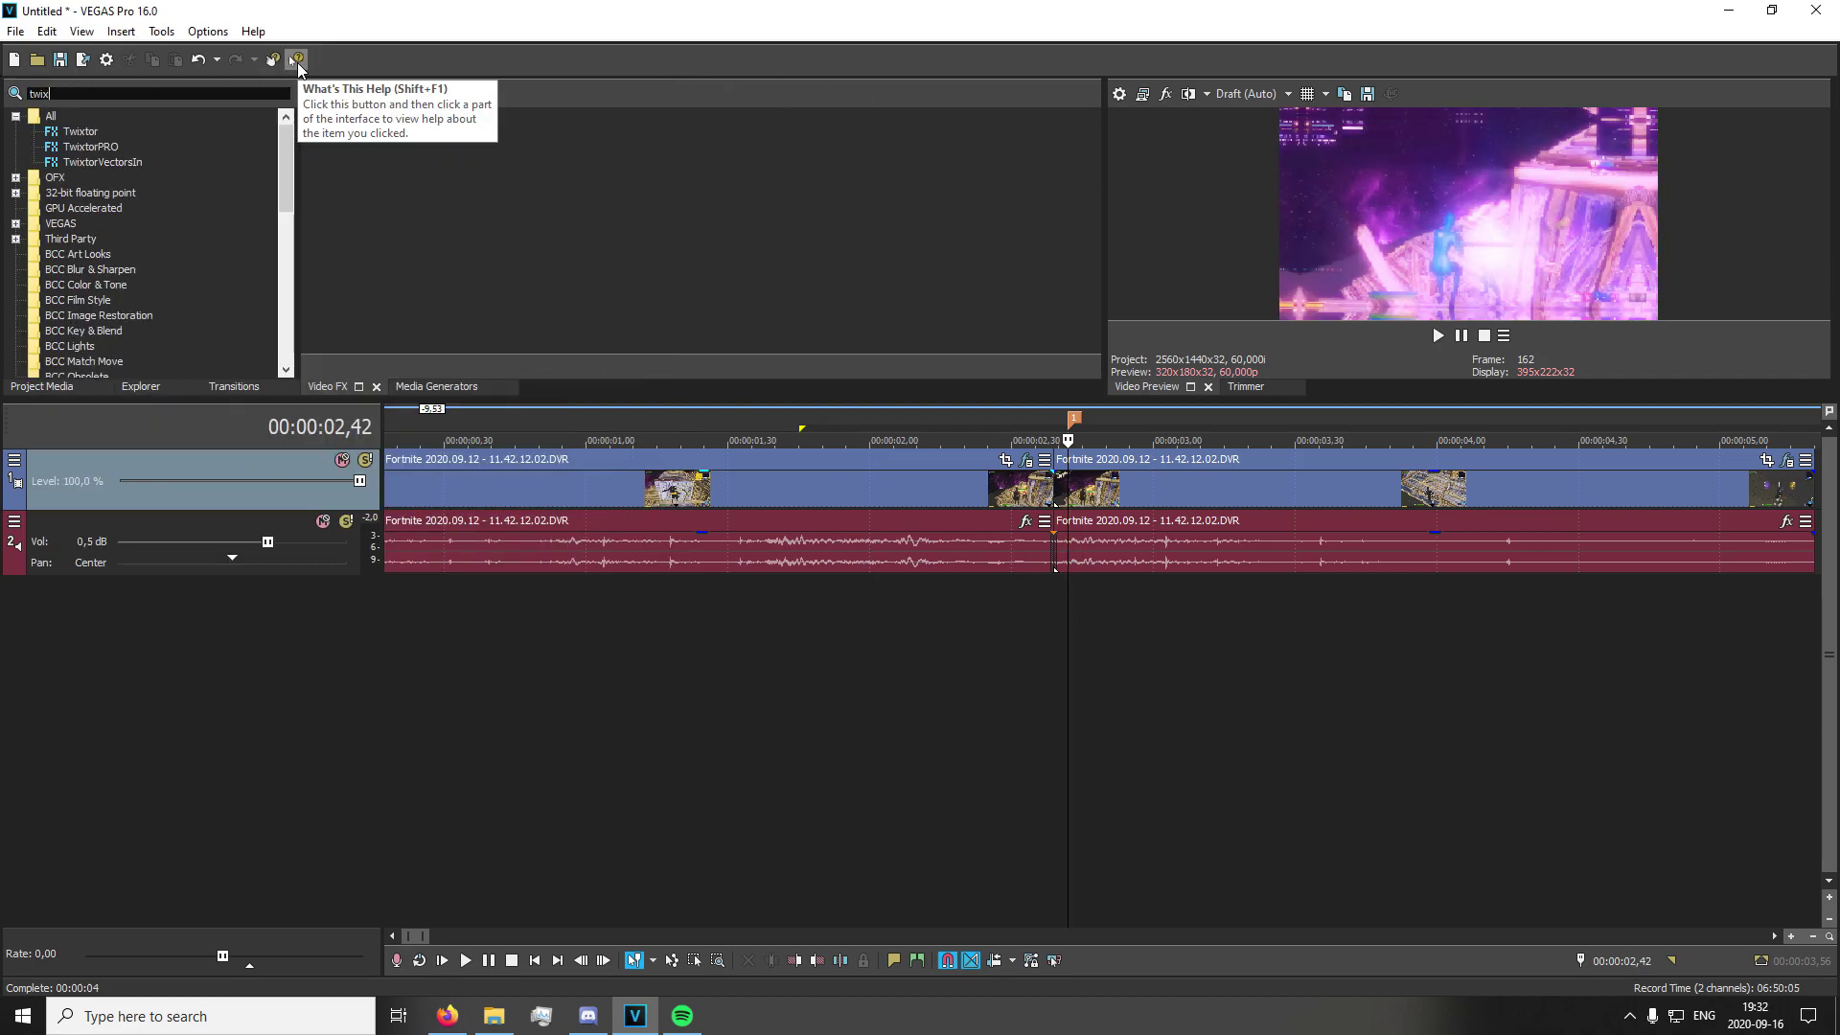
pyautogui.click(82, 132)
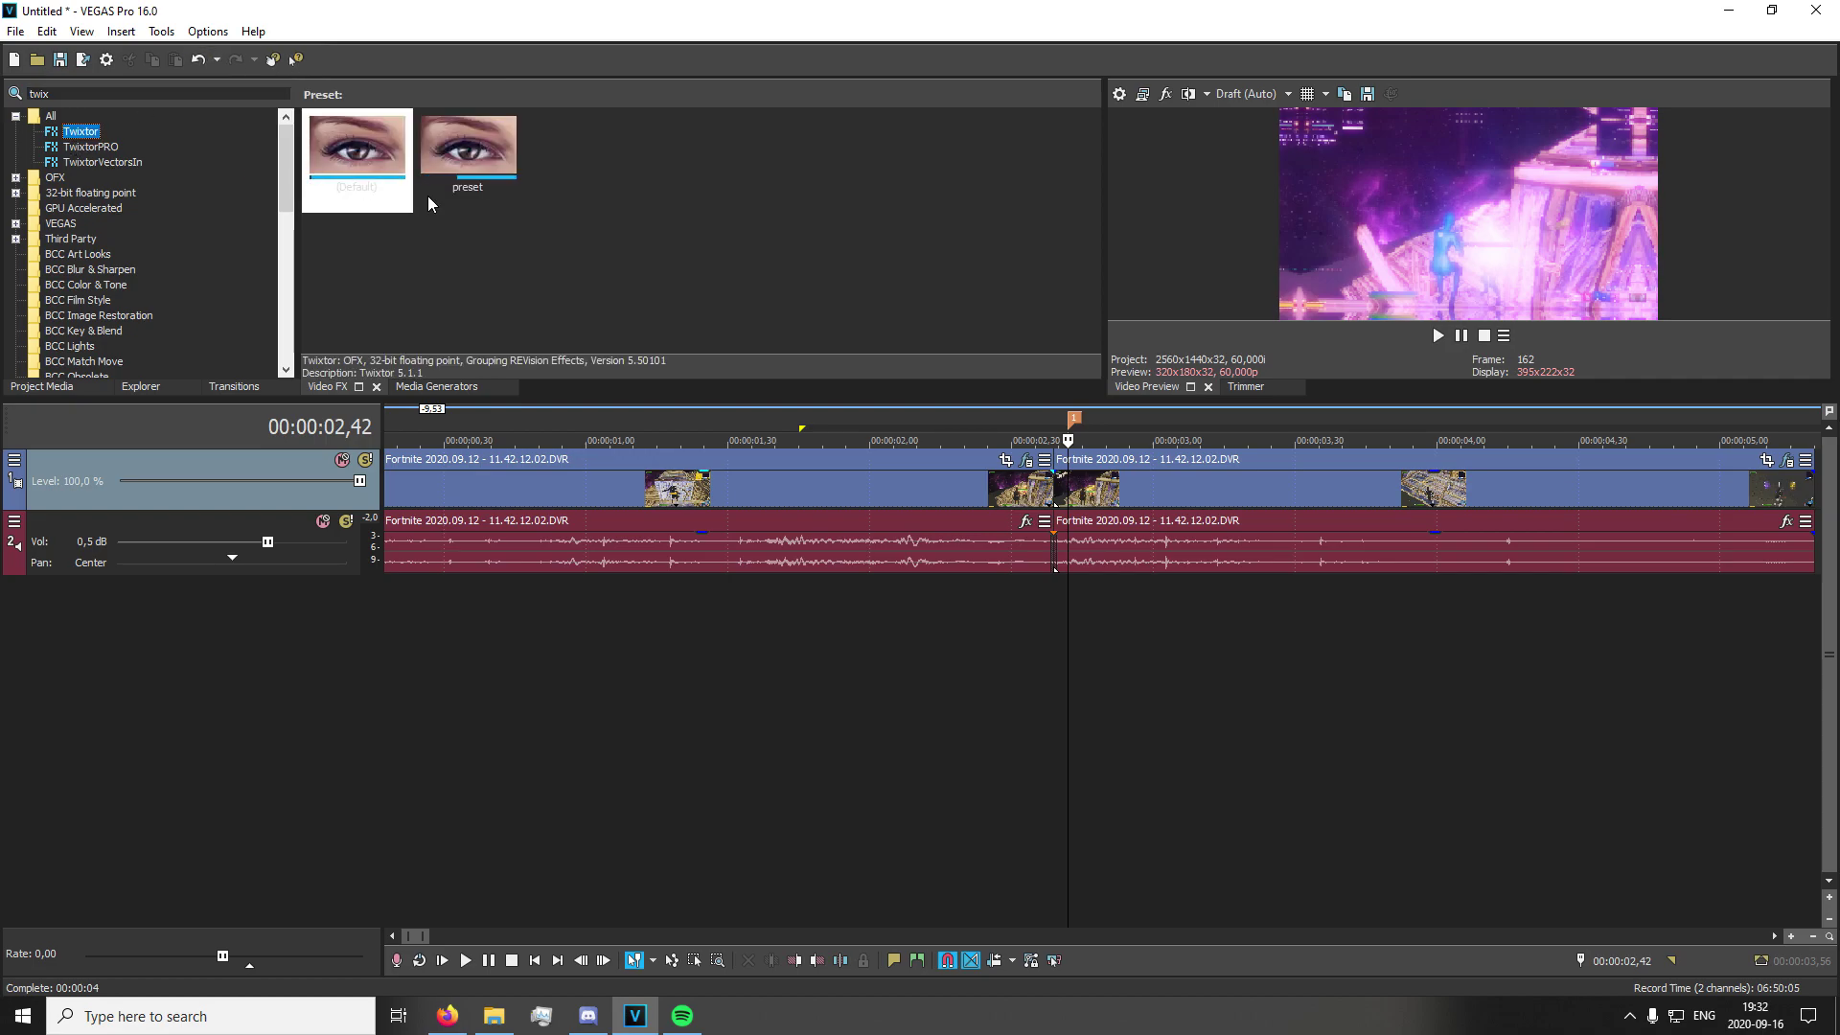
pyautogui.click(468, 163)
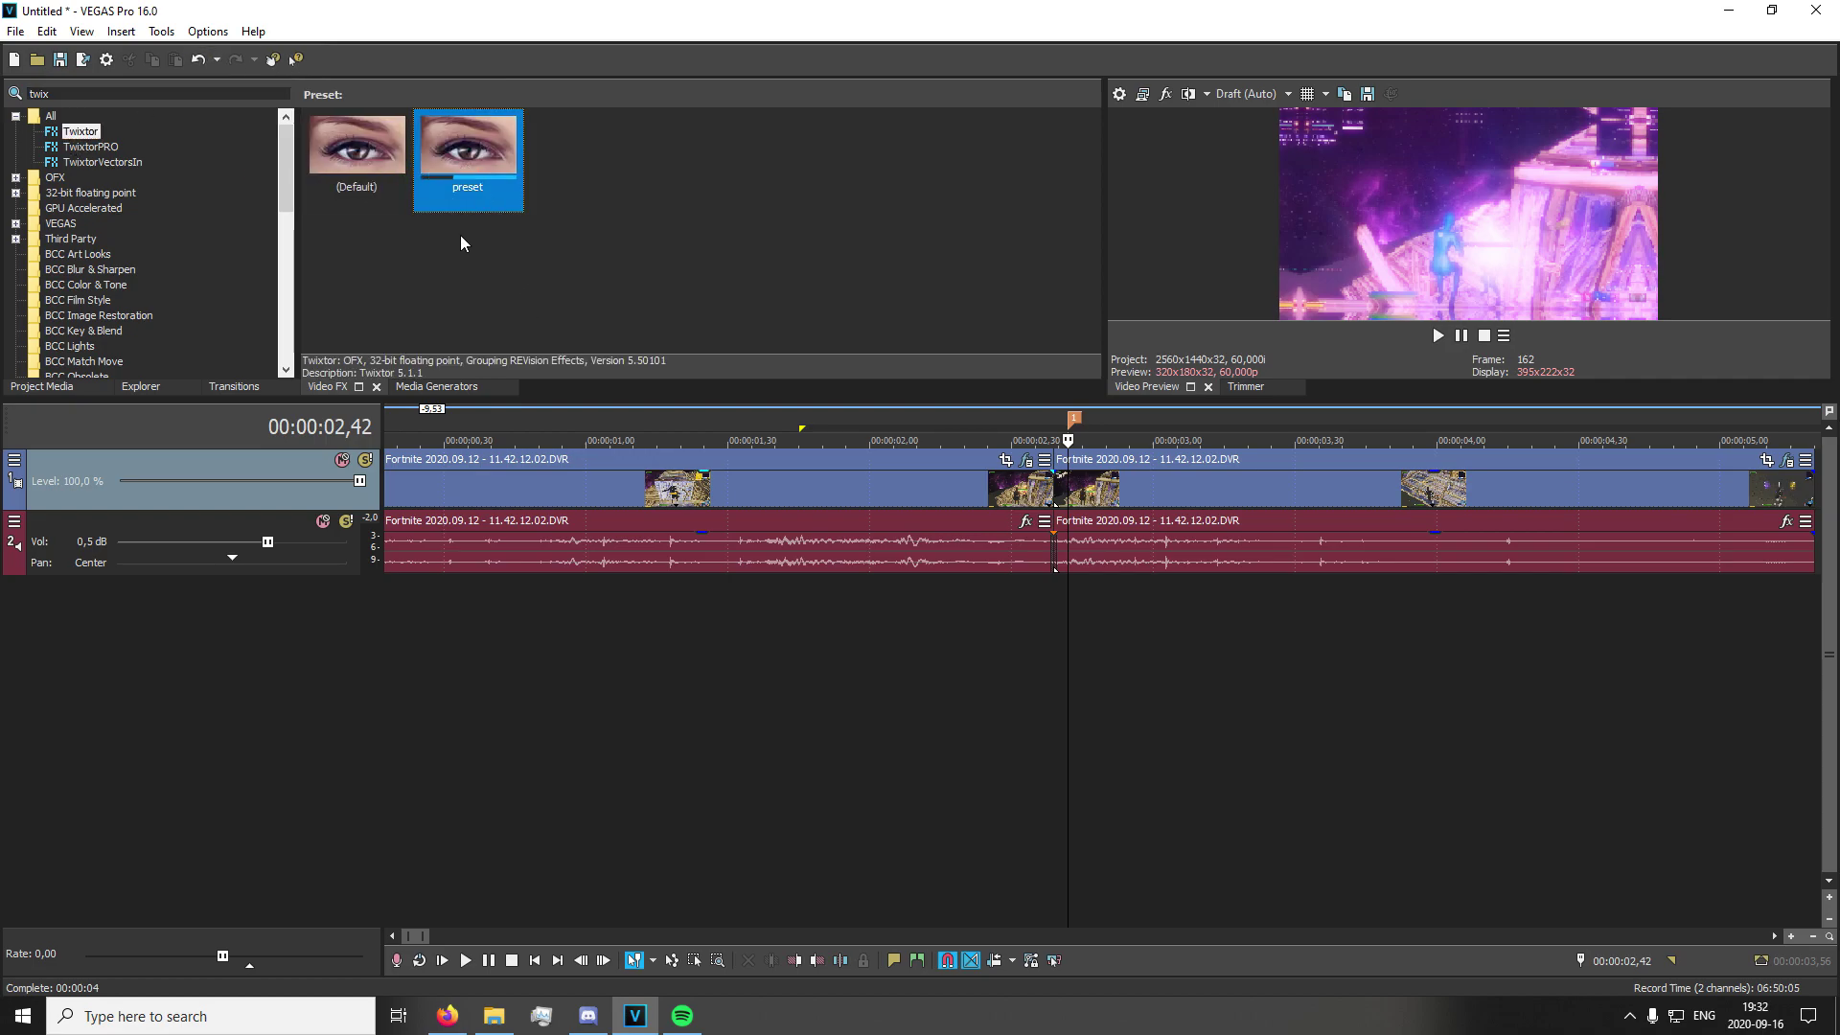
pyautogui.click(371, 206)
pyautogui.moveTo(1031, 490); pyautogui.dragTo(1100, 489)
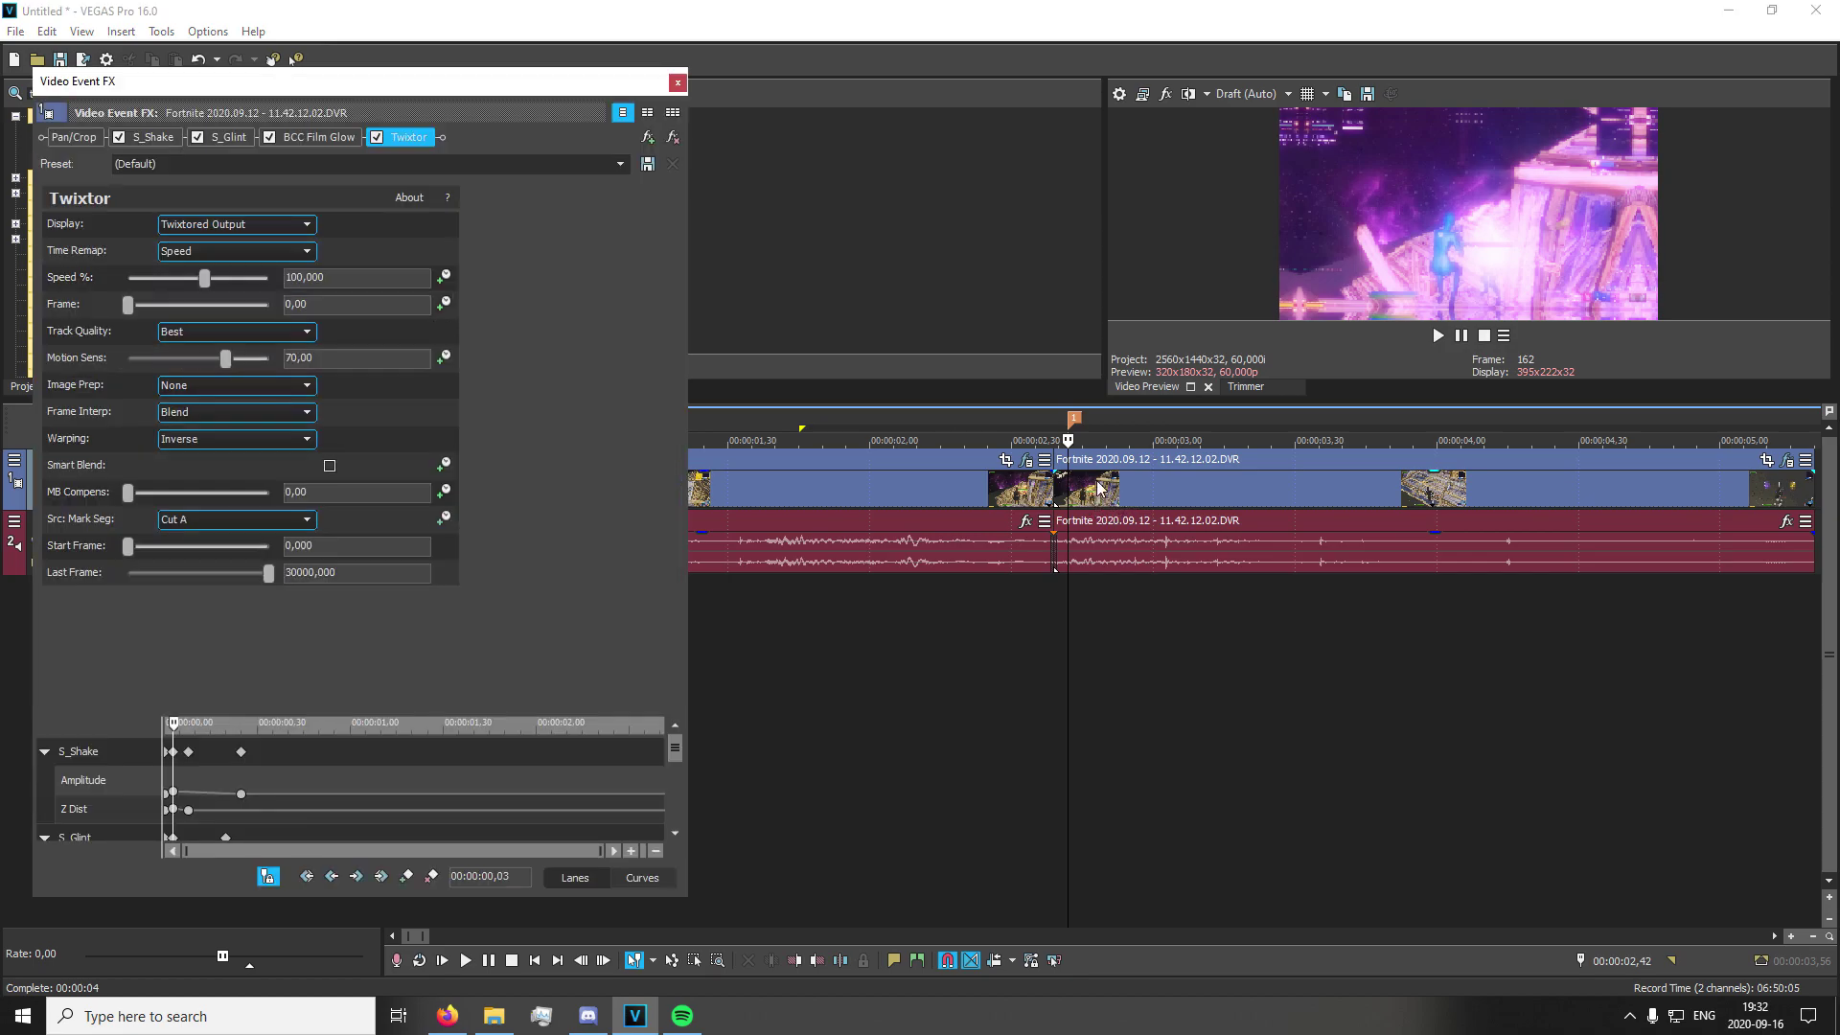
# Animate the Twixtor Speed % and set its first keyframe to 50
pyautogui.click(444, 278)
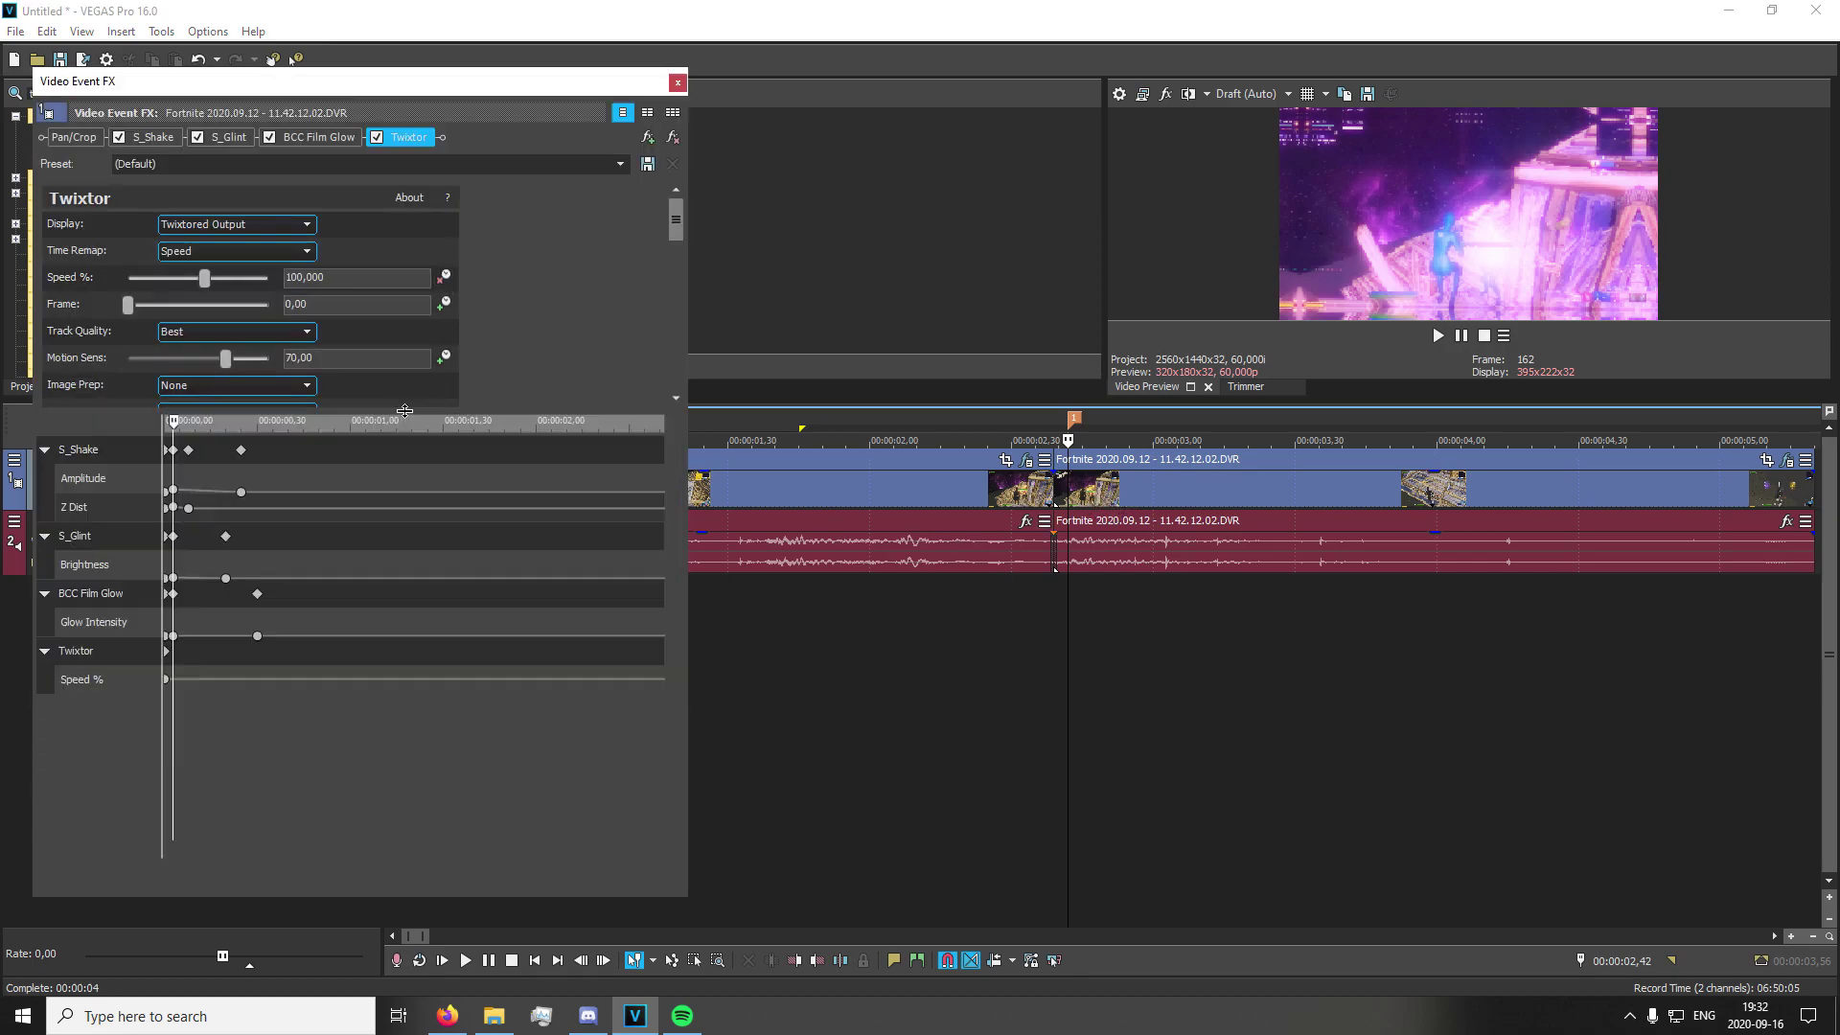
pyautogui.scroll(5, 175, 696)
pyautogui.doubleClick(166, 679)
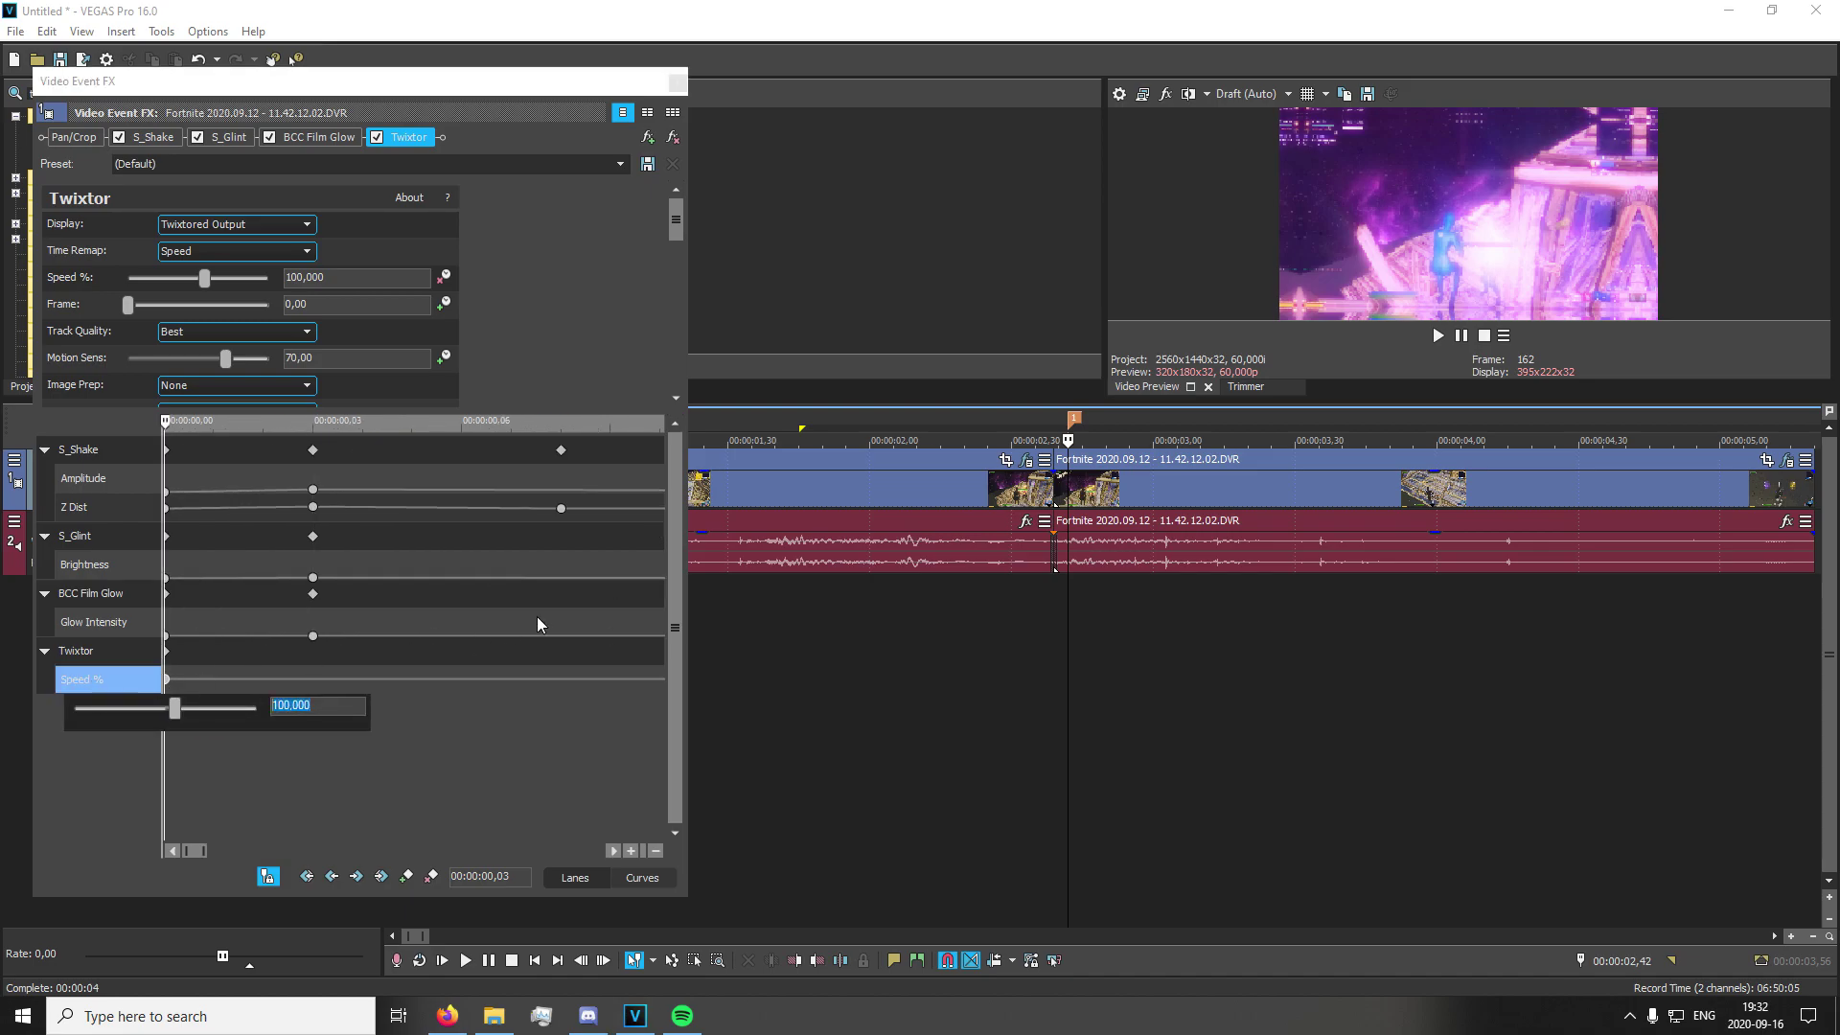
pyautogui.write('50')
pyautogui.press('Return')
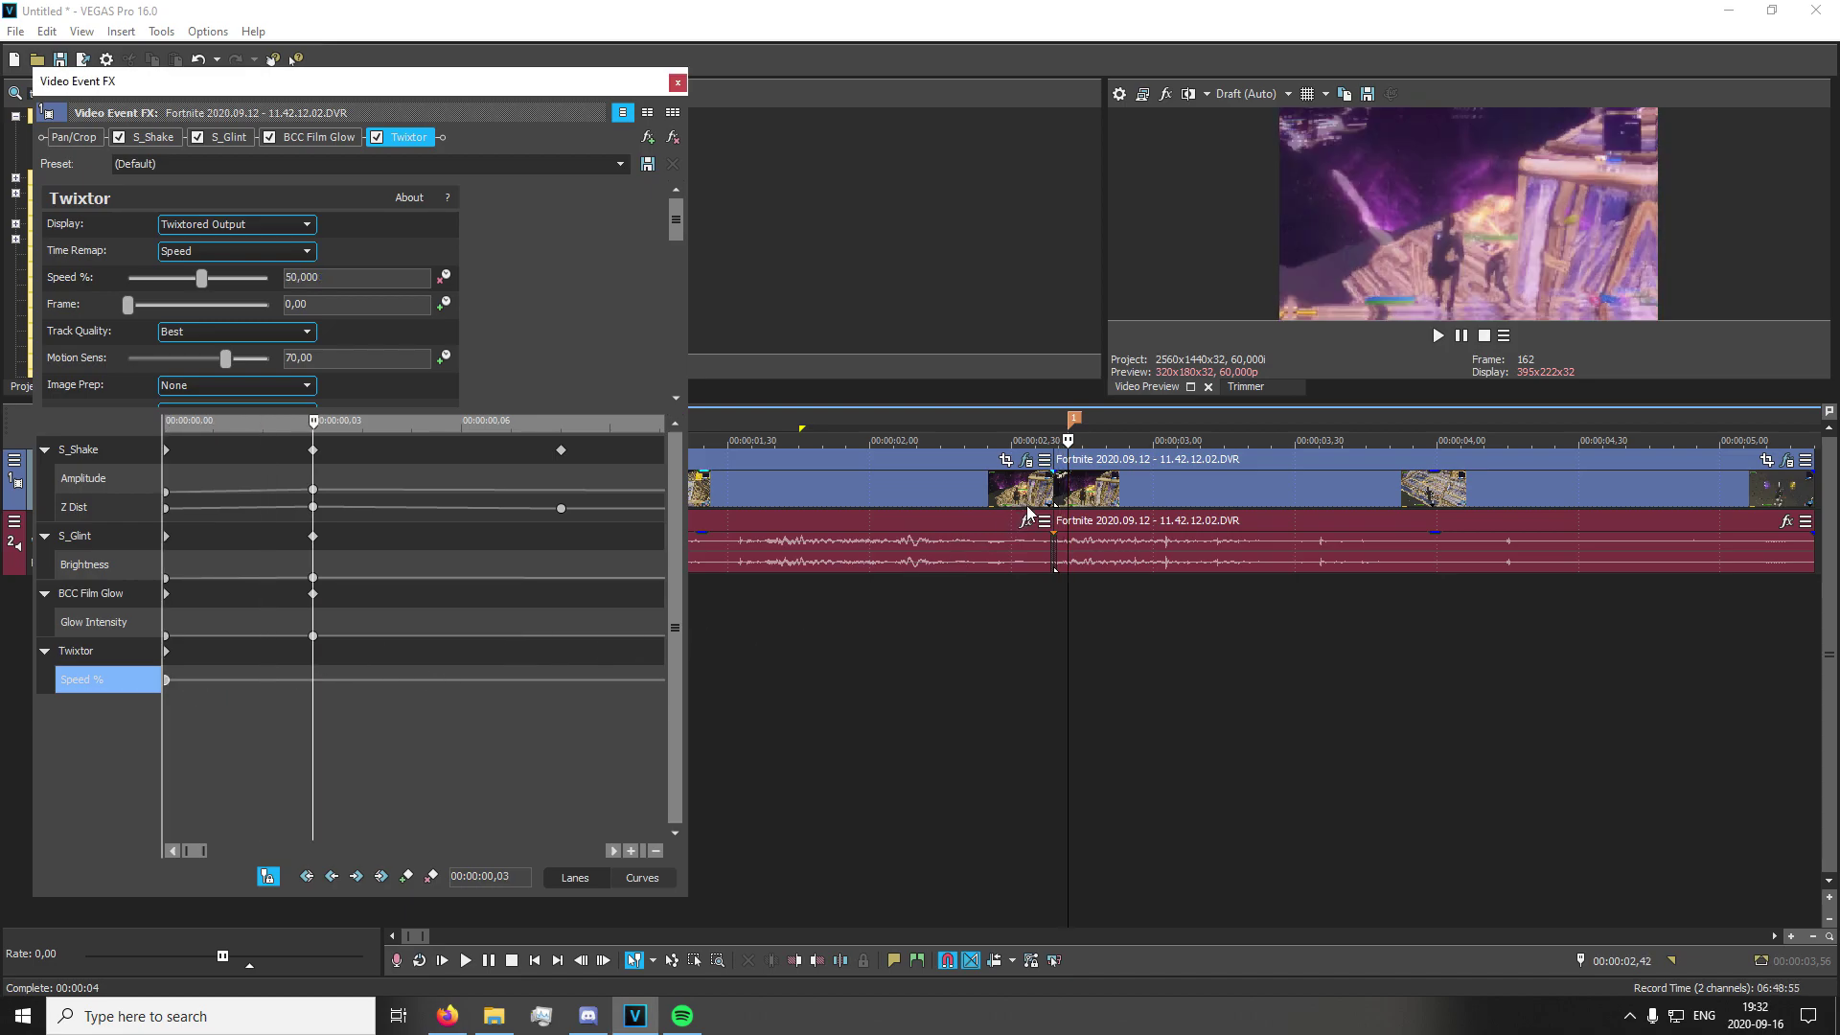
# Add a Twixtor Speed % keyframe of 300 at 00:00:00,03, at the timeline marker
pyautogui.click(1070, 495)
pyautogui.click(1068, 496)
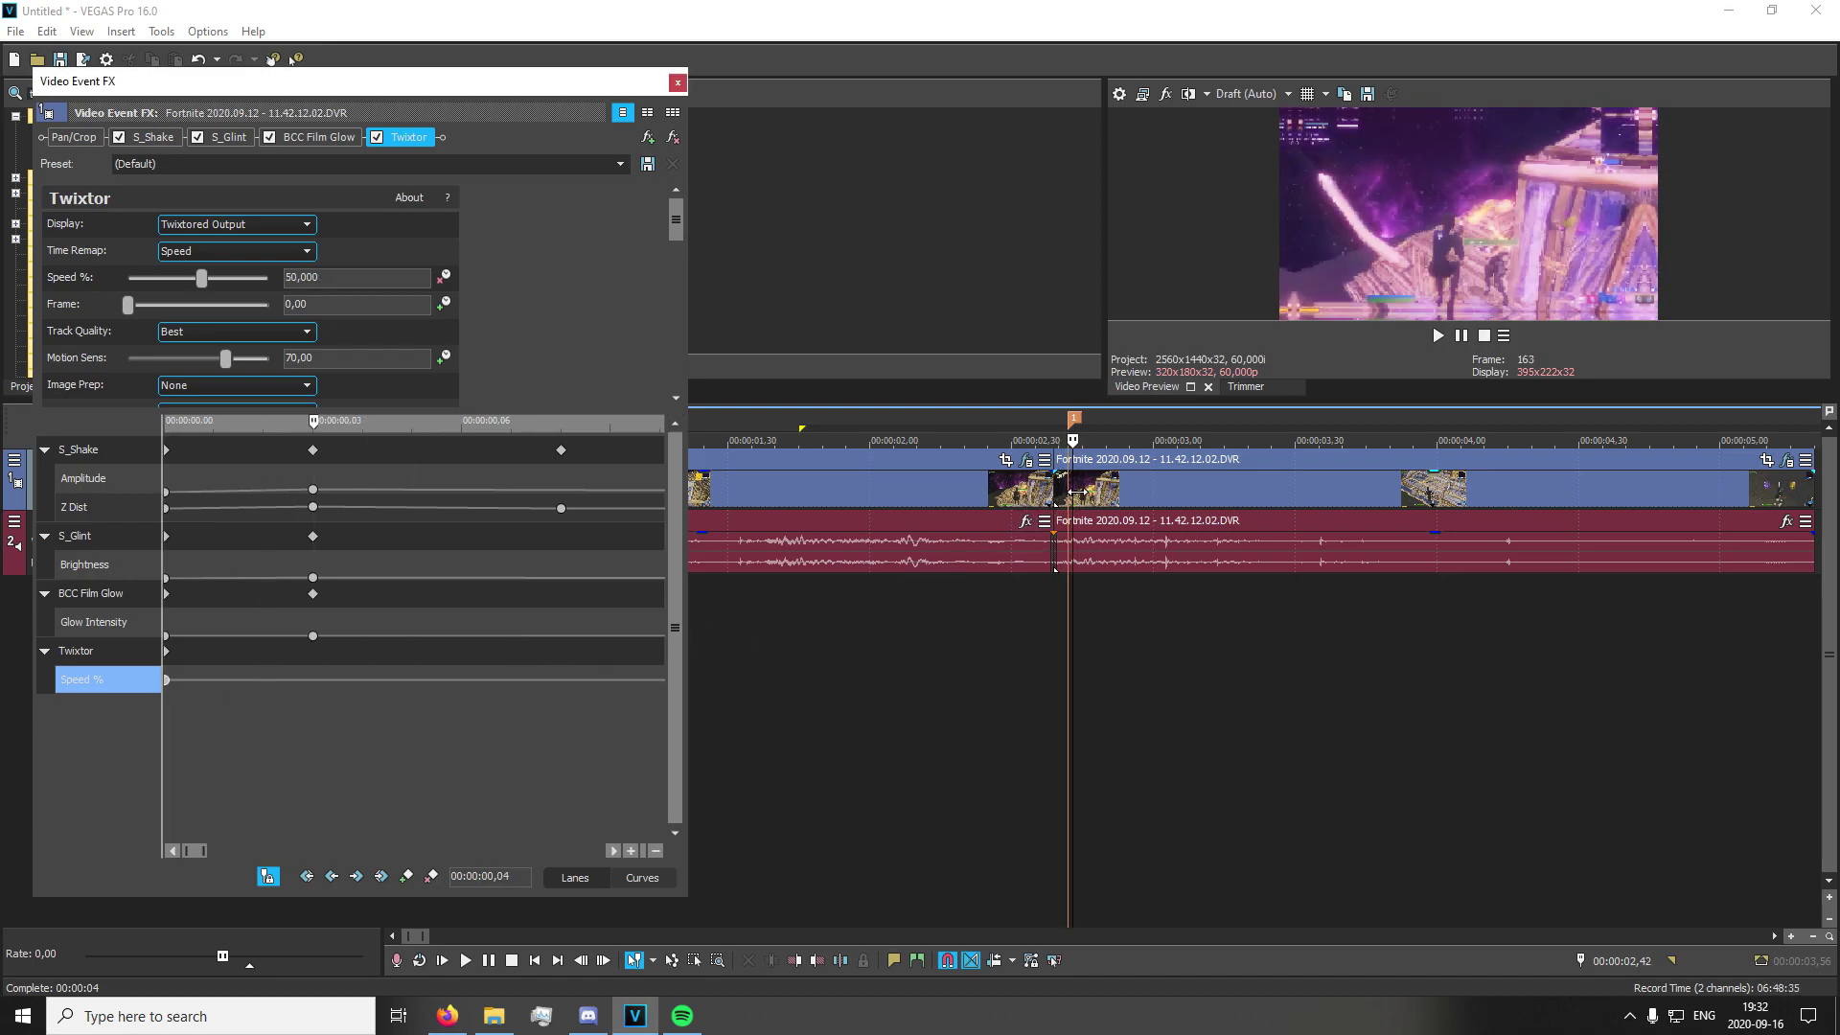
pyautogui.click(378, 272)
pyautogui.doubleClick(377, 272)
pyautogui.write('300')
pyautogui.press('Return')
# Add a Twixtor Speed % keyframe of 30 at 00:00:00,08
pyautogui.click(315, 678)
pyautogui.press('Right')
pyautogui.press('Right')
pyautogui.press('Right')
pyautogui.press('Right')
pyautogui.press('Right')
pyautogui.doubleClick(366, 282)
pyautogui.write('30')
pyautogui.press('Return')
pyautogui.scroll(-5, 388, 622)
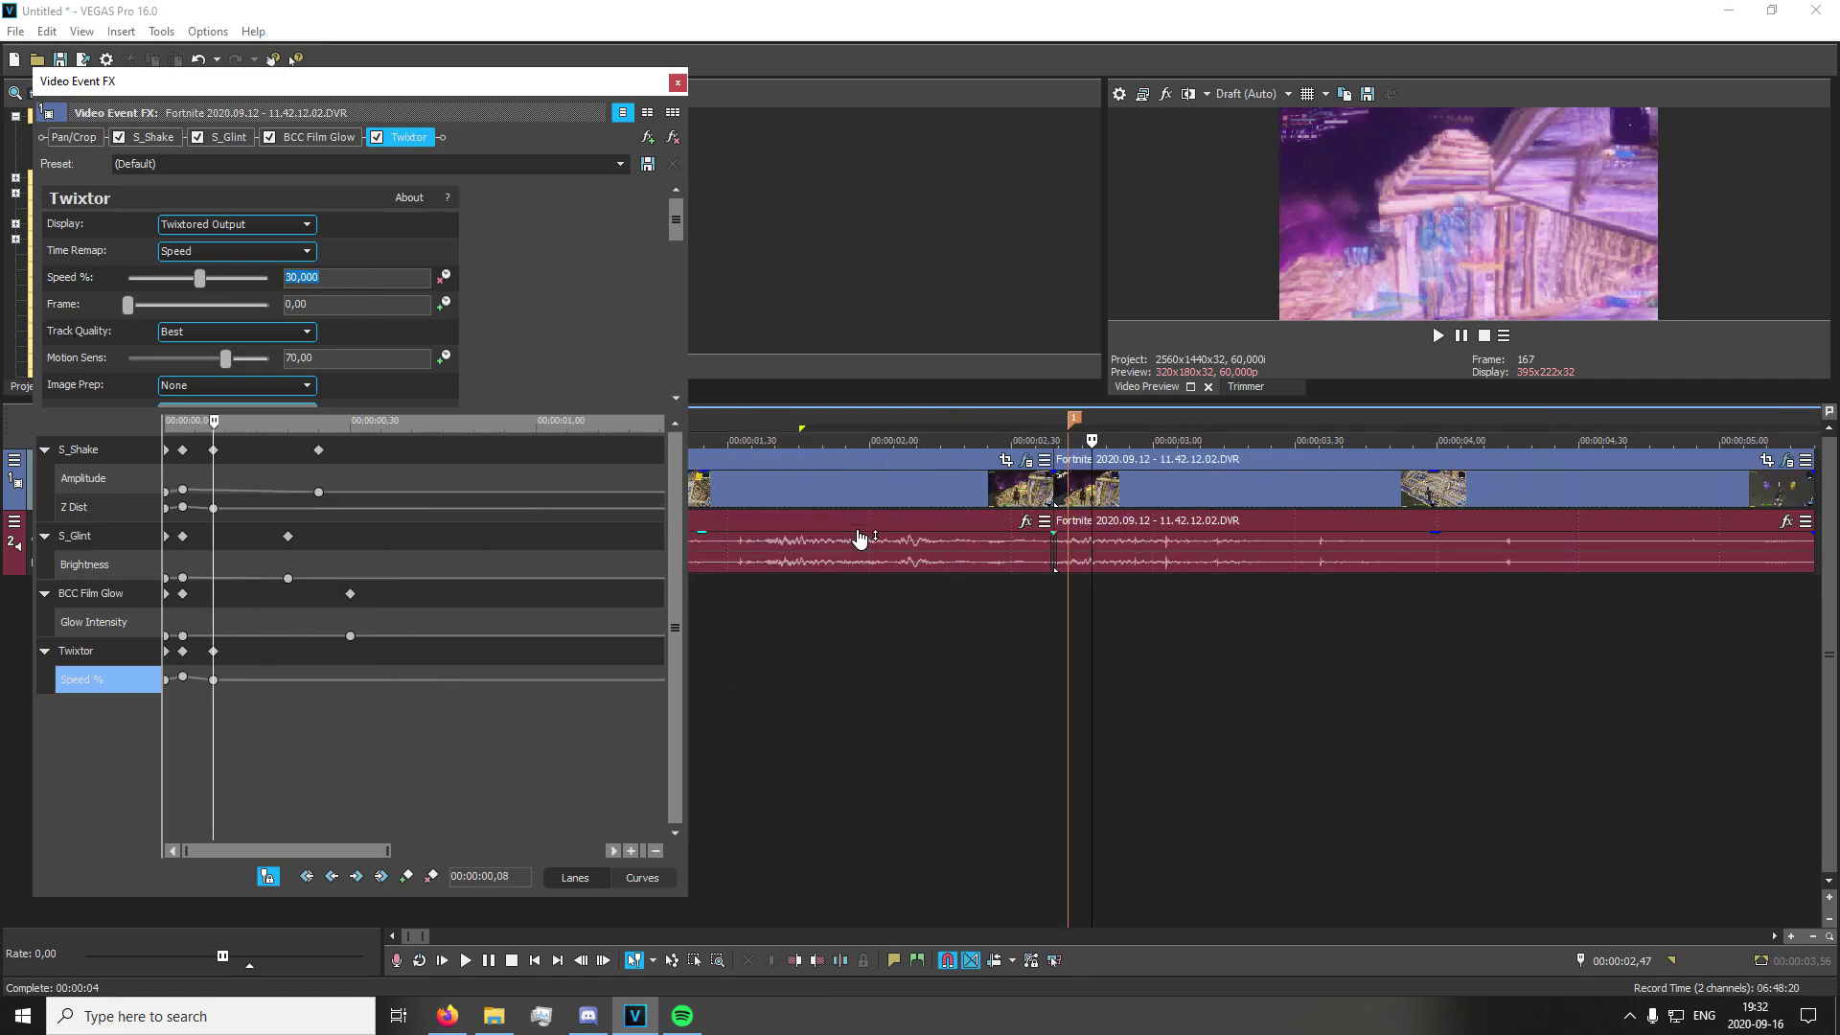
# Add a Twixtor Speed % keyframe of 100 at 00:00:01,00 and close the effect settings
pyautogui.click(1291, 505)
pyautogui.click(1337, 506)
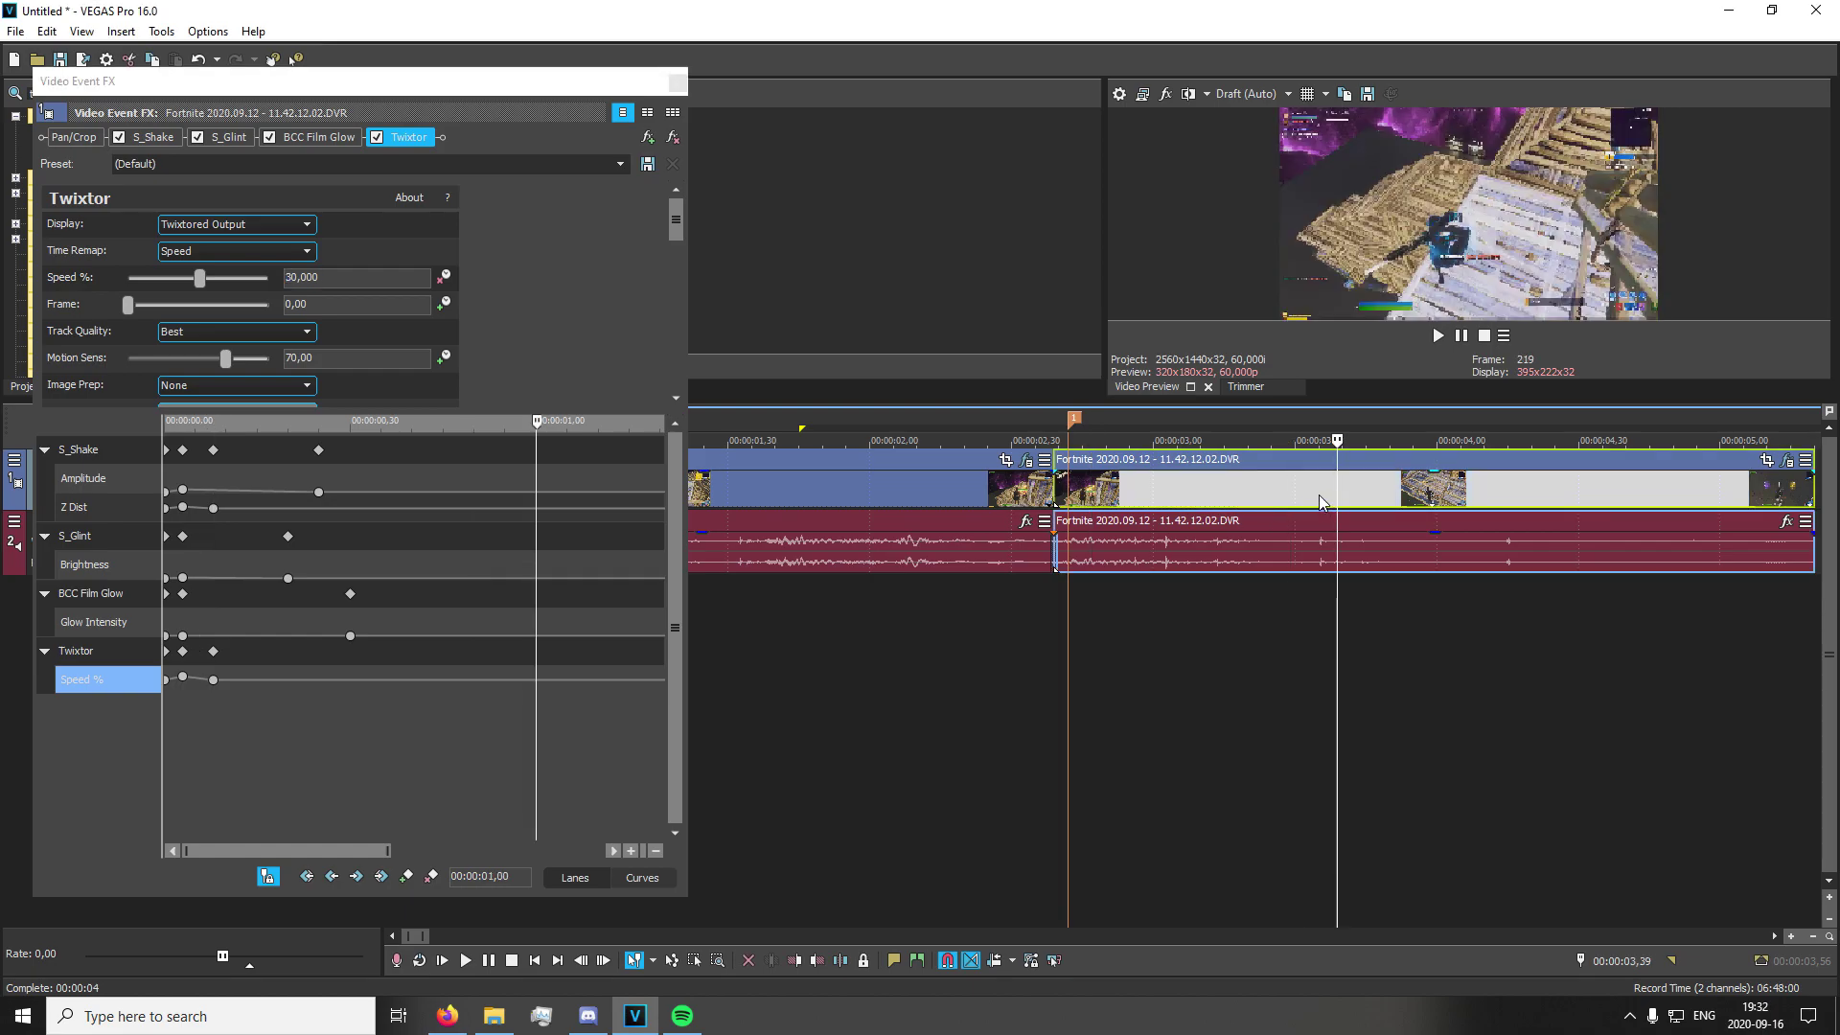
pyautogui.write('100')
pyautogui.press('Return')
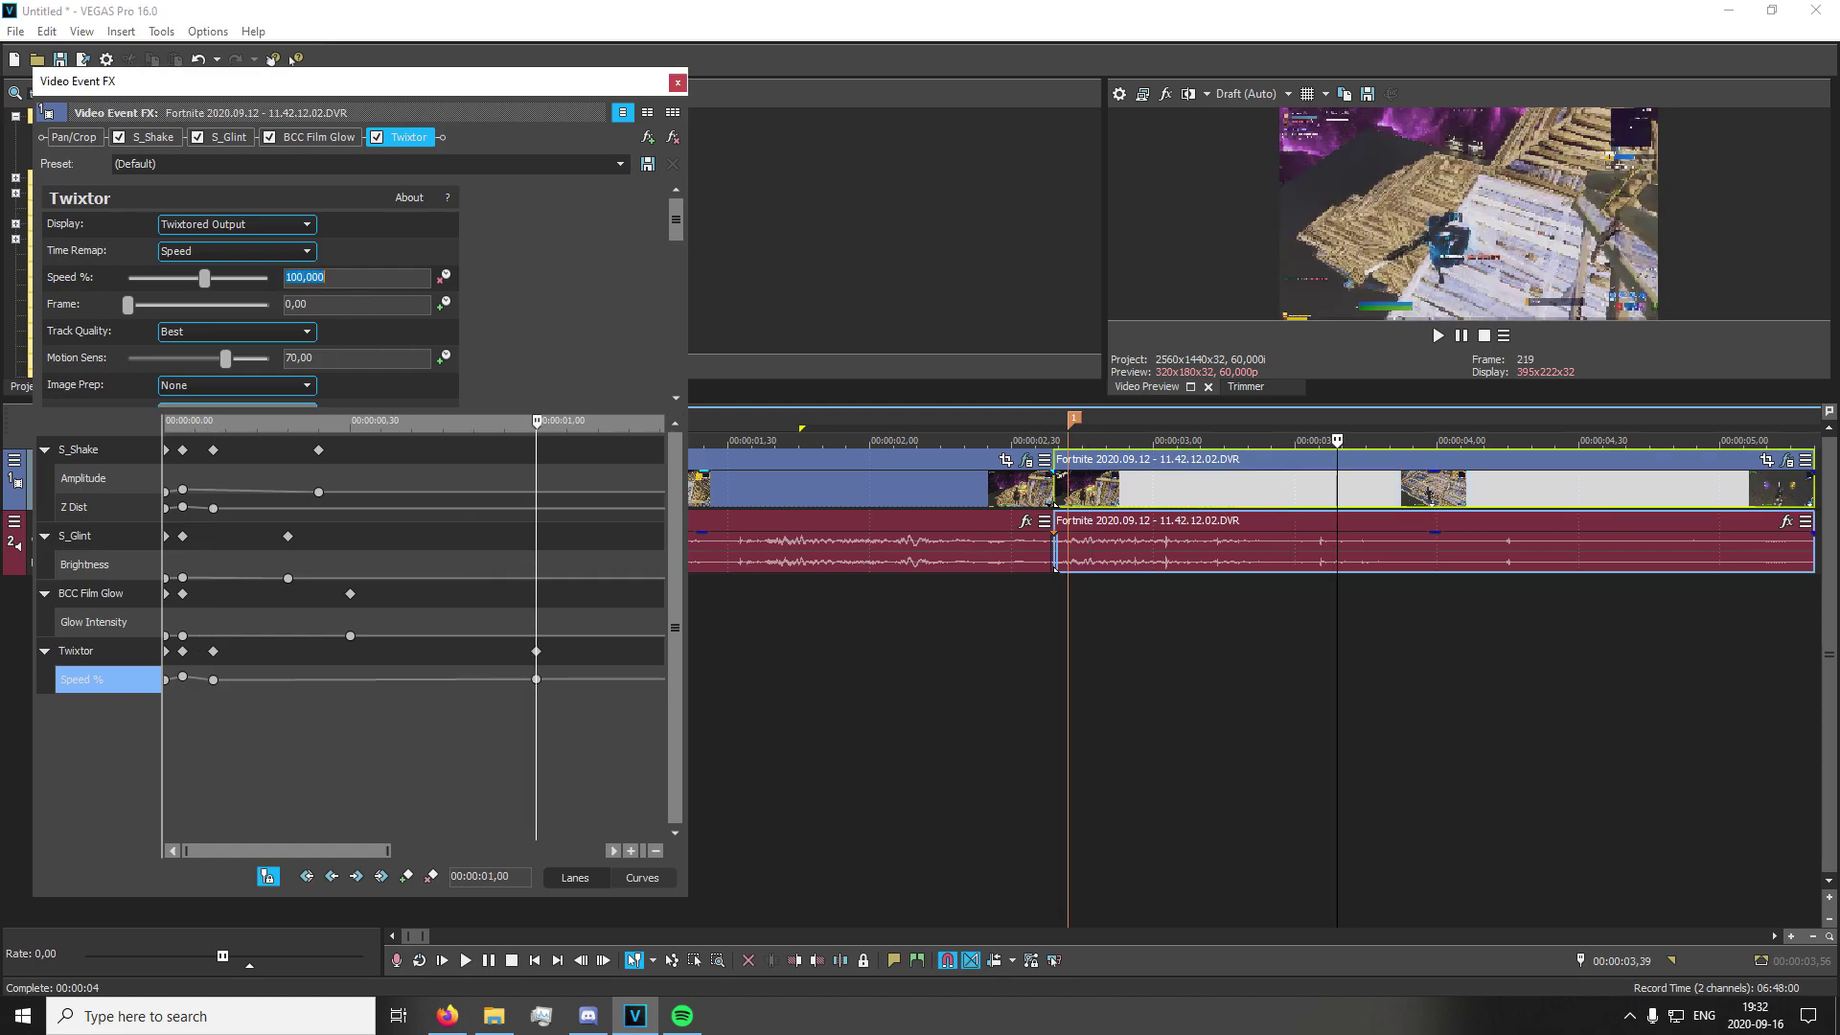
pyautogui.click(677, 83)
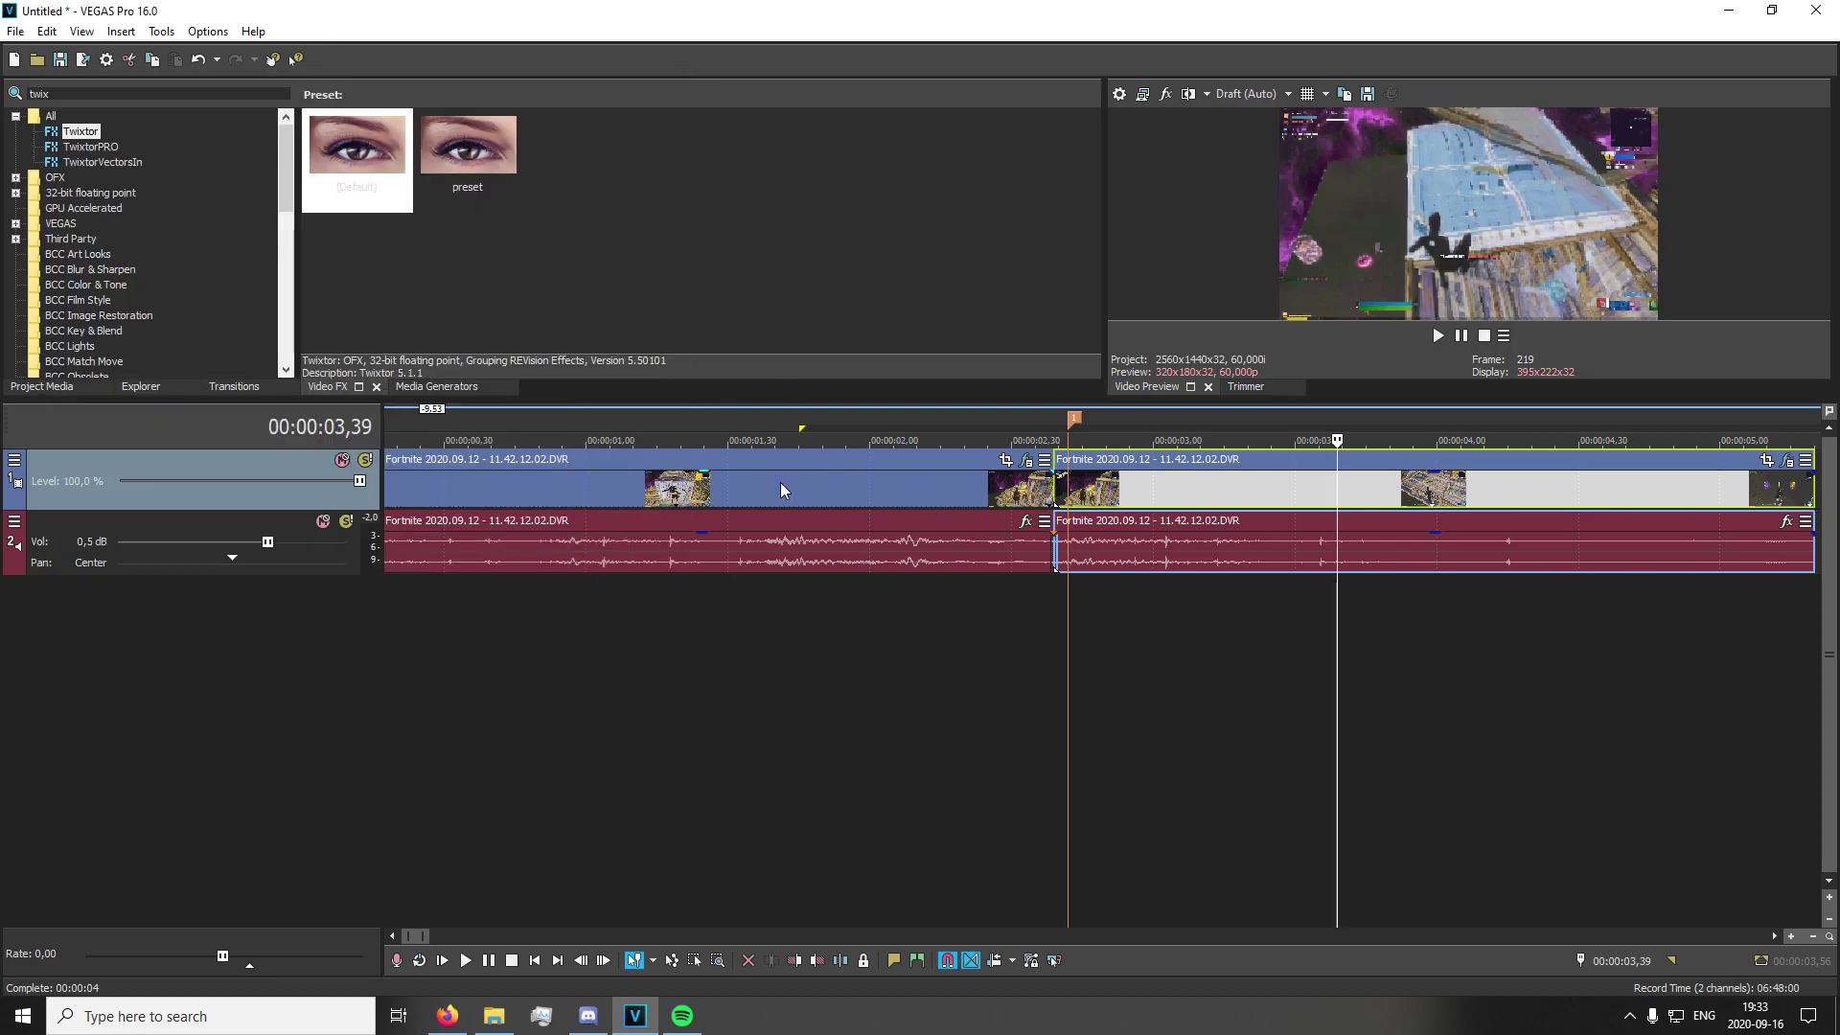
# Play back the edit around the cut, and lower the audio track's volume to -30,4 dB
pyautogui.scroll(-4, 780, 484)
pyautogui.scroll(-2, 795, 486)
pyautogui.scroll(4, 807, 483)
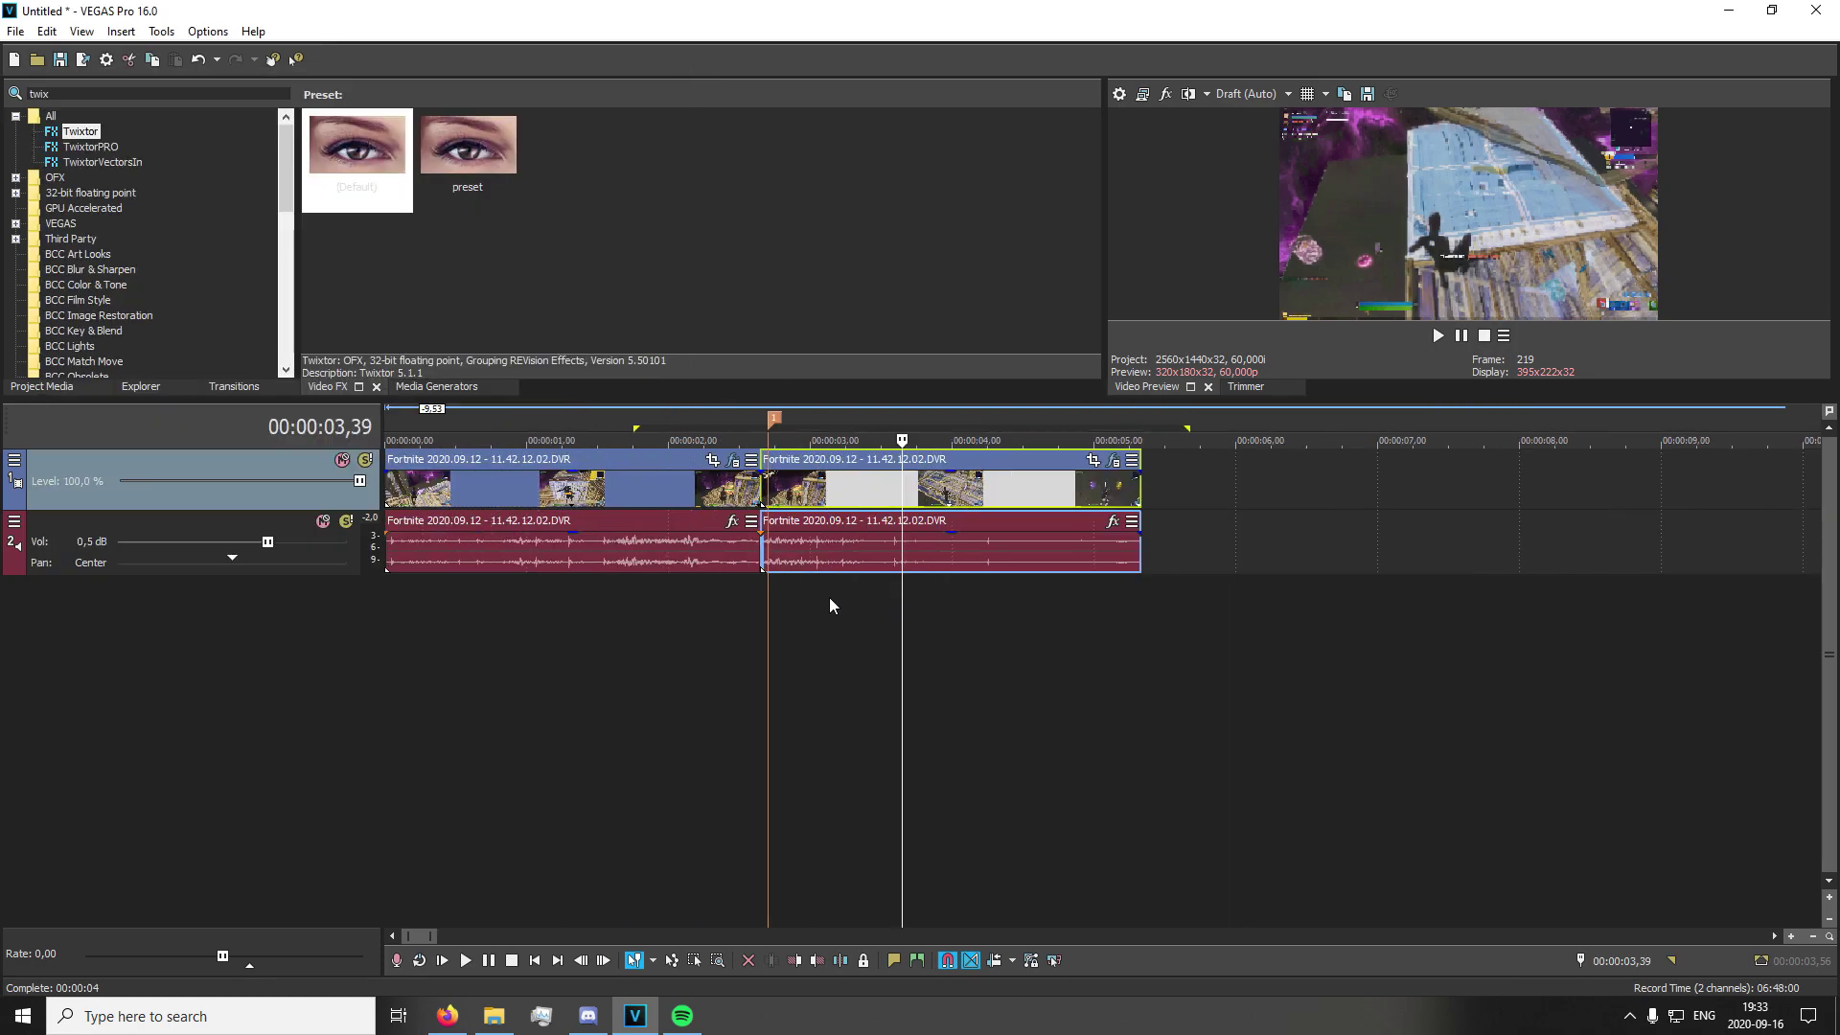
pyautogui.click(760, 604)
pyautogui.scroll(3, 913, 638)
pyautogui.press('space')
pyautogui.press('space')
pyautogui.click(702, 650)
pyautogui.press('space')
pyautogui.press('space')
pyautogui.scroll(-4, 952, 715)
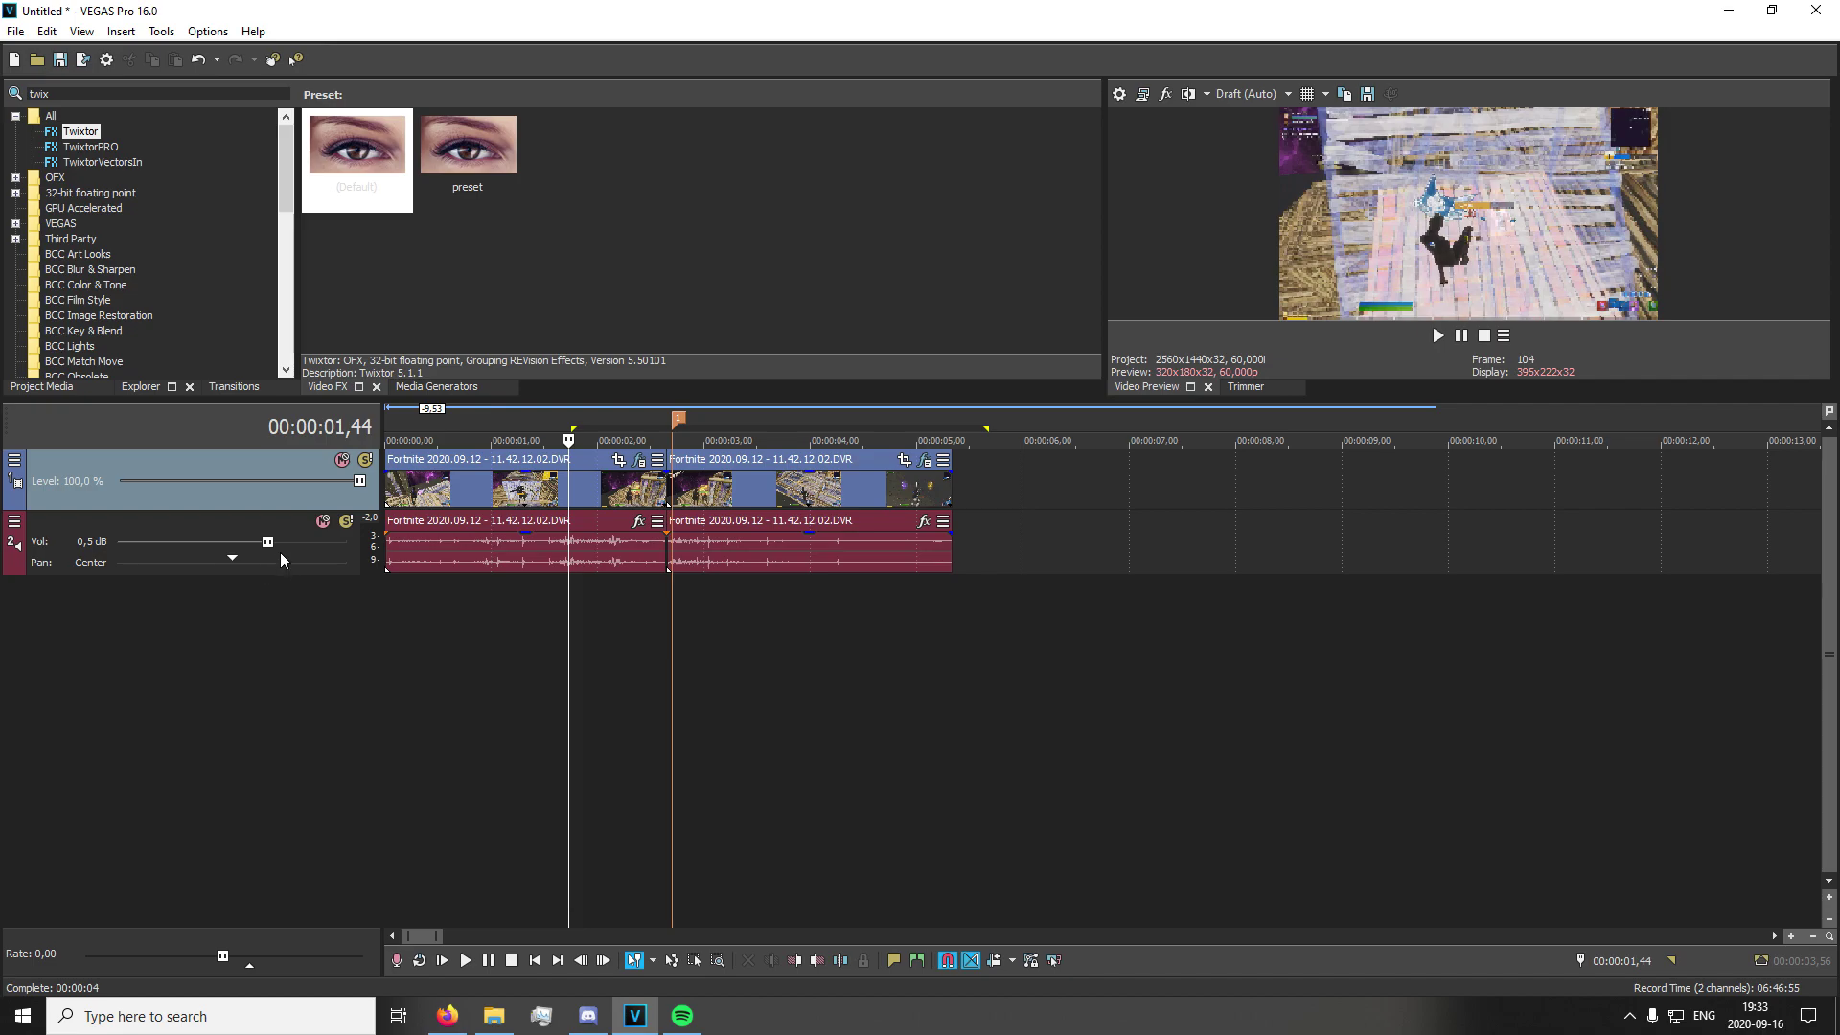
pyautogui.moveTo(268, 542); pyautogui.dragTo(202, 543)
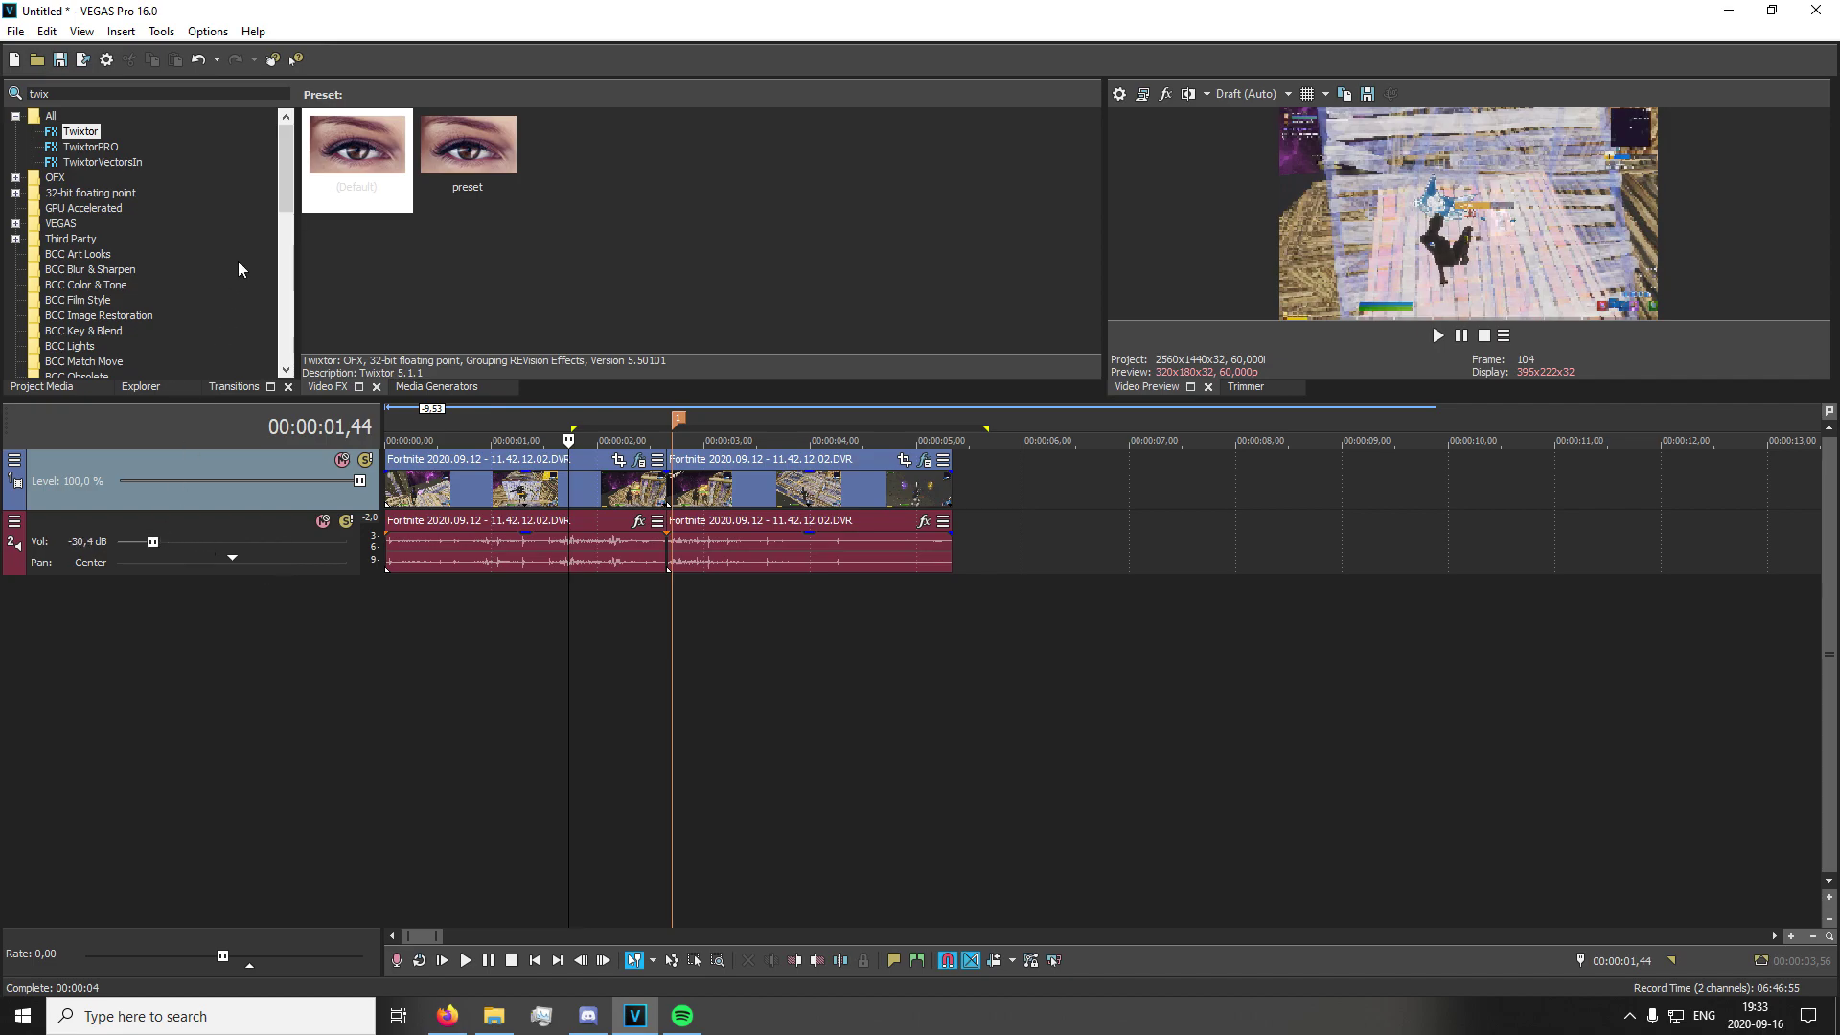
# Search the video effects for "color corre" and apply the BCC Color Correction preset "Highlights" to the whole video track
pyautogui.click(83, 96)
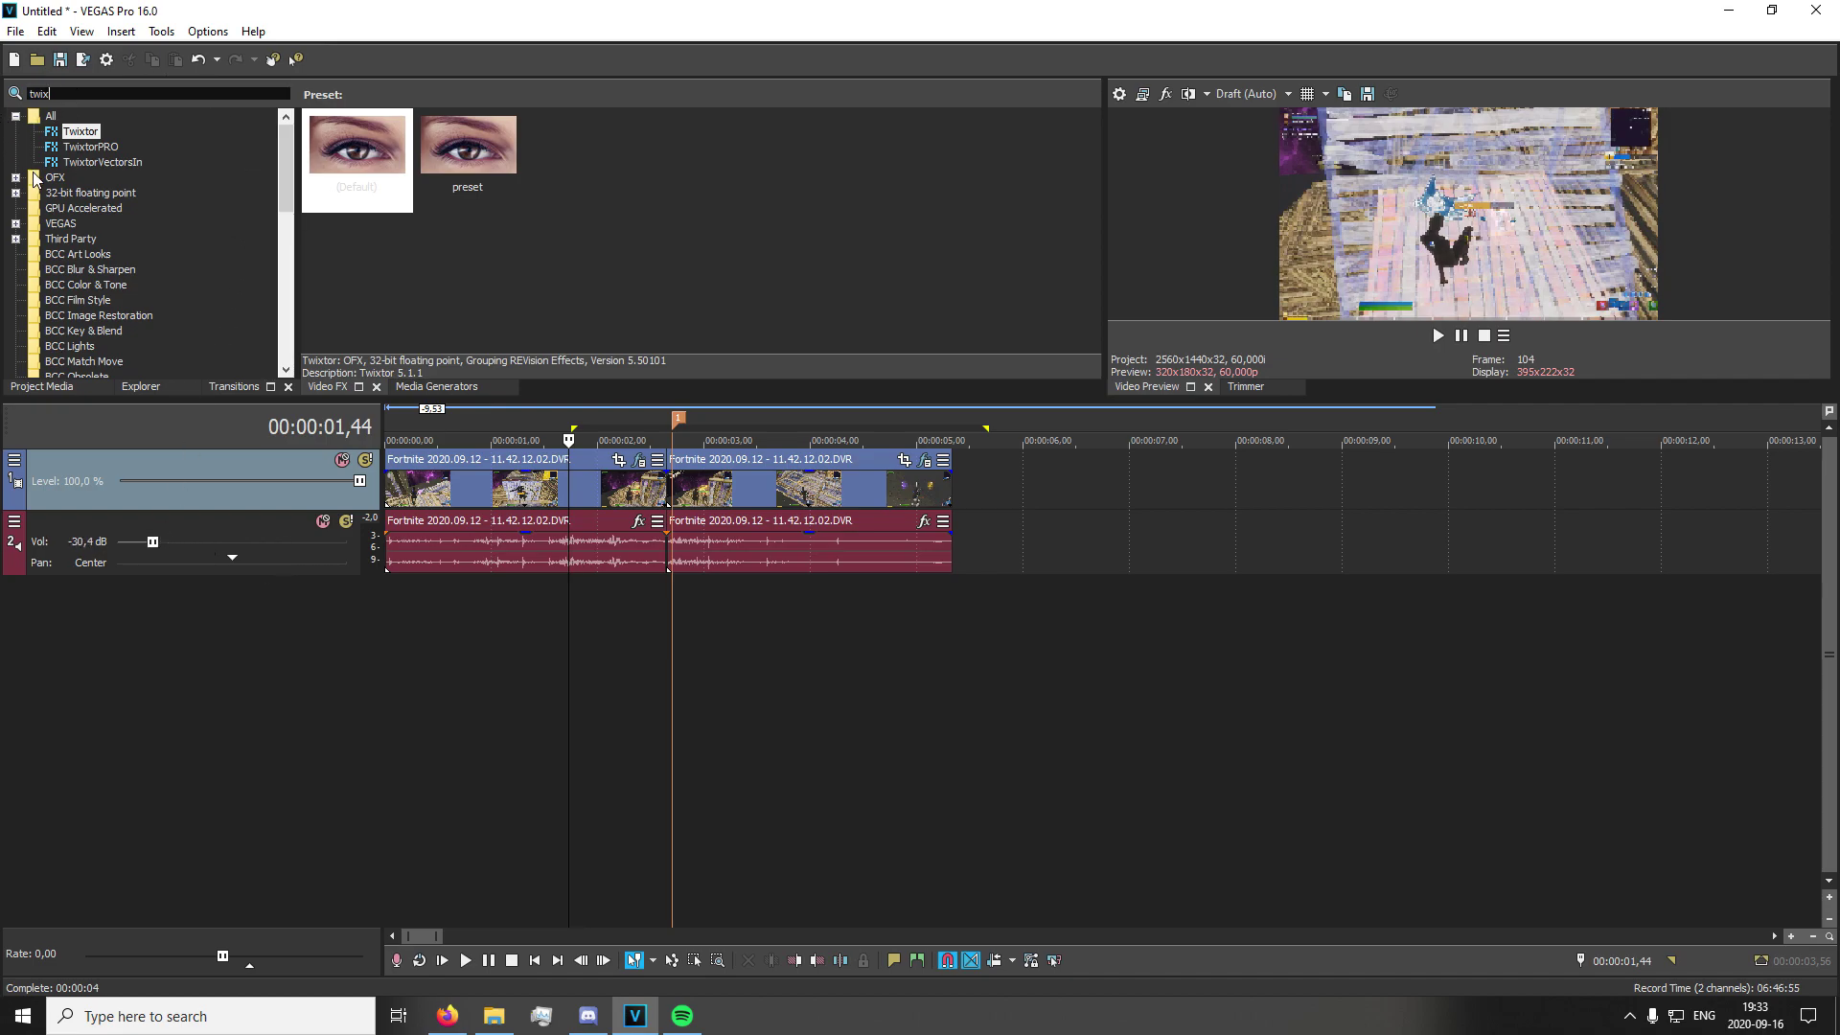
pyautogui.write('color corre')
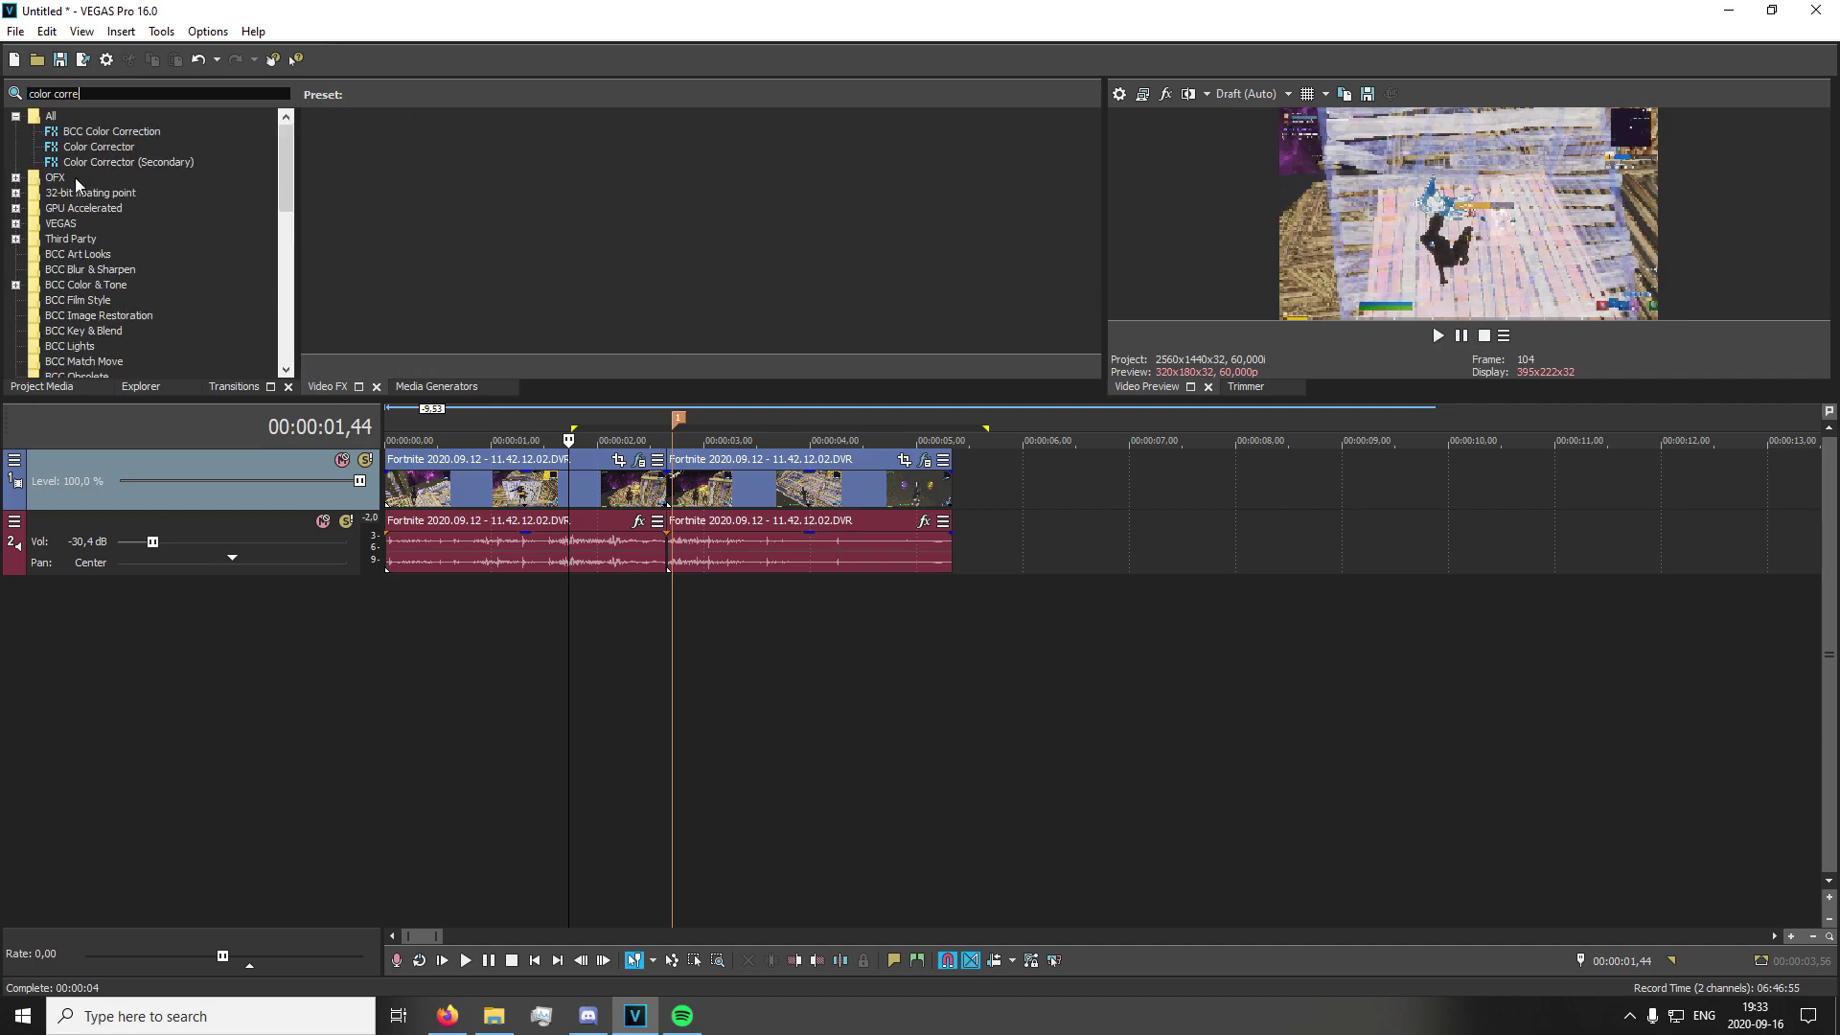
pyautogui.click(98, 133)
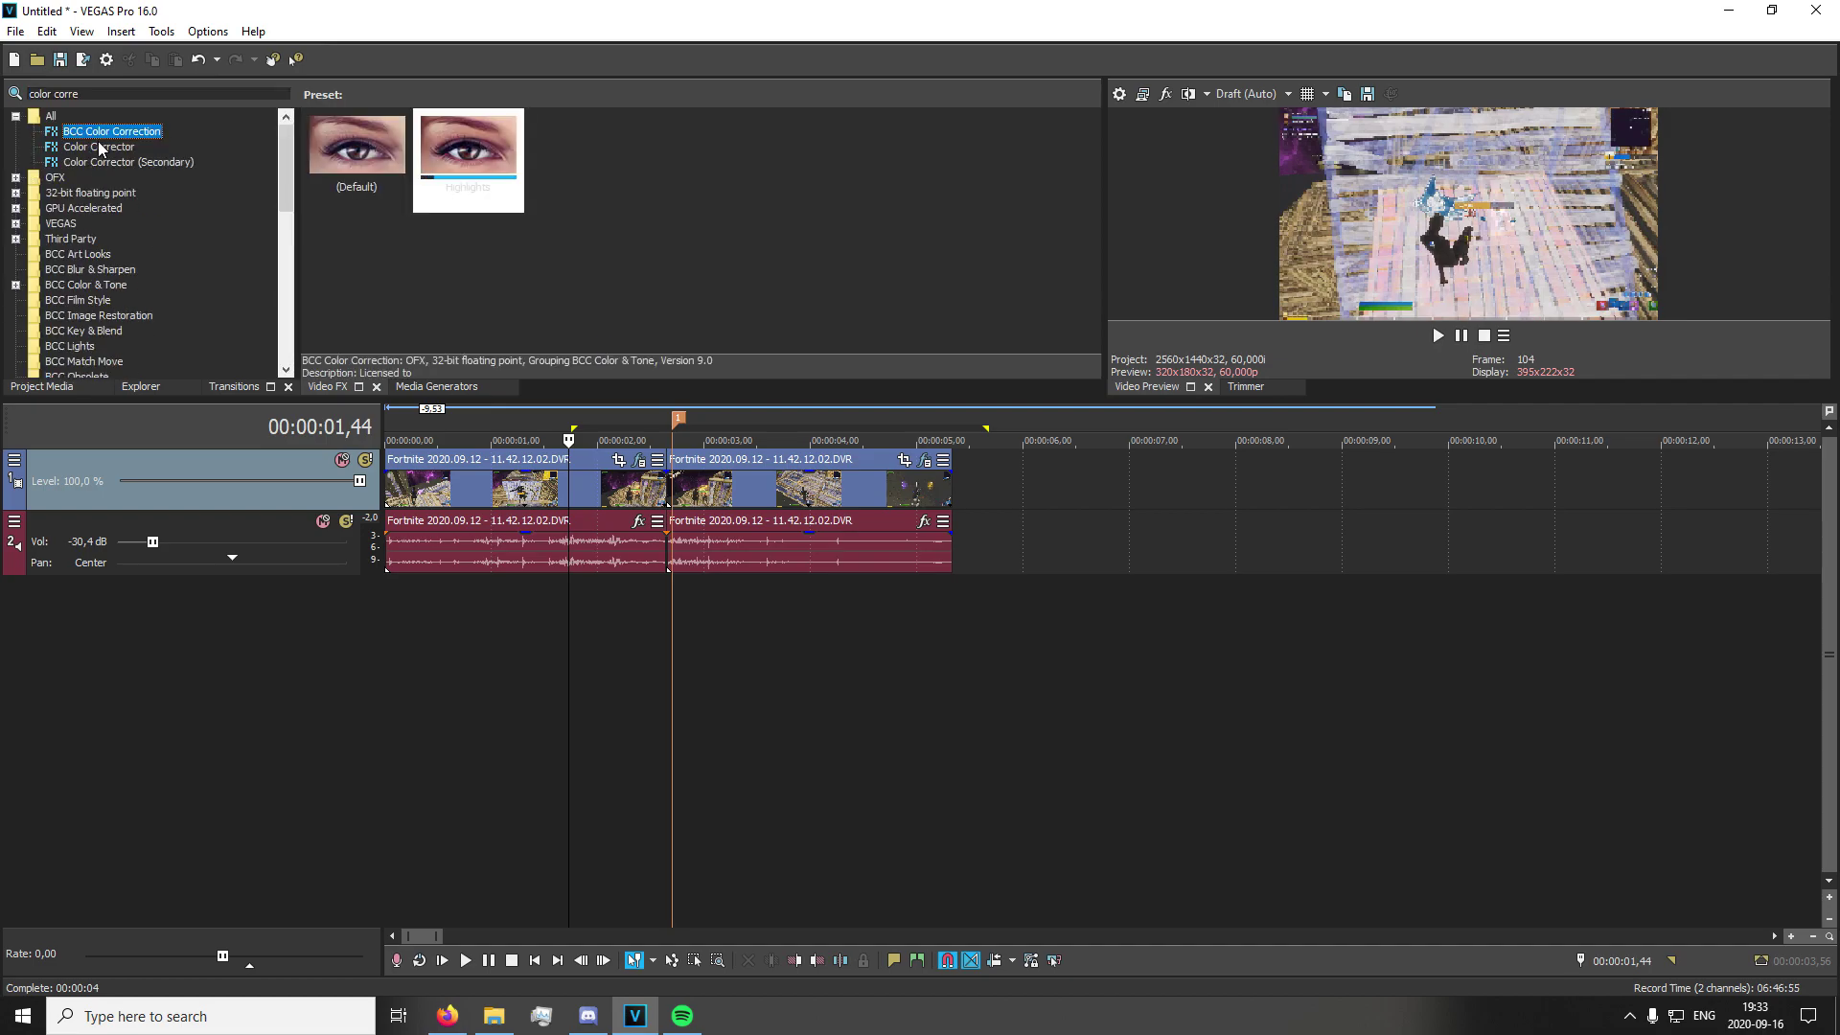
pyautogui.moveTo(470, 158); pyautogui.dragTo(501, 210)
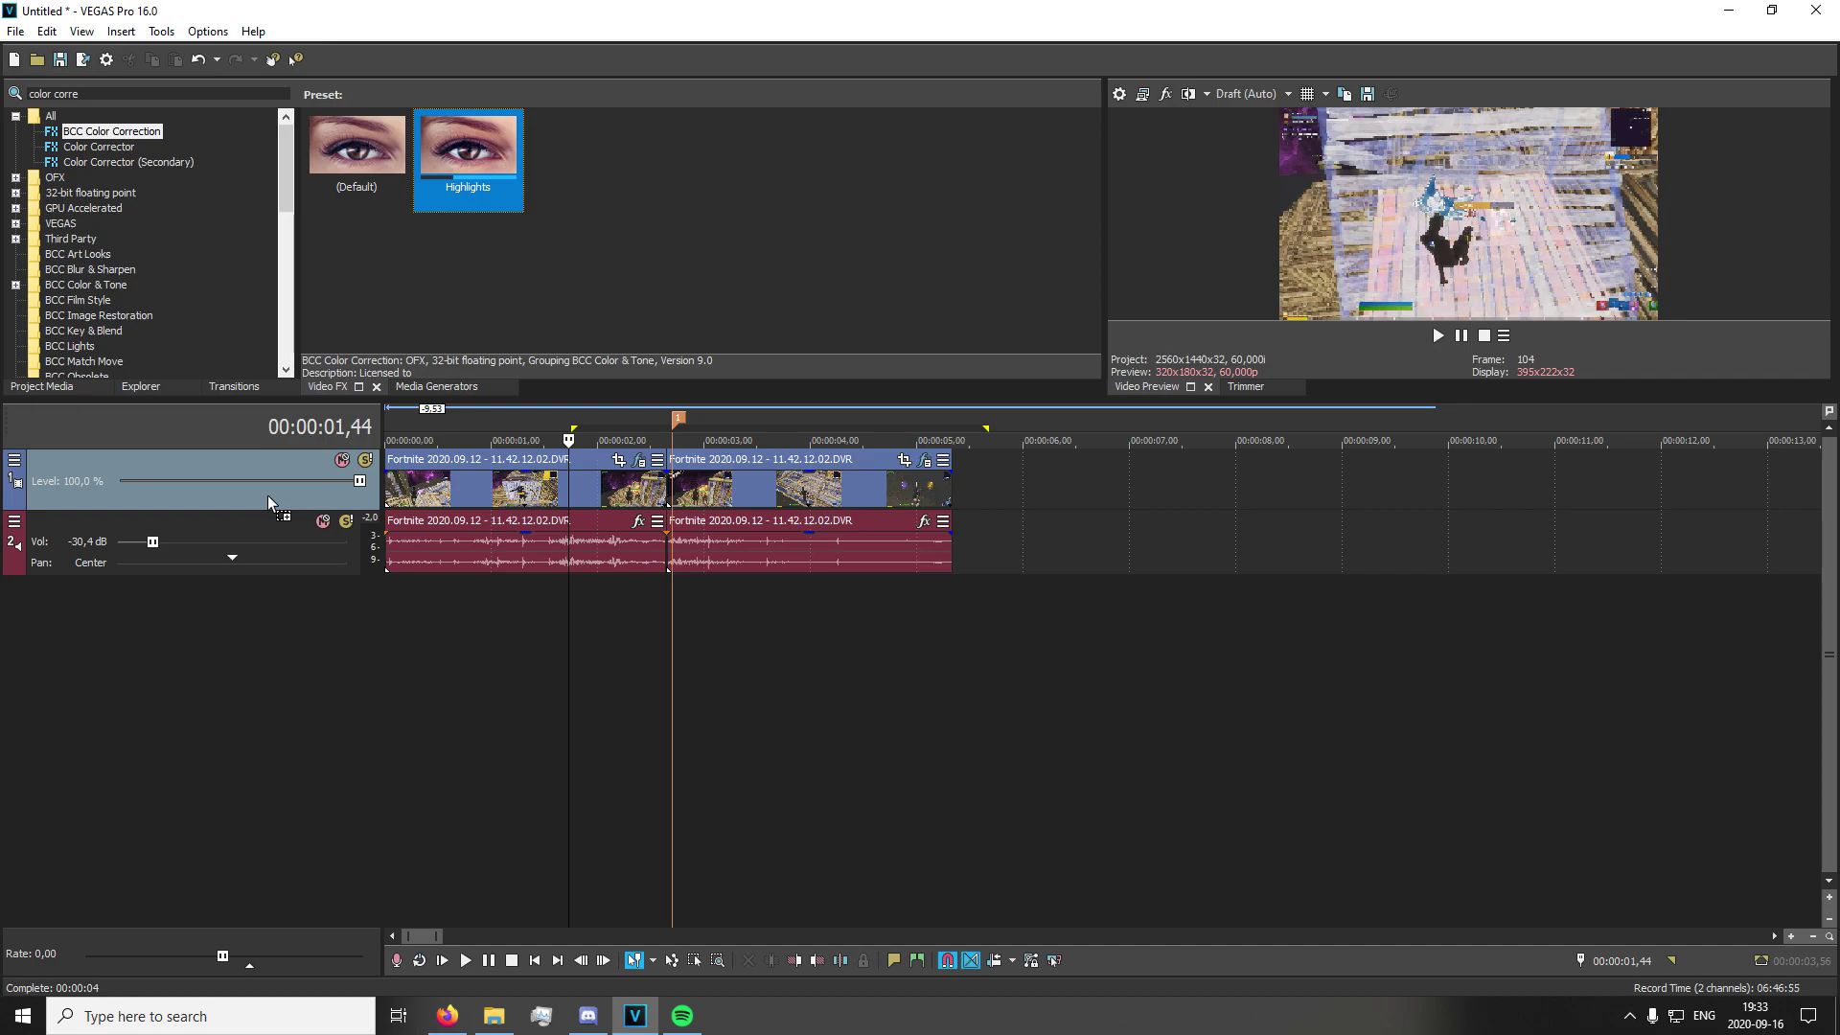
pyautogui.moveTo(268, 497); pyautogui.dragTo(268, 497)
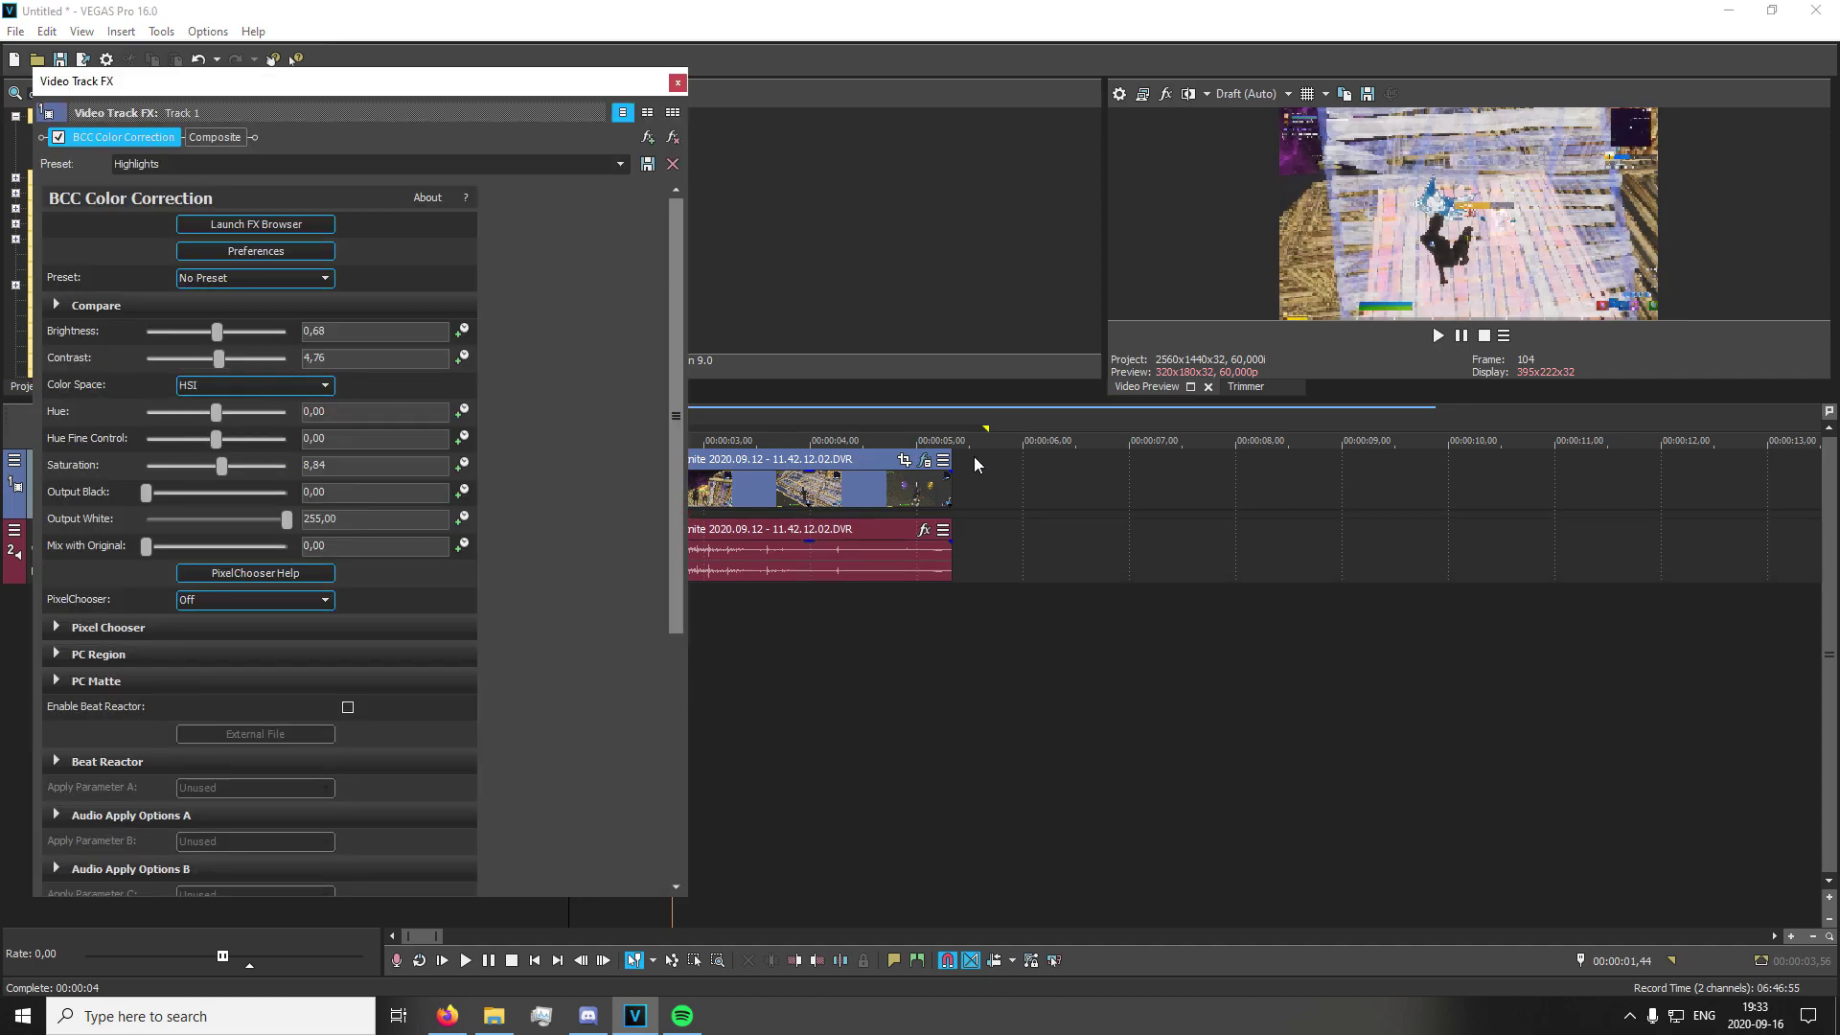
# Search the video effects for "vig" and apply the default BCC Vignette preset to the whole video track
pyautogui.click(676, 82)
pyautogui.click(123, 93)
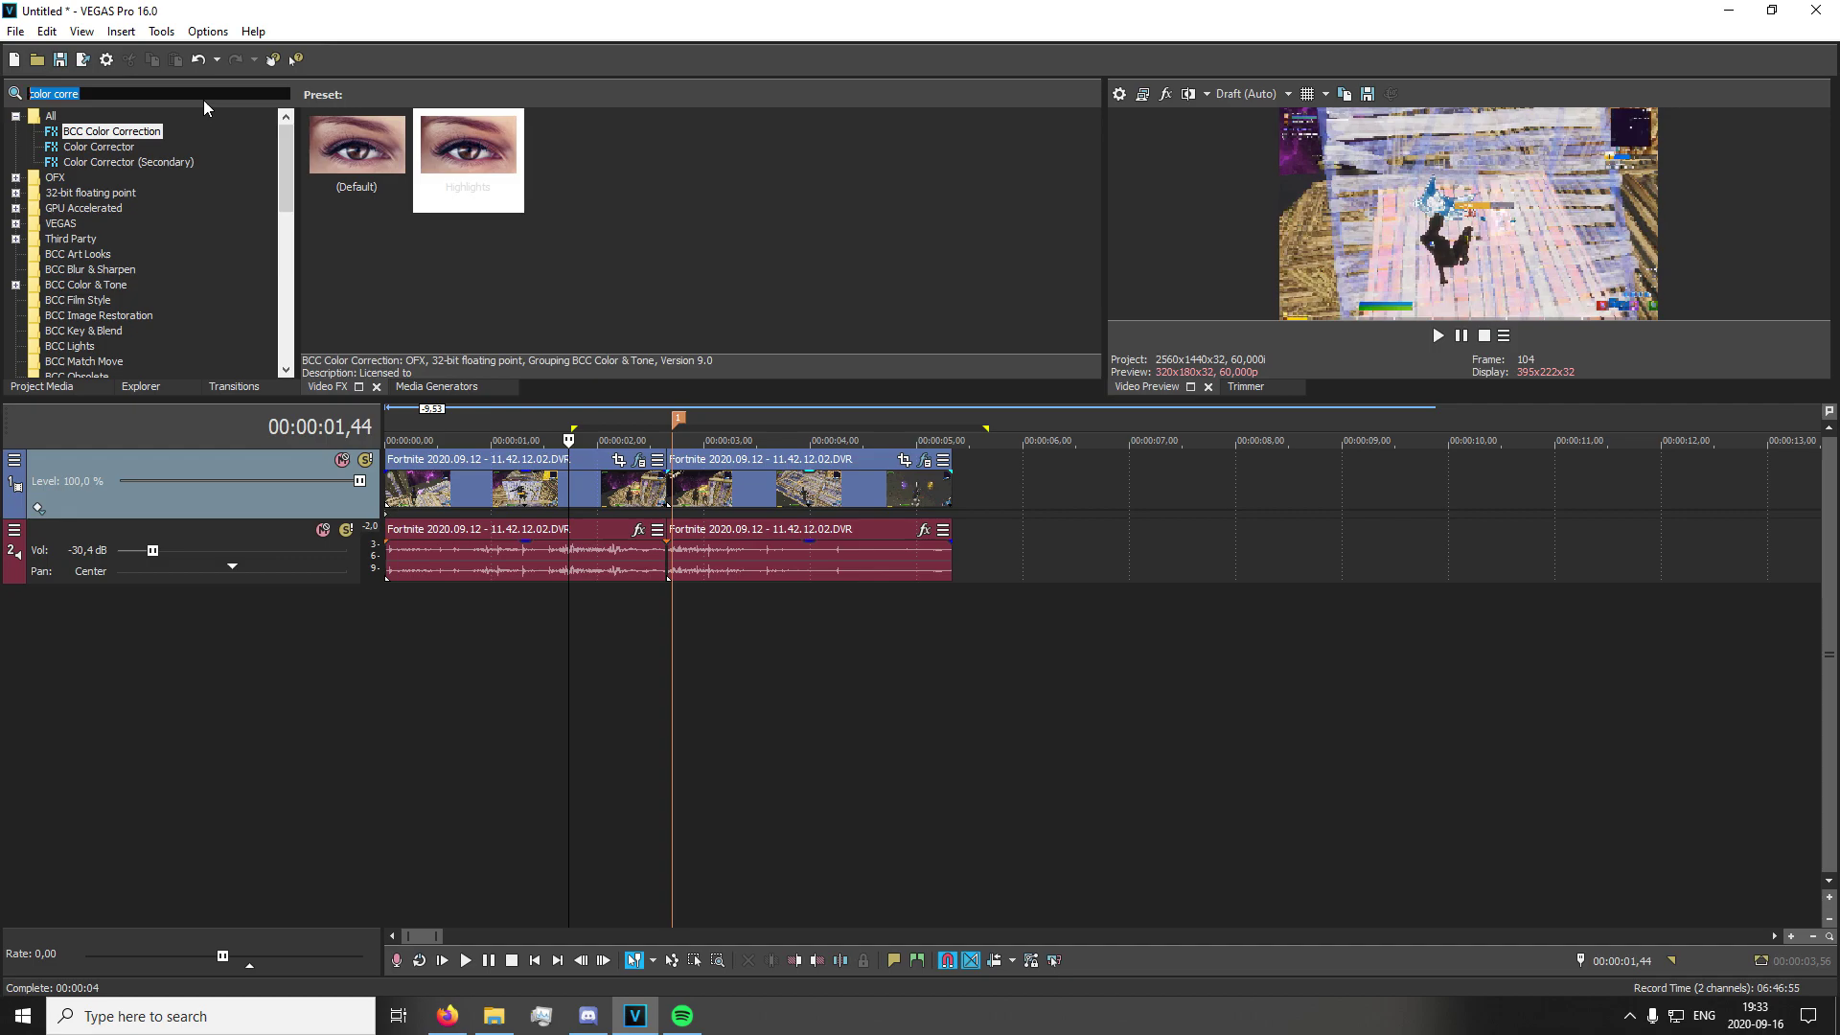
pyautogui.write('vig')
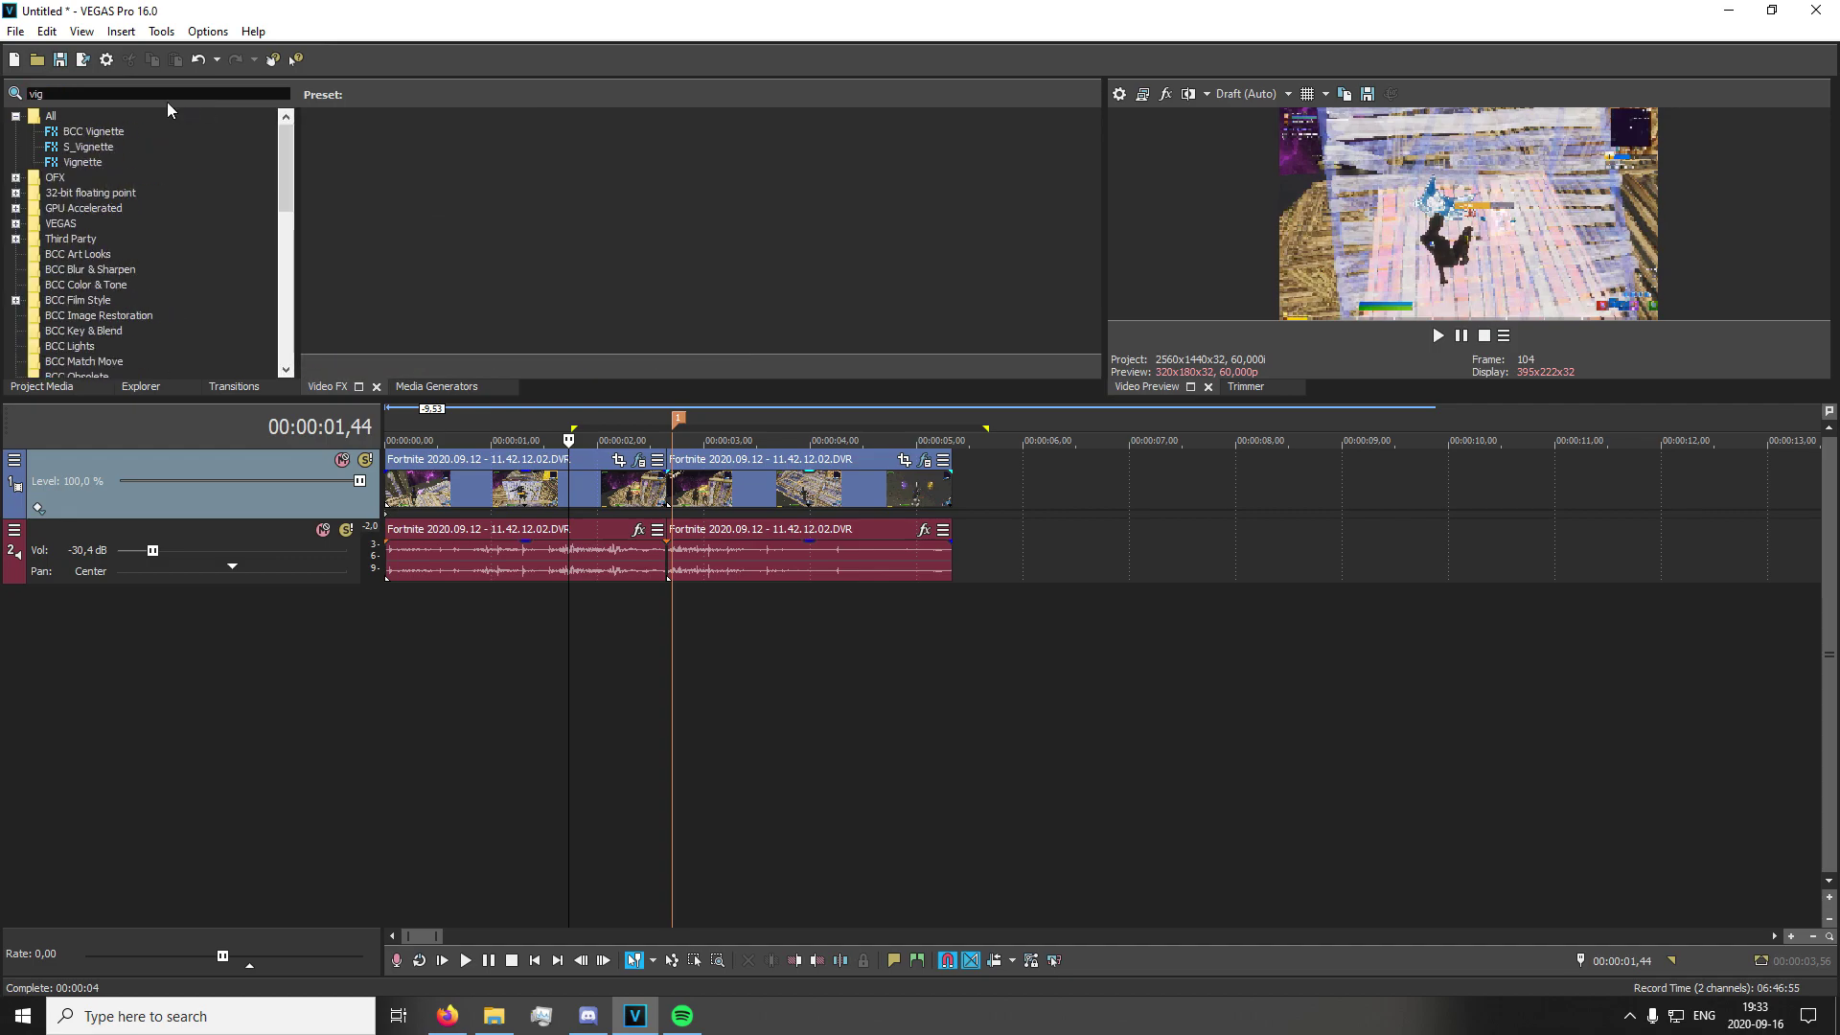
pyautogui.click(101, 130)
pyautogui.moveTo(355, 153); pyautogui.dragTo(251, 497)
pyautogui.click(677, 81)
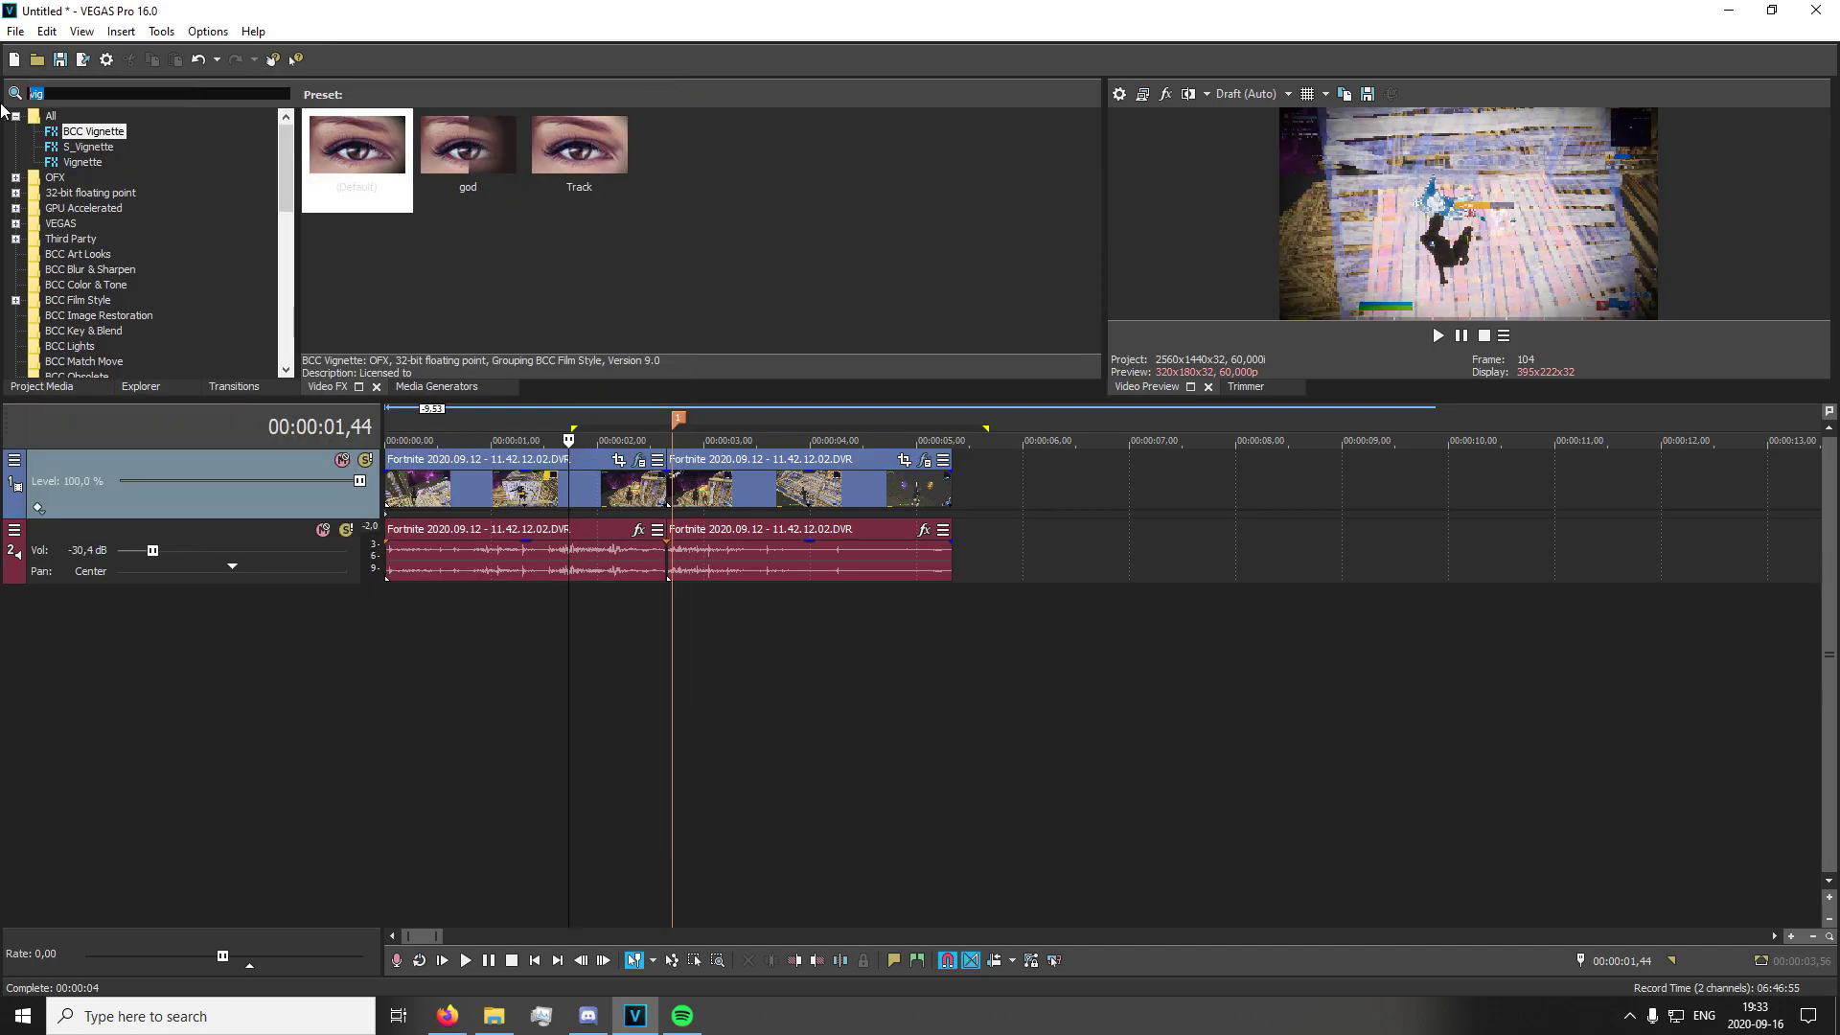
# Add the default S_HueSatBright effect to the video track with a Hue Shift of about -0,048, and check frames around the cut
pyautogui.write('hue')
pyautogui.click(99, 146)
pyautogui.moveTo(356, 153); pyautogui.dragTo(287, 476)
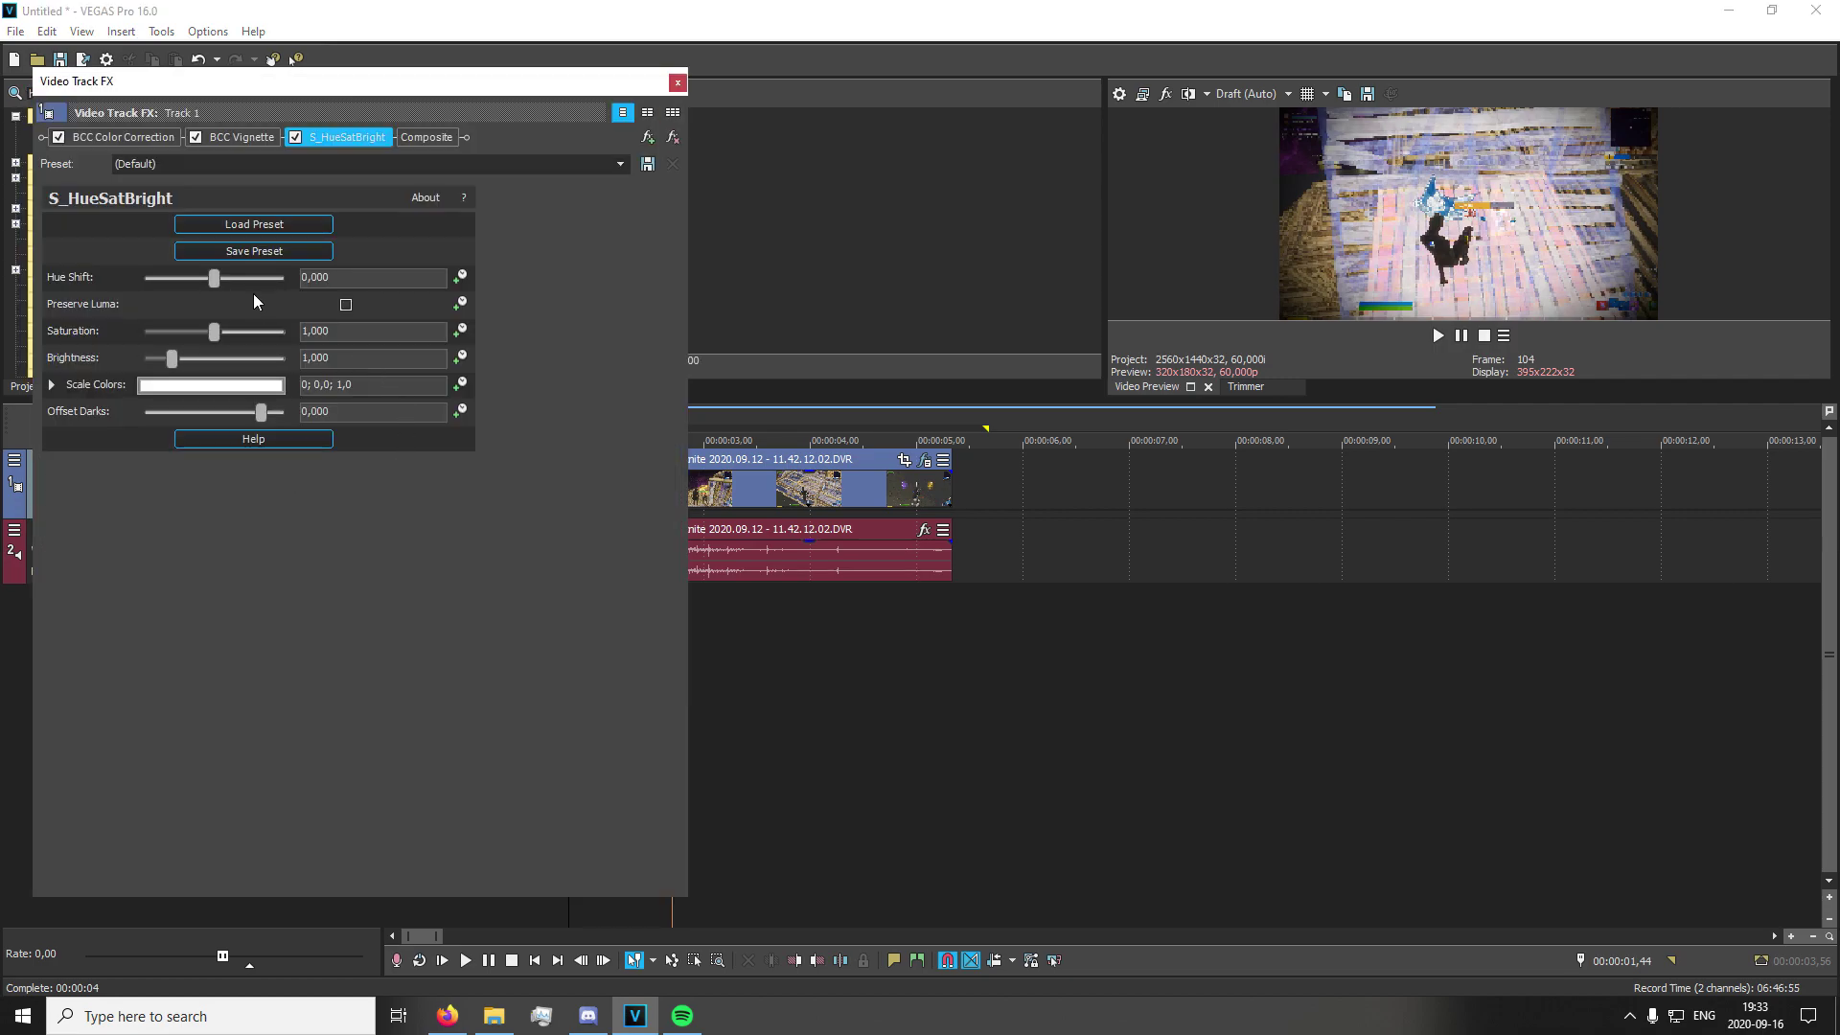
pyautogui.moveTo(216, 283); pyautogui.dragTo(215, 288)
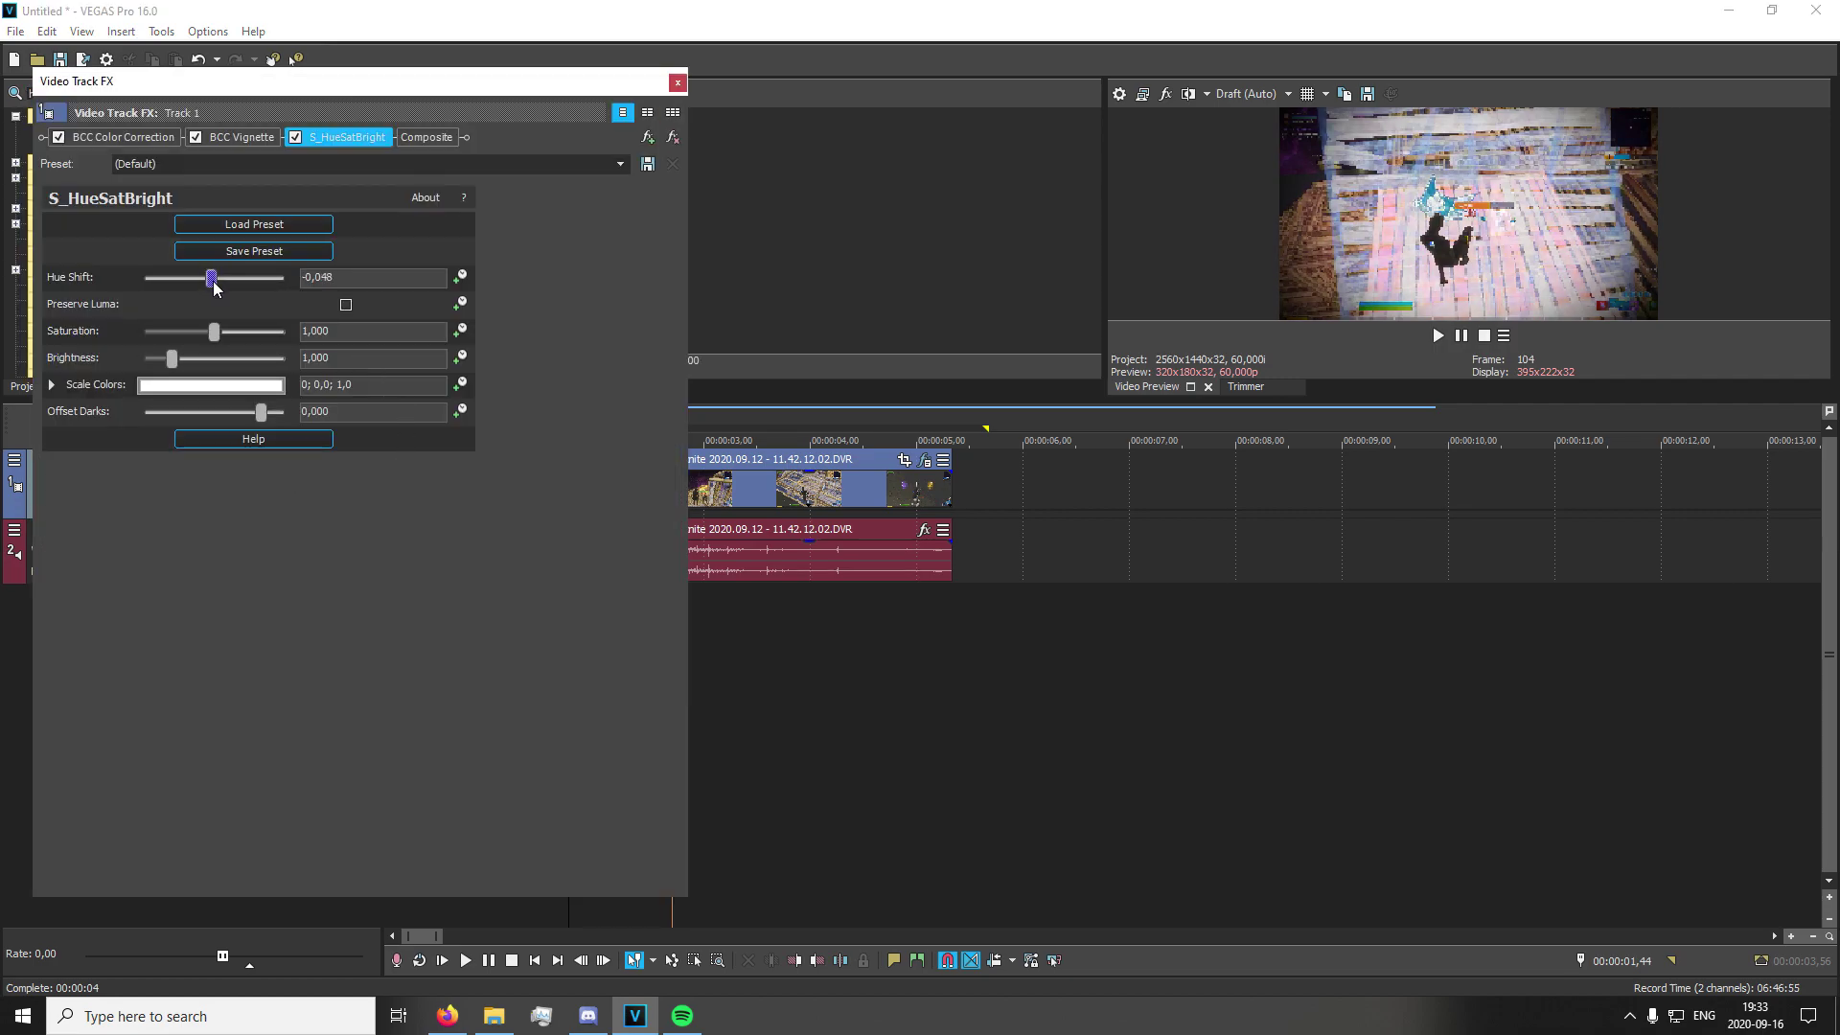
pyautogui.click(679, 84)
pyautogui.rightClick(941, 647)
pyautogui.click(594, 676)
pyautogui.click(668, 635)
pyautogui.click(574, 644)
# Search the video effects for "rsmb" and apply the default RSMB motion blur preset to the video track
pyautogui.click(193, 101)
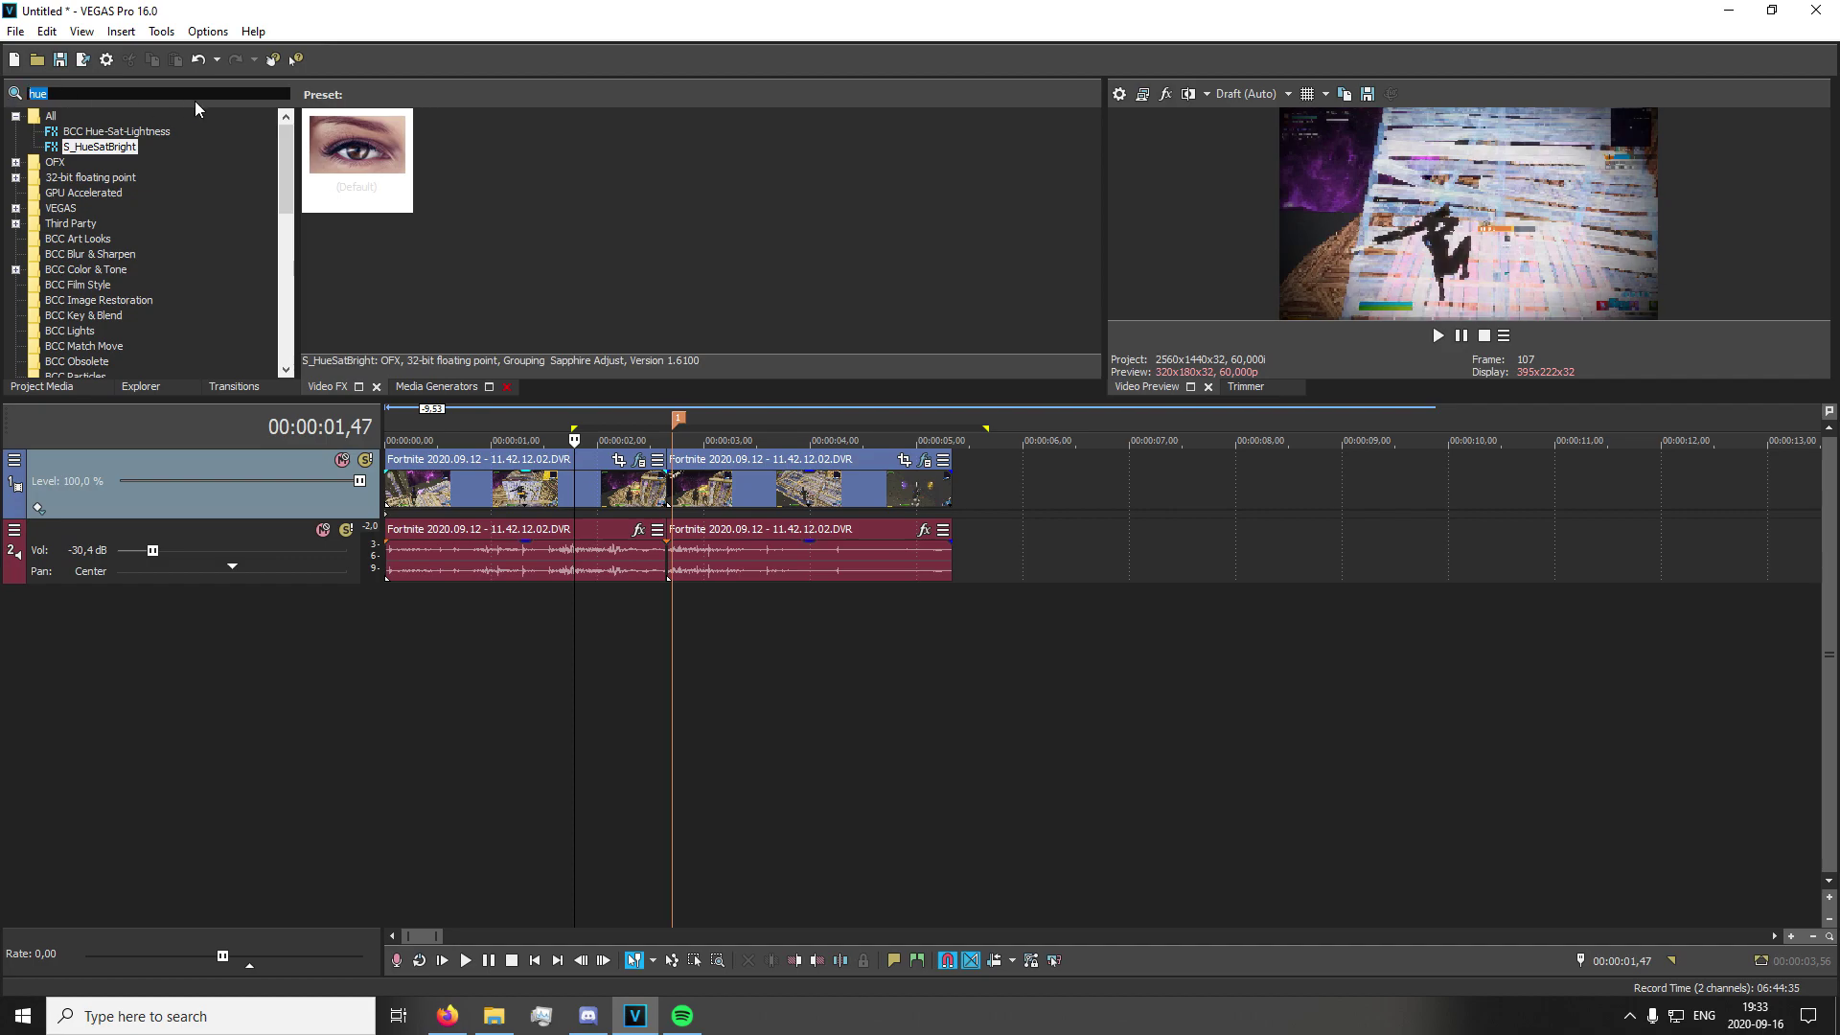
pyautogui.write('rsmb')
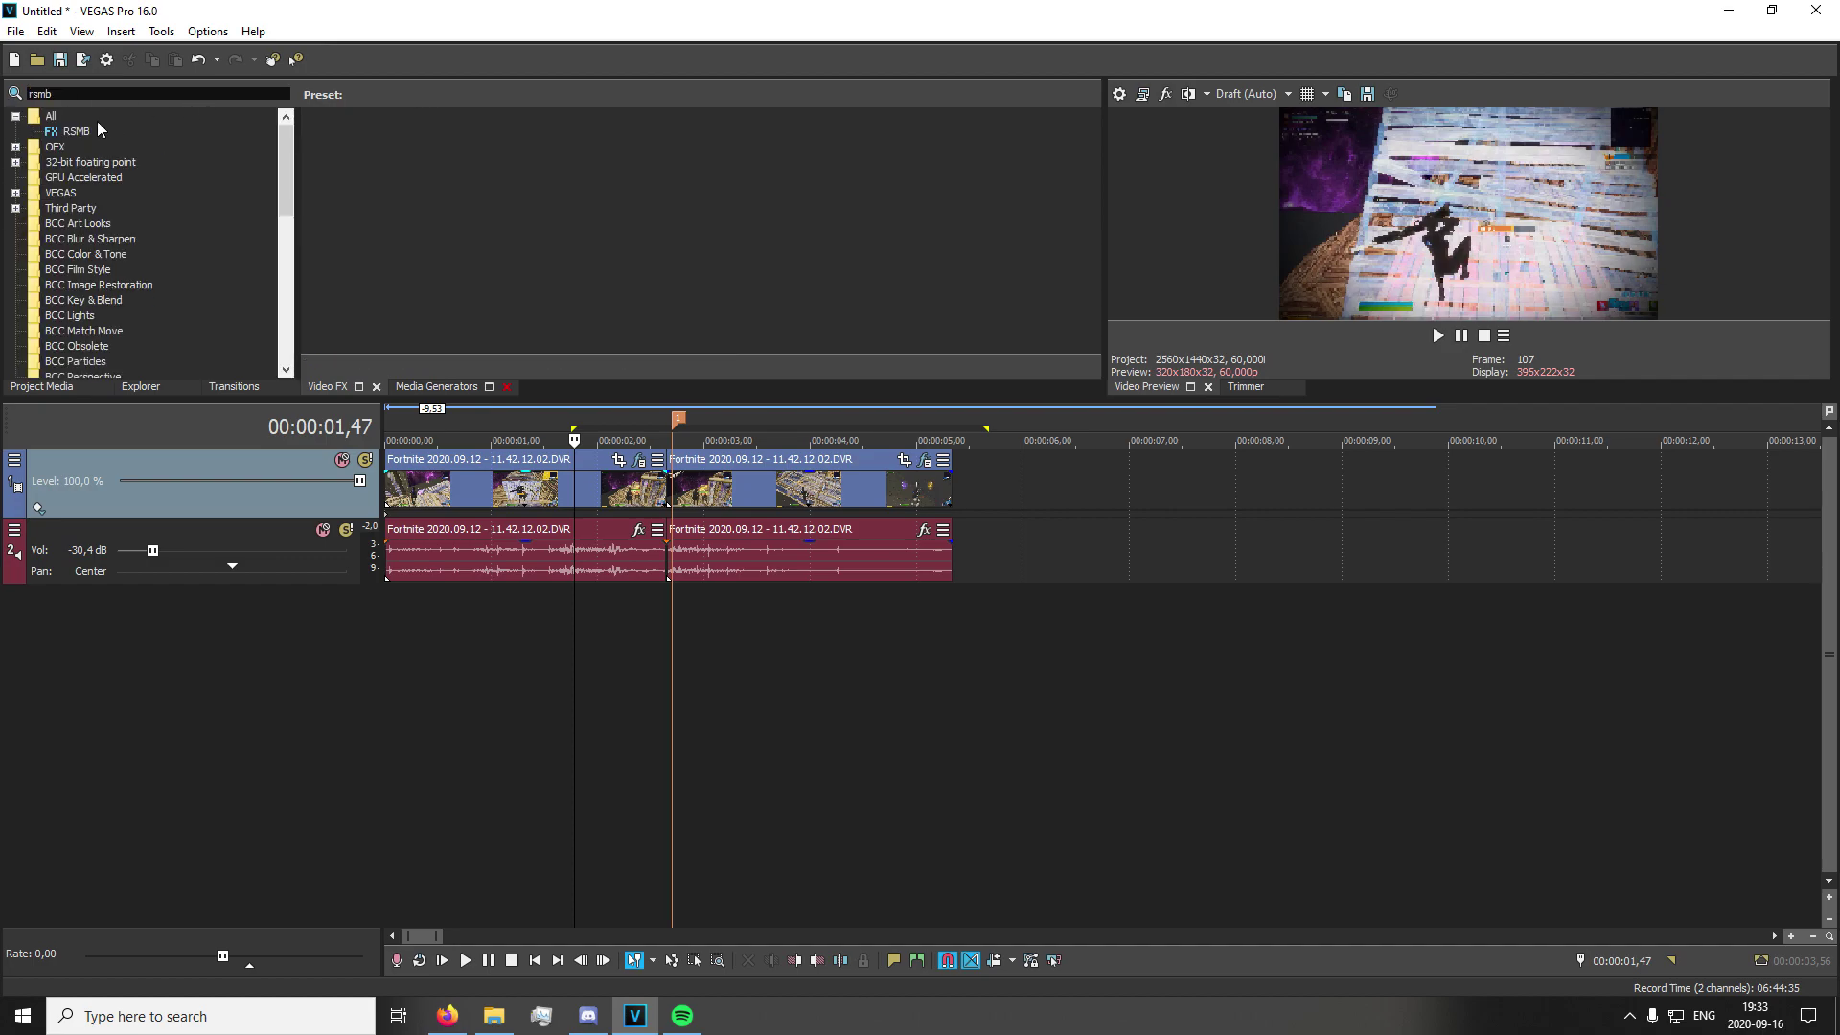
pyautogui.click(96, 124)
pyautogui.moveTo(355, 158); pyautogui.dragTo(297, 484)
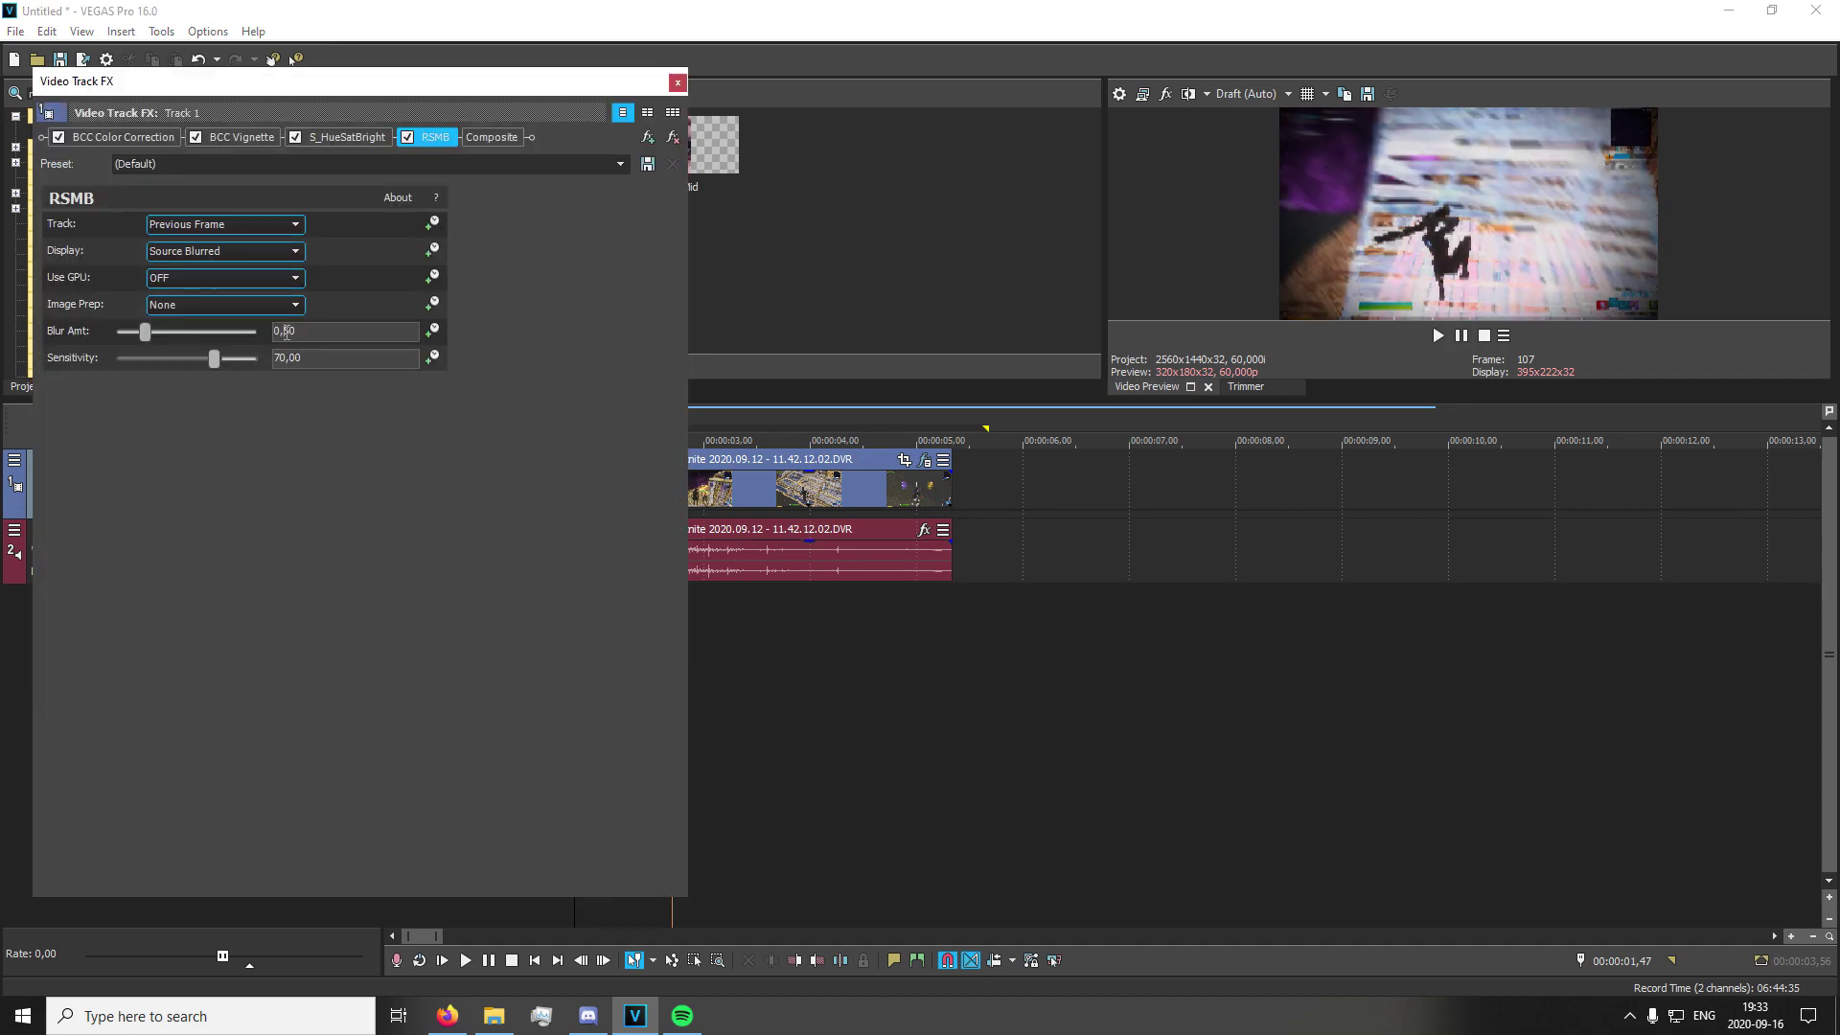
# Set RSMB's Blur Amt to 0,30 and Sensitivity to 45, change its Use GPU option, and close the effect settings
pyautogui.moveTo(287, 358); pyautogui.dragTo(239, 372)
pyautogui.write('45')
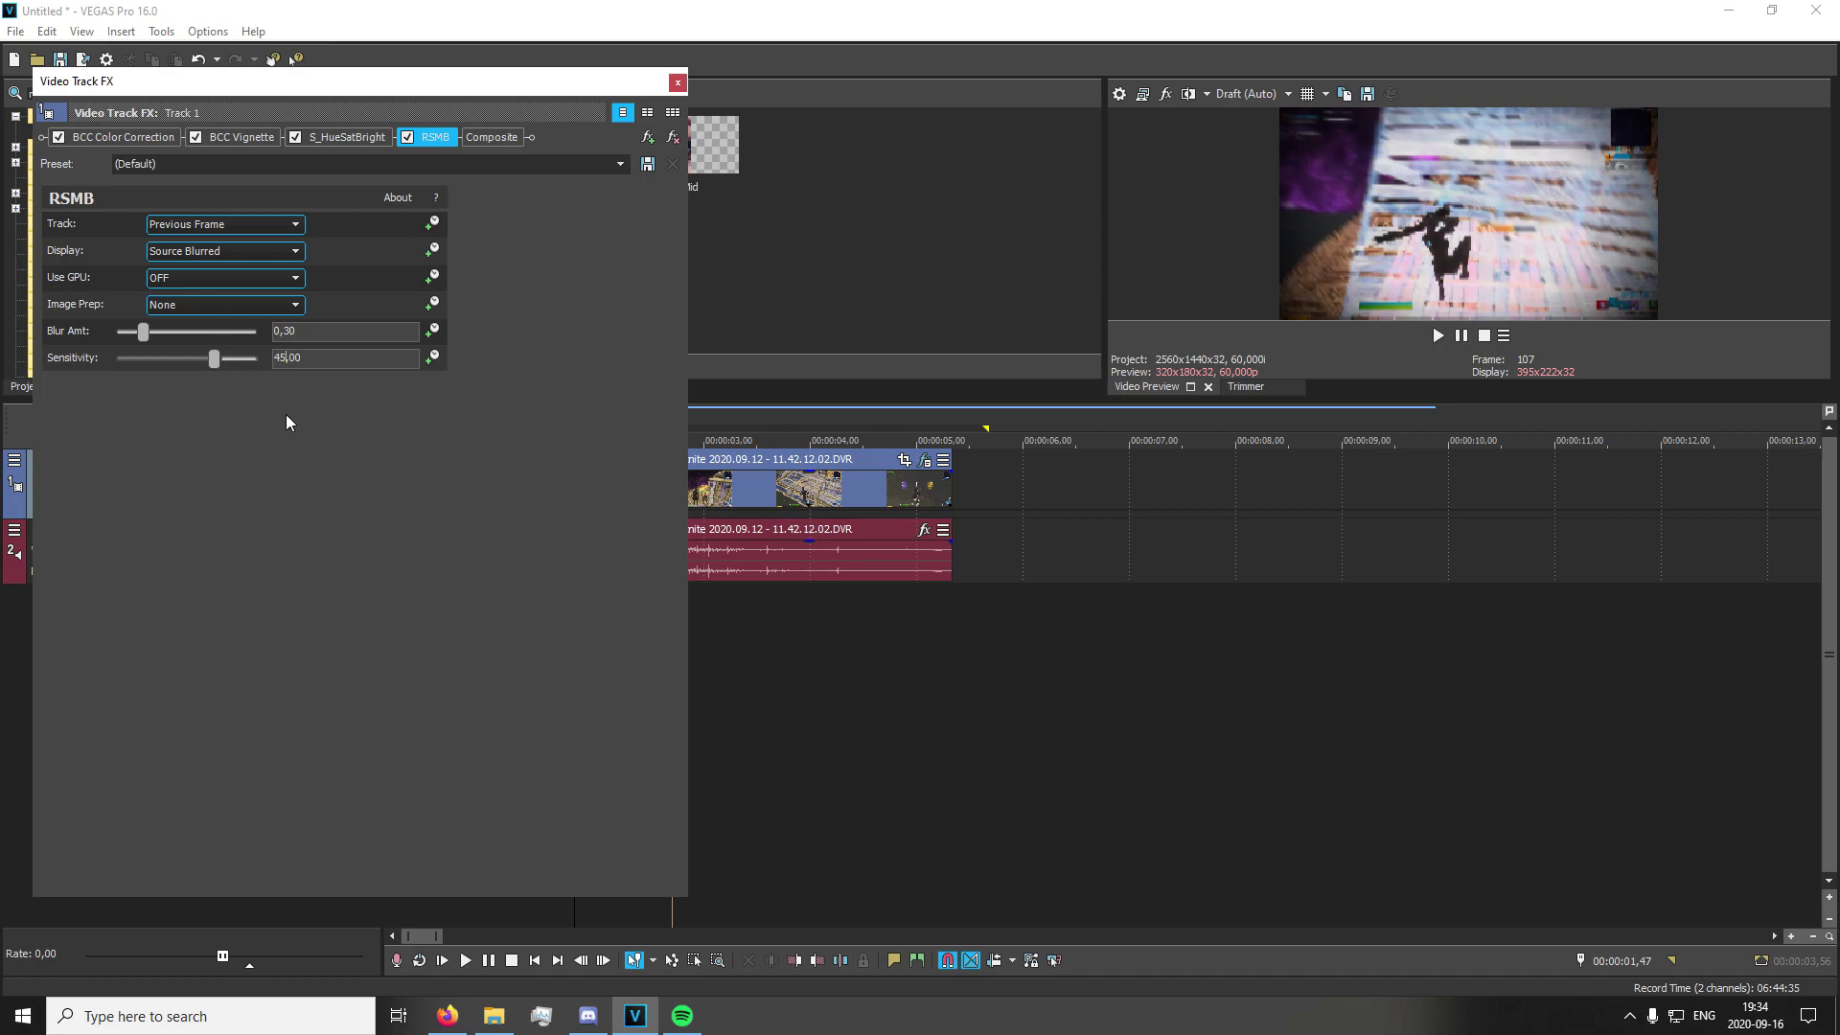
pyautogui.click(186, 278)
pyautogui.click(171, 311)
pyautogui.click(678, 82)
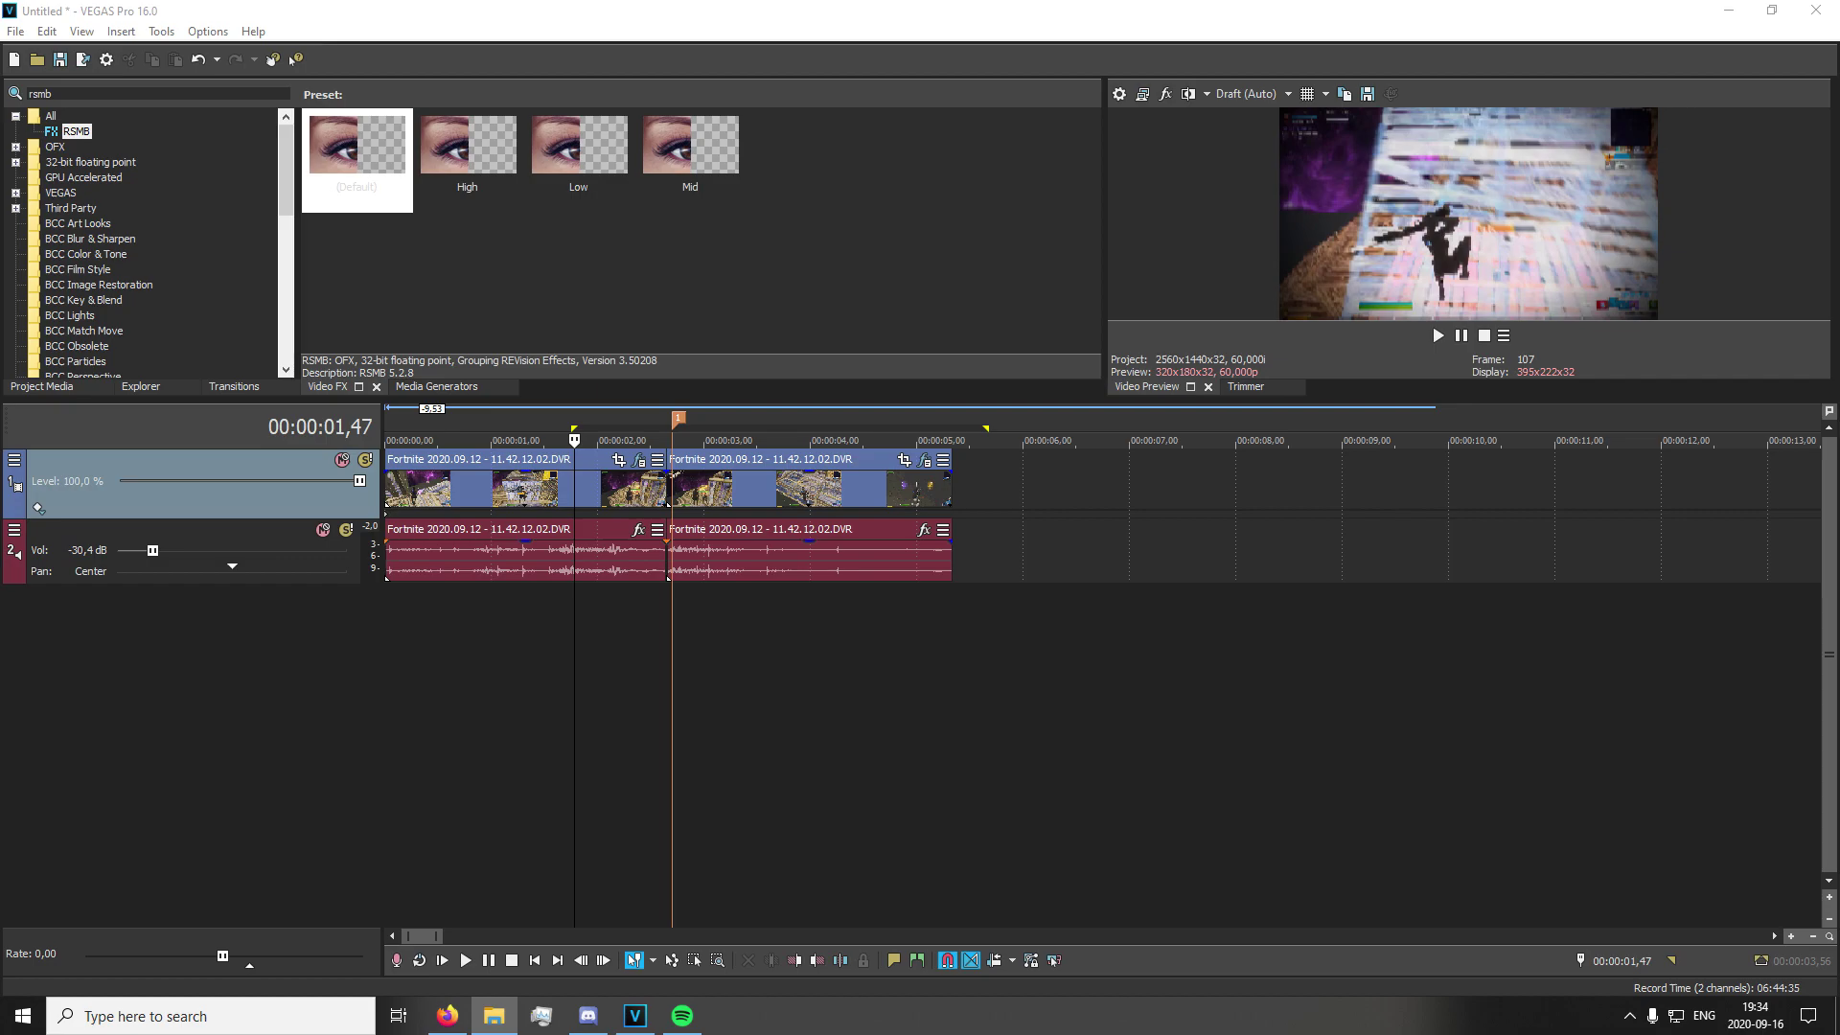
# Add the godswoosh sound effect on a new audio track below the clips and shift it slightly later so it starts shortly before the cut
pyautogui.moveTo(1839, 623); pyautogui.dragTo(644, 608)
pyautogui.click(670, 617)
pyautogui.scroll(1, 737, 654)
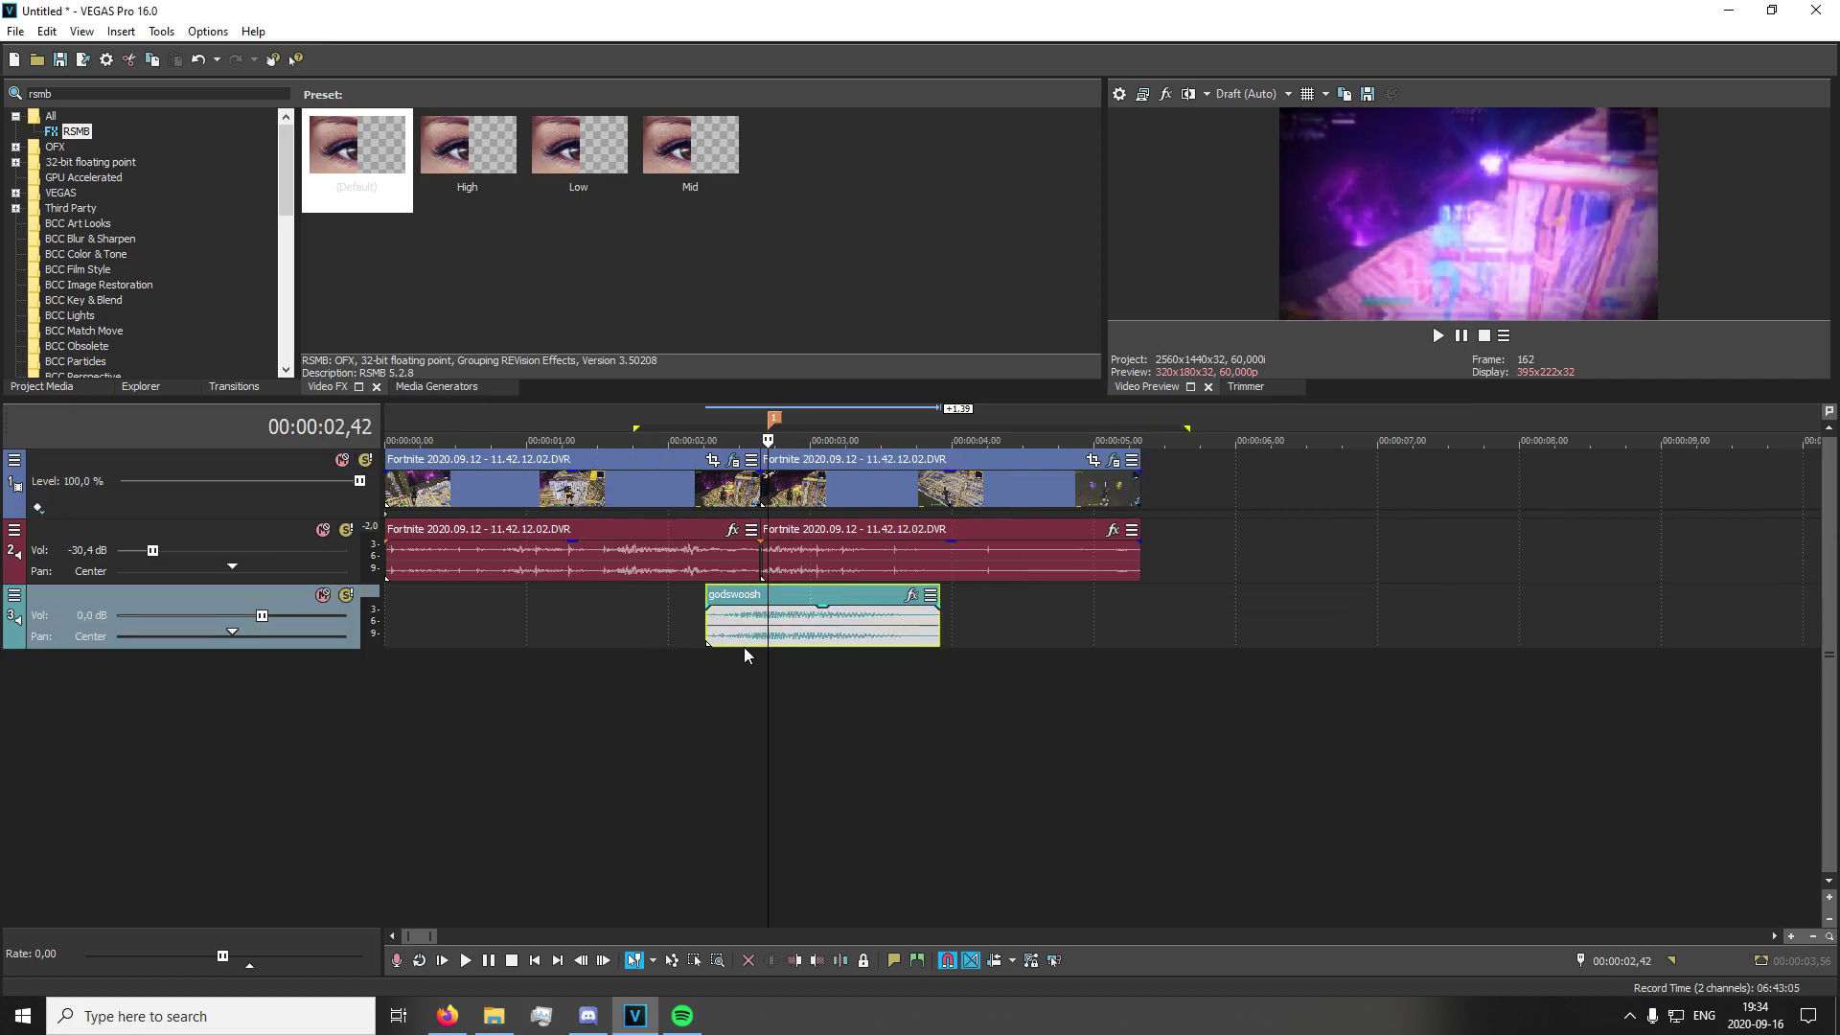
pyautogui.scroll(1, 853, 655)
pyautogui.moveTo(1028, 638); pyautogui.dragTo(1048, 640)
# Lower the godswoosh audio track's volume to -8,5 dB and play back the section around the cut
pyautogui.scroll(-3, 1047, 641)
pyautogui.click(542, 674)
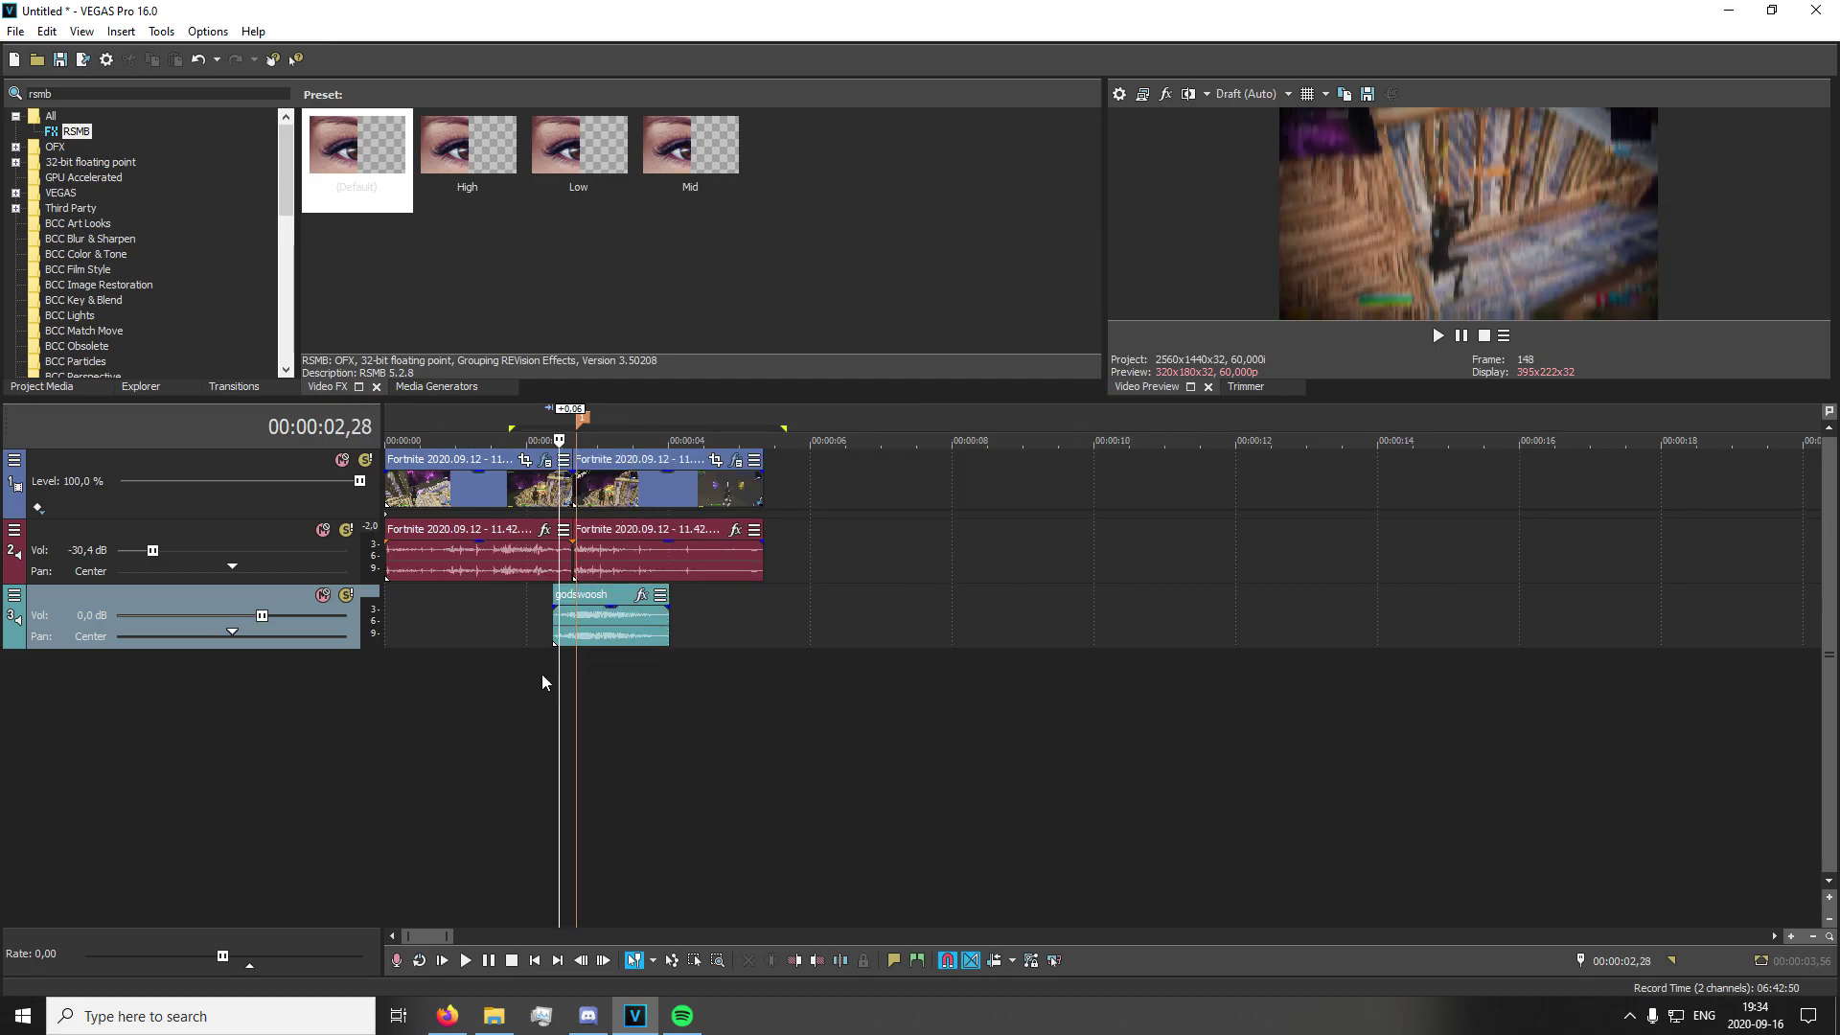
pyautogui.moveTo(262, 615); pyautogui.dragTo(190, 616)
pyautogui.moveTo(474, 706); pyautogui.dragTo(670, 699)
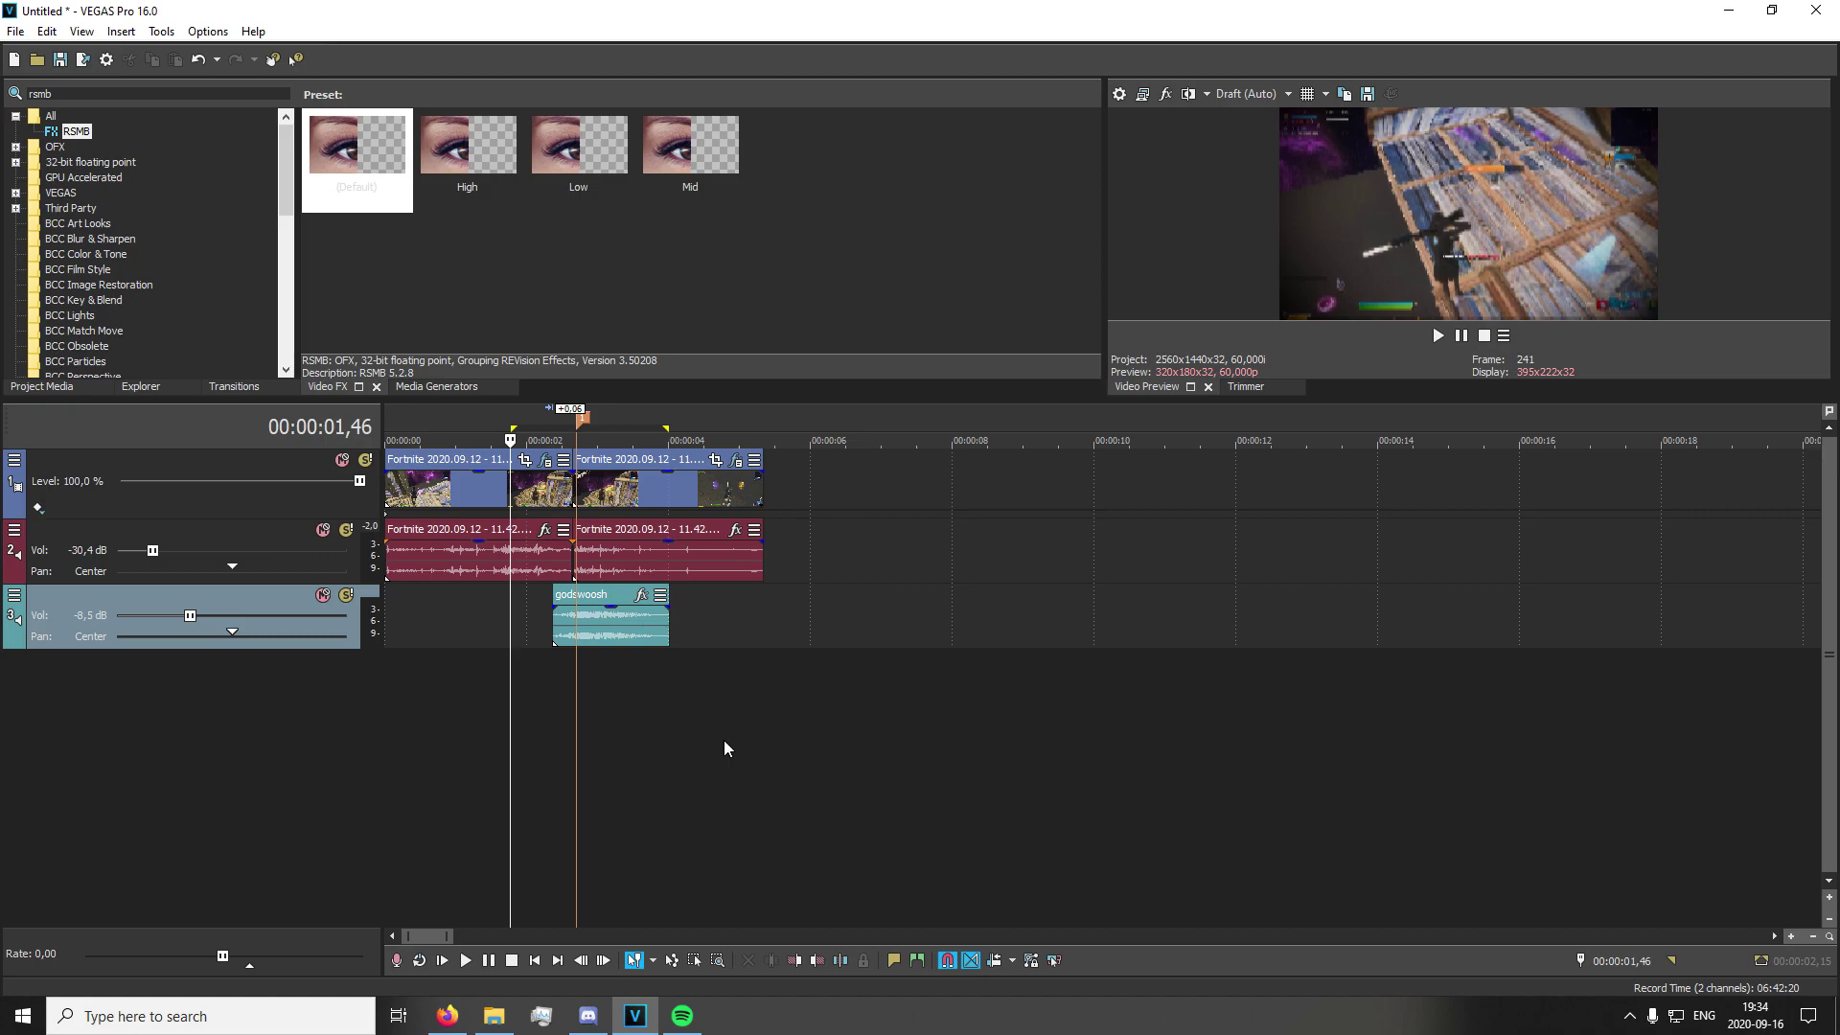
pyautogui.press('space')
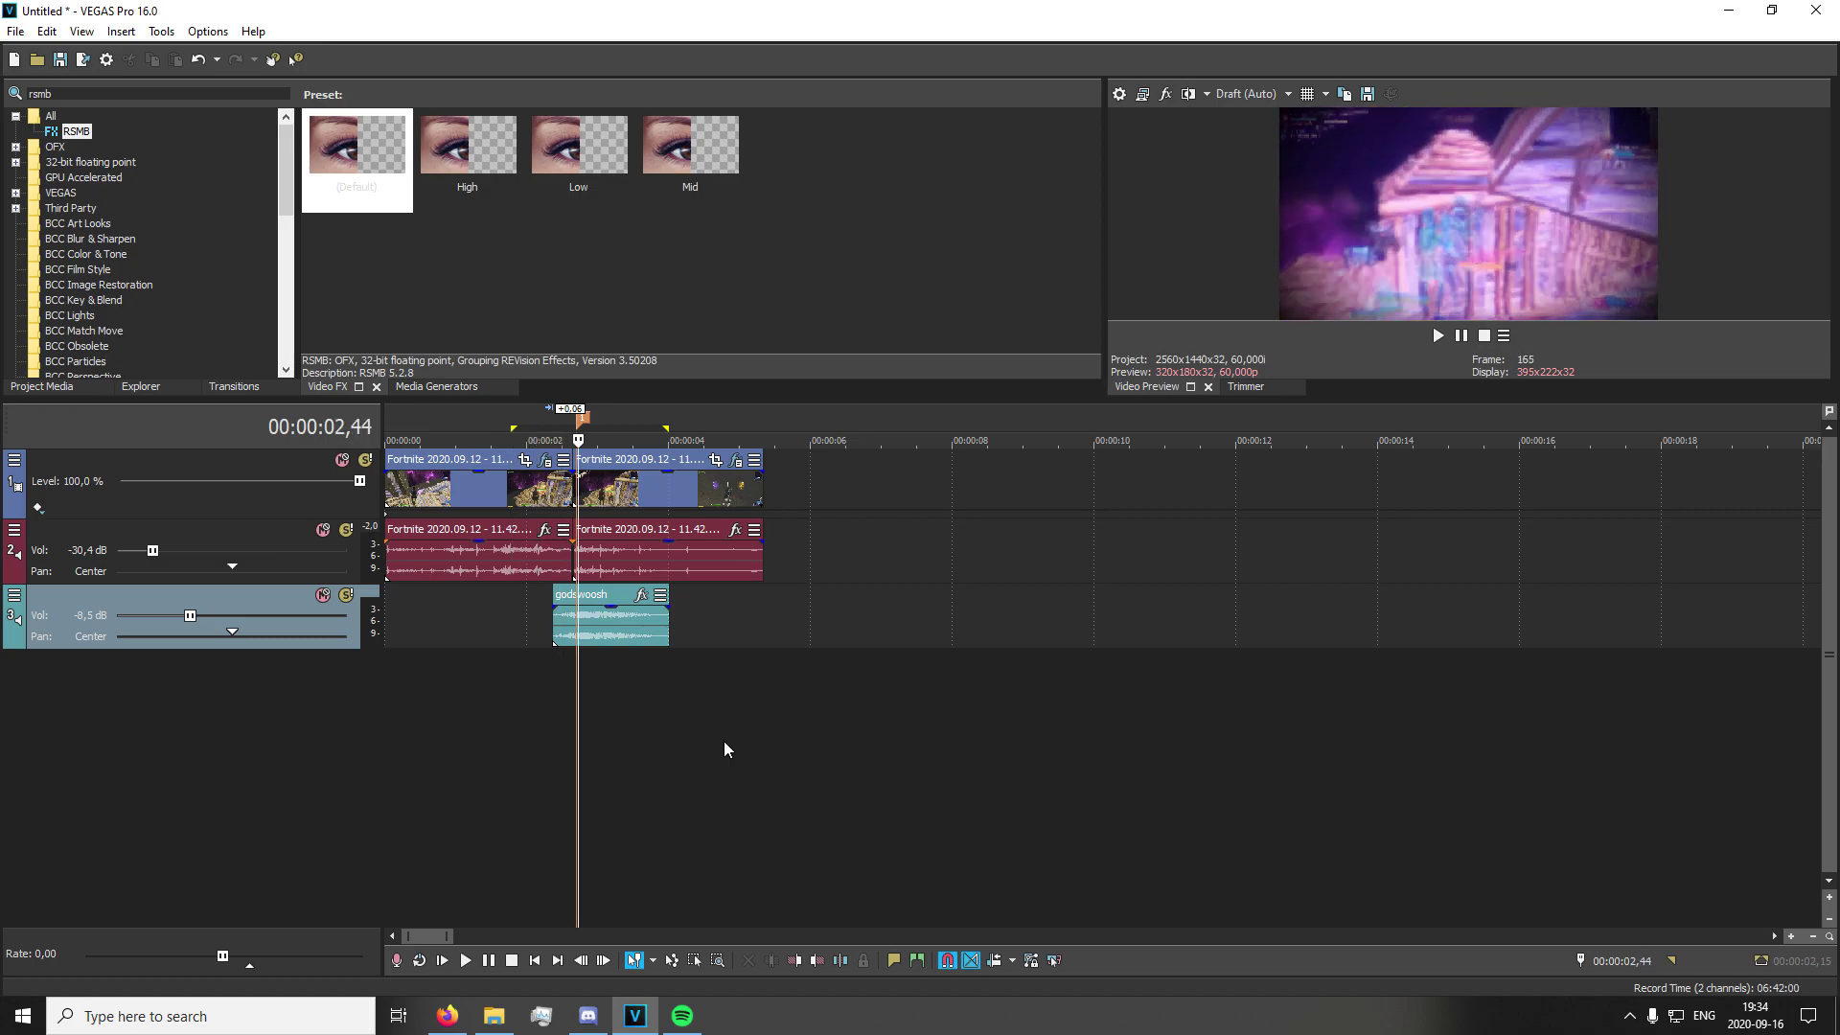